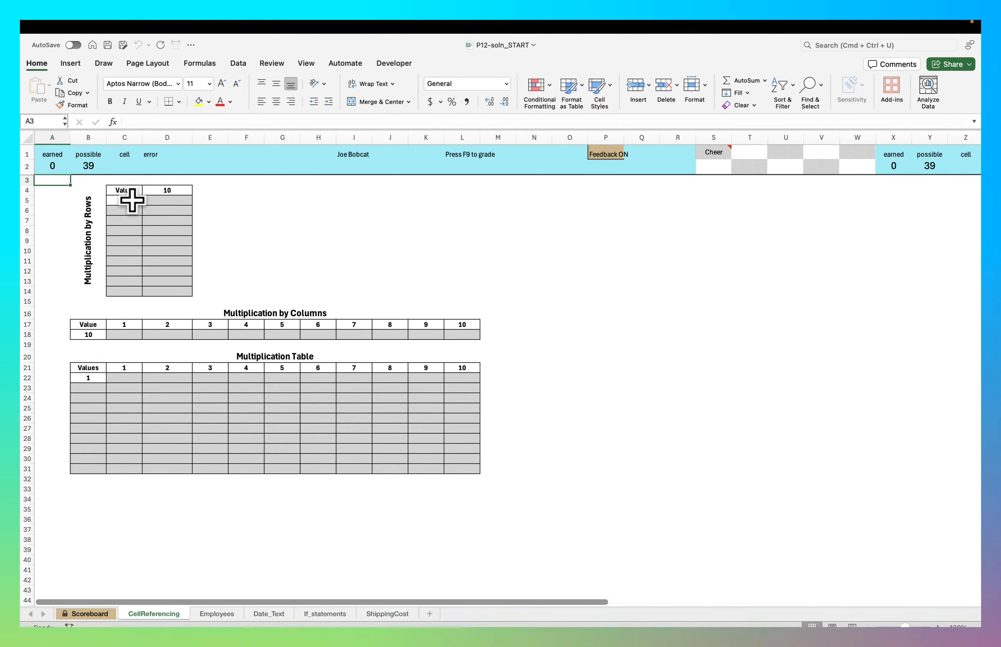
Step: Enter 1 in C5 and the formula =C5+1 in C6 of the Multiplication by Rows table
click(132, 200)
text(1)
key(Return)
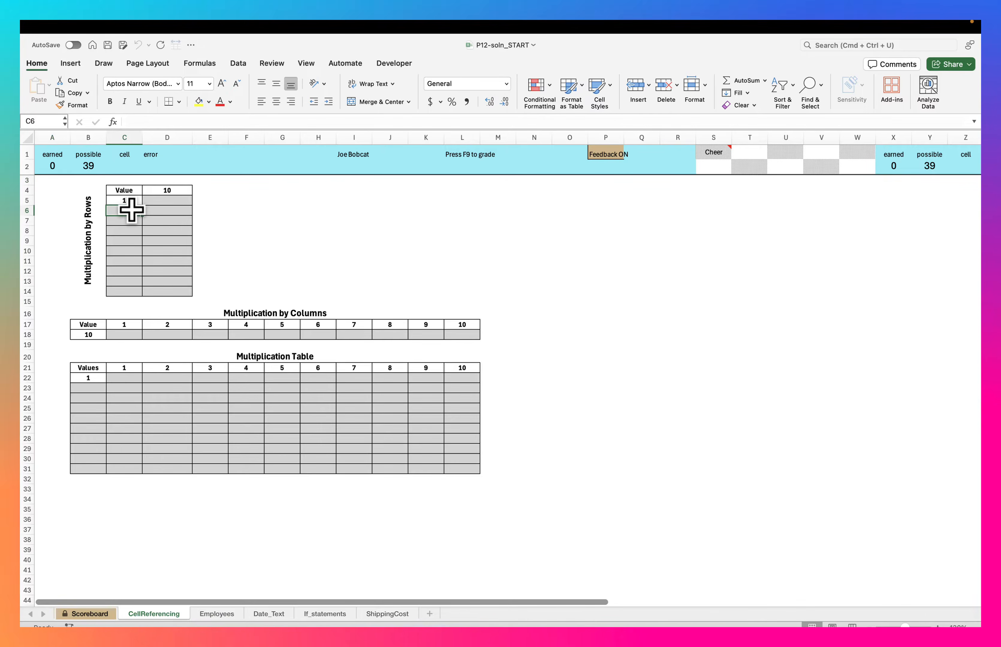
text(=)
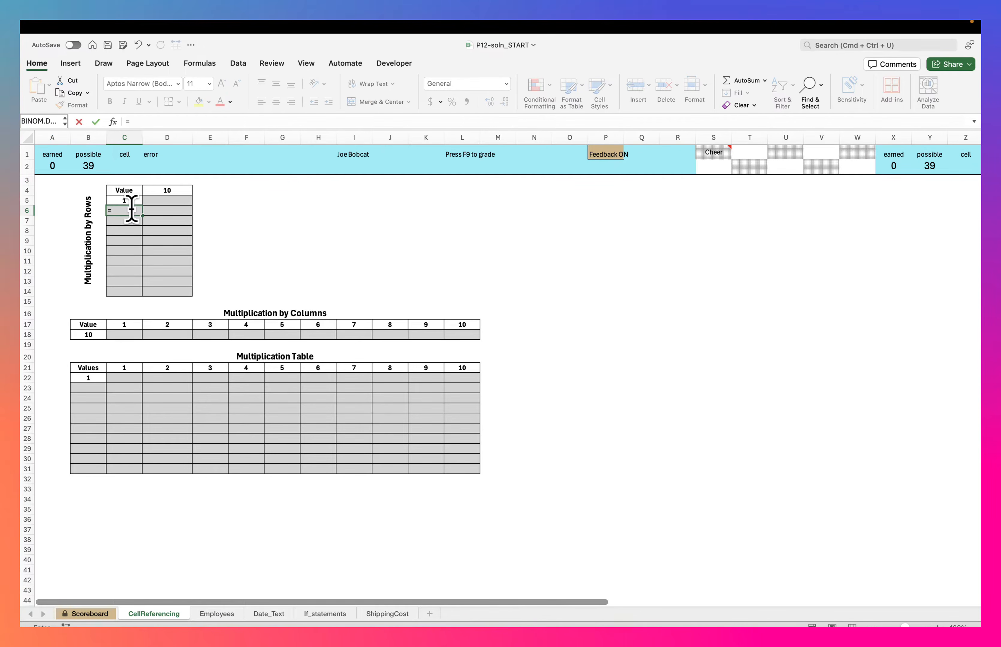
click(131, 198)
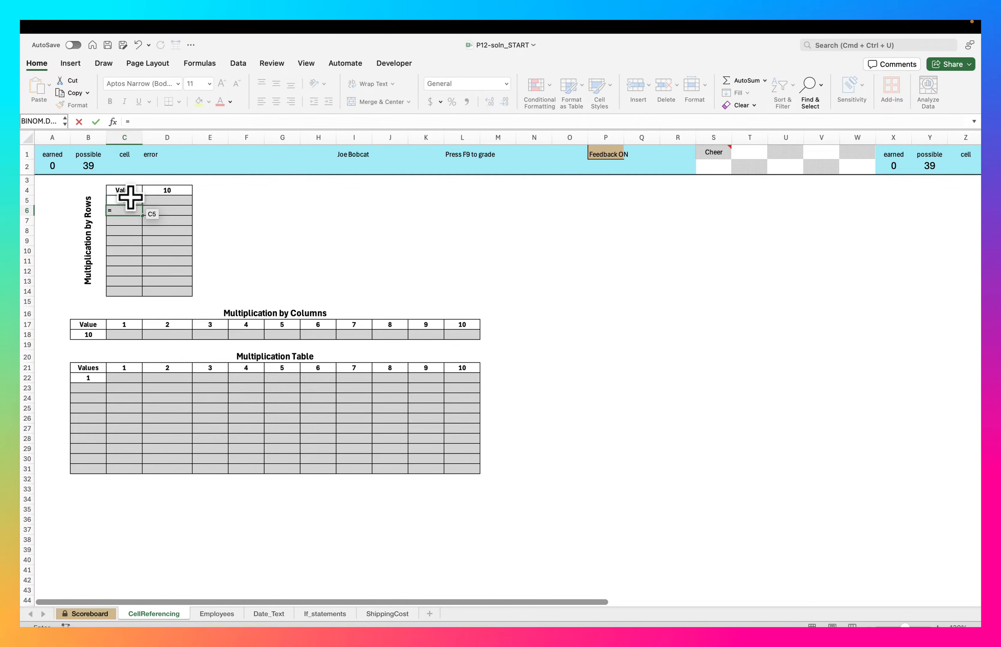
text(+1)
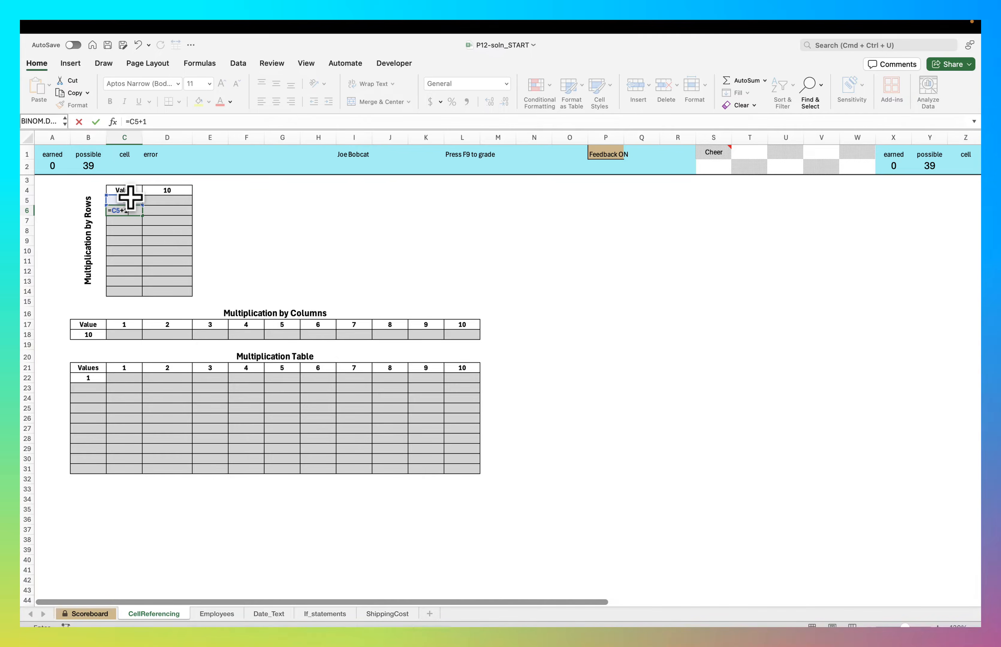
key(Return)
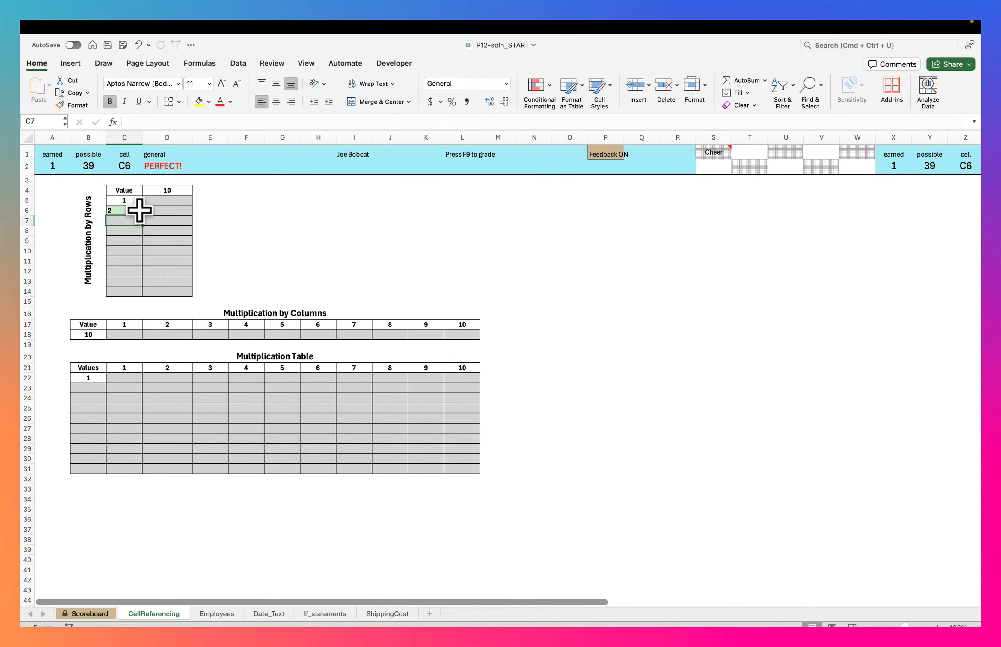
Step: Fill the C6 formula down through C14 and inspect the copied formula in C9
click(136, 211)
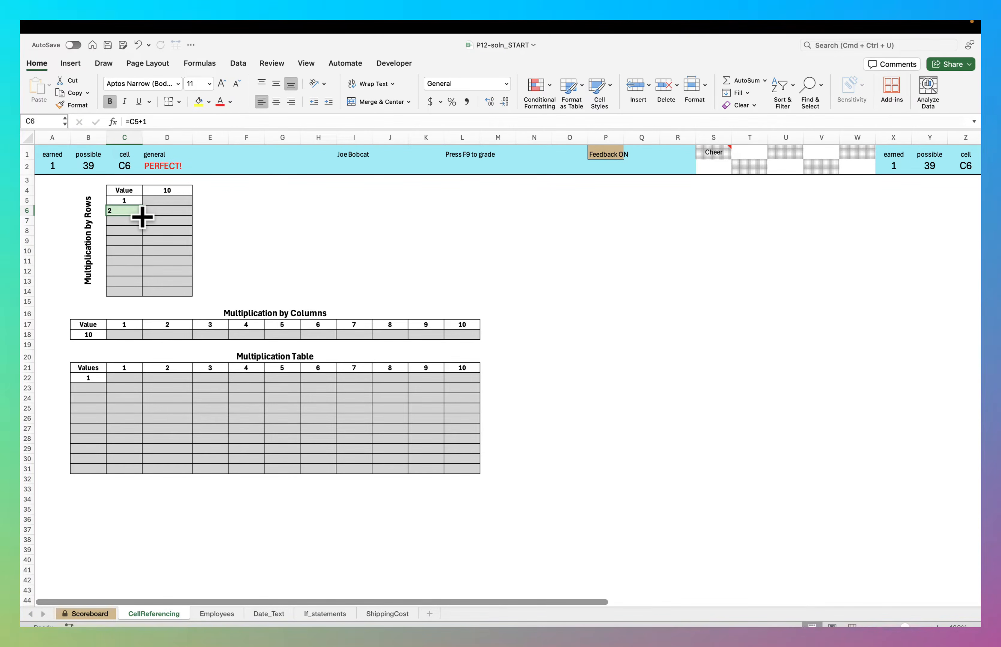
drag(142, 216, 140, 297)
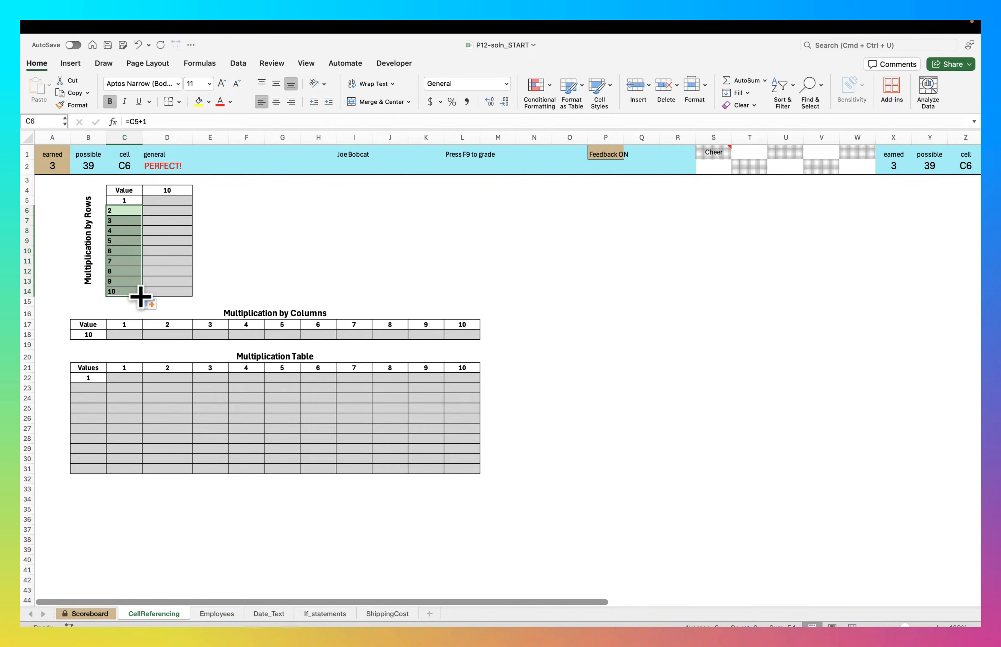
double_click(128, 241)
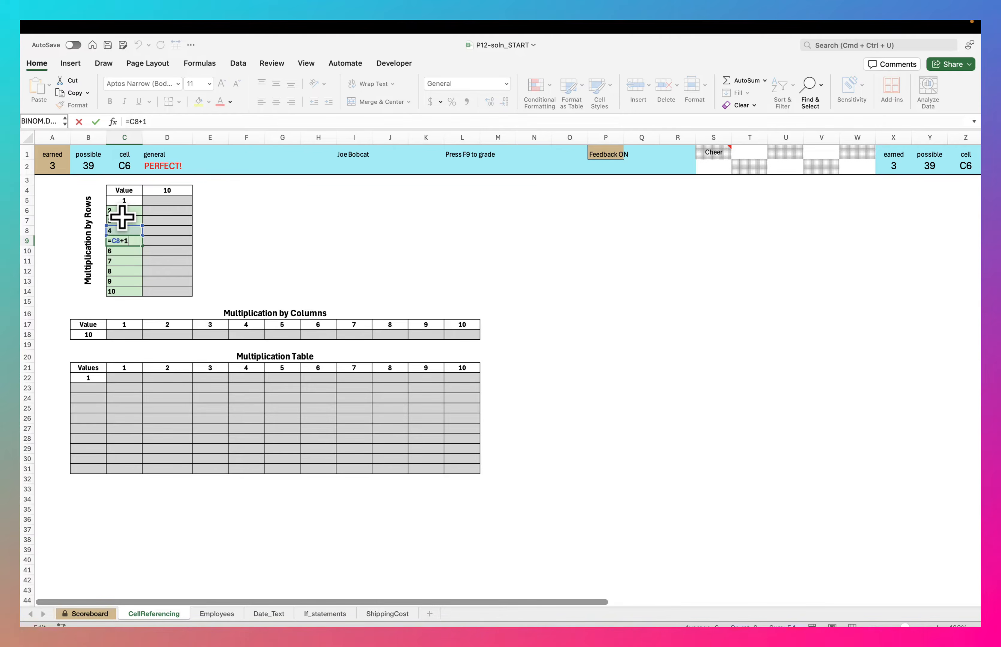
key(Escape)
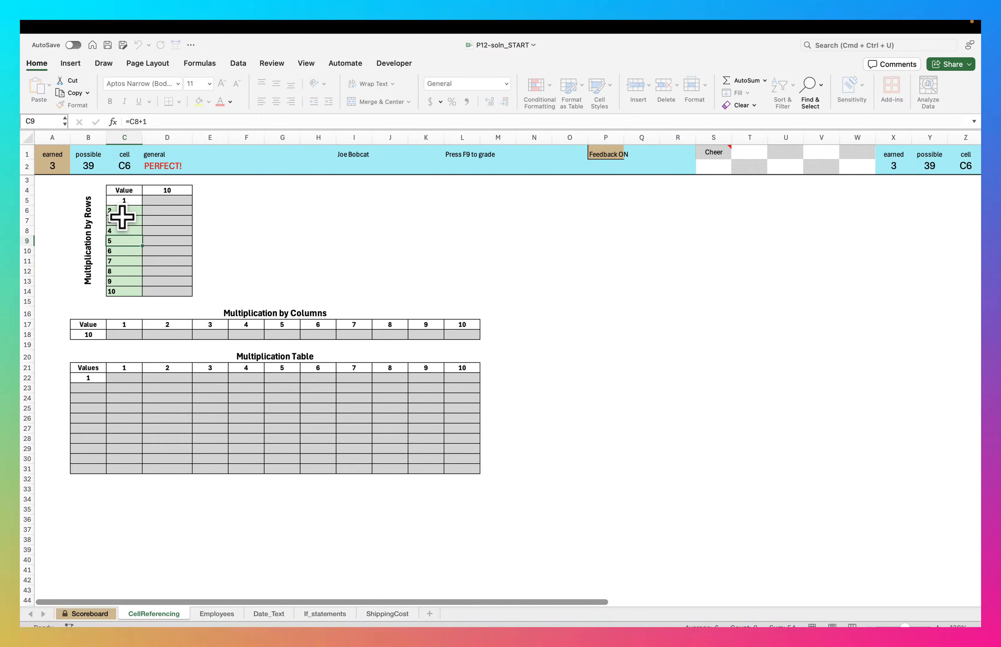
Step: Enter =C5*D$4 in D5 and fill it down through D14
click(162, 201)
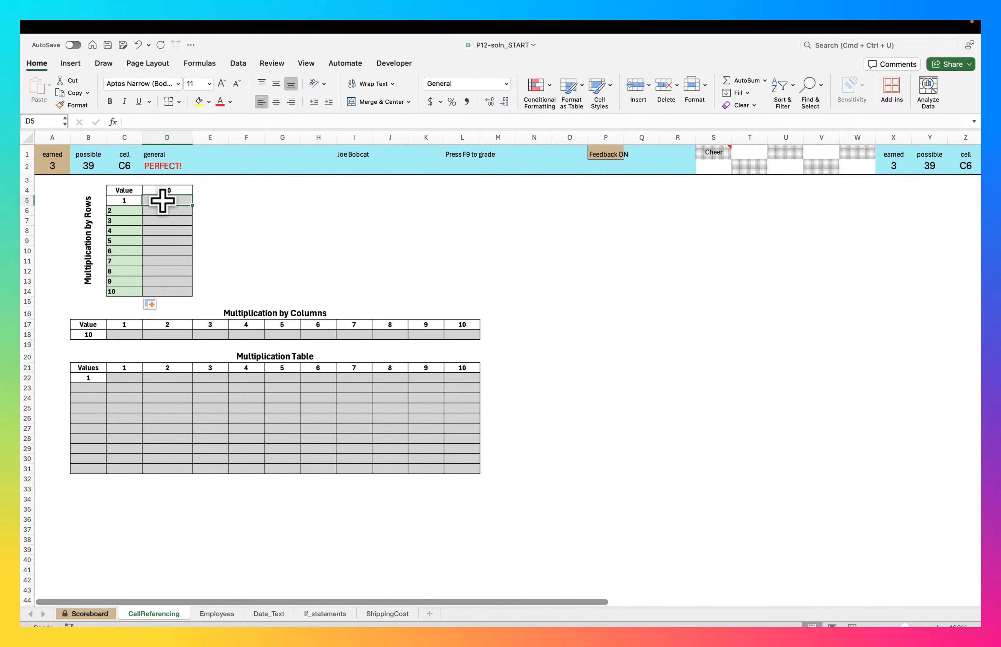
text(=)
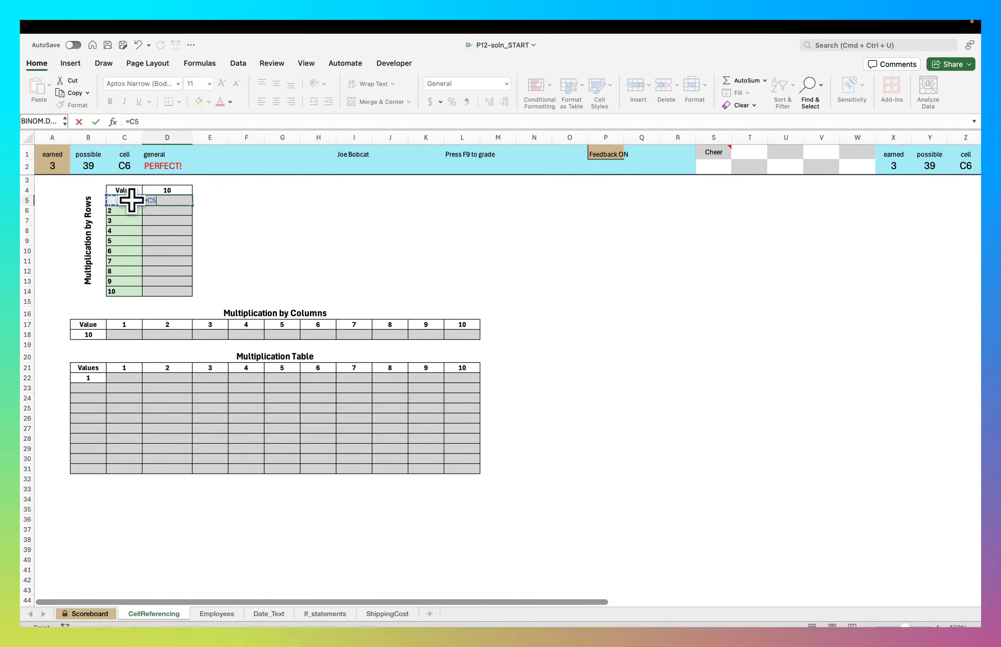
text(*)
click(168, 191)
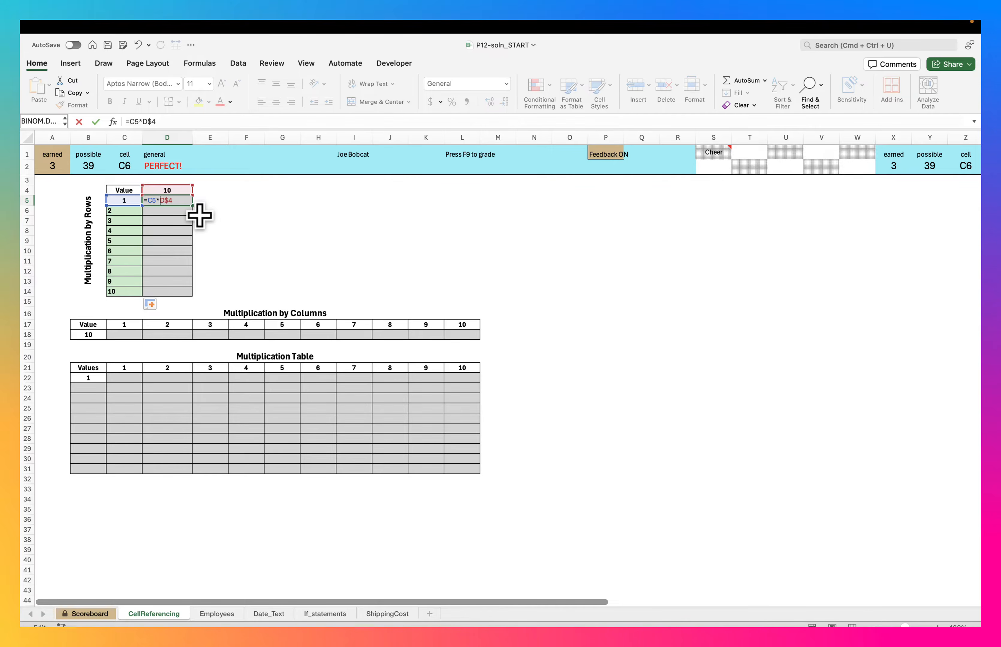
key(ctrl+Return)
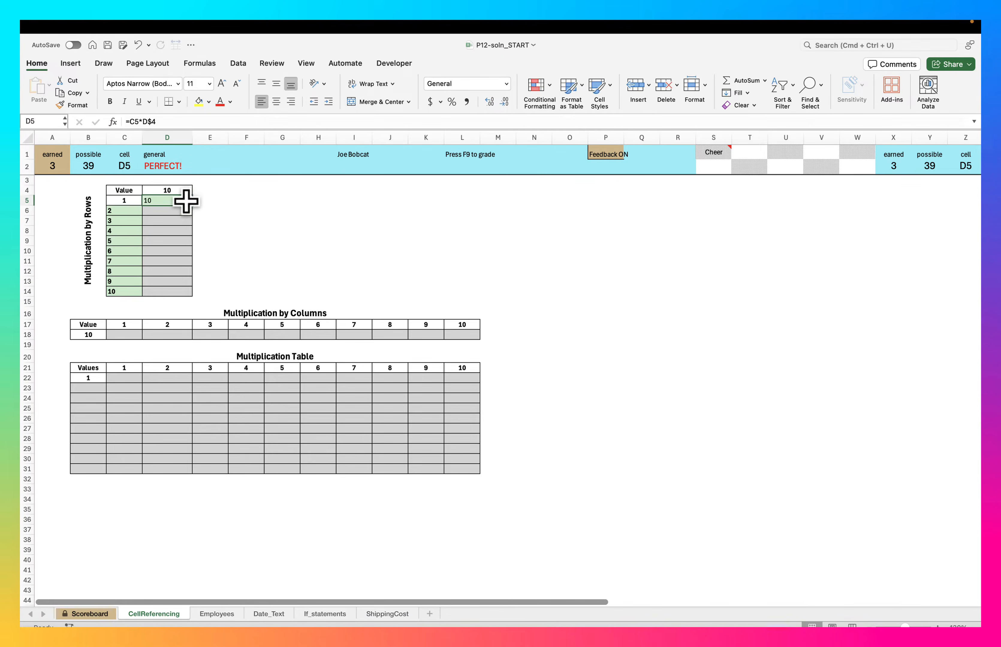
double_click(193, 205)
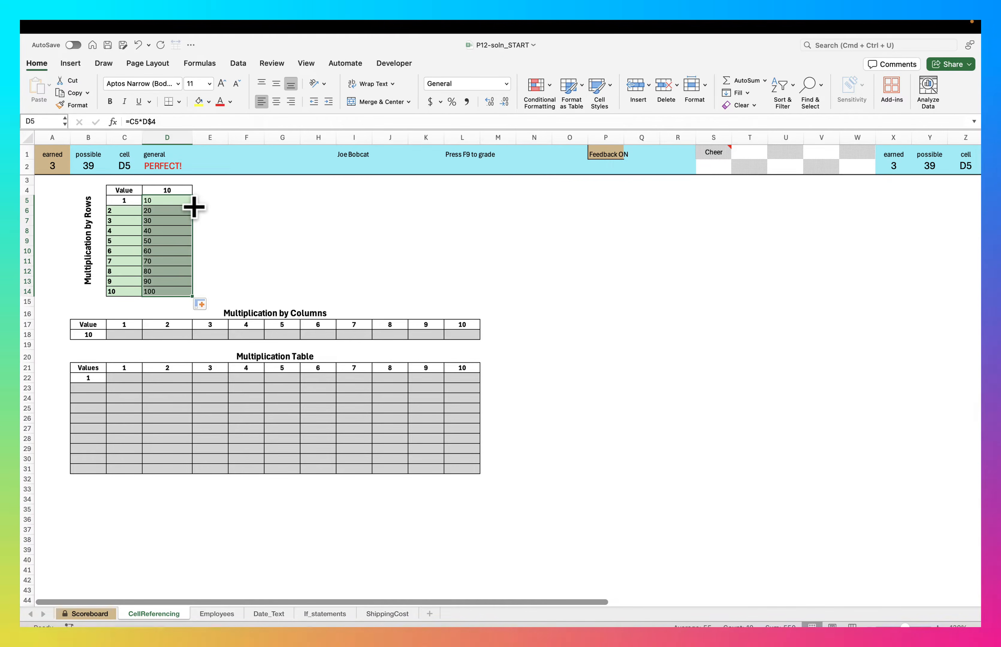
Step: Enter =$B18*C17 in C18 of the Multiplication by Columns table and fill it across through L18
click(124, 335)
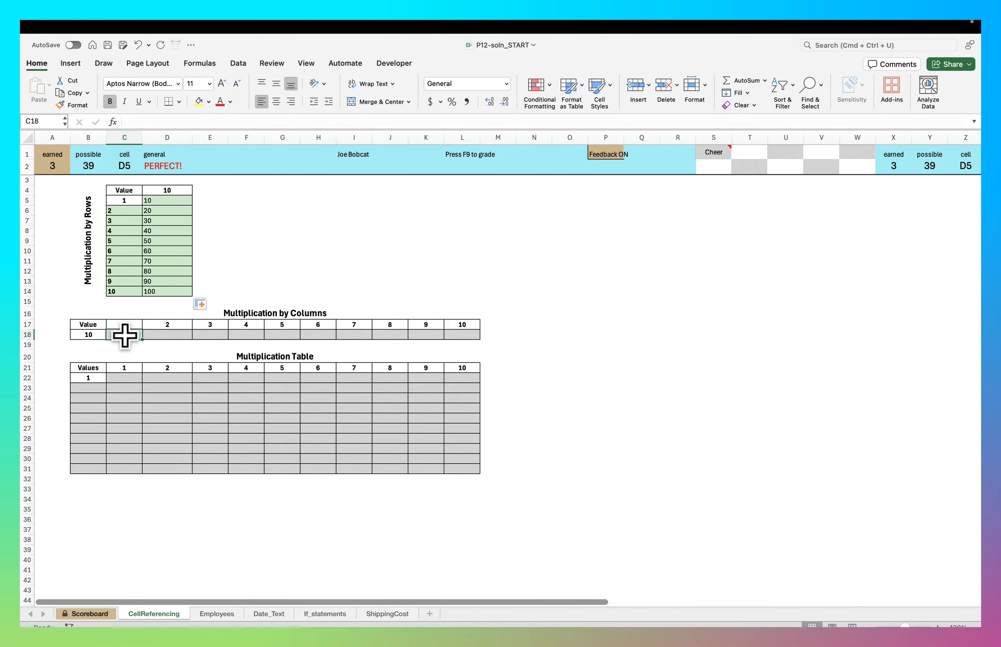
text(=)
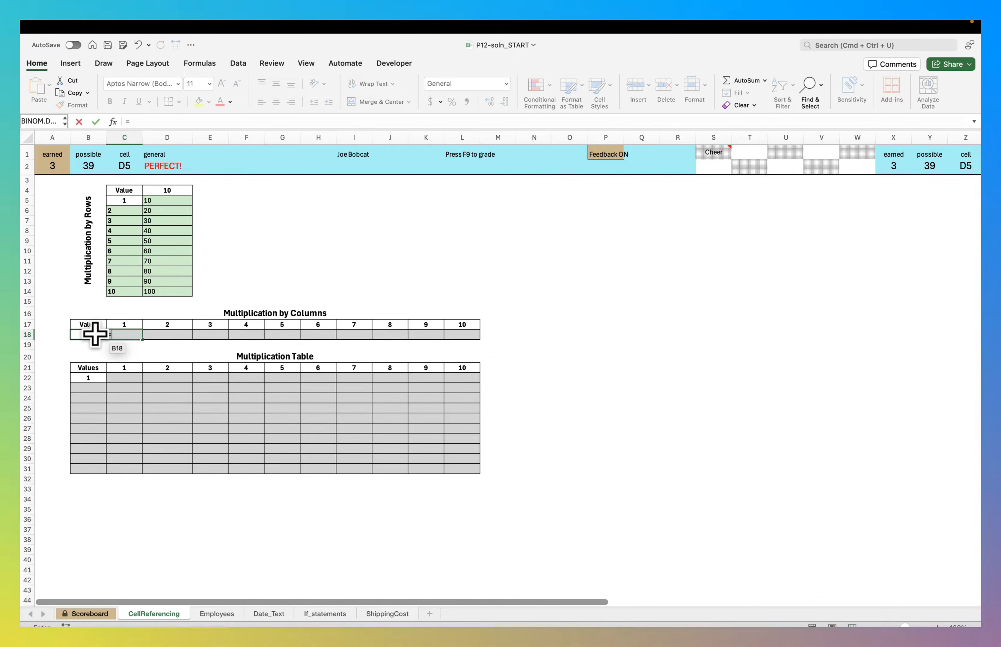
click(94, 334)
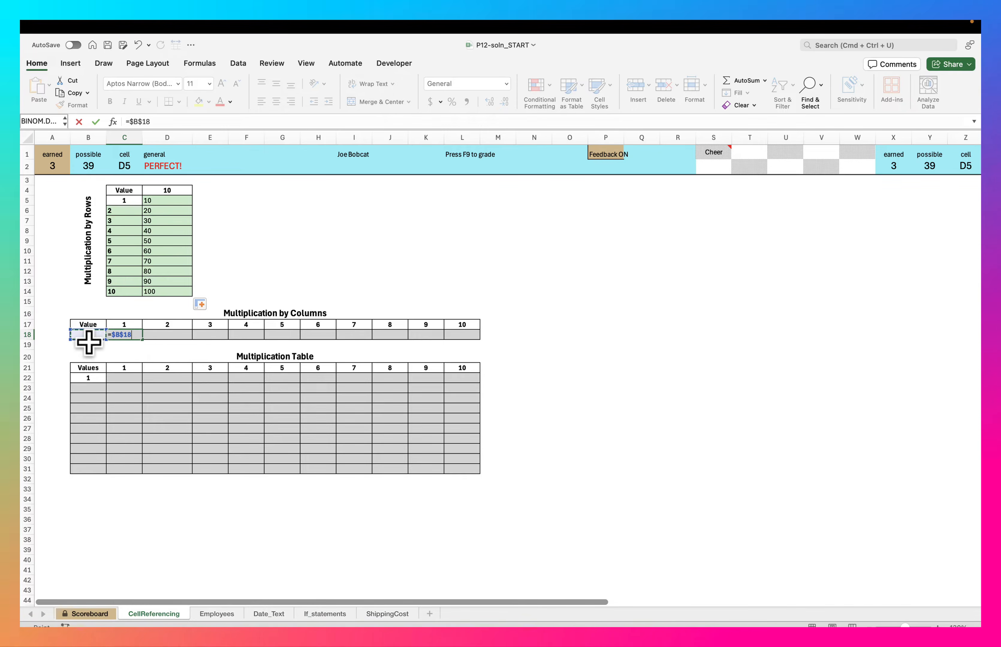
key(F4)
key(F4)
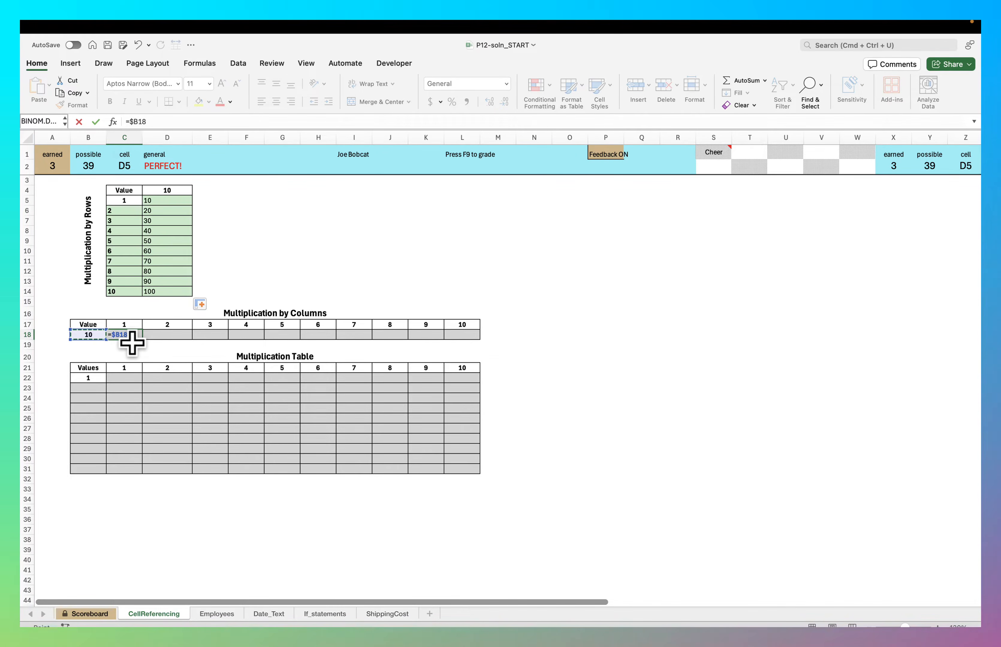
text(*)
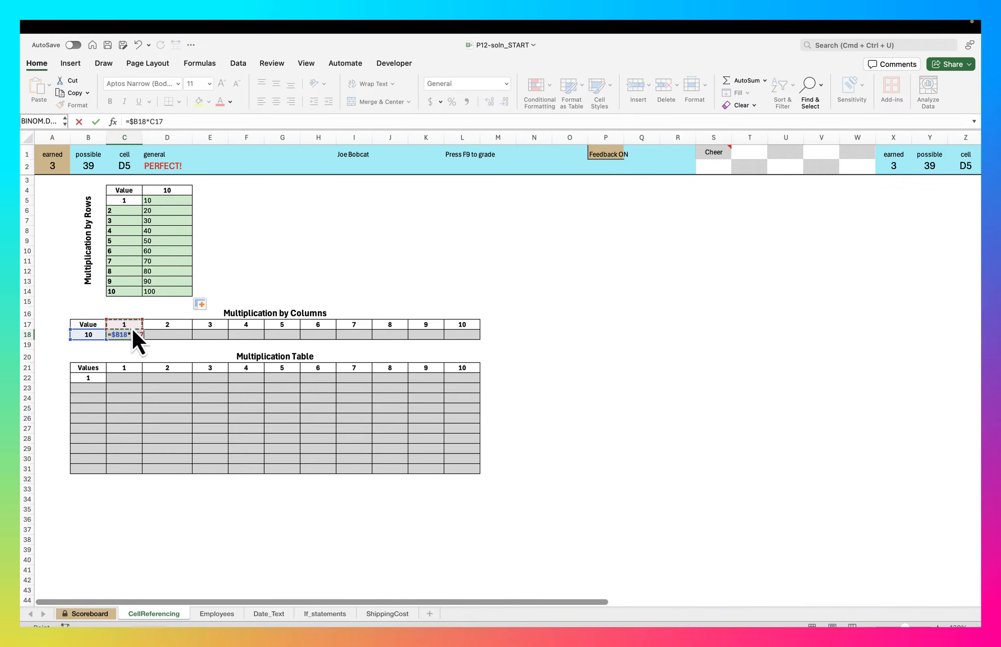
key(ctrl+Return)
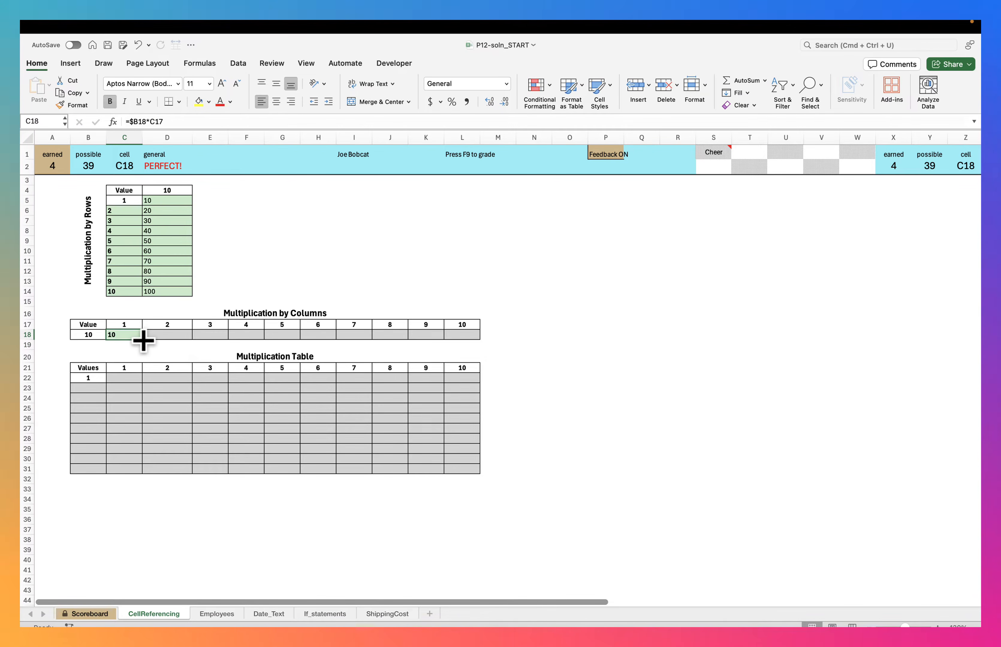
drag(143, 340, 464, 337)
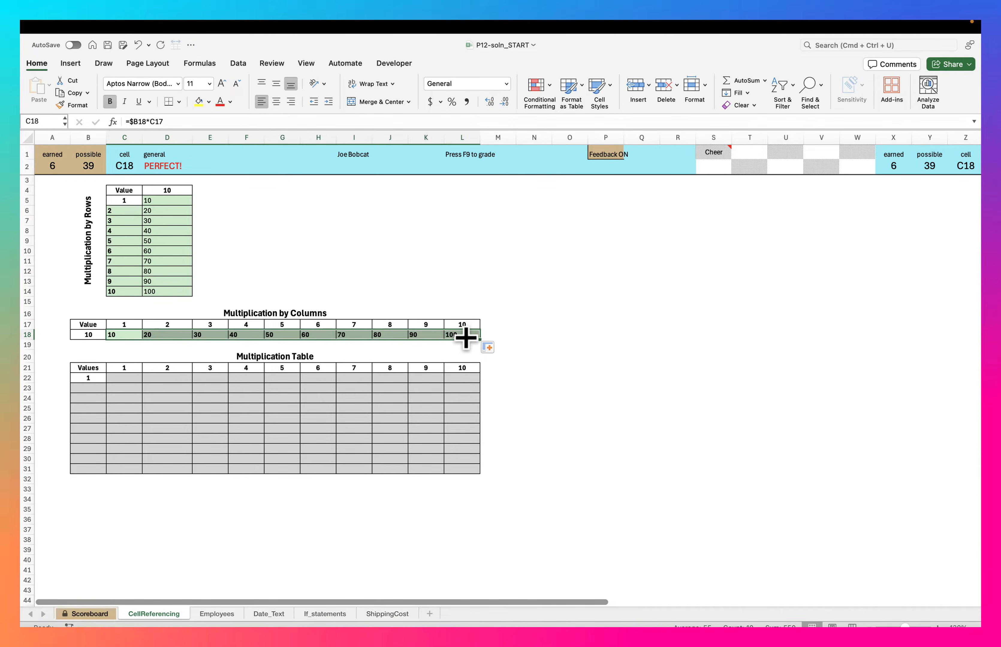
Step: Enter =B22+1 in B23 of the Multiplication Table and fill it down through B31
click(128, 377)
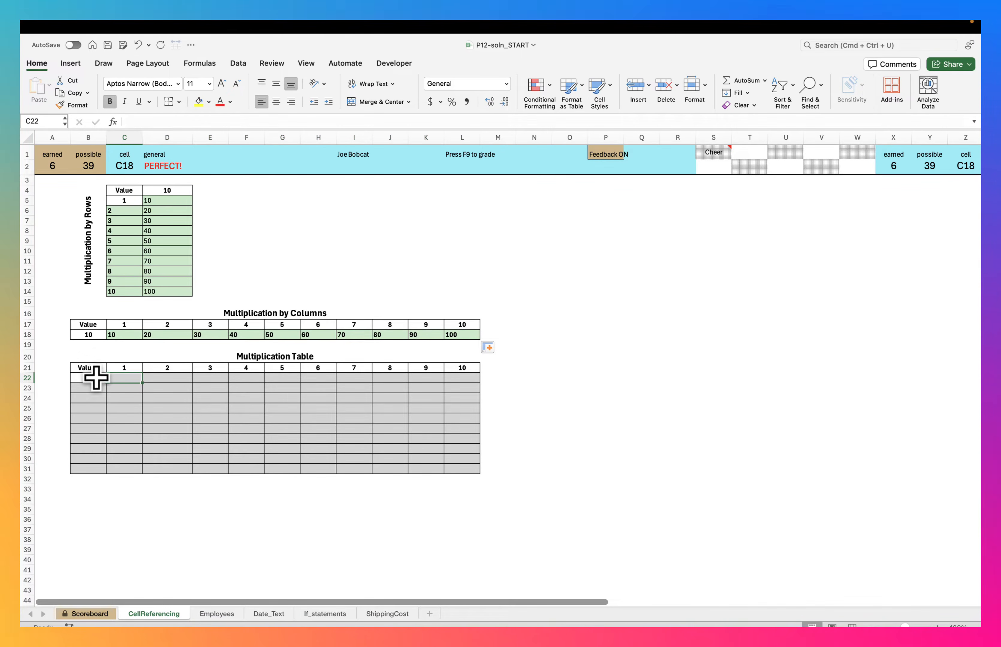
click(92, 388)
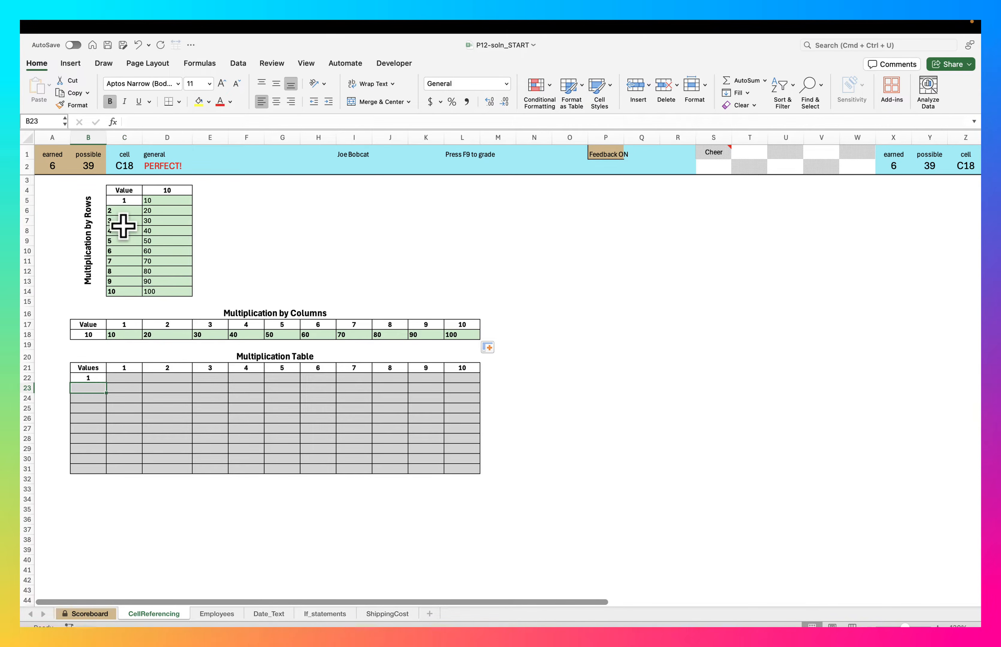
text(=)
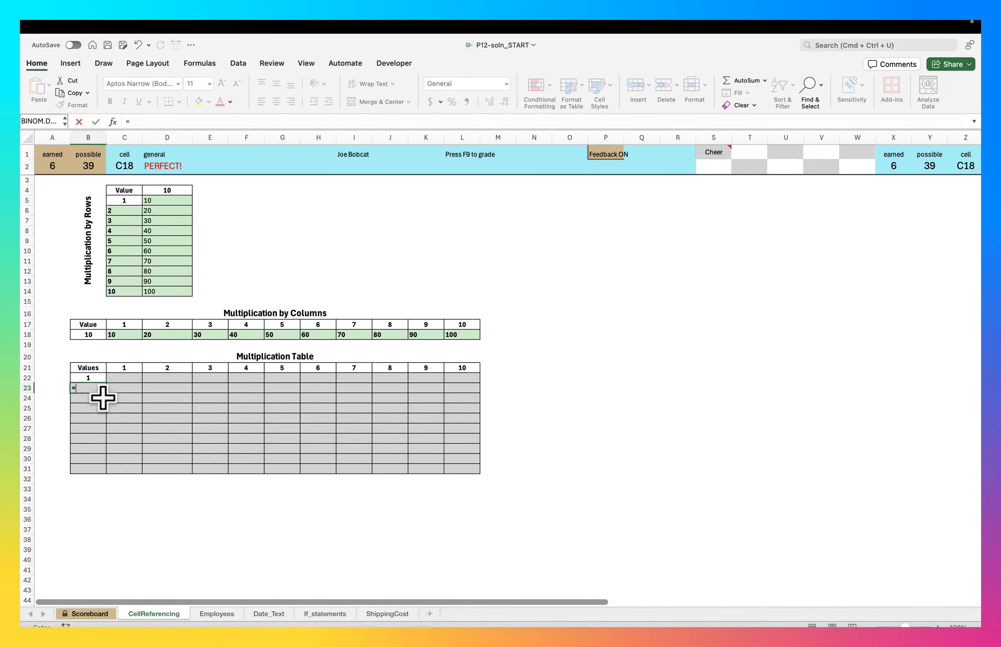
click(90, 378)
text(+1)
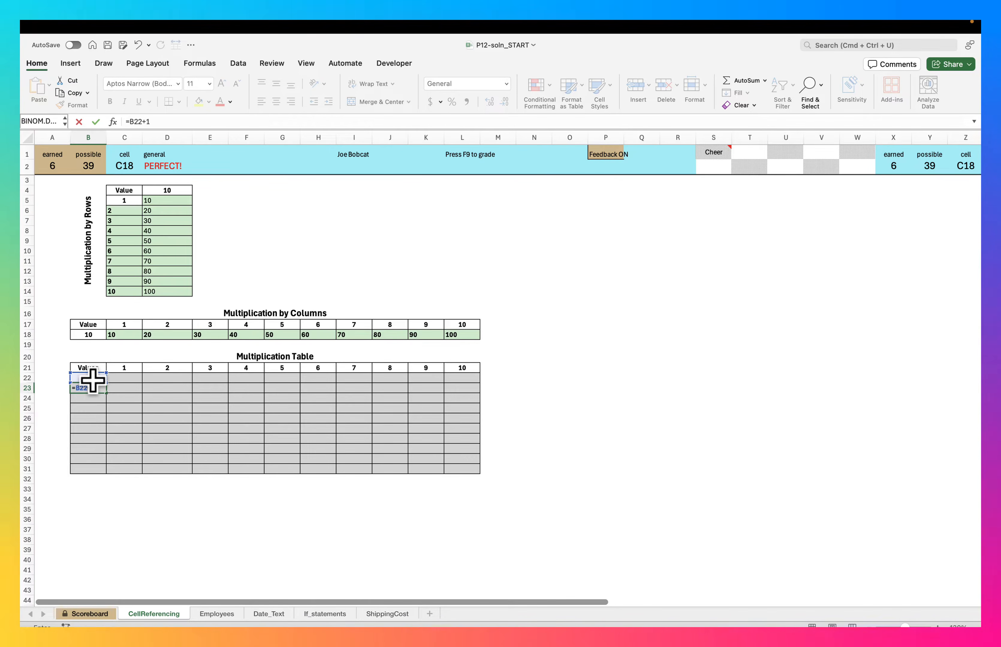
key(Return)
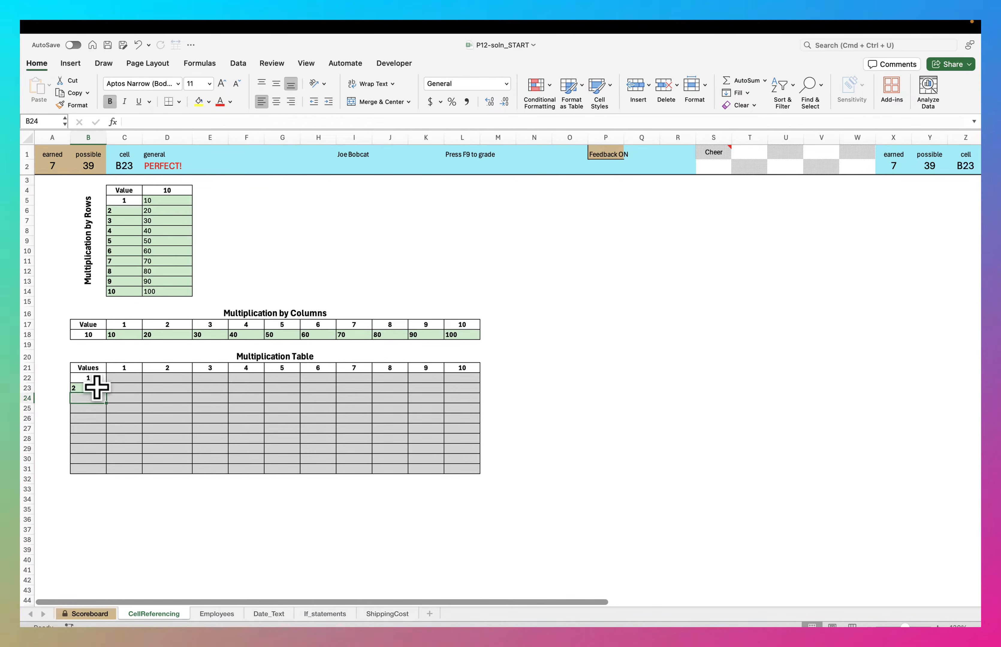
drag(106, 394, 100, 469)
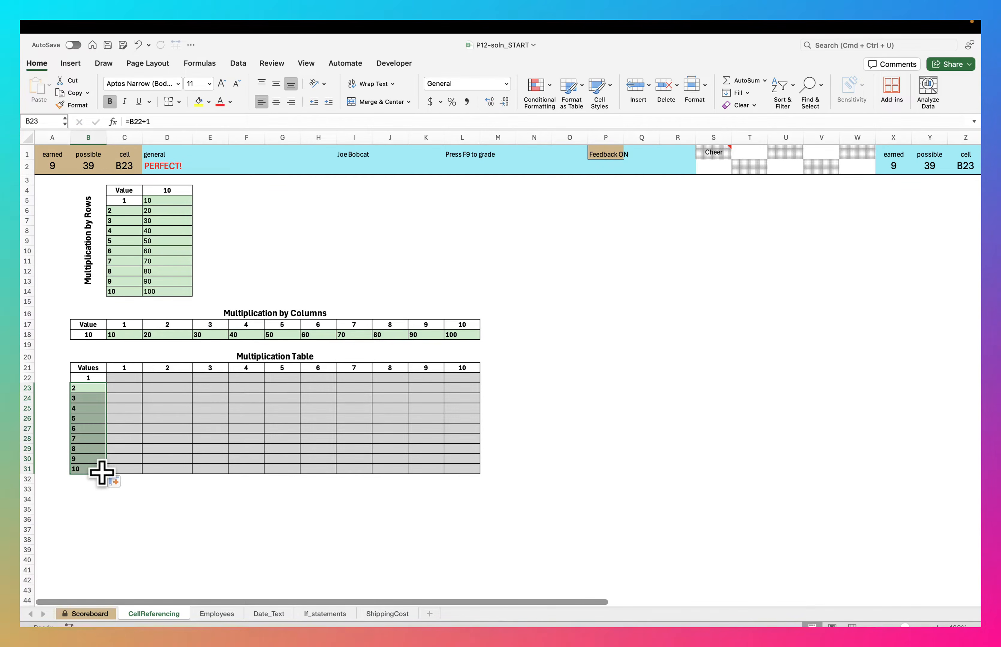
Step: Enter the formula =B22*C21 in C22, the first product cell of the Multiplication Table
click(129, 377)
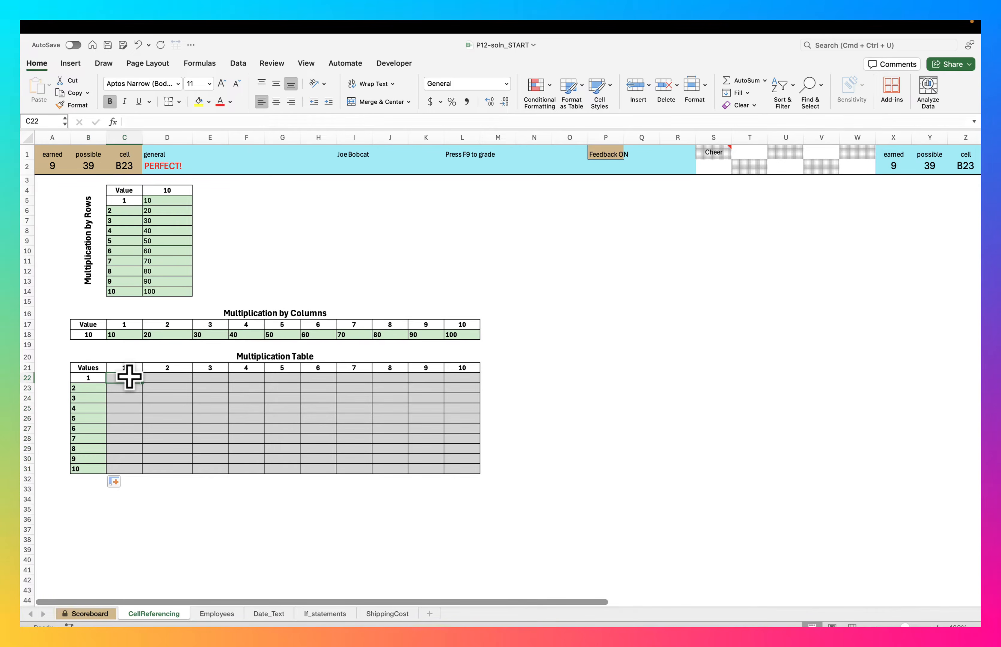
text(=B22)
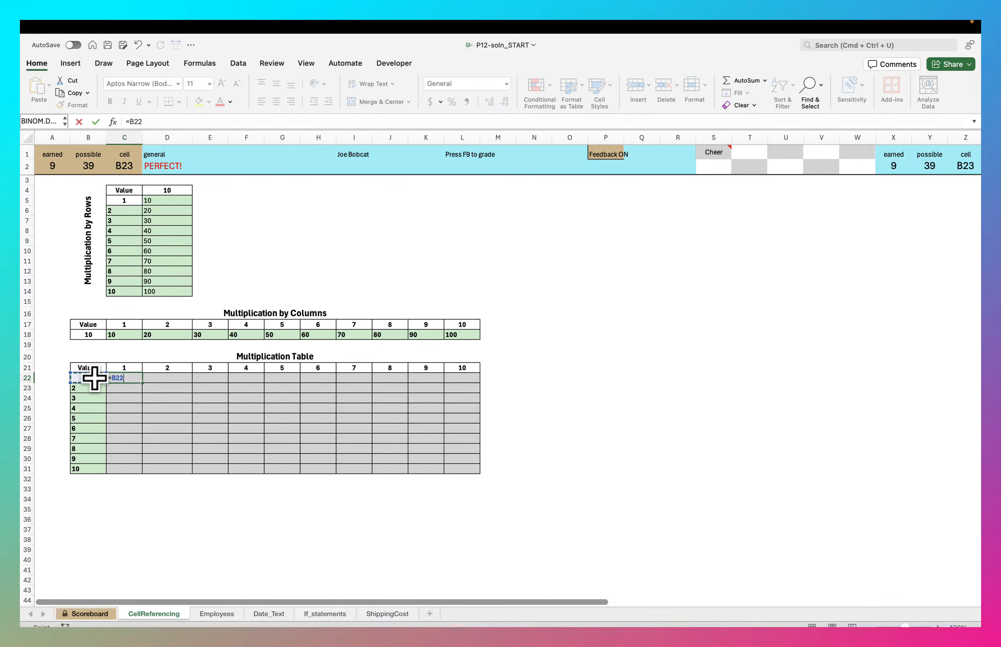
text(*)
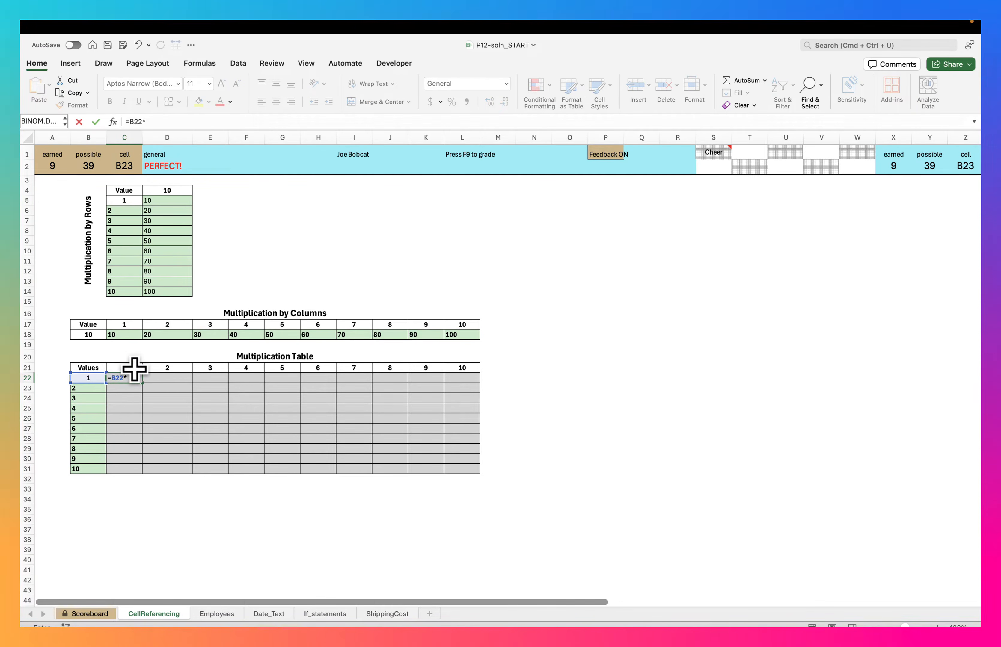
click(134, 369)
key(Return)
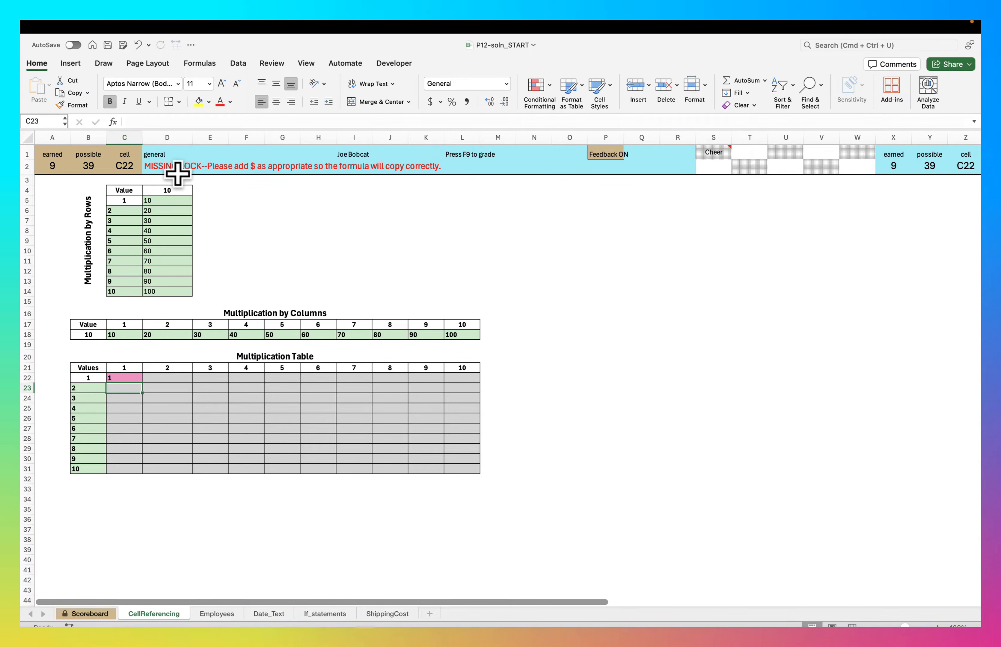
Step: Add mixed-reference locks to the C22 formula so it reads =$B22*C$21
double_click(132, 378)
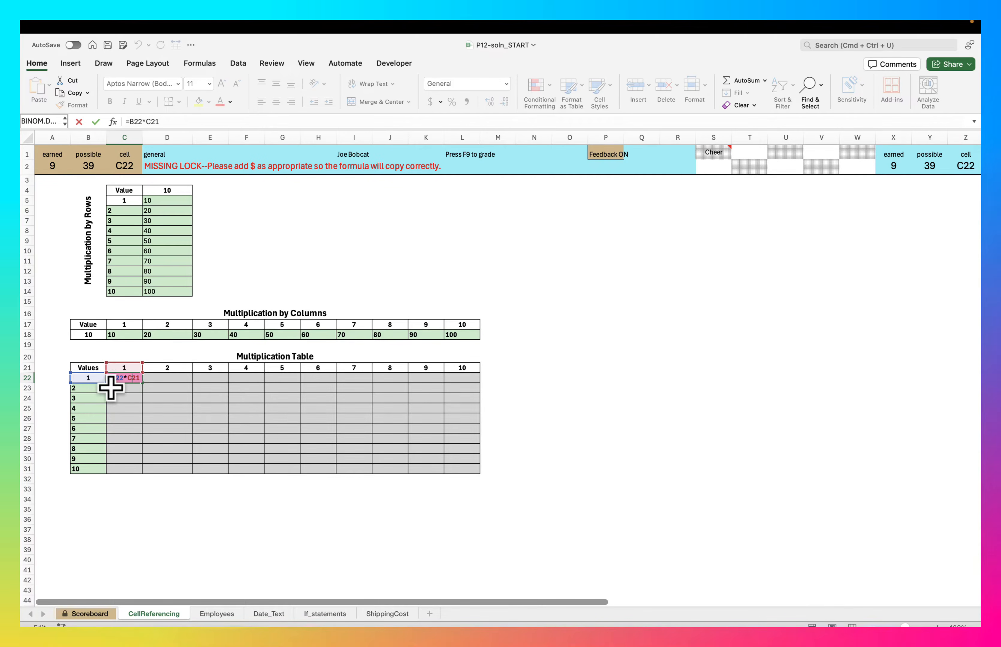
click(111, 378)
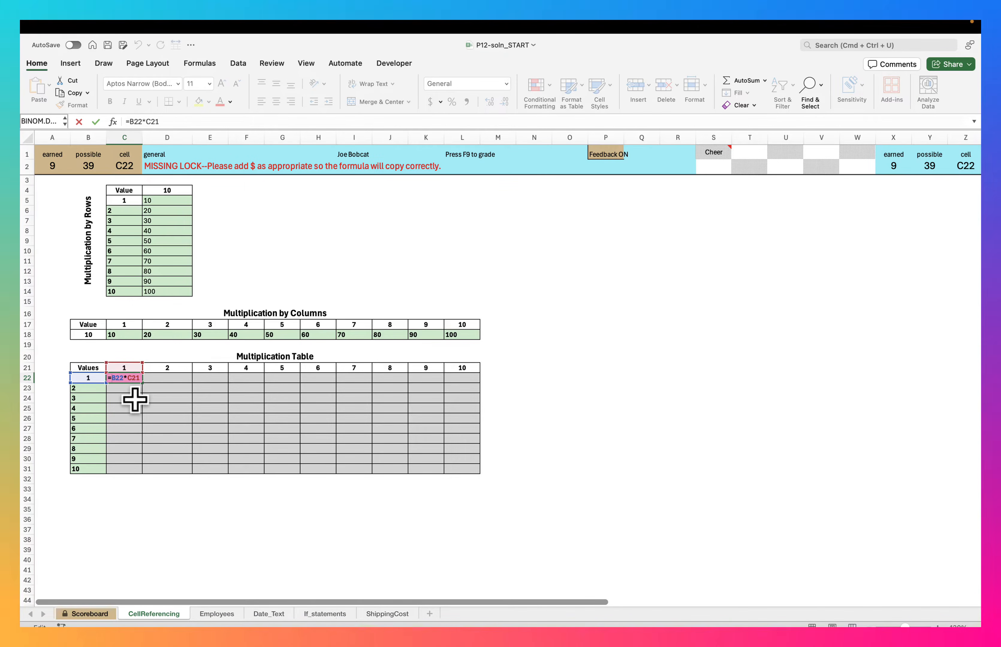
text($)
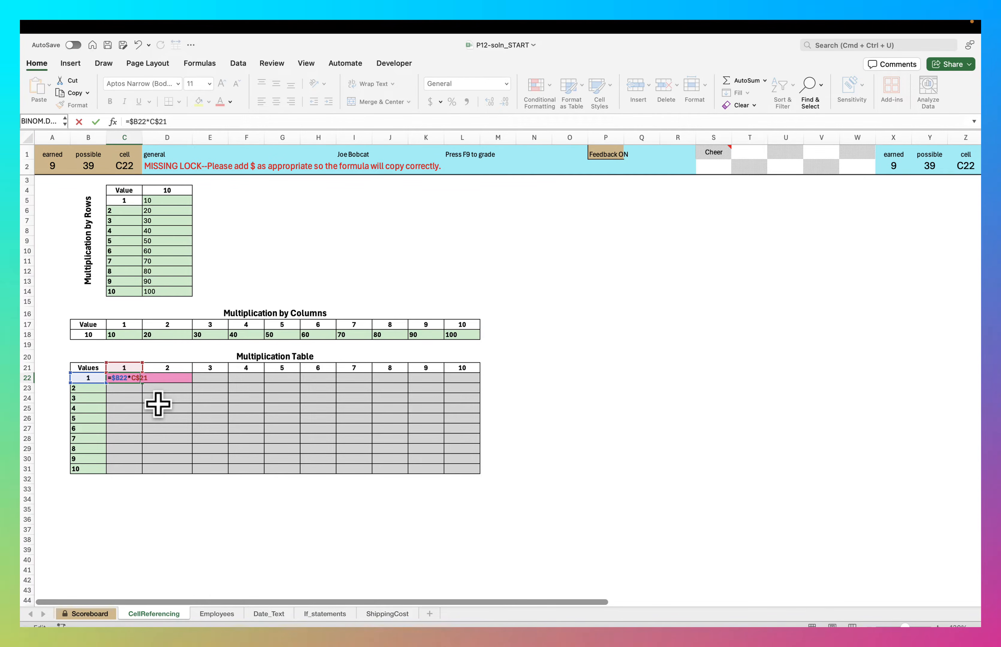
key(Return)
click(137, 379)
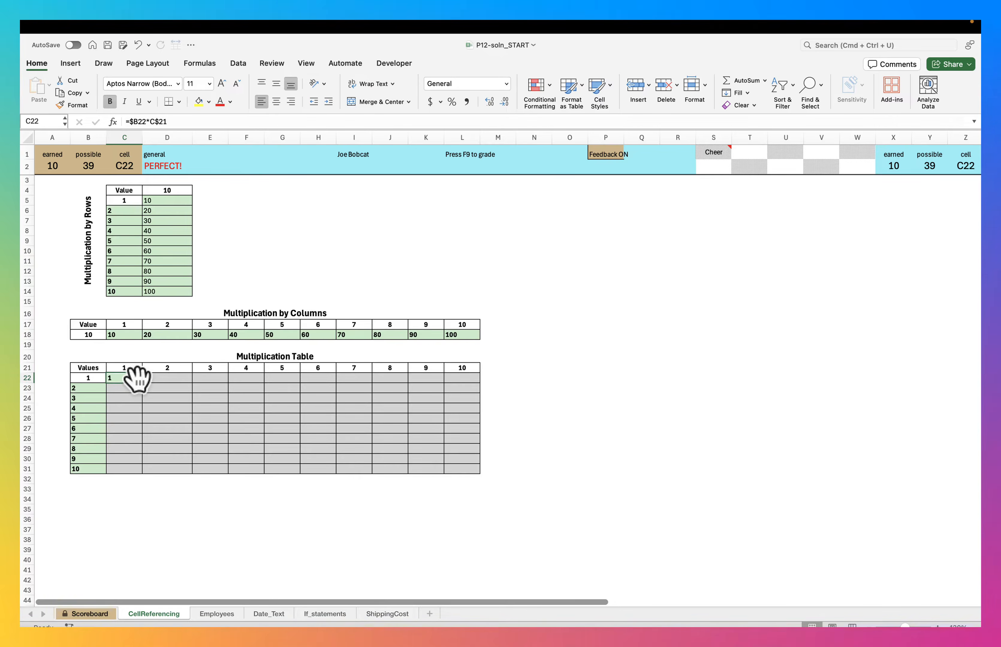
Step: Fill the C22 formula down through C31 and across through L31 to complete the Multiplication Table
double_click(141, 383)
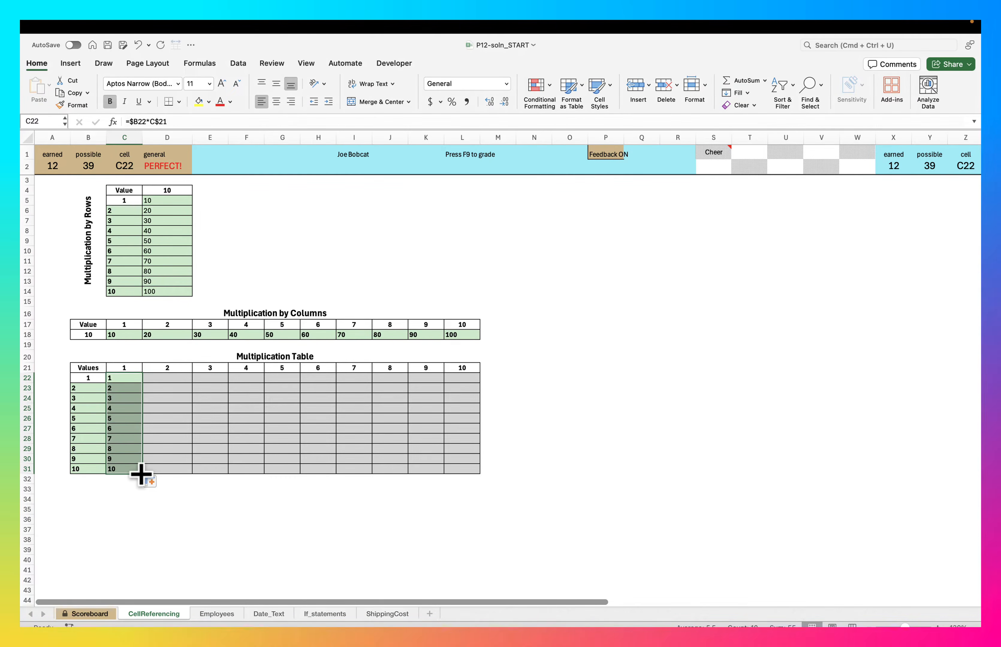
drag(142, 474, 468, 481)
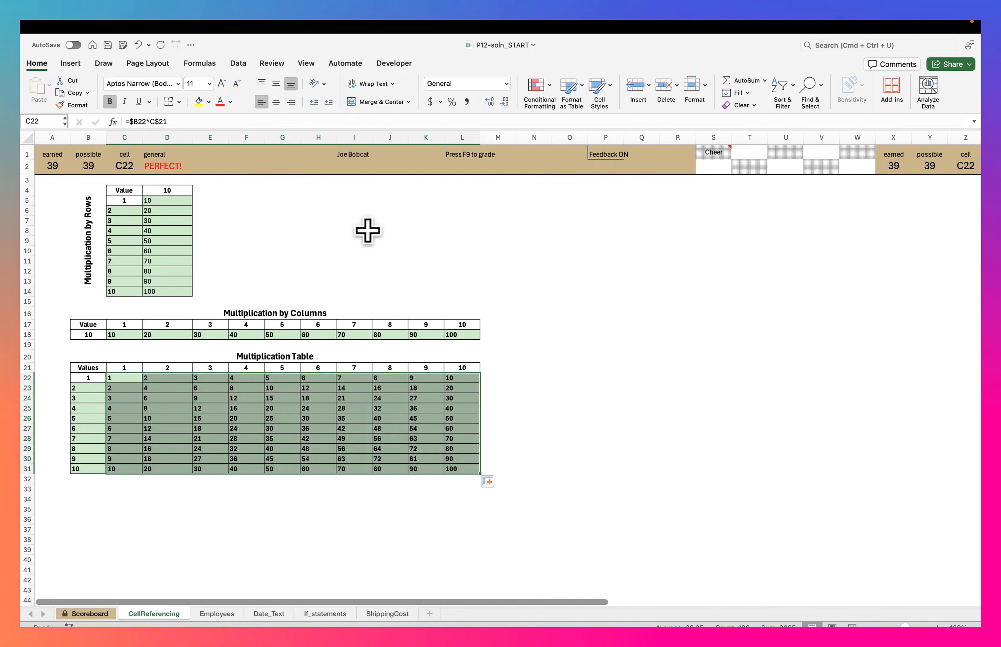
Step: On the Employees sheet, start an INDEX formula in J6 with the employee data $B$5:$G$299 as its absolute array
click(225, 615)
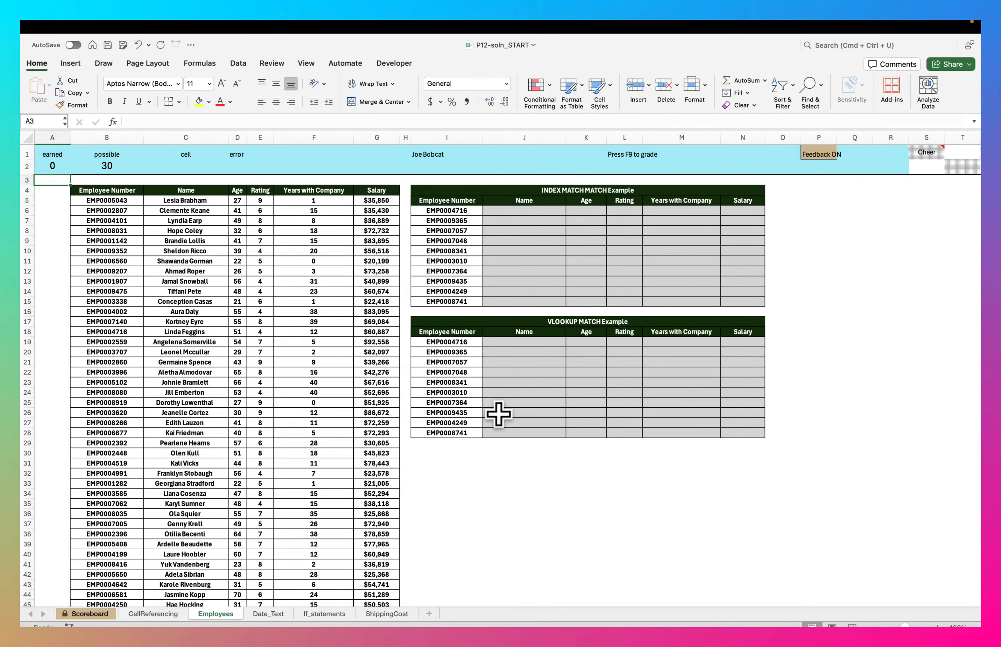
click(503, 214)
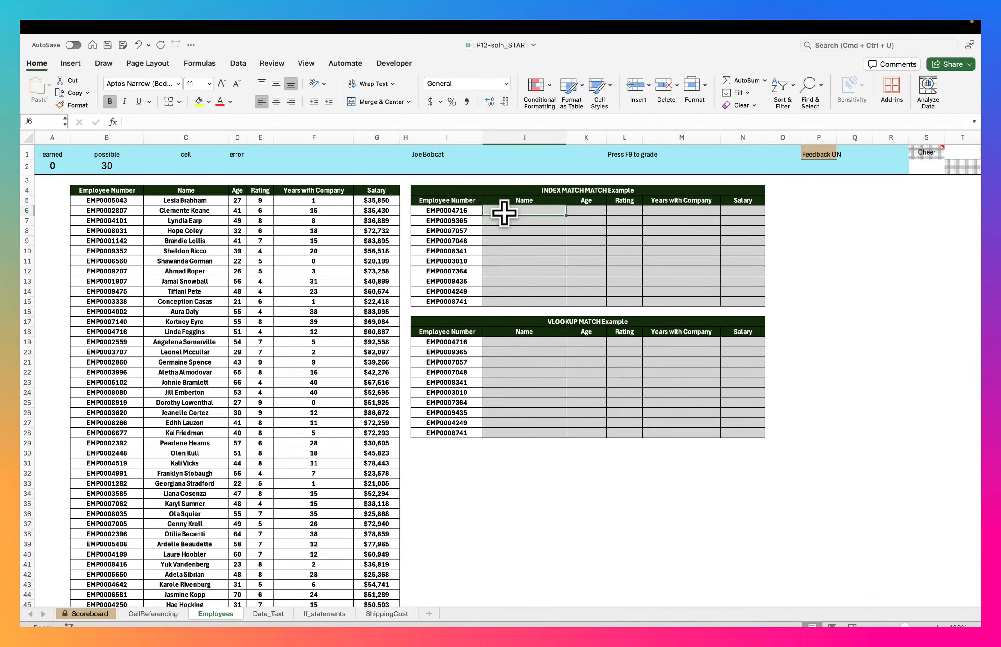
text(=)
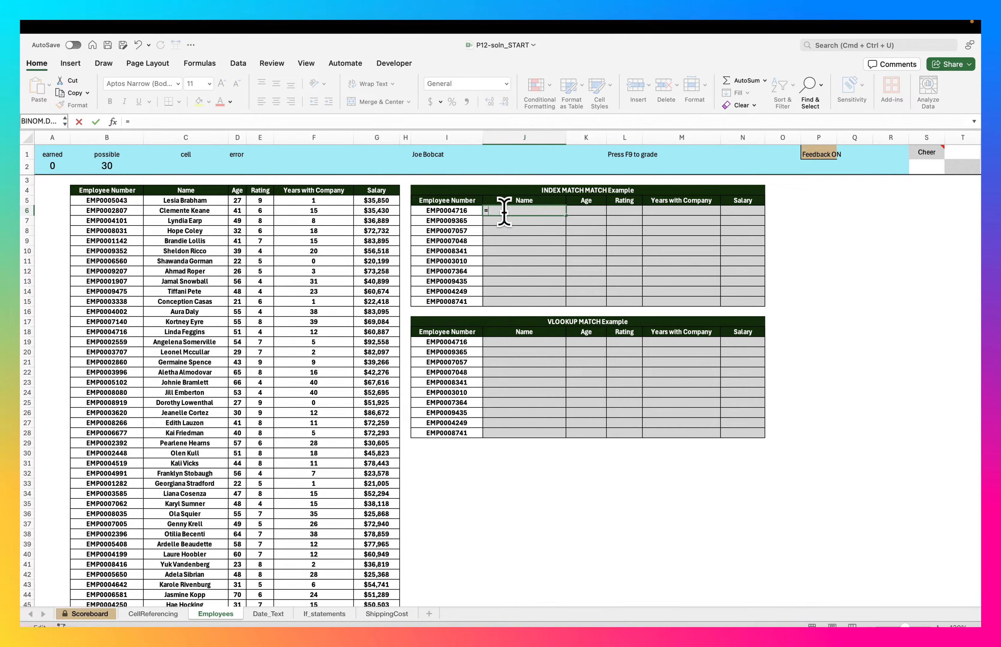
text(index()
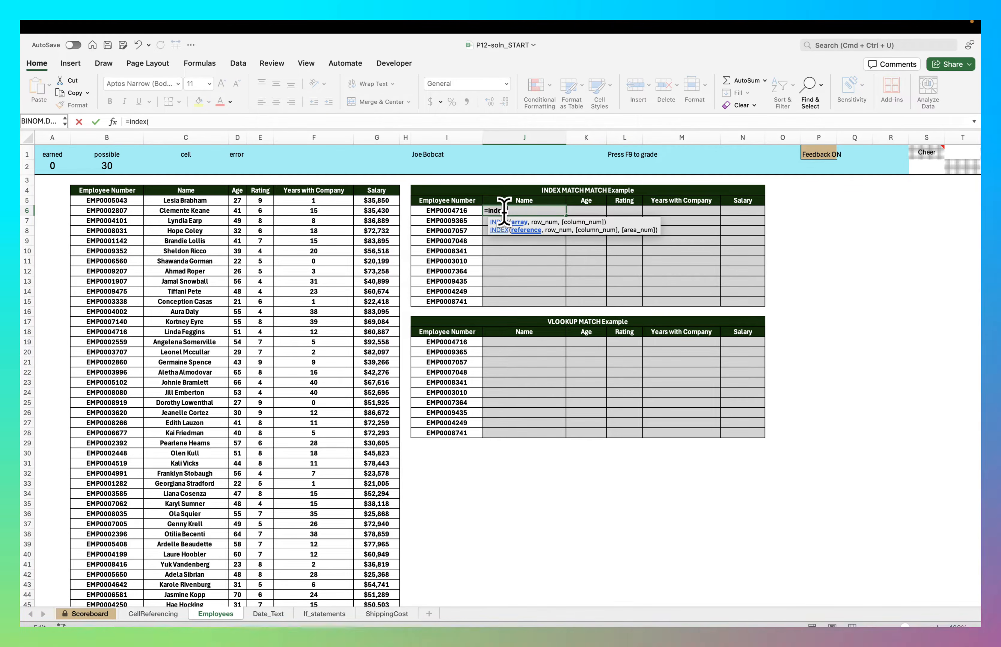
click(125, 200)
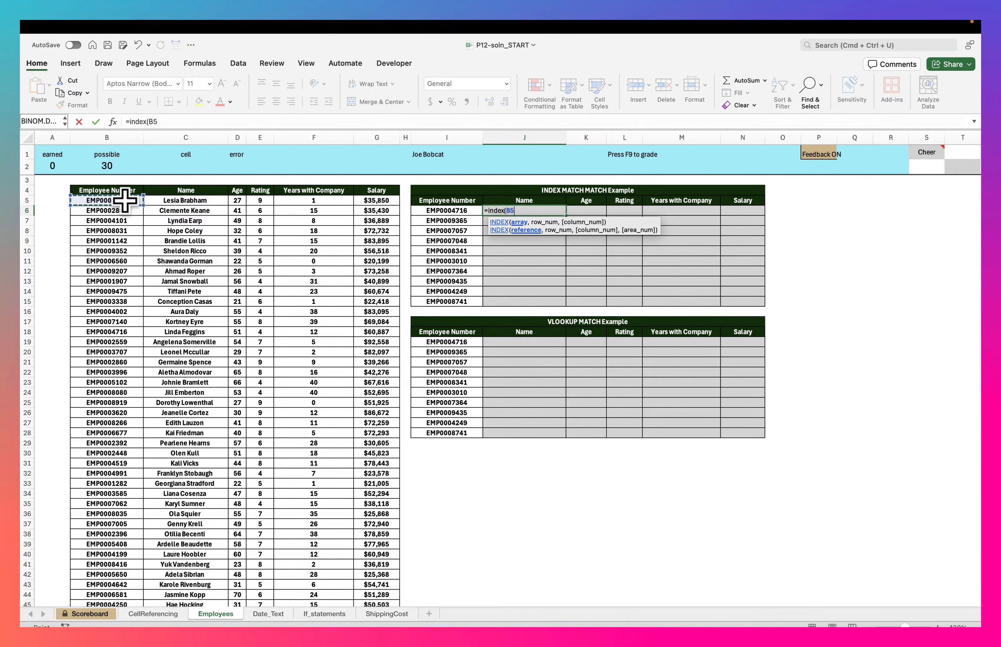
key(ctrl+shift+Right)
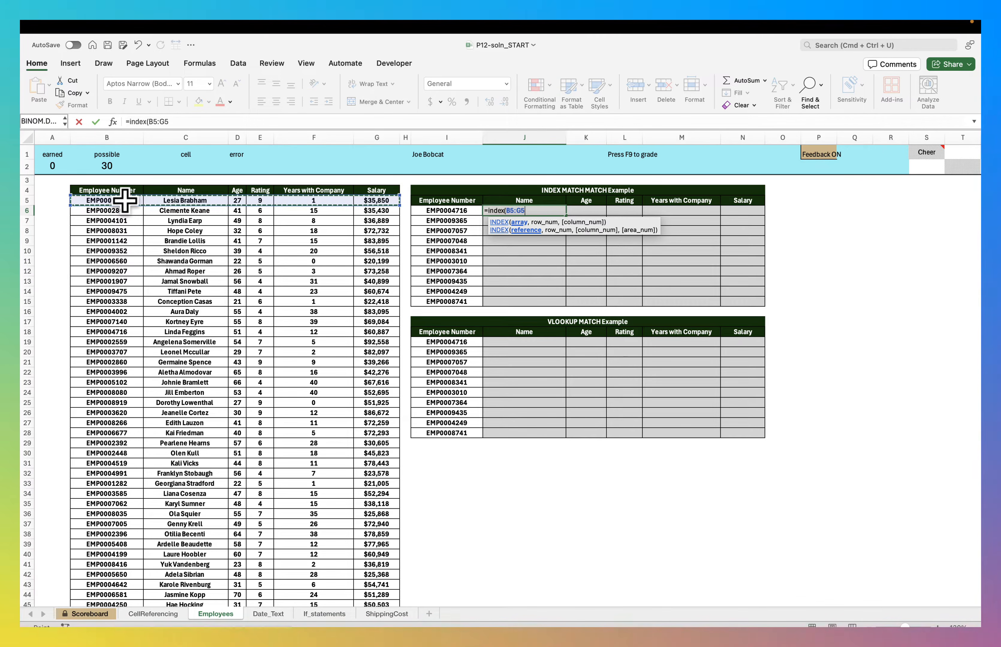
key(ctrl+shift+Down)
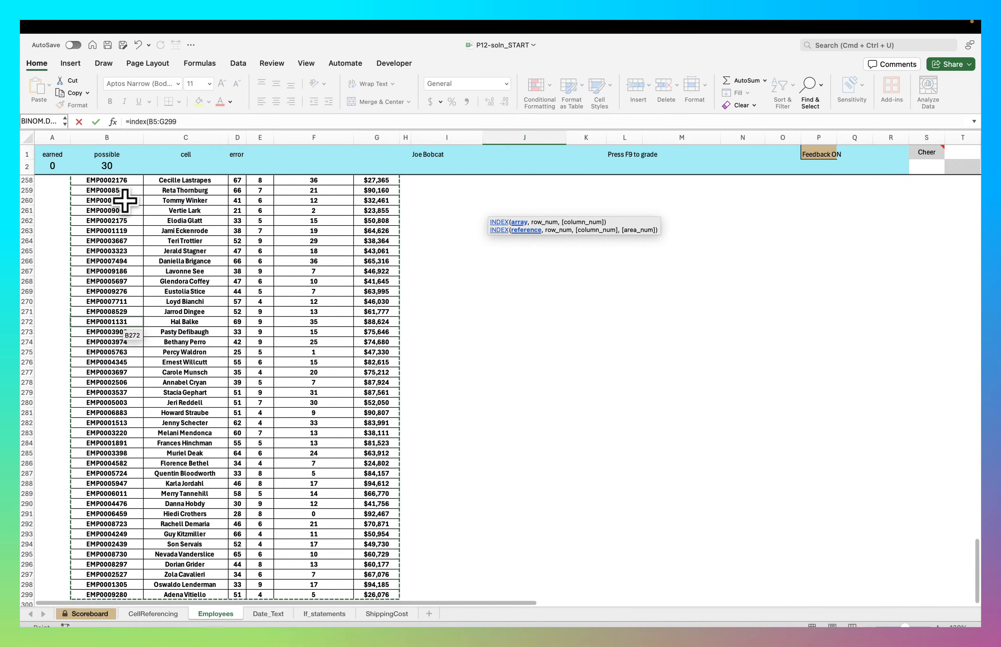
key(F4)
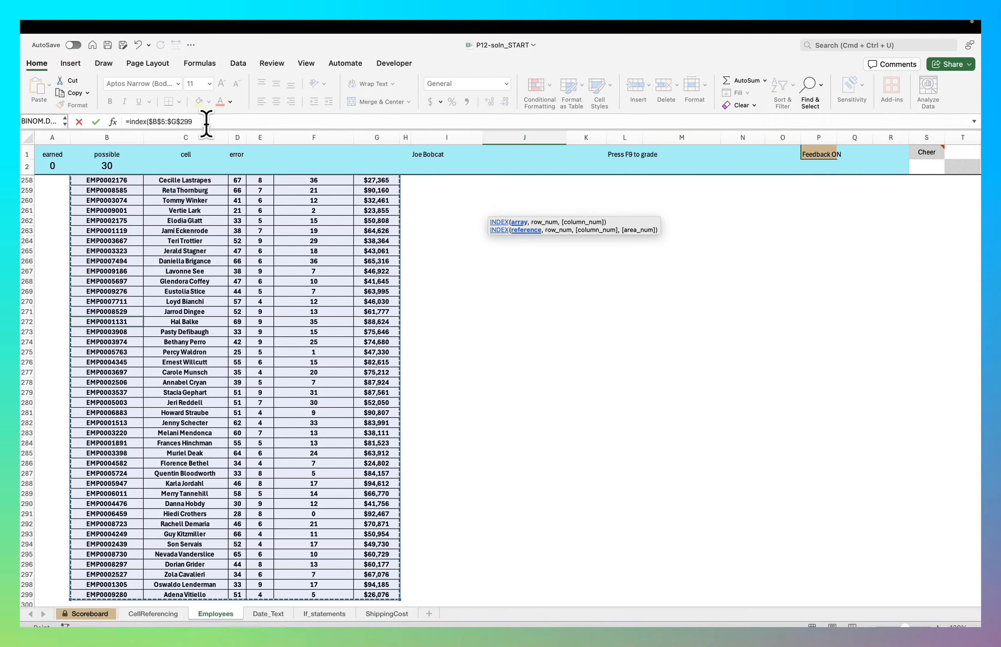
click(207, 122)
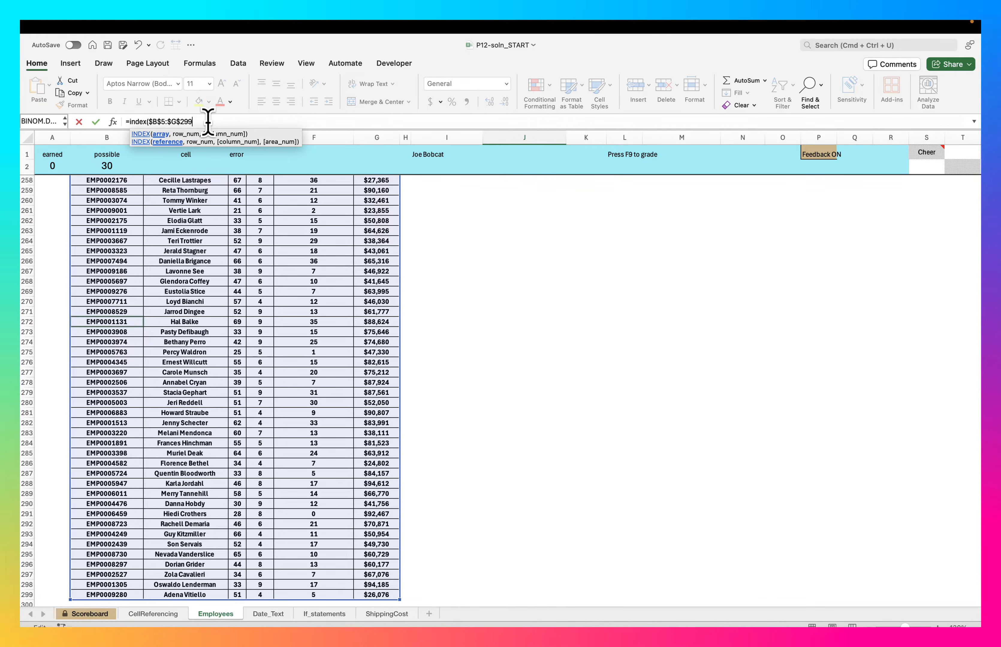
Step: Add MATCH(I6,$B$5:$B$299,0) as the row number argument of the J6 INDEX formula
scroll(419, 266, up, 20)
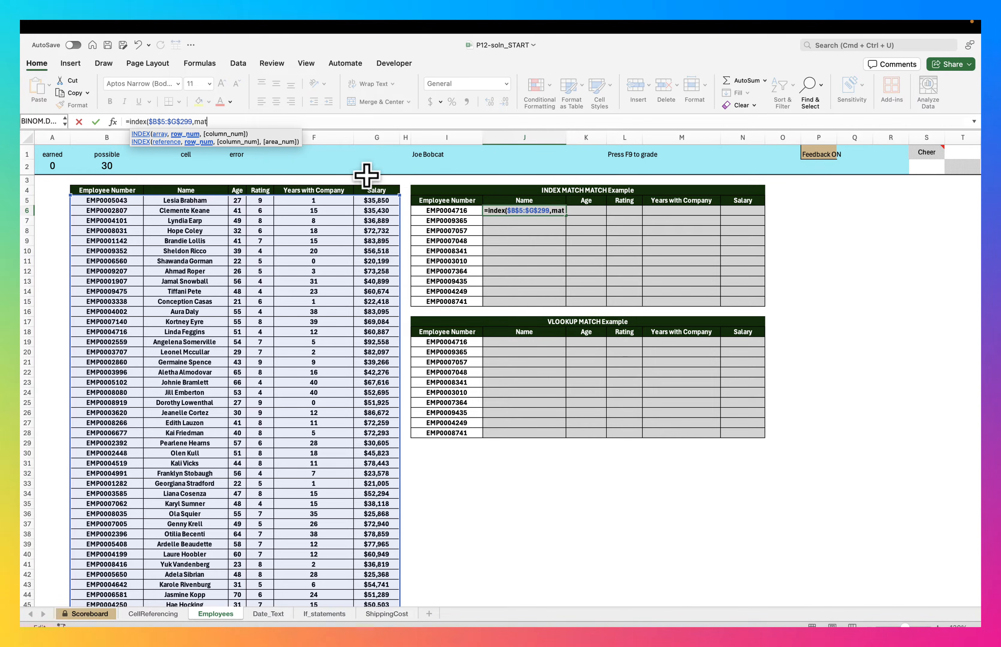
text(()
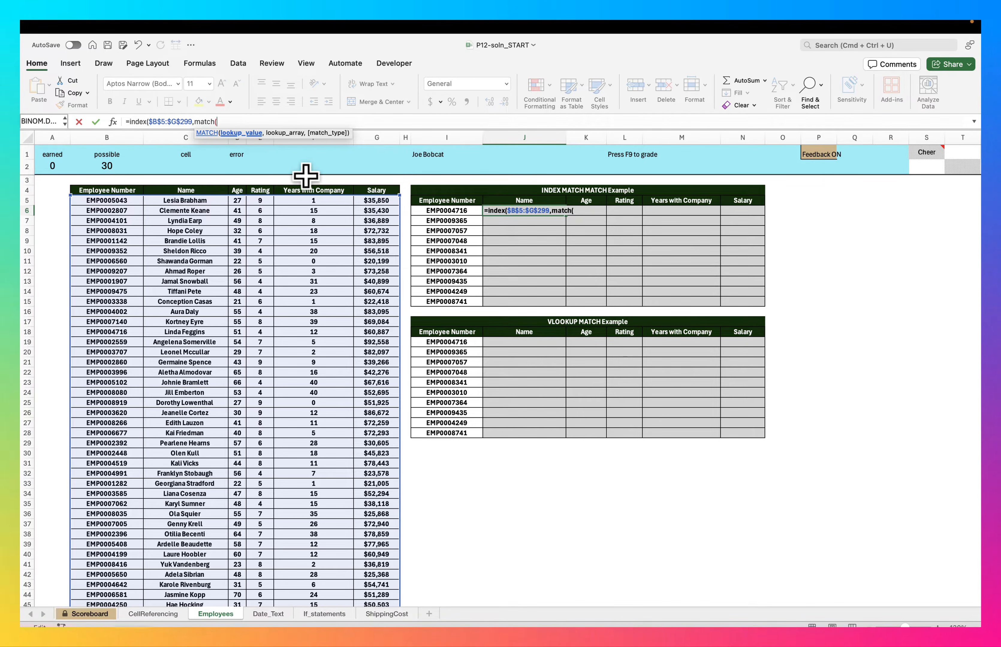
click(447, 210)
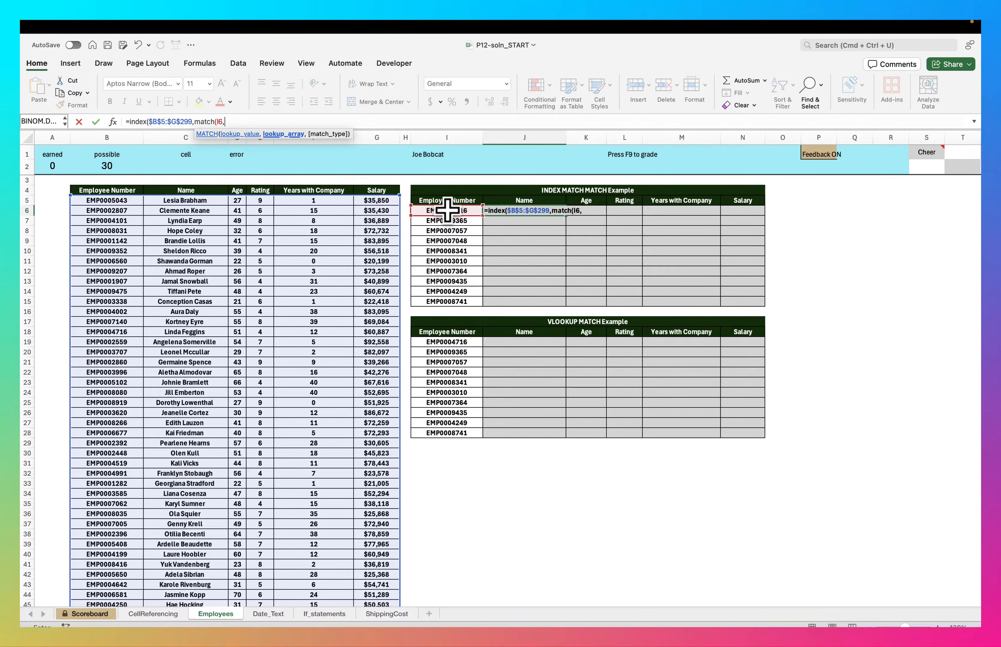
click(121, 200)
key(super+shift+Down)
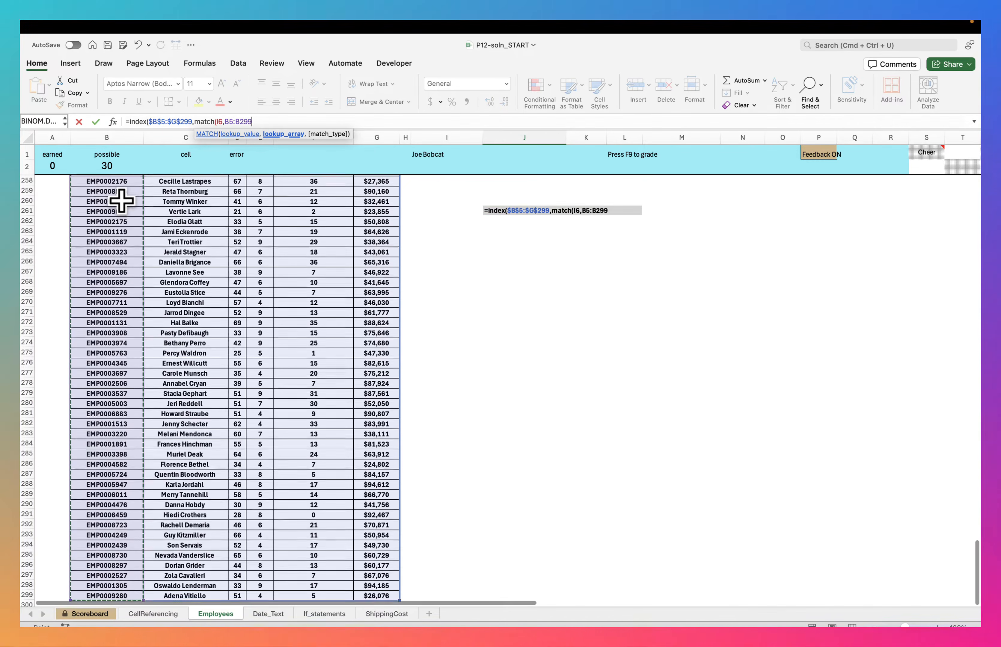
key(F4)
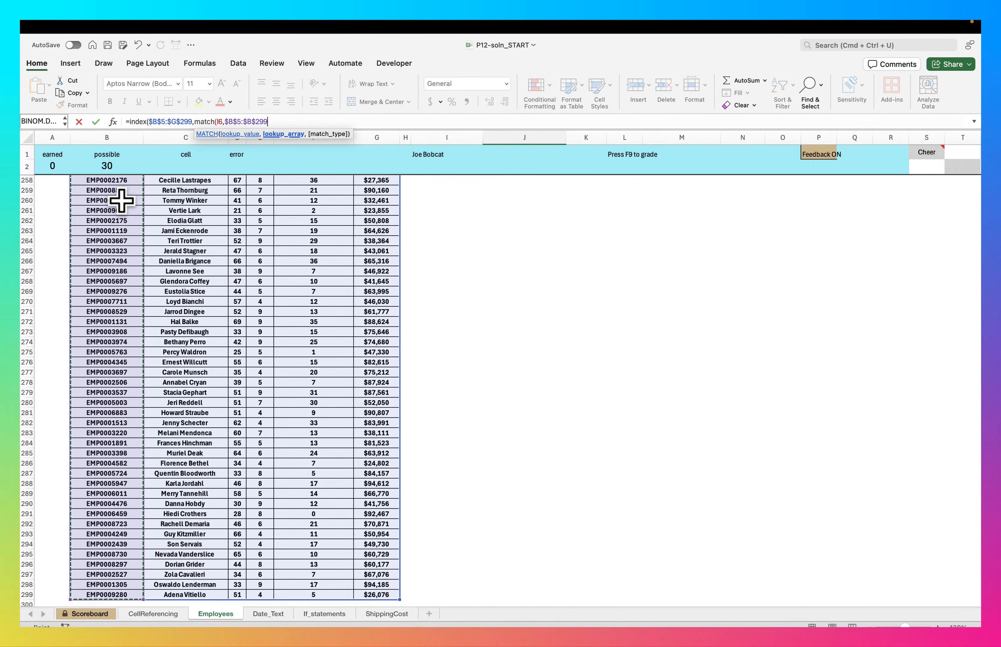
text(,)
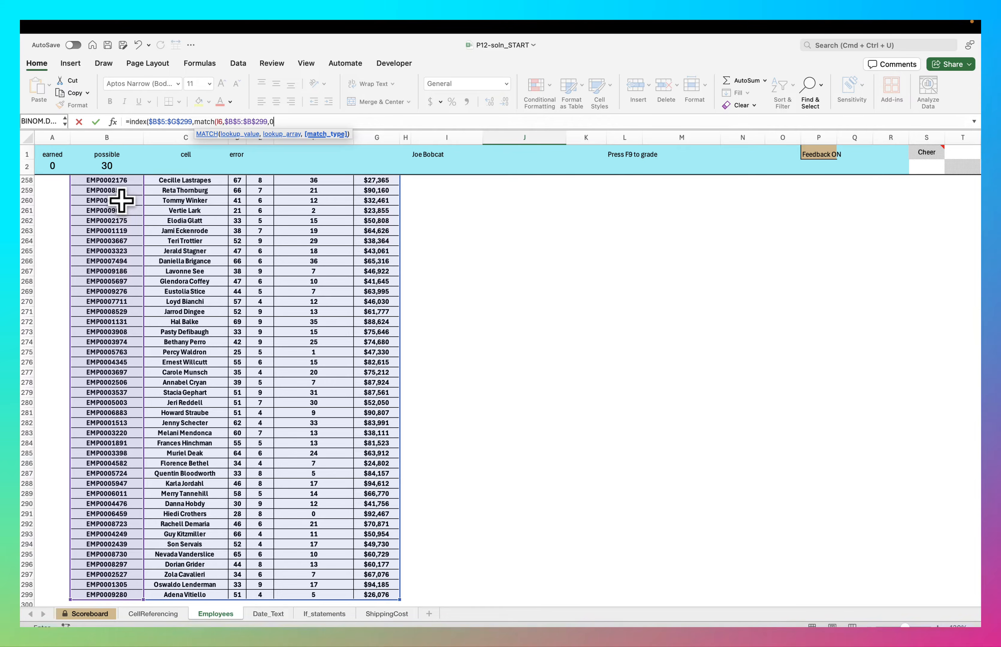
text(0))
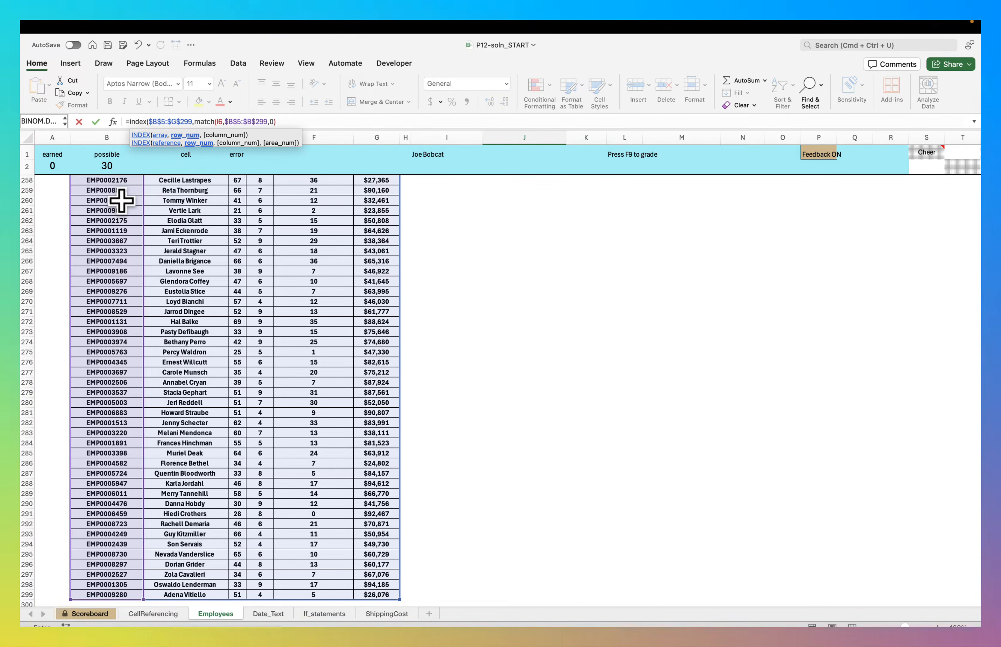
Step: Add MATCH(J5,$B$4:$G$4,0) as the column number argument and close the J6 INDEX formula
text(,matc)
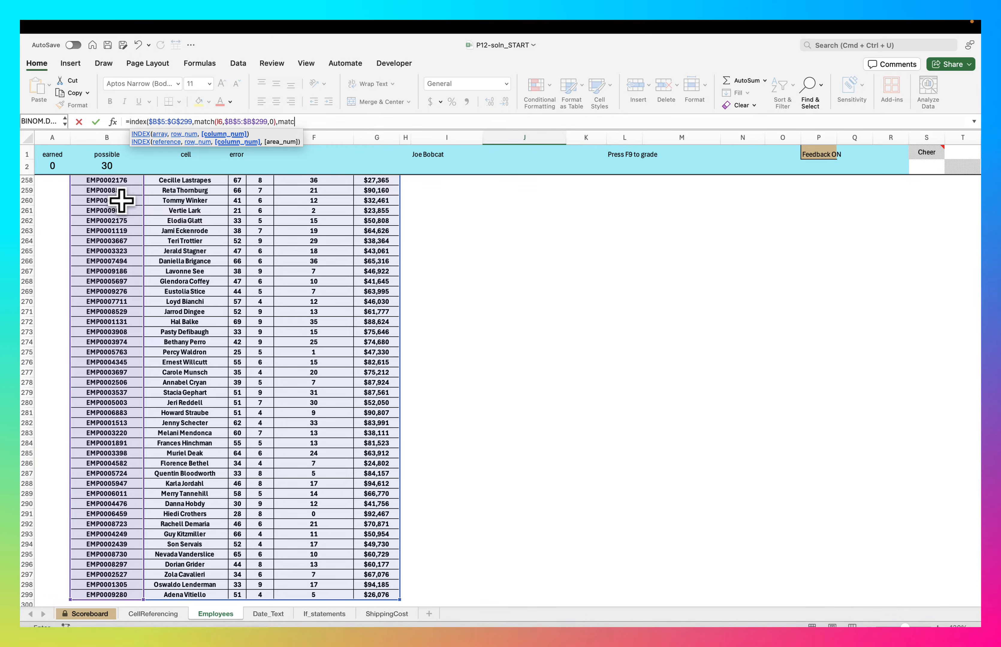
text(h()
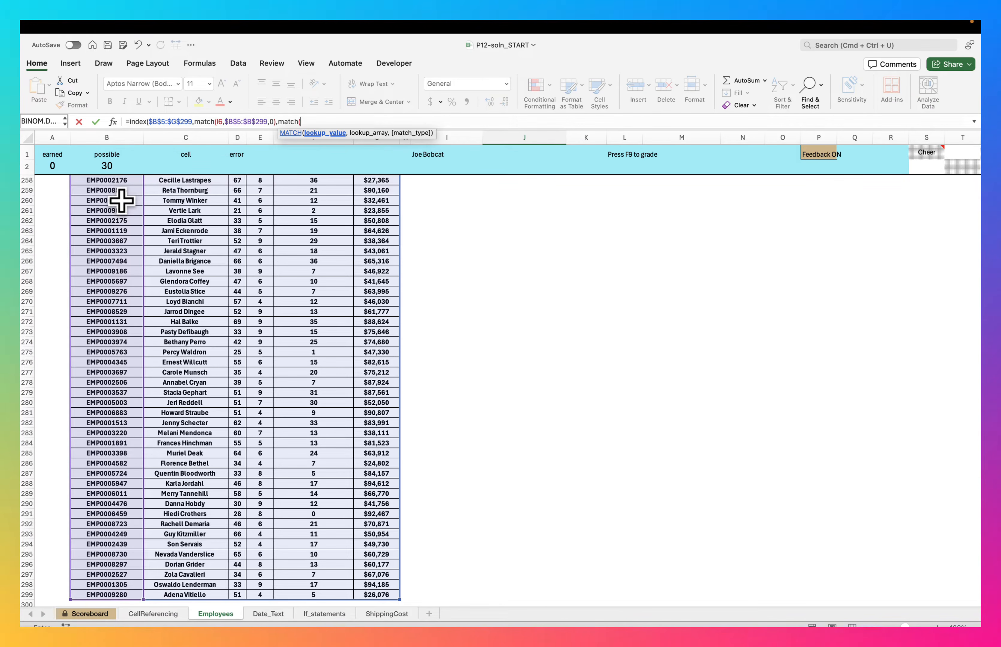
scroll(271, 311, up, 20)
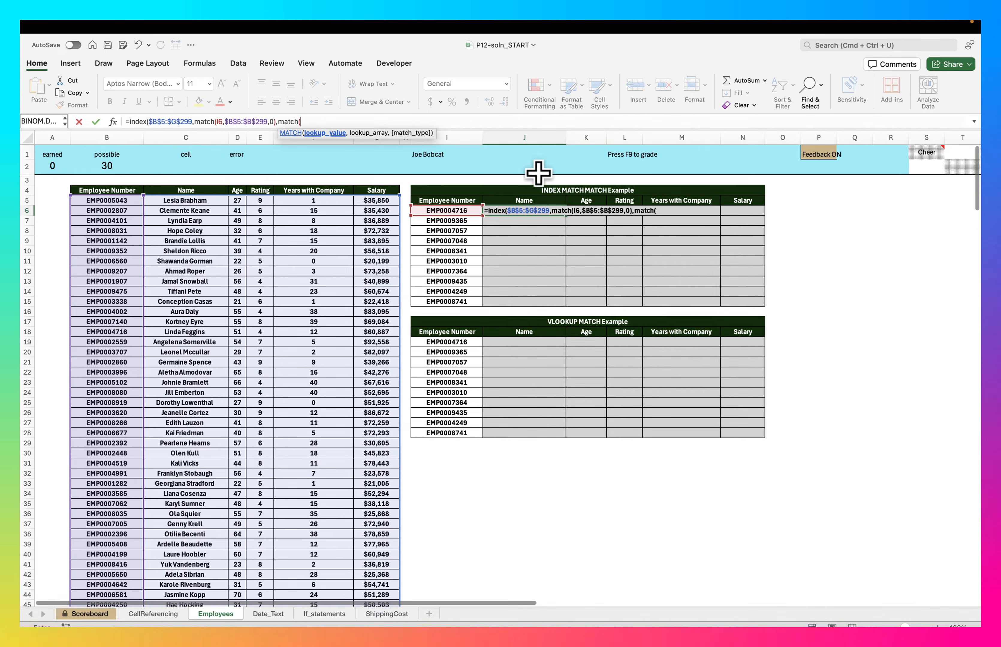
click(518, 200)
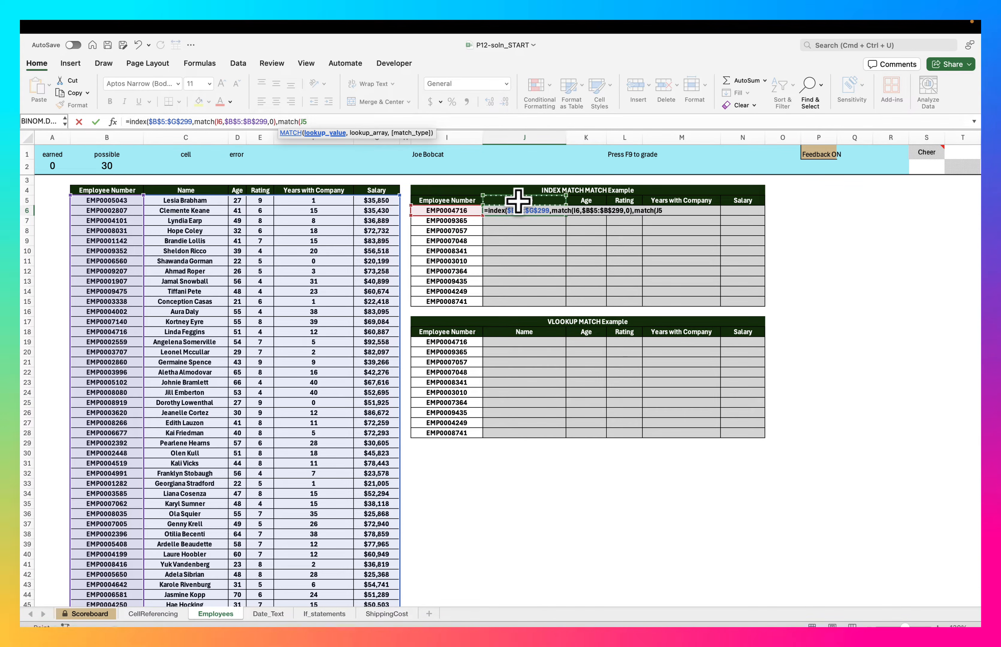
text(,)
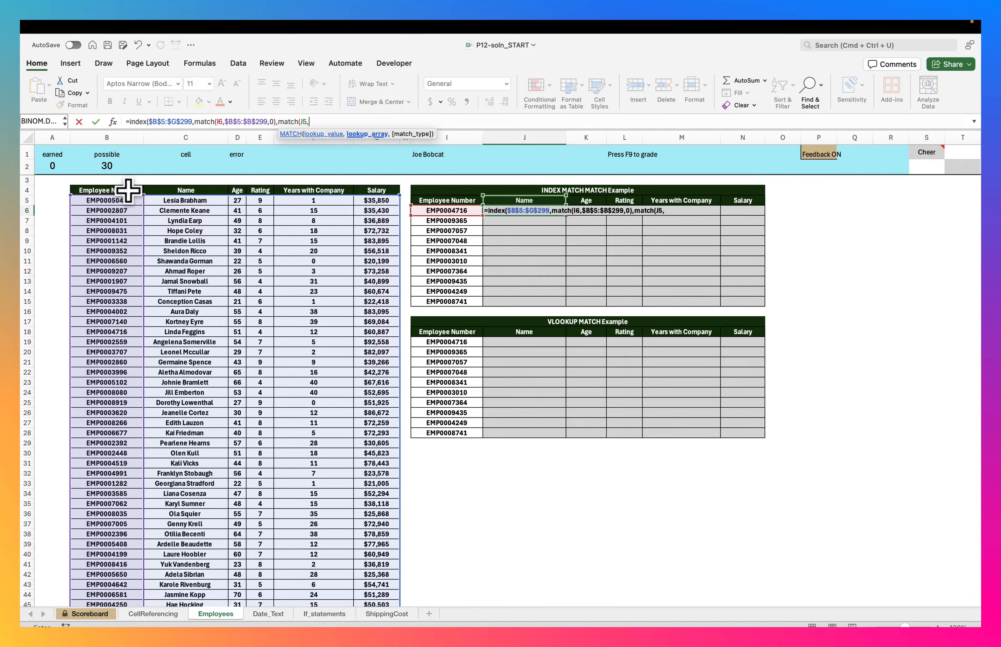
drag(132, 190, 385, 189)
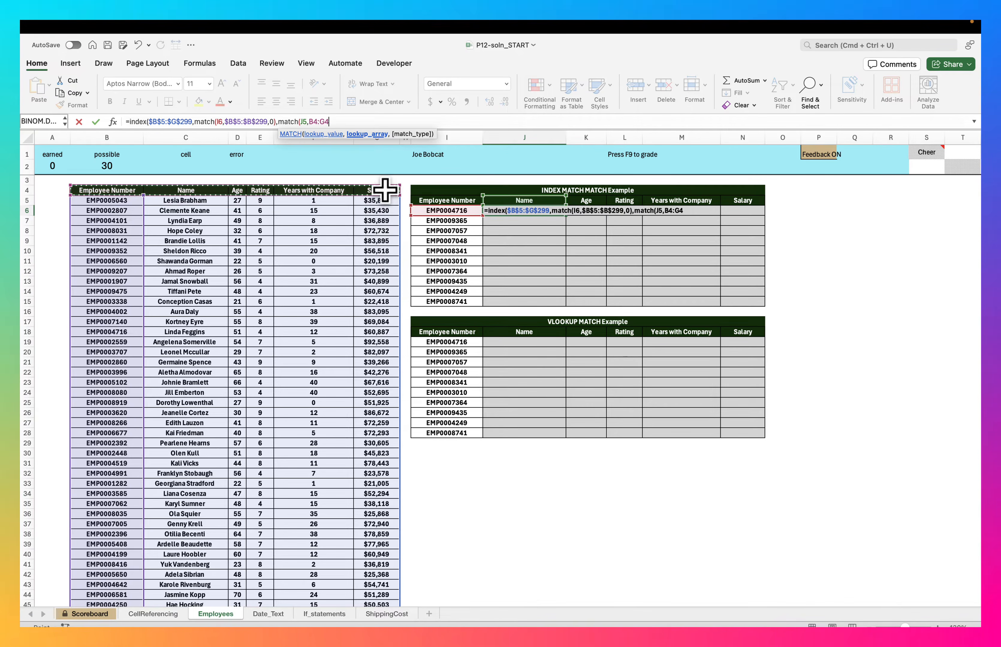
key(F4)
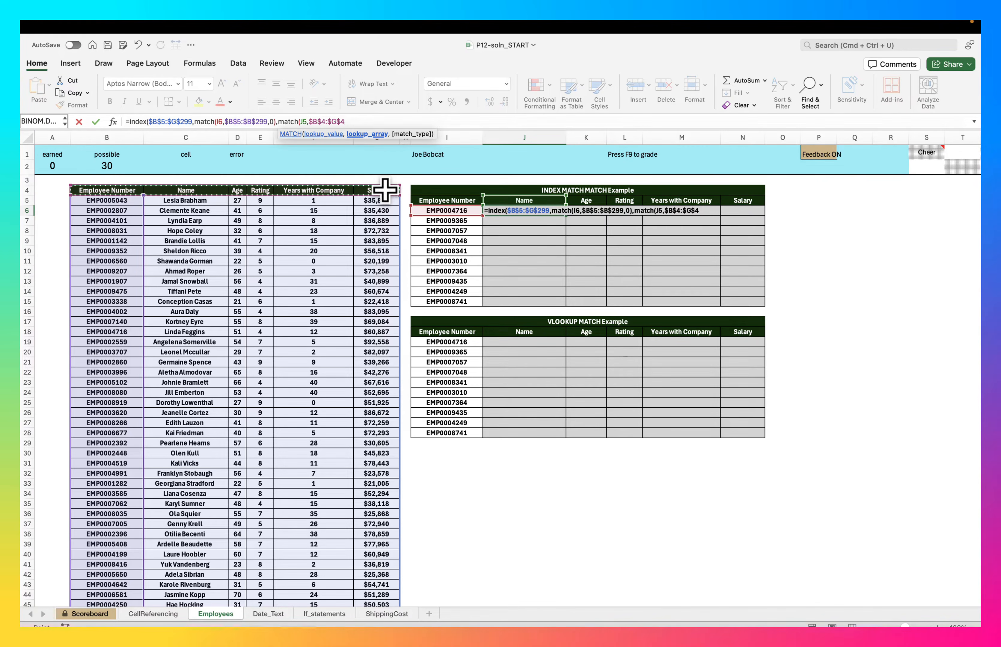
text(,0)))
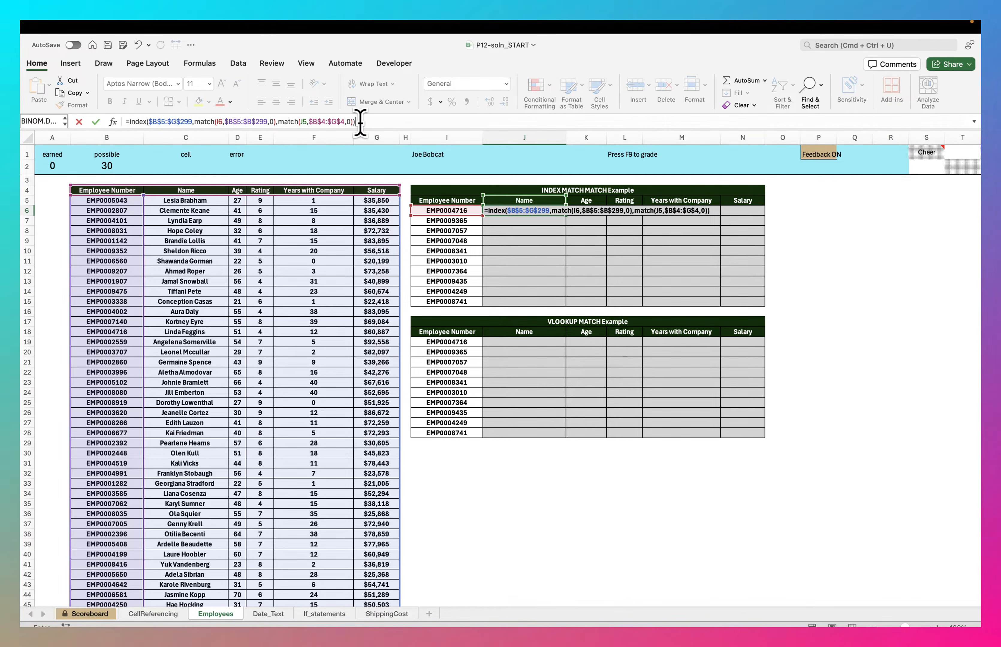
Step: Change the lookup values in the J6 formula to the mixed references $I6 and J$5, and enter the formula
click(216, 122)
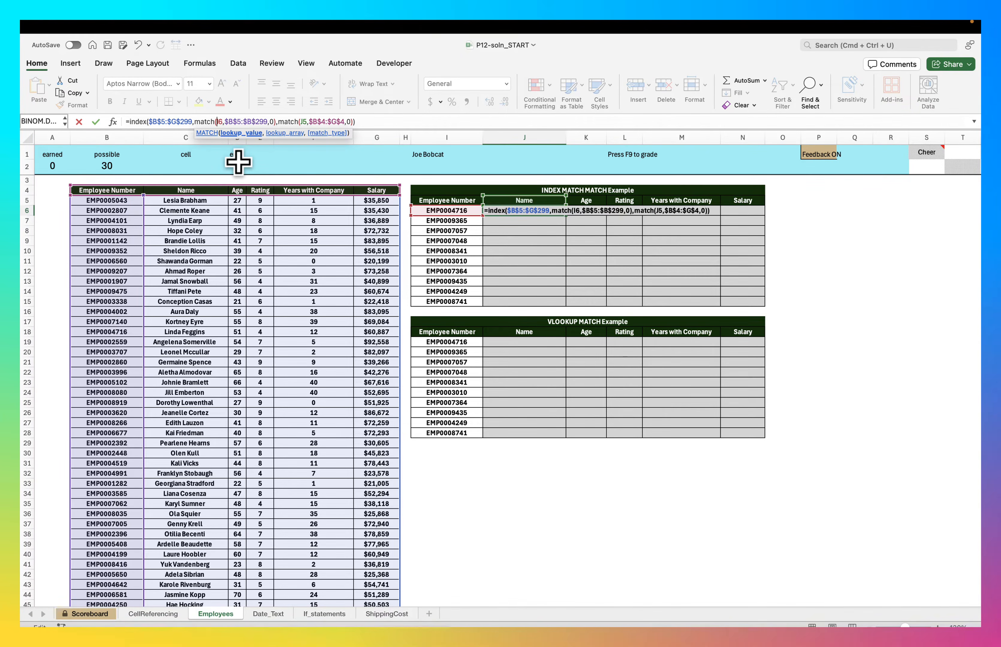
click(306, 121)
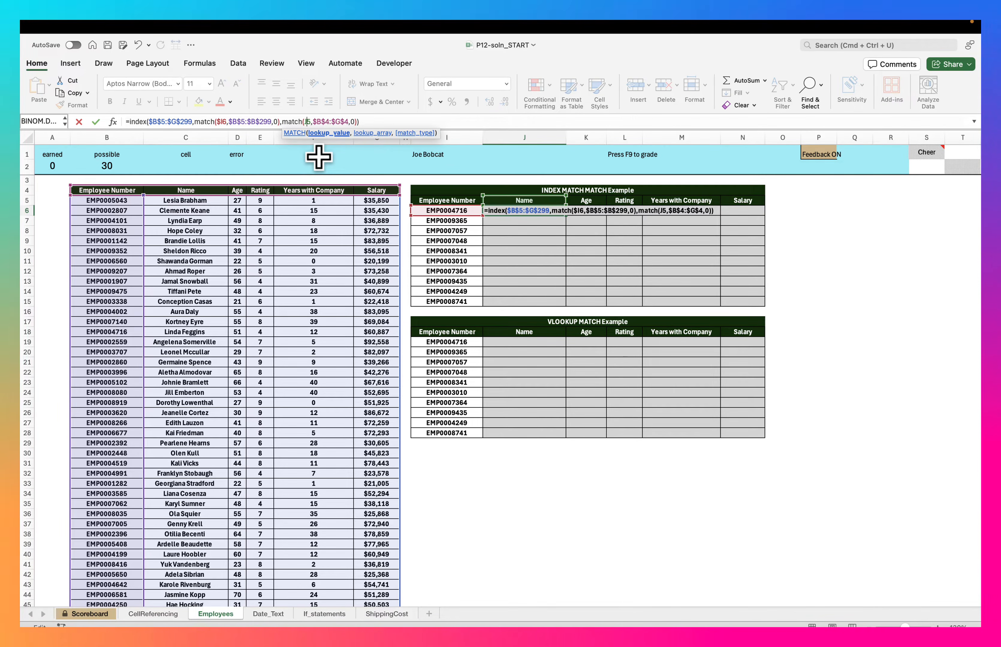
text($)
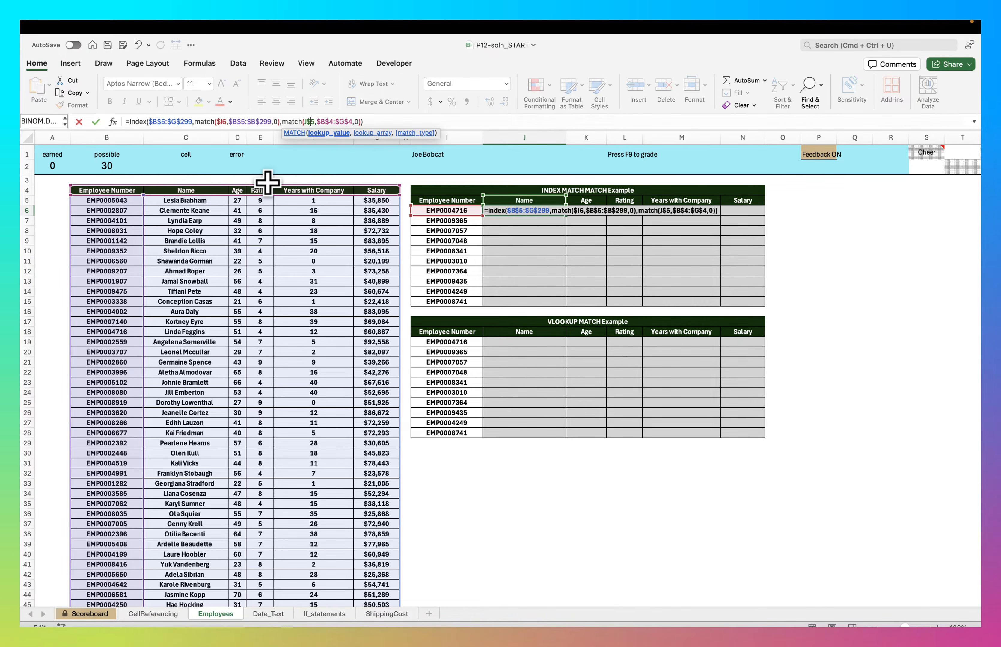
key(Return)
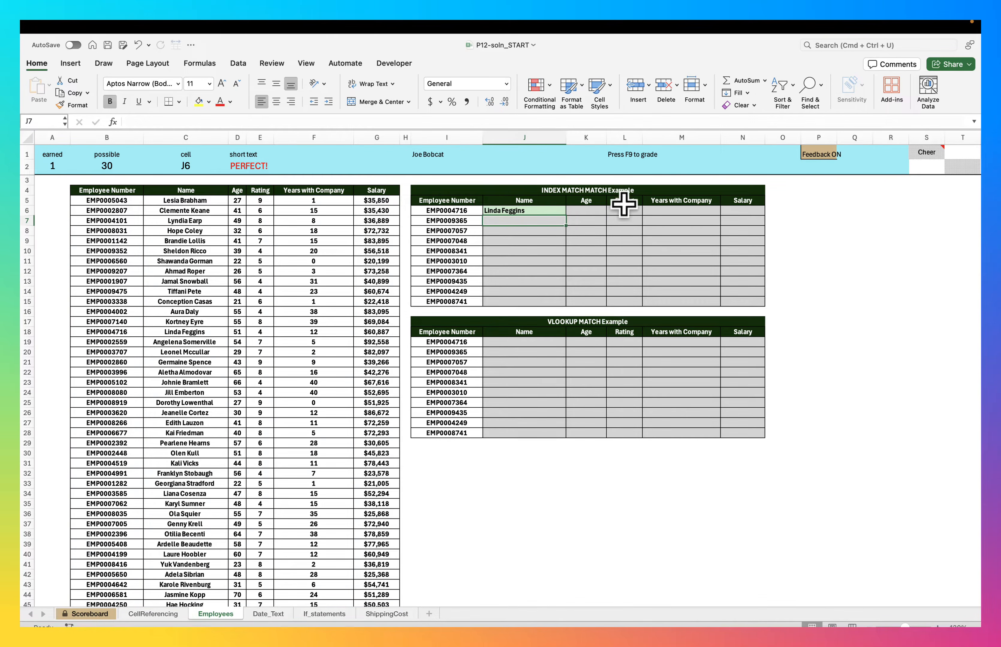
Step: Fill the J6 formula down through J15 and across through N15 in the INDEX MATCH MATCH Example table
click(559, 210)
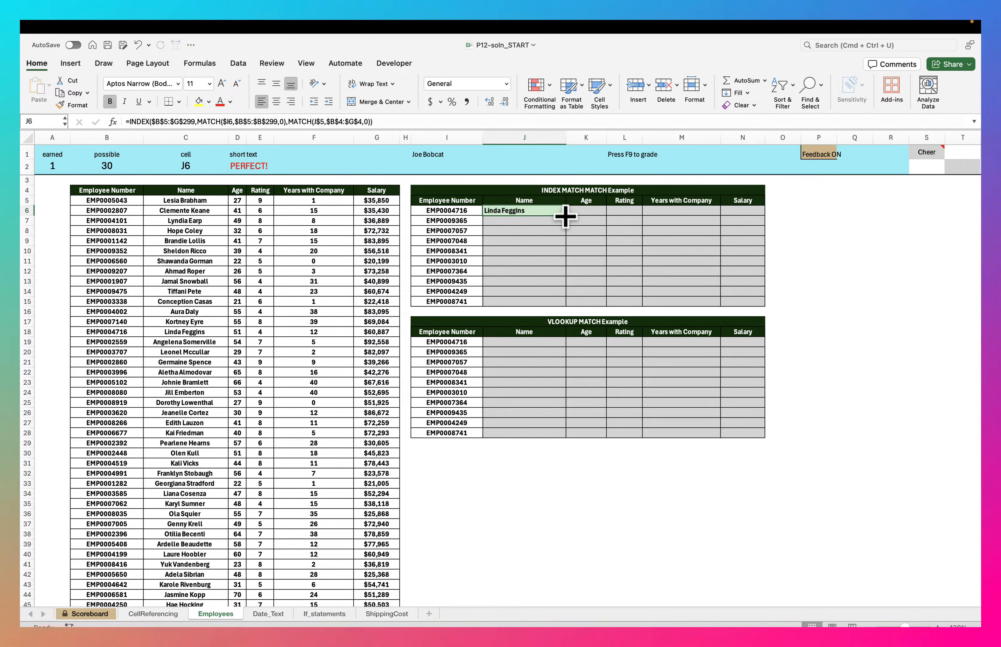
double_click(566, 215)
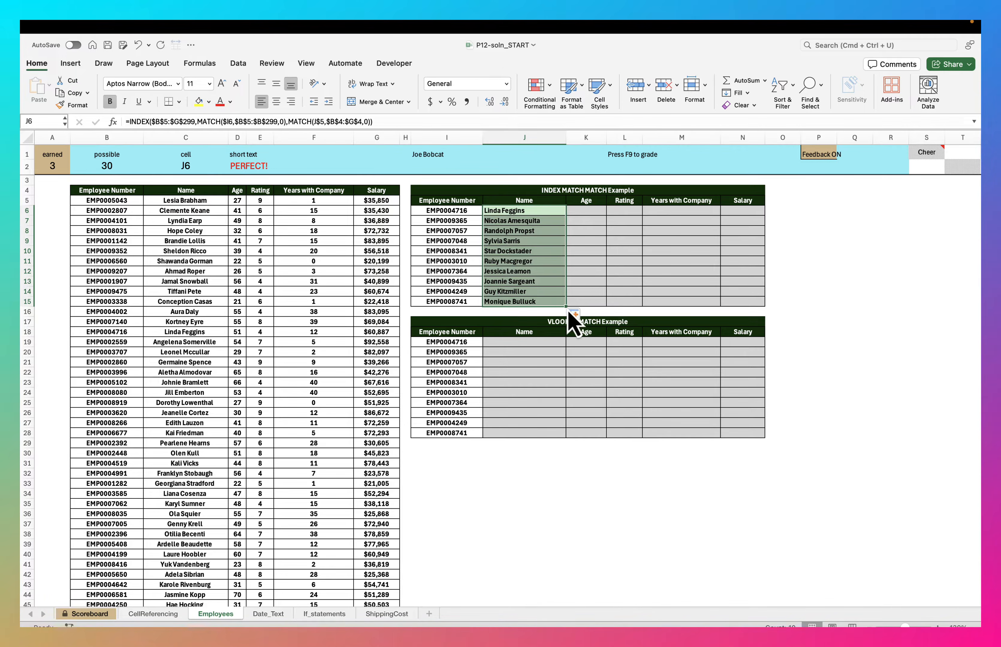
drag(566, 305, 753, 300)
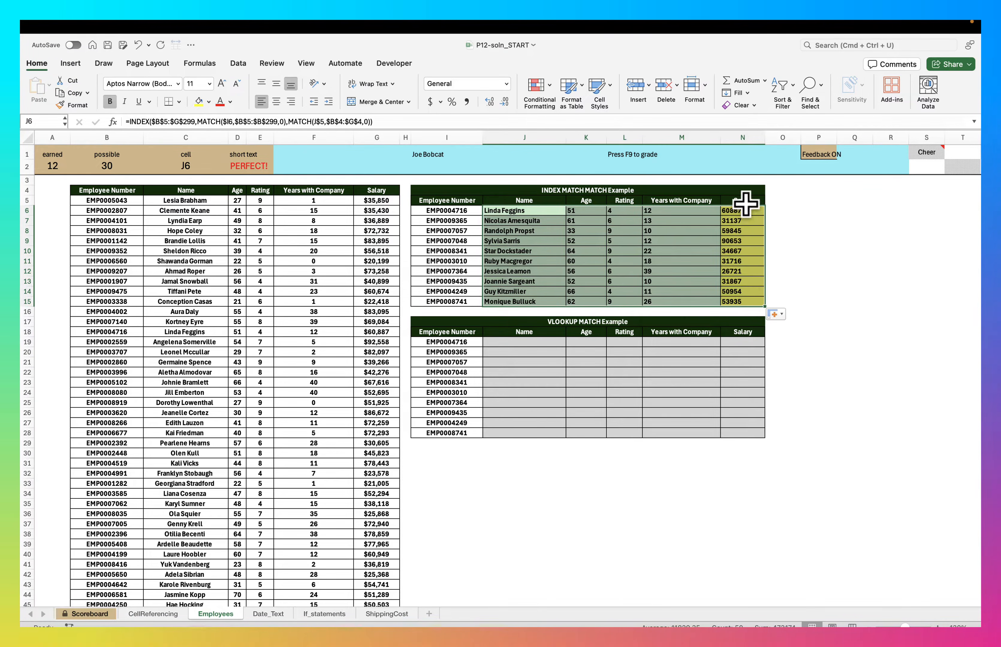
Step: Regrade the first Salary cell, N6, to check its formatting feedback
click(744, 209)
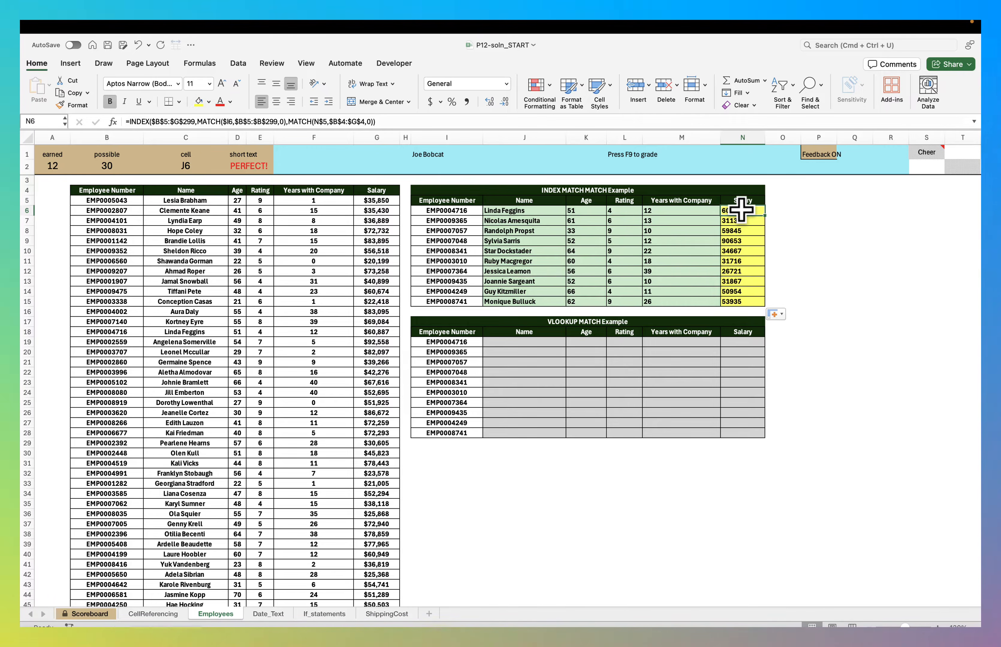
key(F9)
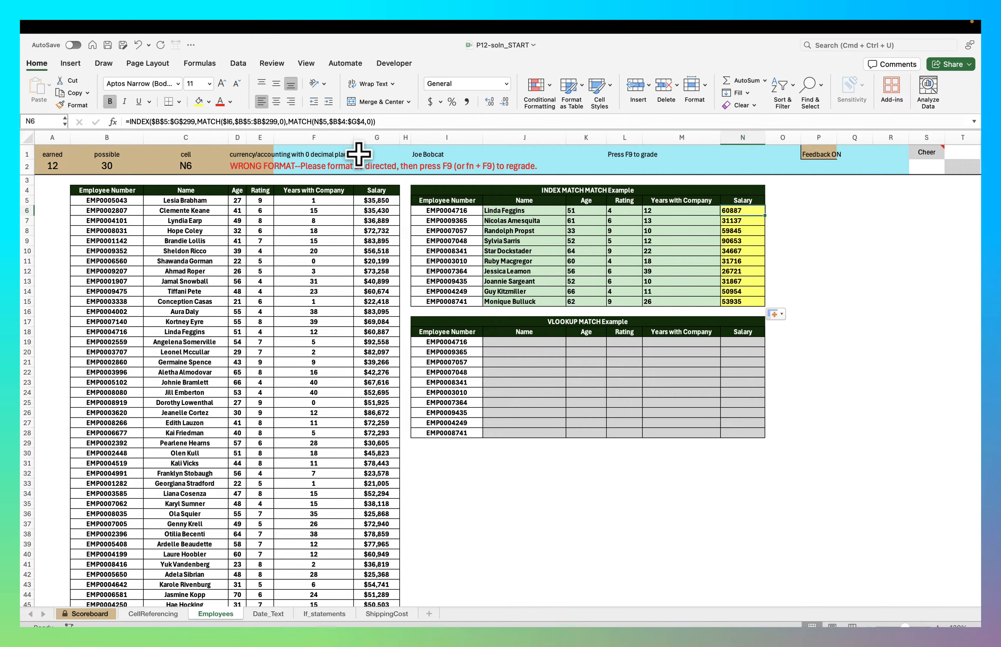
Step: Format N6 as Currency with zero decimals, regrade it, and fill the cell down through N15
click(506, 84)
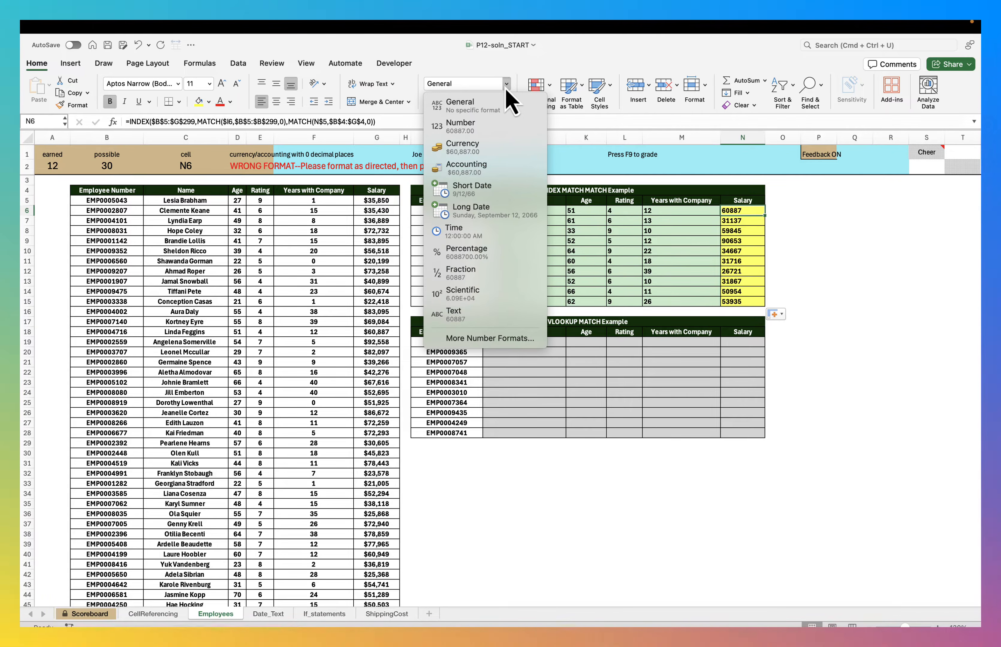
click(500, 149)
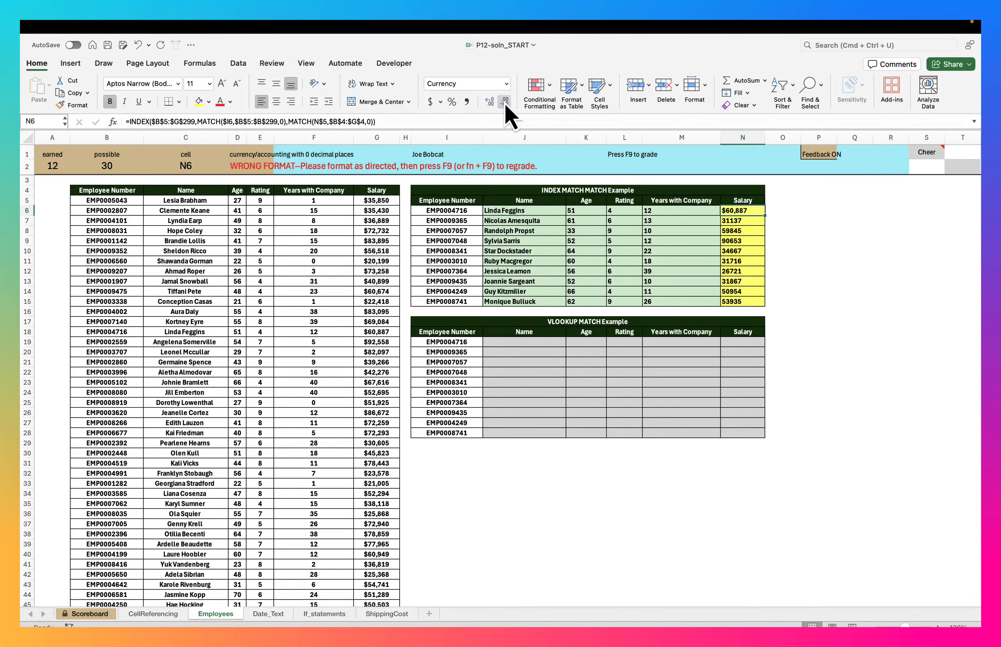
key(F9)
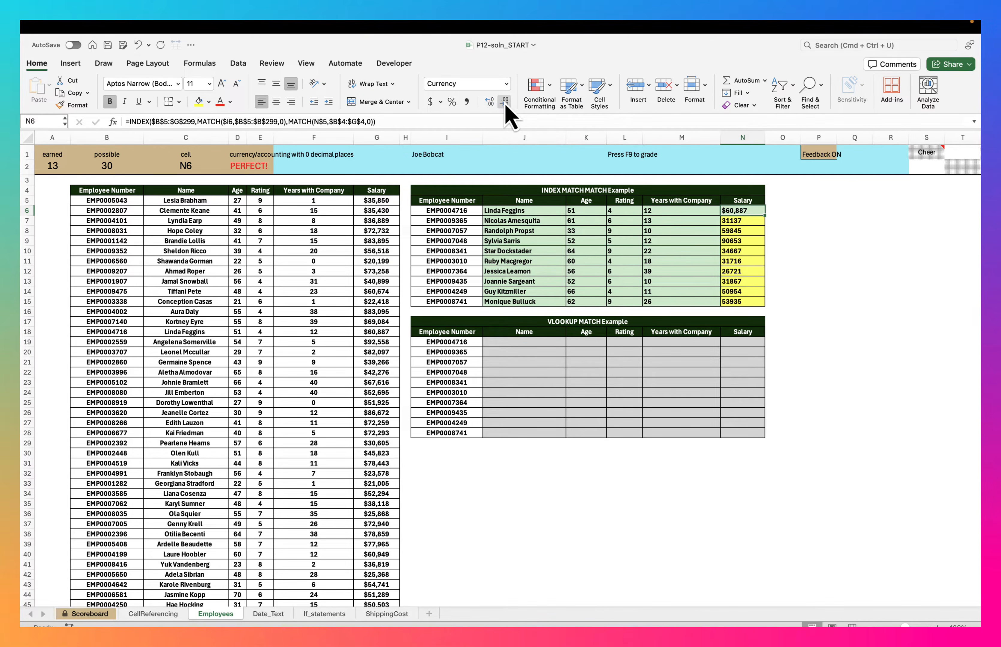
double_click(764, 215)
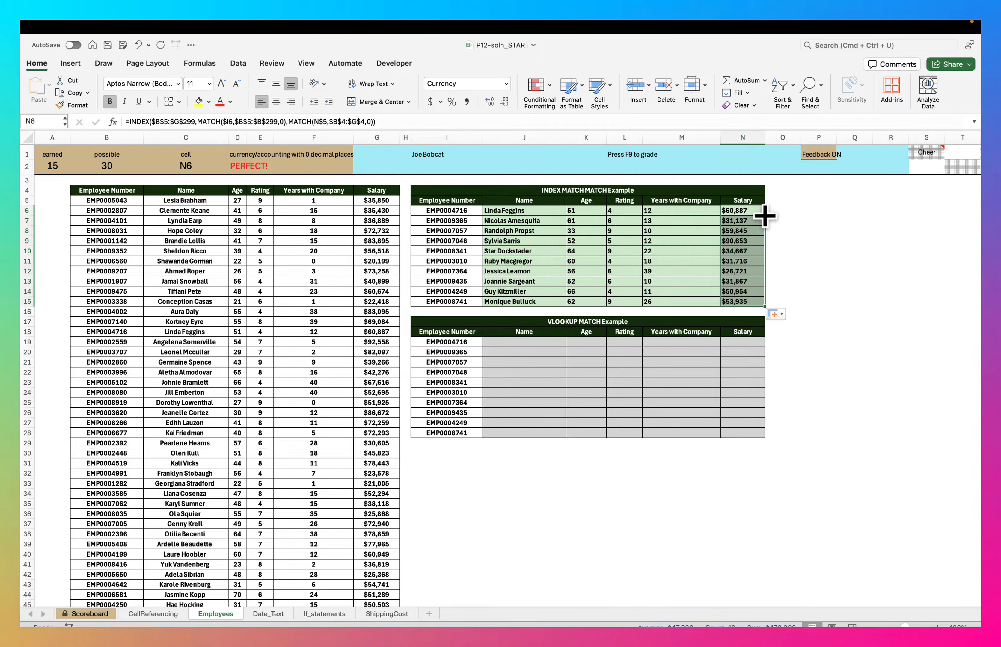
Step: Begin a VLOOKUP formula in J19 of the VLOOKUP MATCH Example table with I19 as the lookup value
click(538, 343)
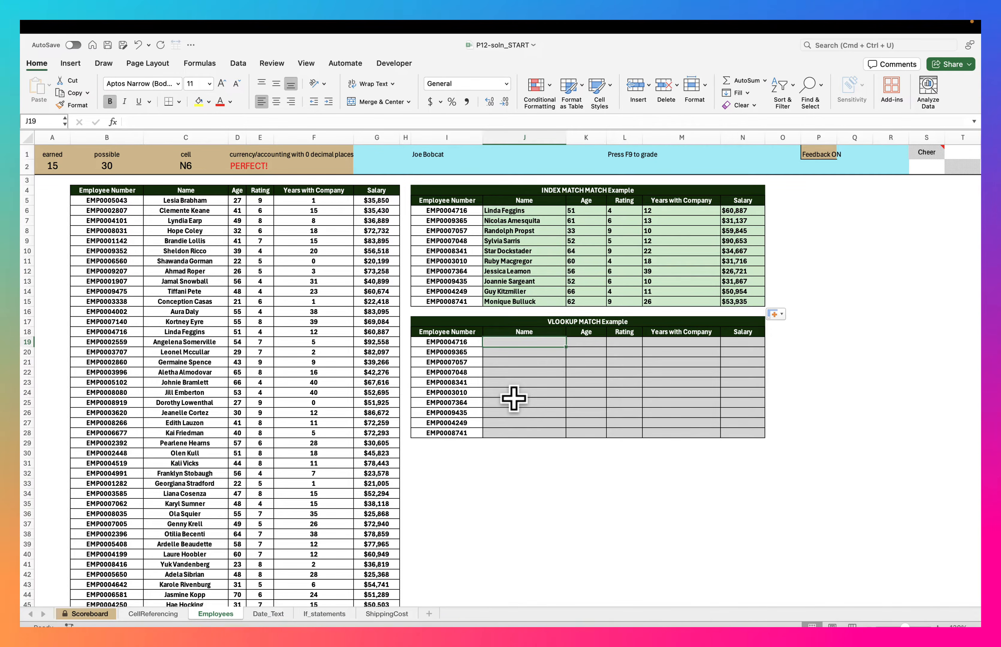
text(=index)
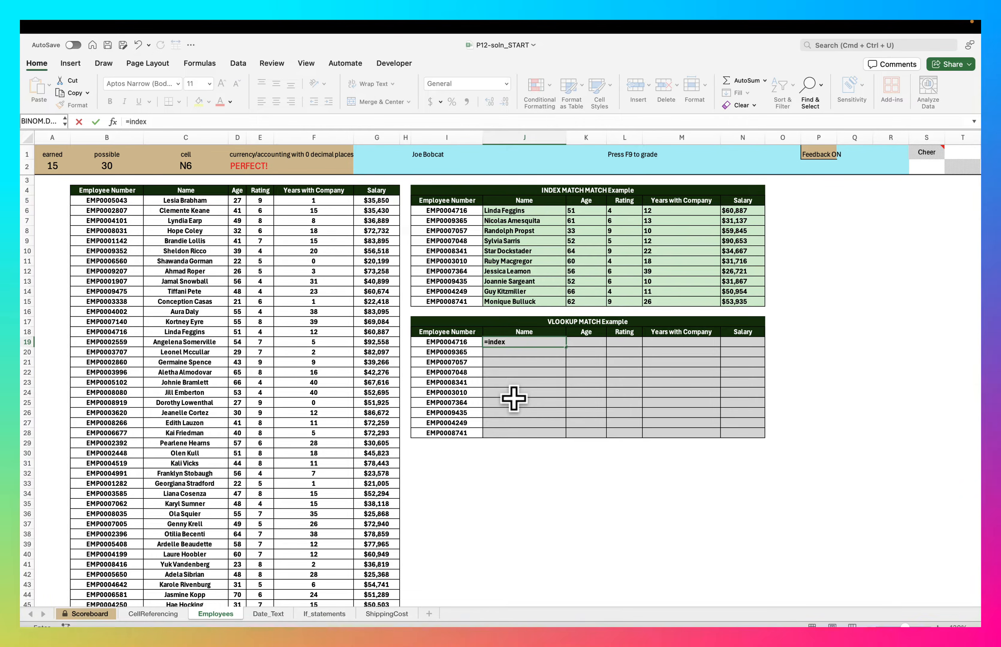
key(BackSpace)
key(BackSpace)
key(BackSpace)
key(BackSpace)
key(BackSpace)
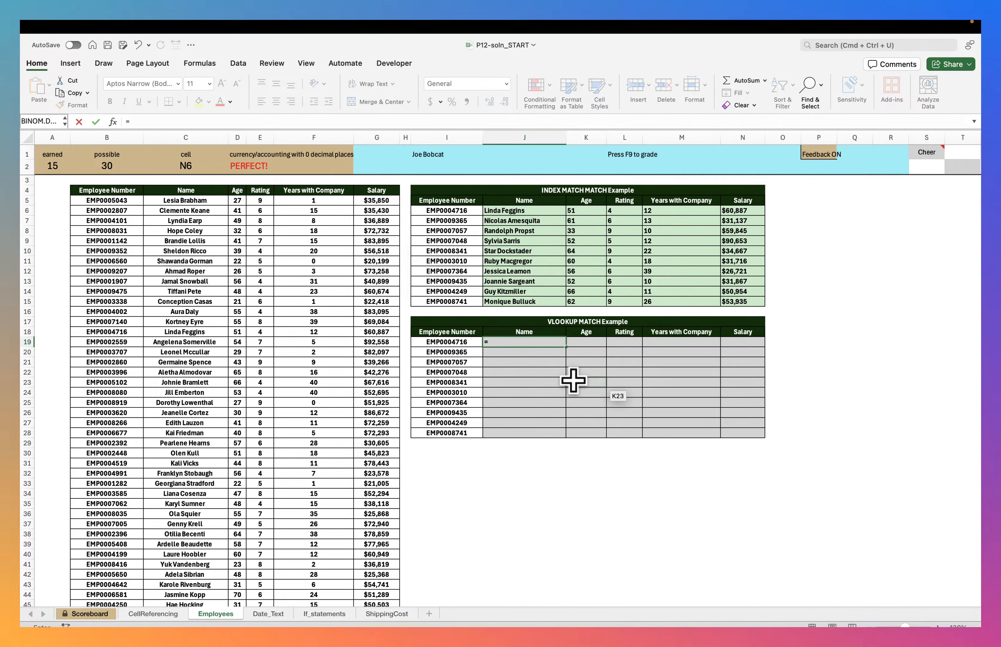
text(vlookup)
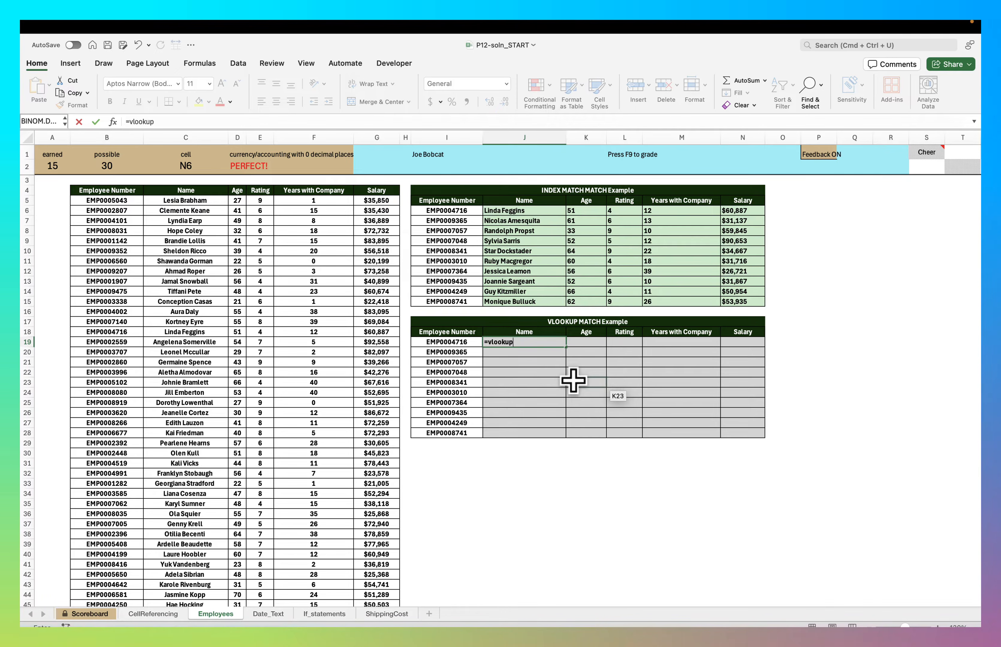
text(()
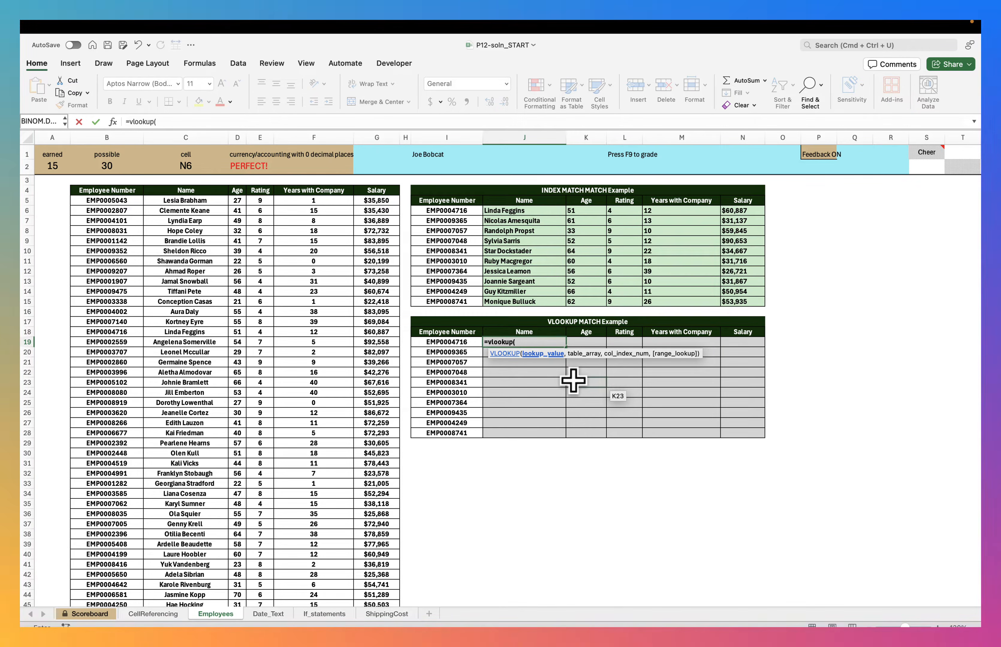
click(460, 343)
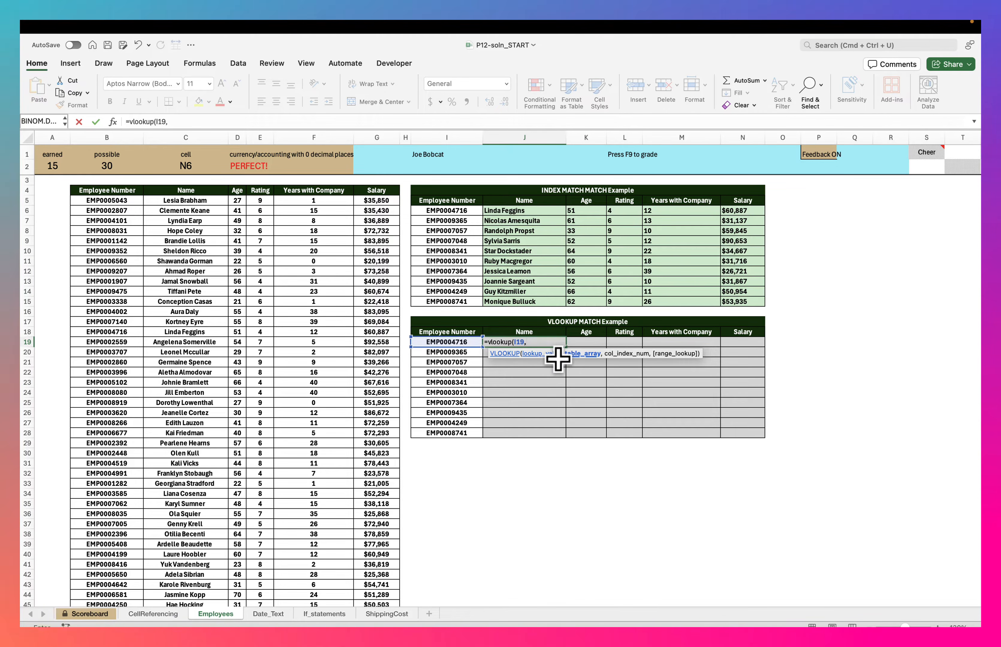
Step: Add the absolute range $B$5:$G$299 as the table array and 2 as the column index in the J19 VLOOKUP
click(118, 201)
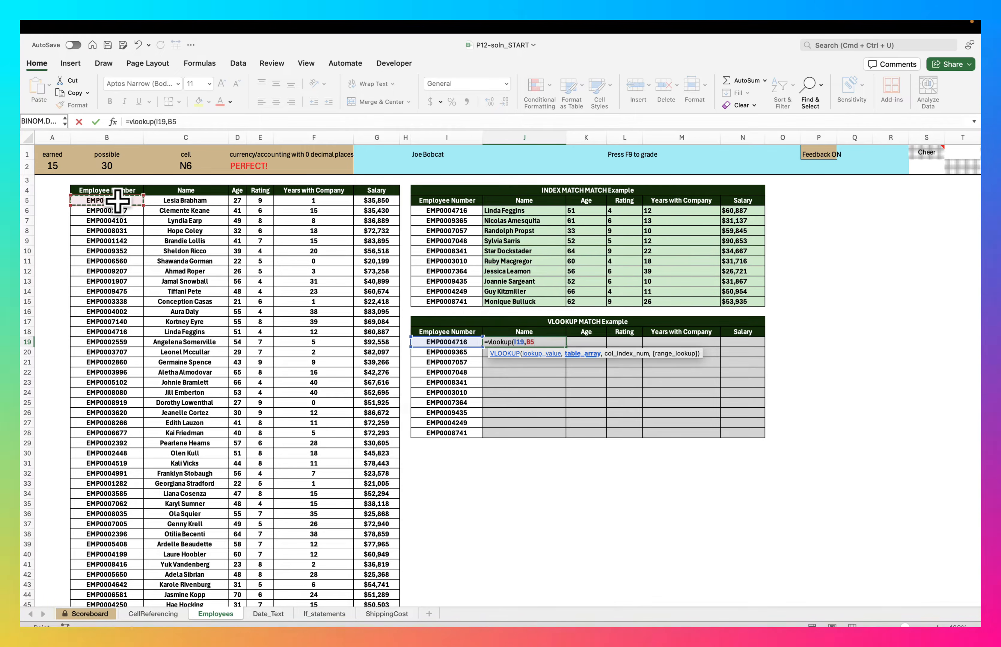
key(ctrl+shift+Right)
key(ctrl+shift+Down)
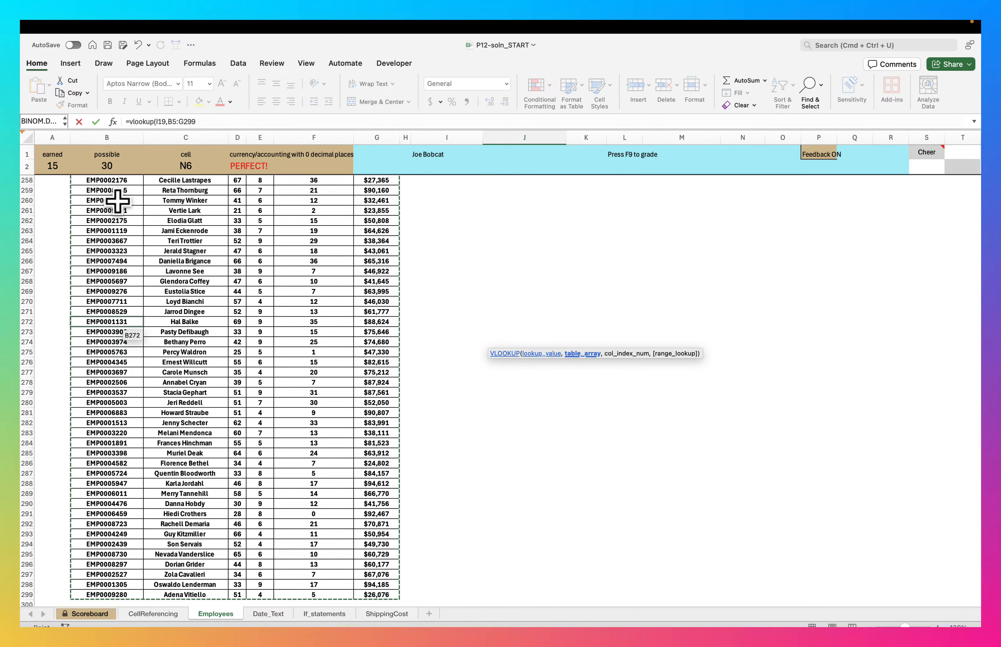
key(F4)
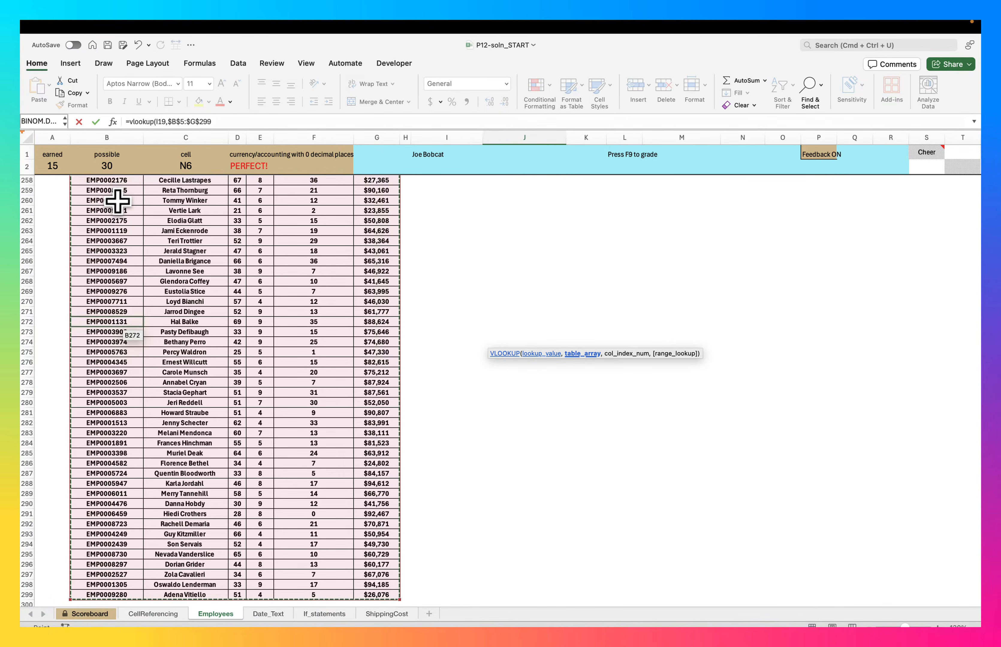
scroll(117, 201, up, 20)
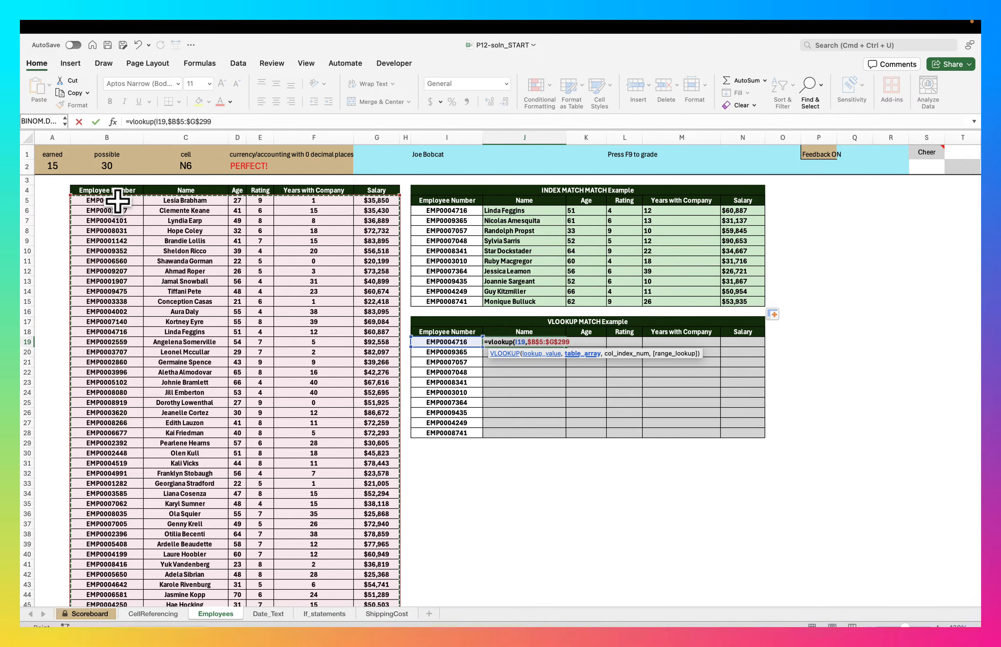
text(,)
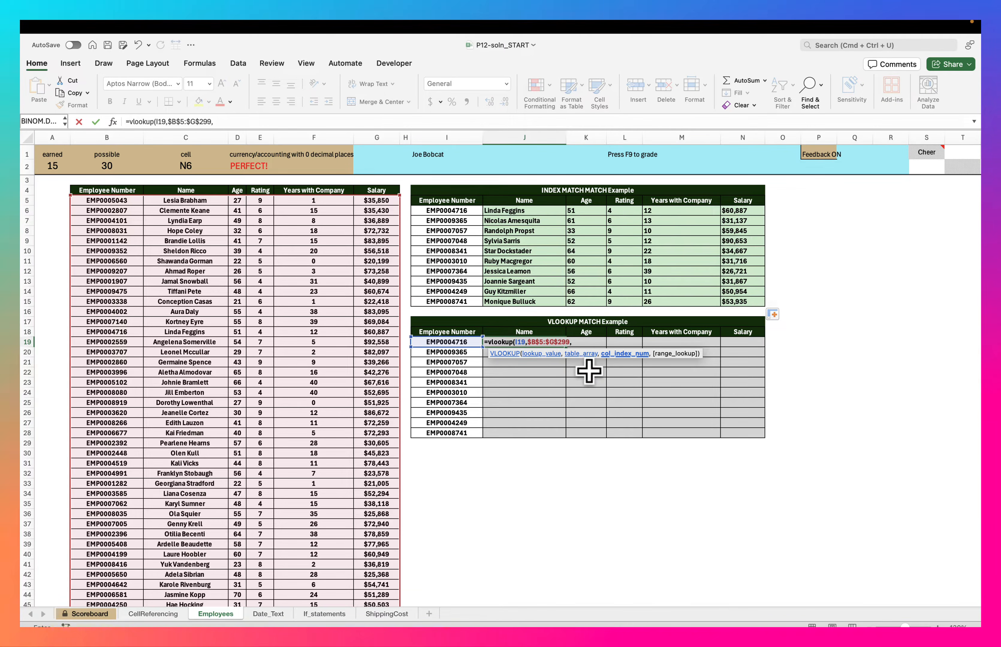
text(2)
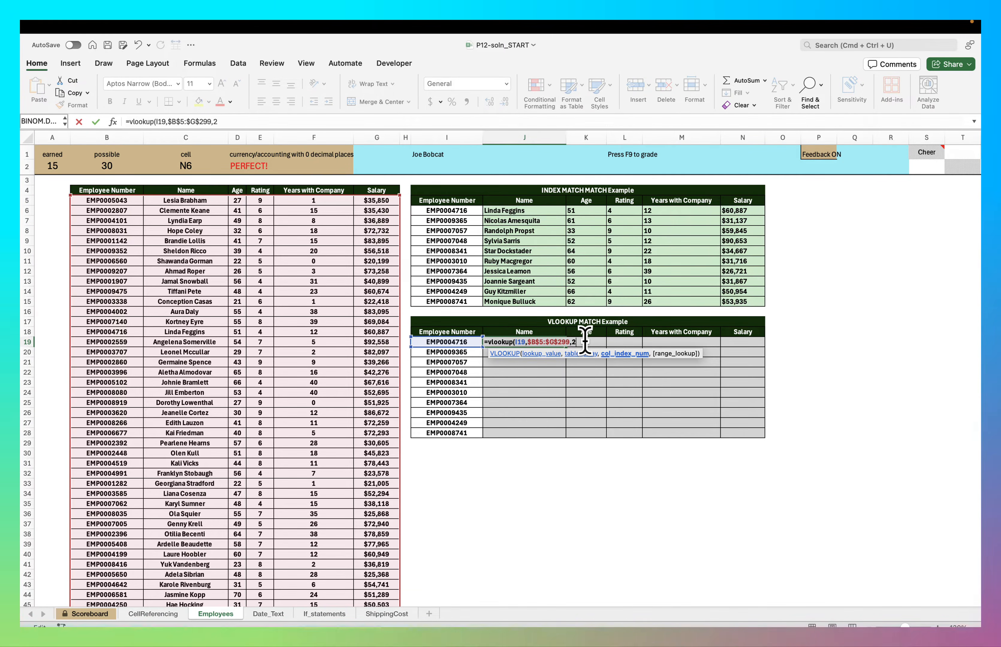
text(,)
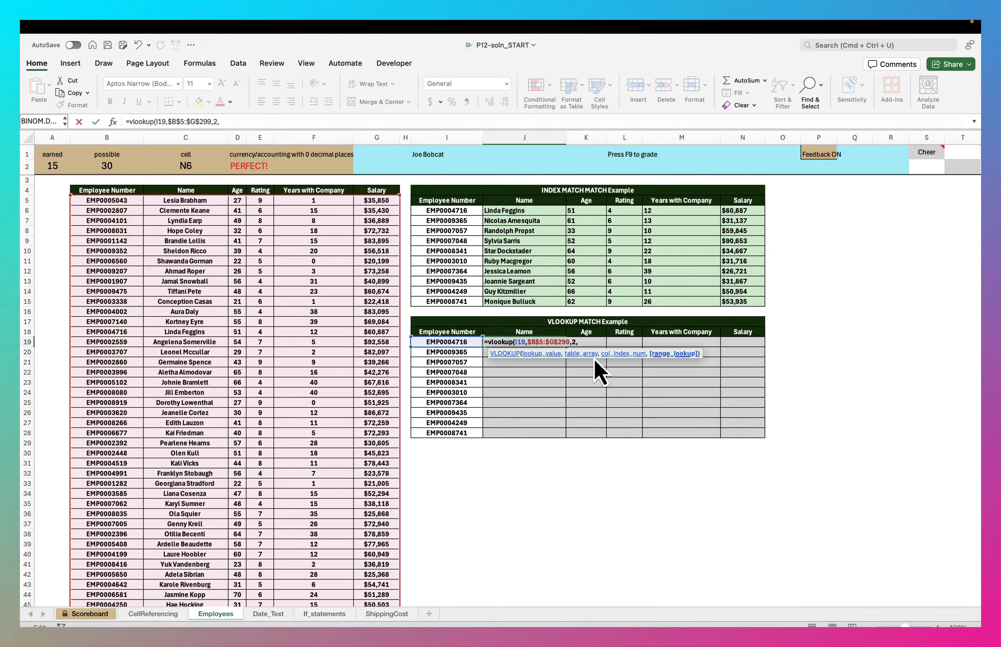
Step: Review the VLOOKUP function's help article on its arguments and match types, and close the help window
click(510, 354)
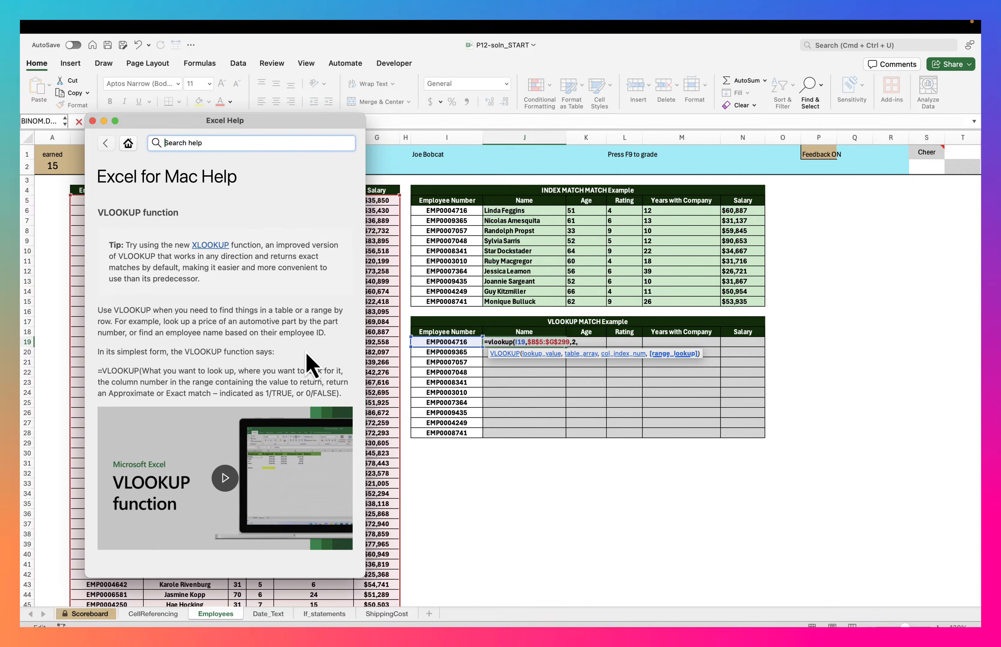
scroll(311, 357, down, 5)
scroll(312, 363, down, 6)
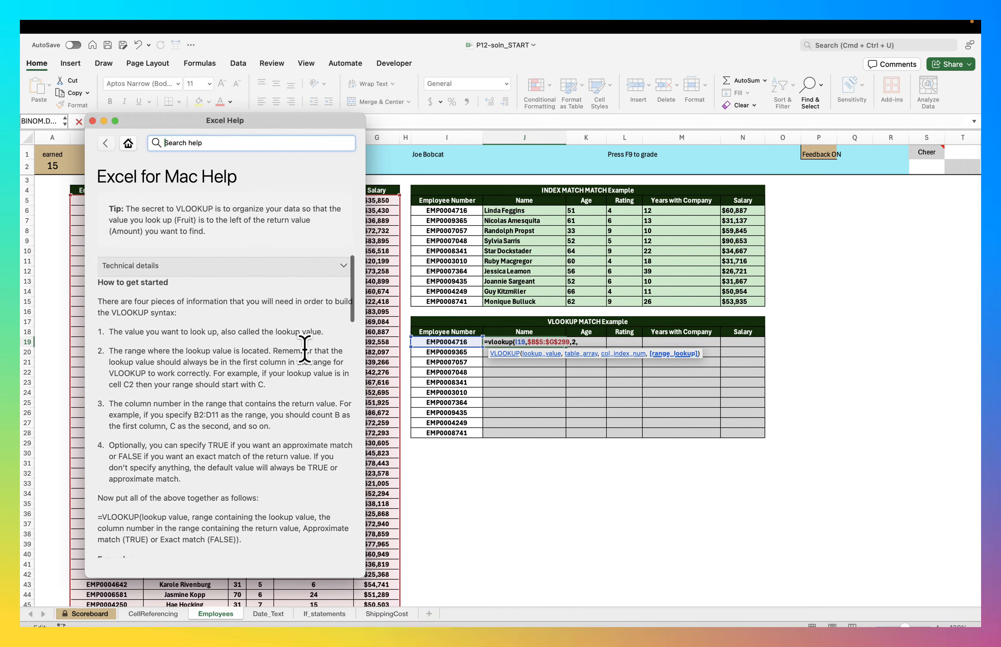
scroll(306, 354, down, 3)
scroll(306, 354, up, 12)
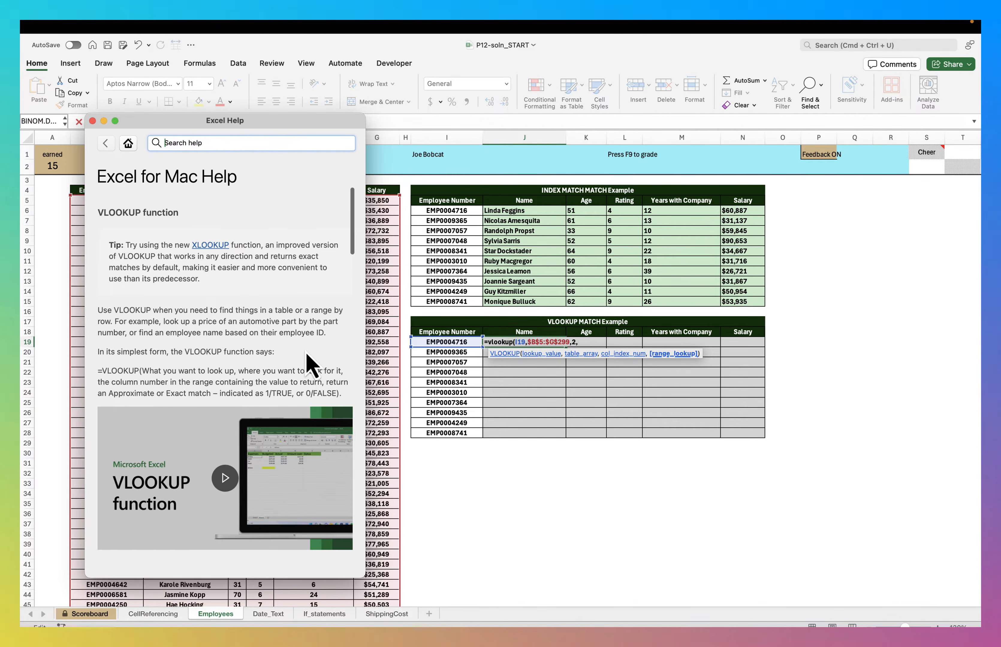
scroll(306, 351, down, 1)
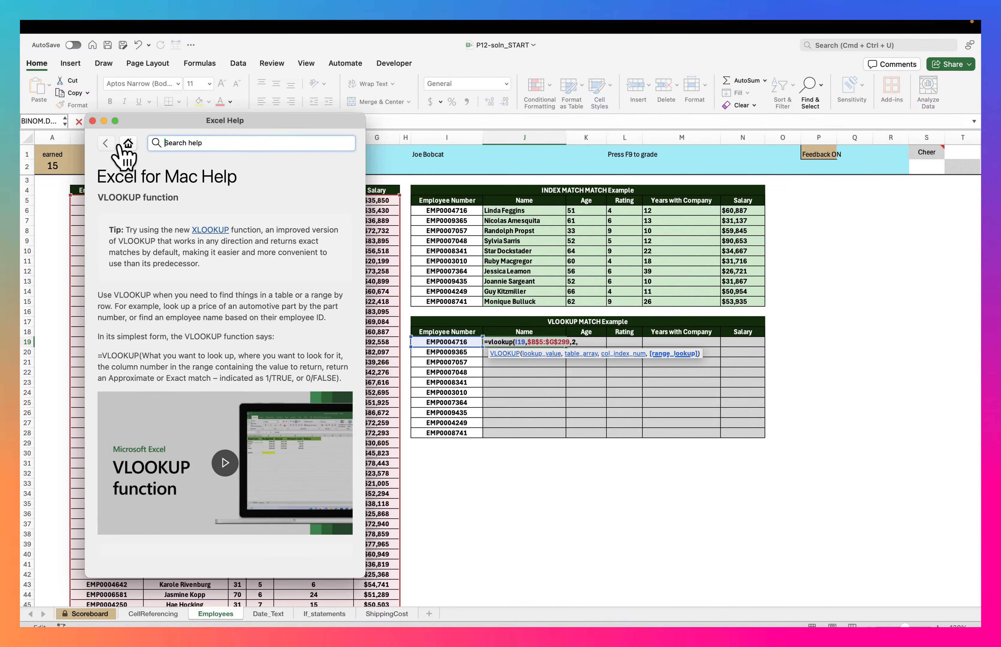
click(92, 121)
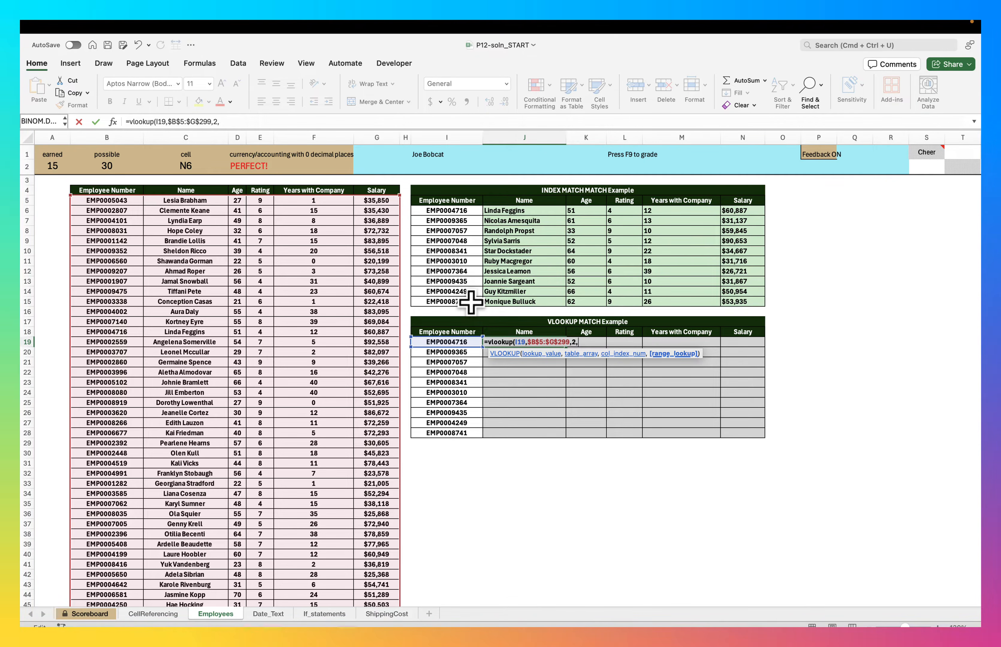
Step: Set the range lookup argument to FALSE in the J19 VLOOKUP and enter the formula
text(lse)
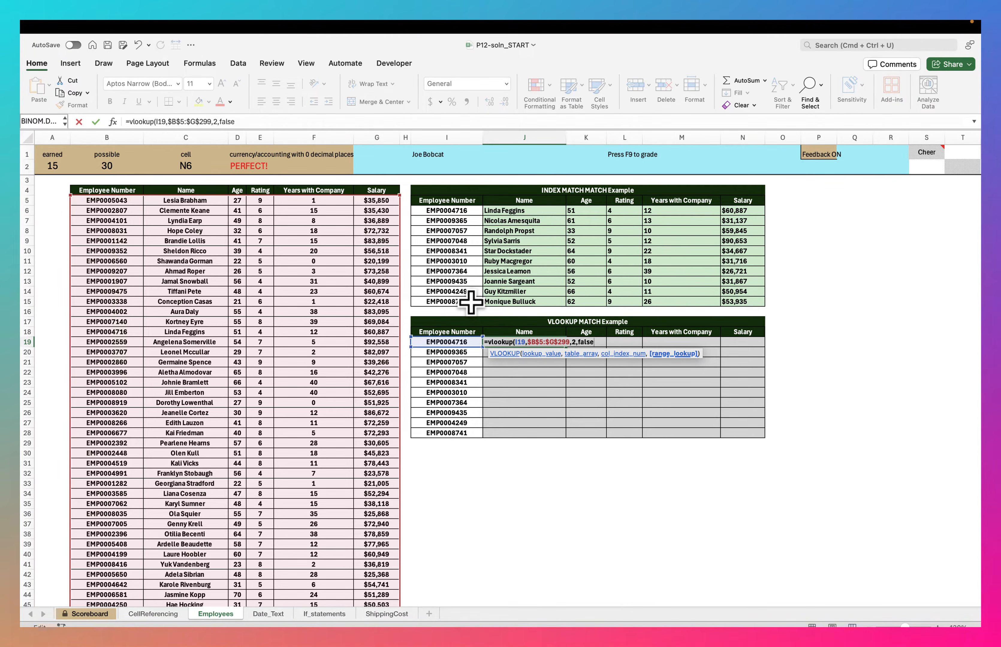
text())
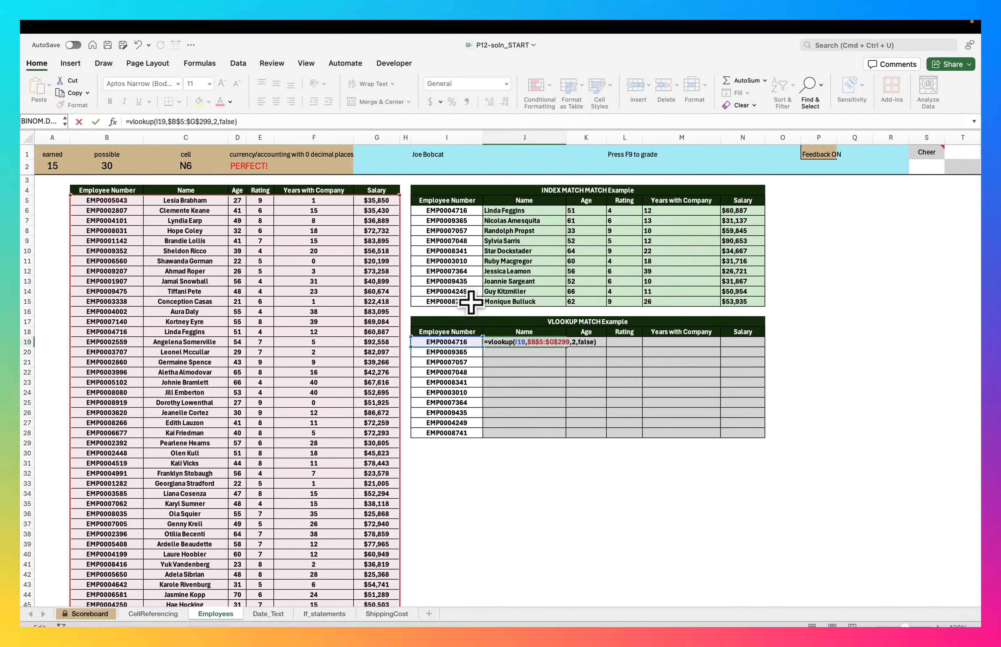
key(Return)
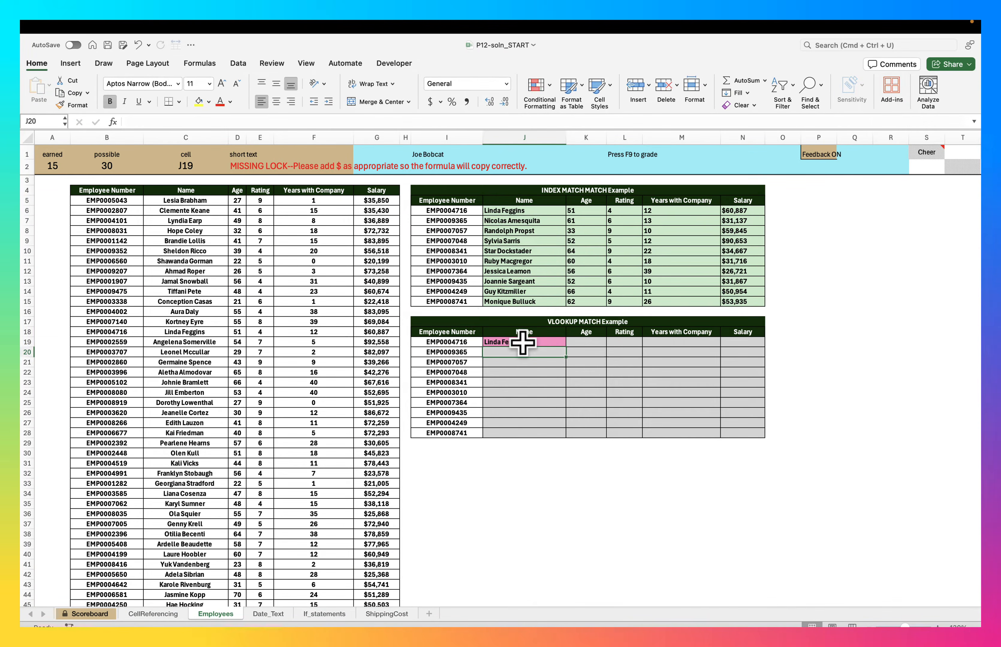
Step: Change the lookup value in the J19 VLOOKUP to the mixed reference $I19 and enter the formula
double_click(539, 343)
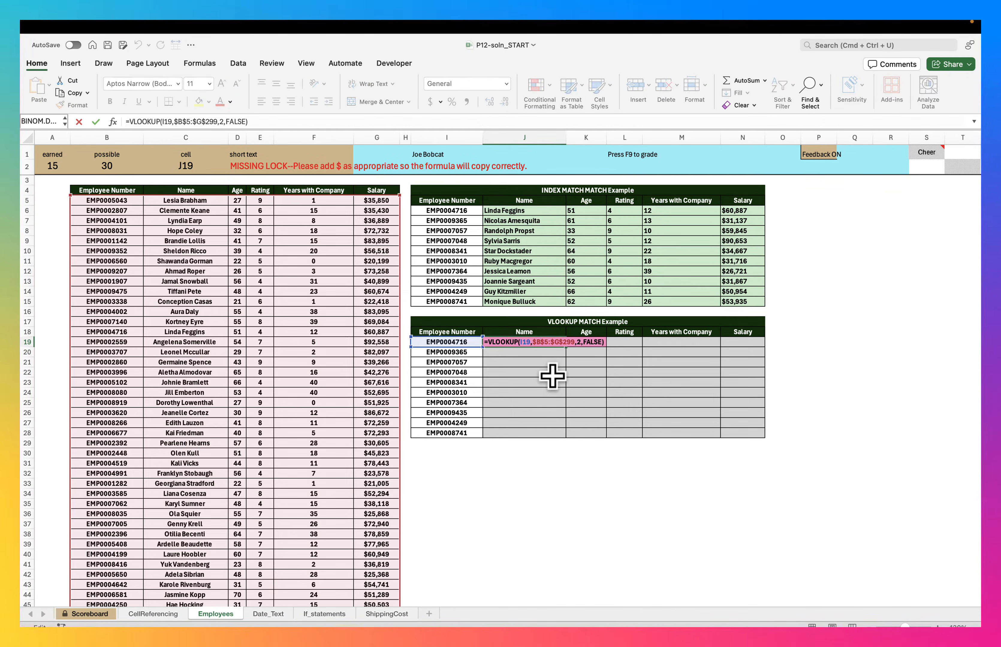
click(521, 342)
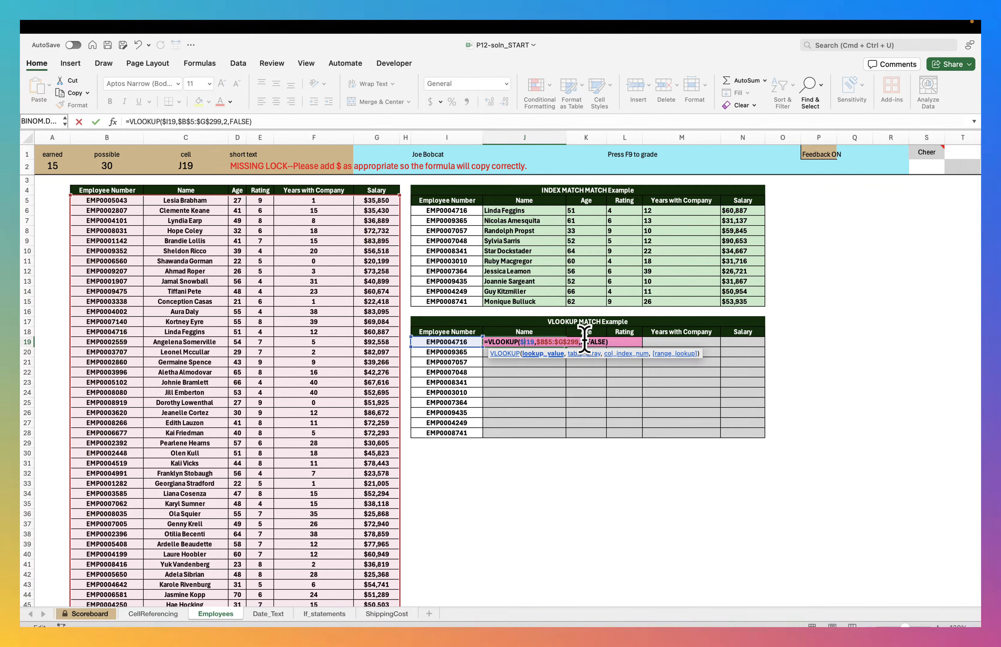
key(Return)
Step: Try filling the J19 formula across into K19, and undo the fill
click(553, 343)
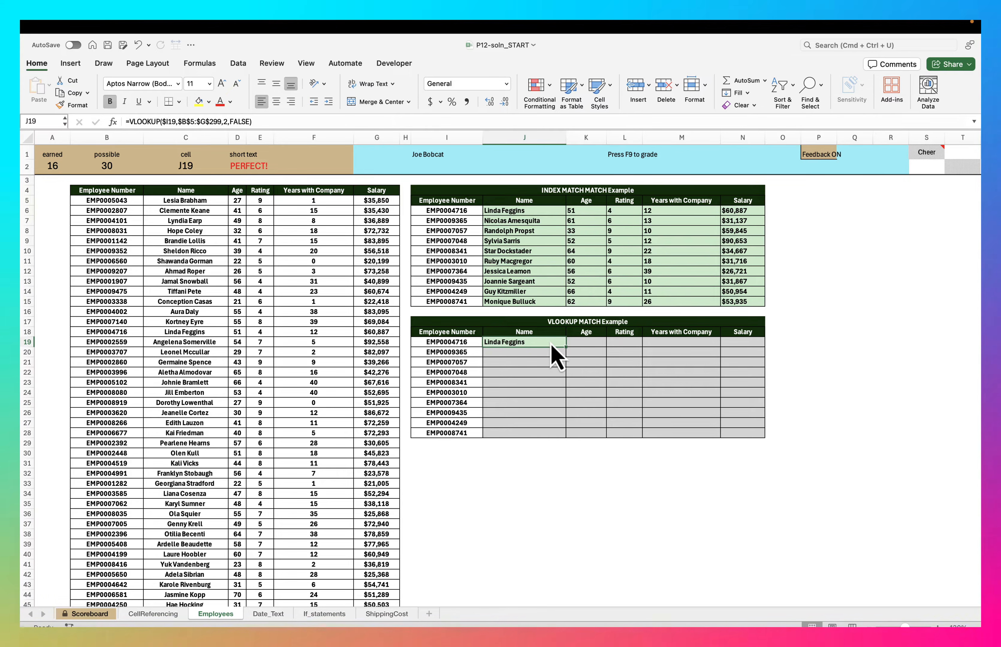
double_click(551, 345)
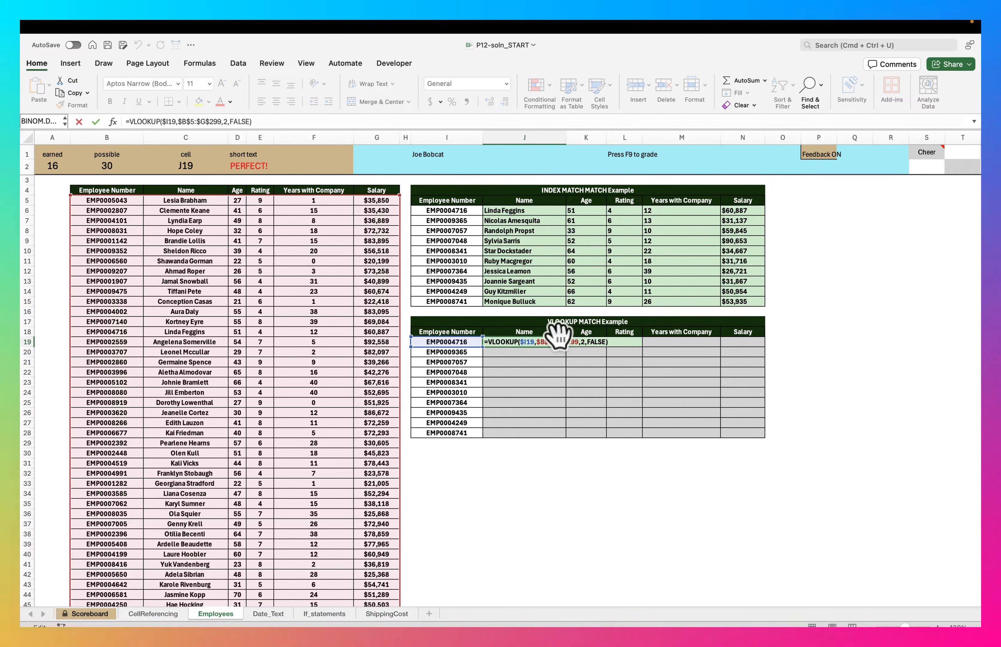
key(Escape)
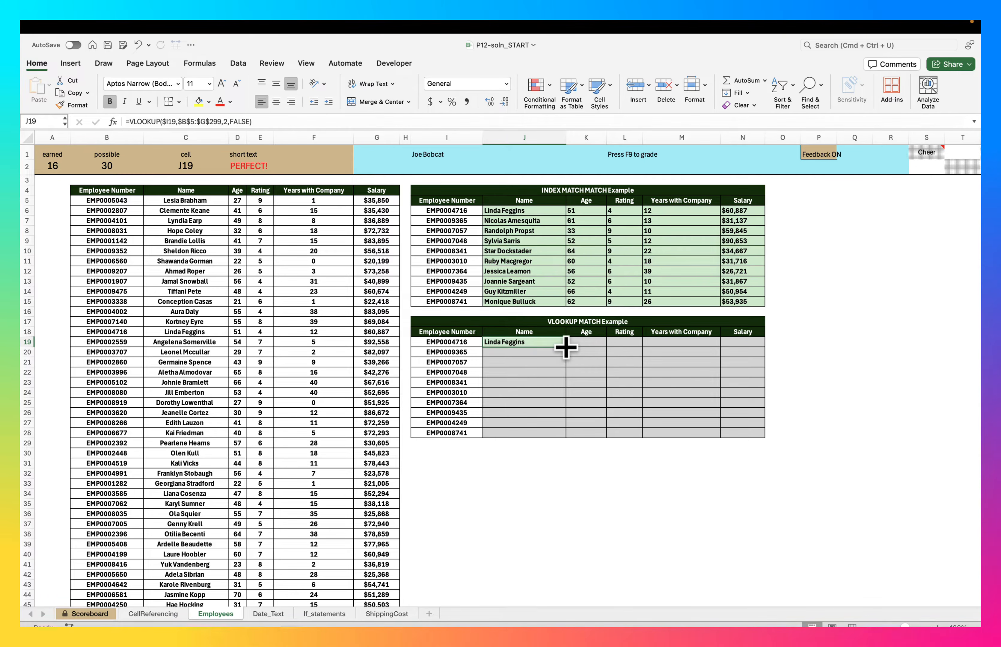
mouse_move(567, 346)
mouse_down()
mouse_move(599, 347)
mouse_move(561, 345)
mouse_up()
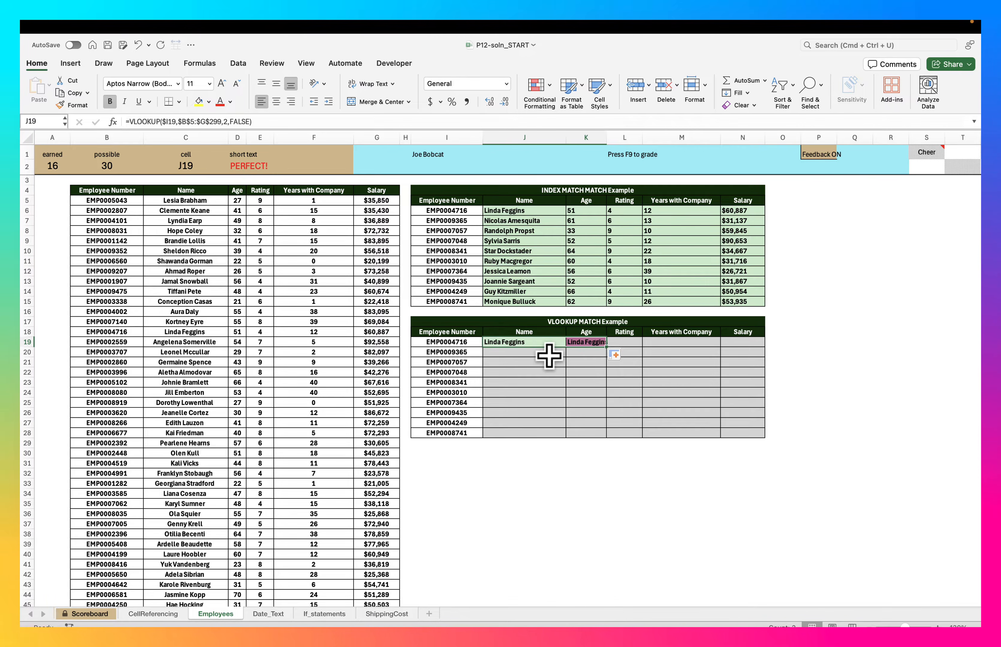
key(super+z)
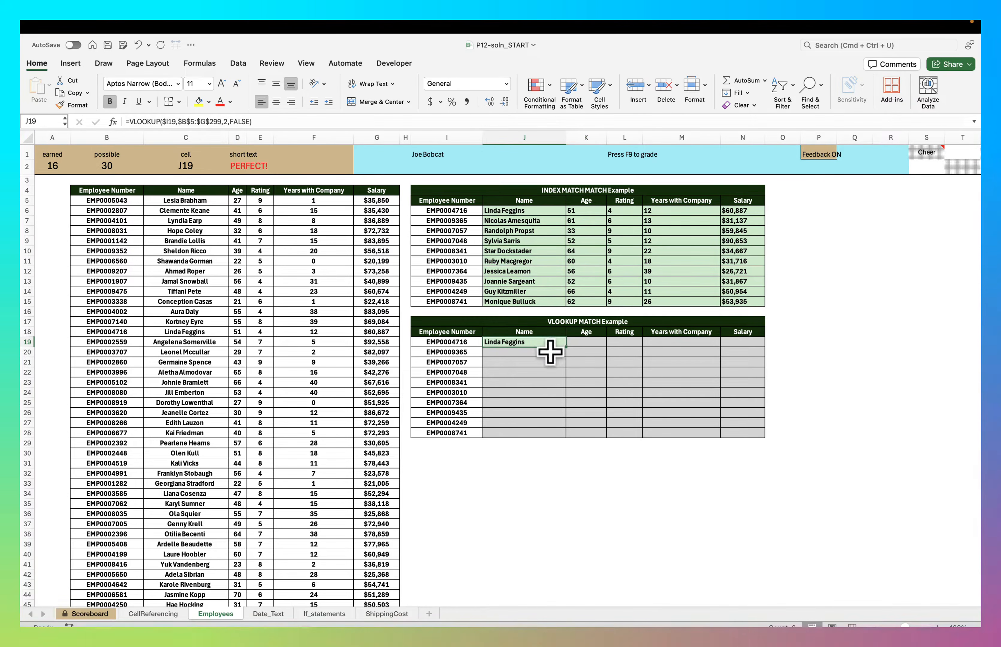
Step: Replace the column index in the J19 VLOOKUP with a nested MATCH(J18,$B$4:$G$4,0)
double_click(547, 342)
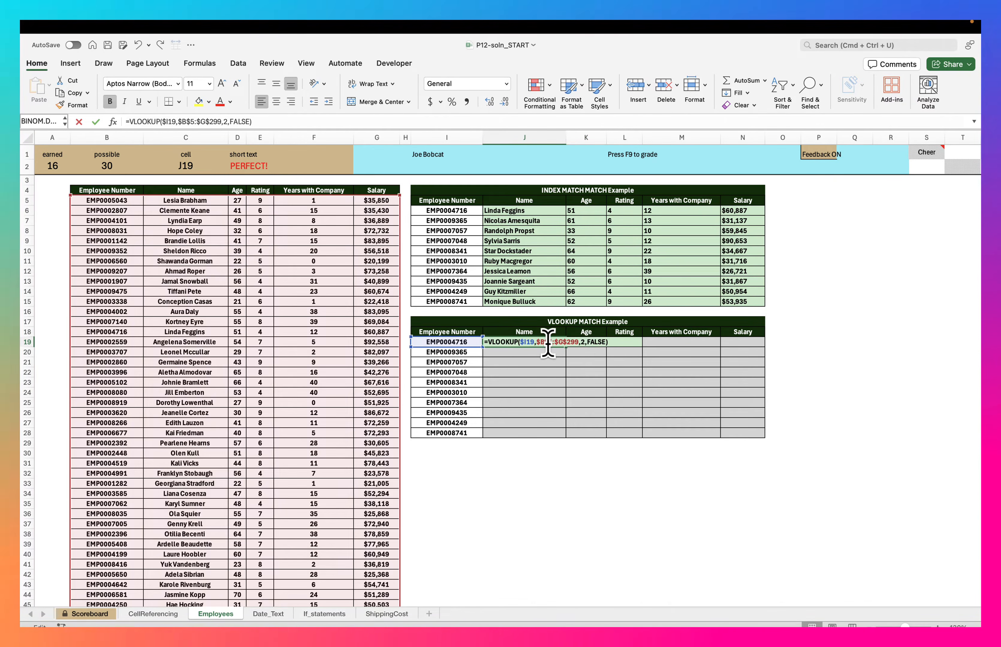
click(584, 342)
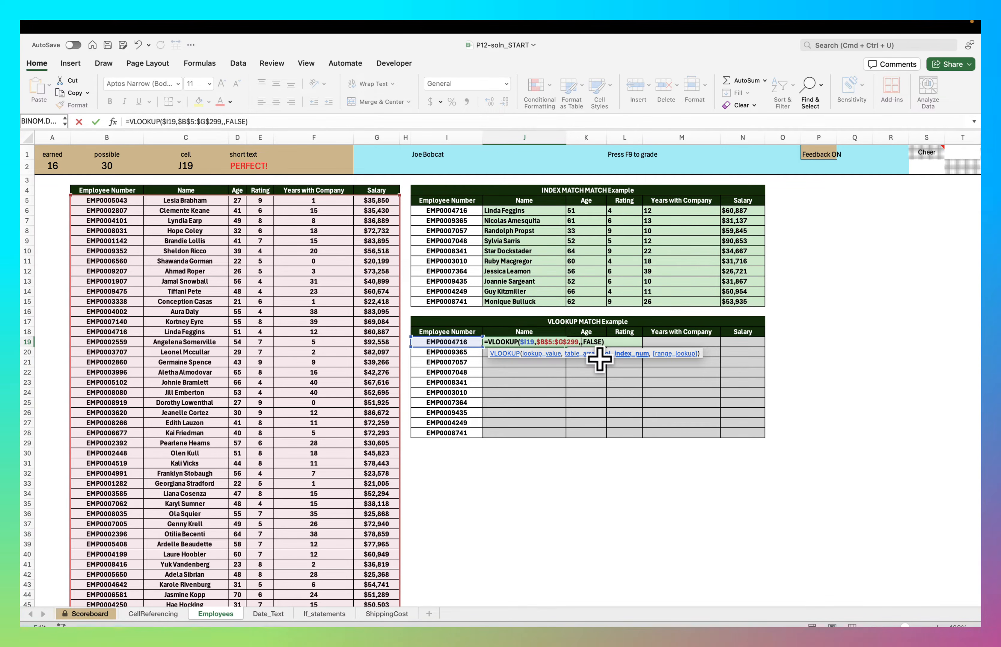
text(match)
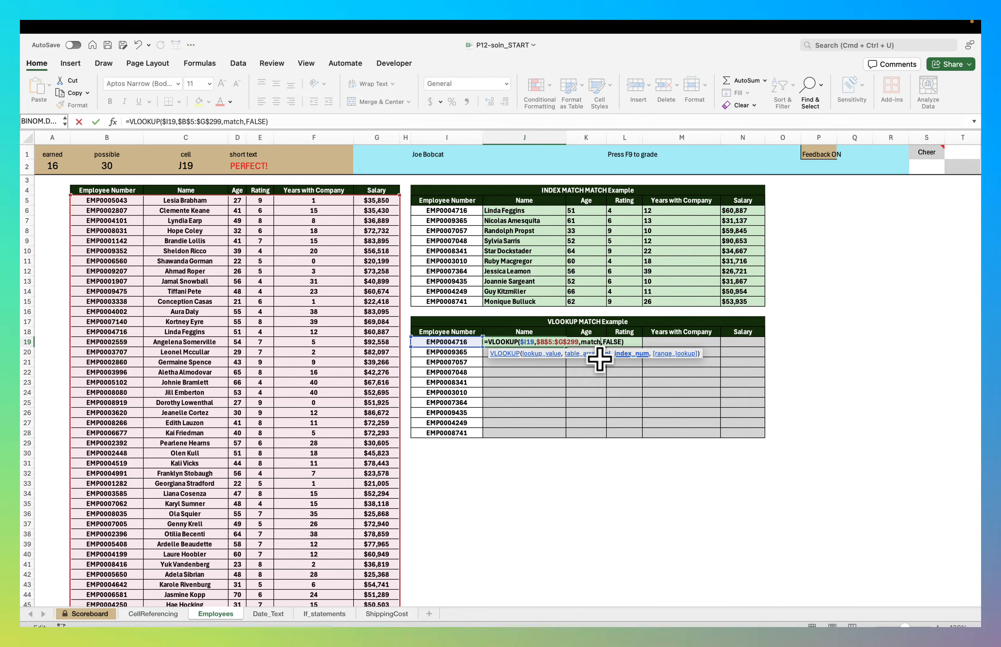
text((J18)
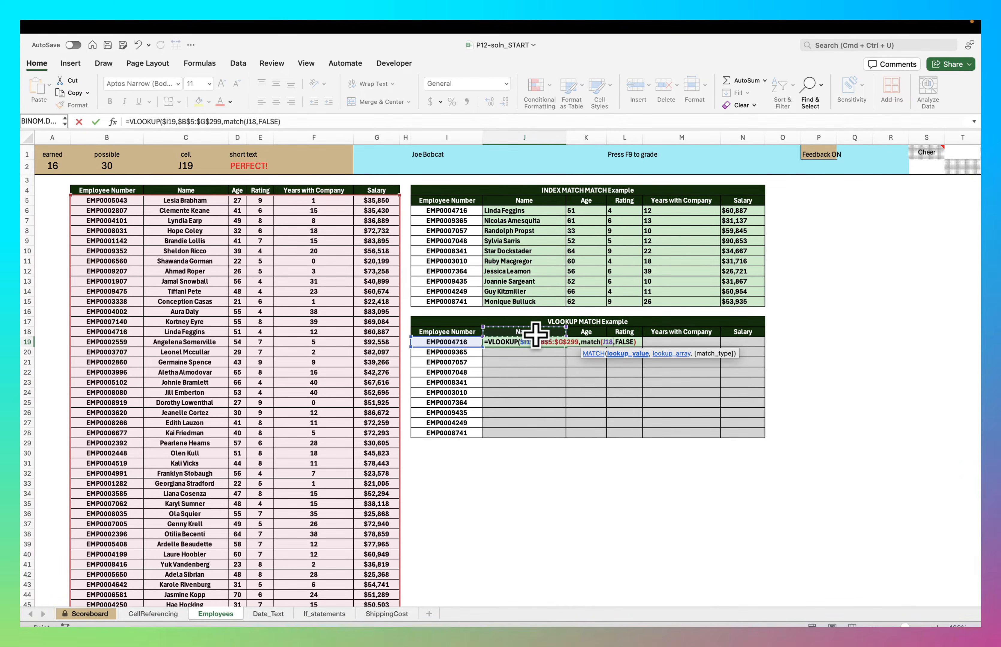
text(,)
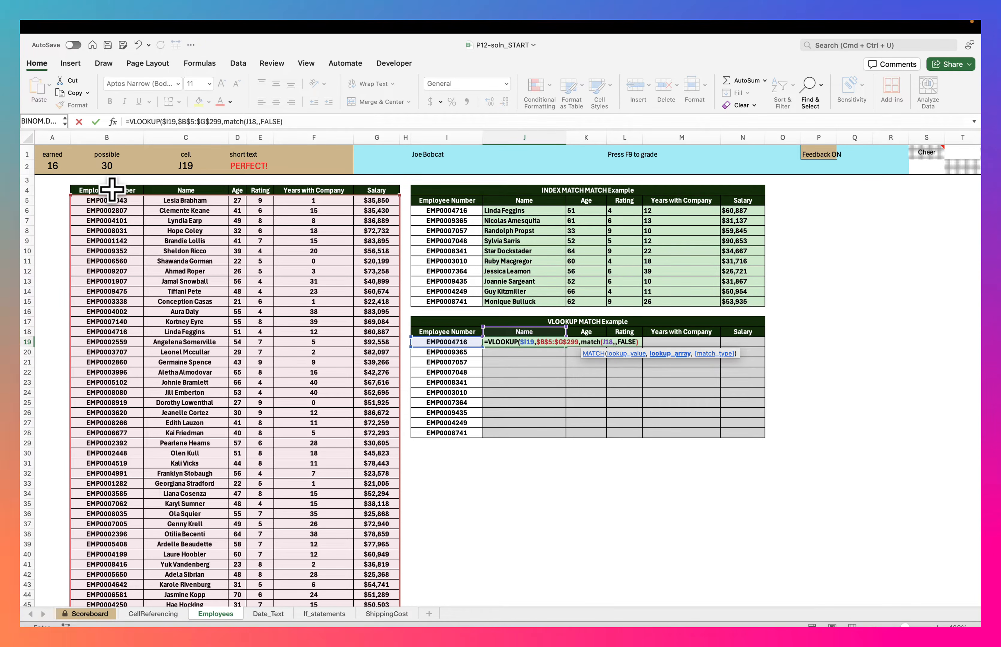
click(112, 190)
key(ctrl+shift+Right)
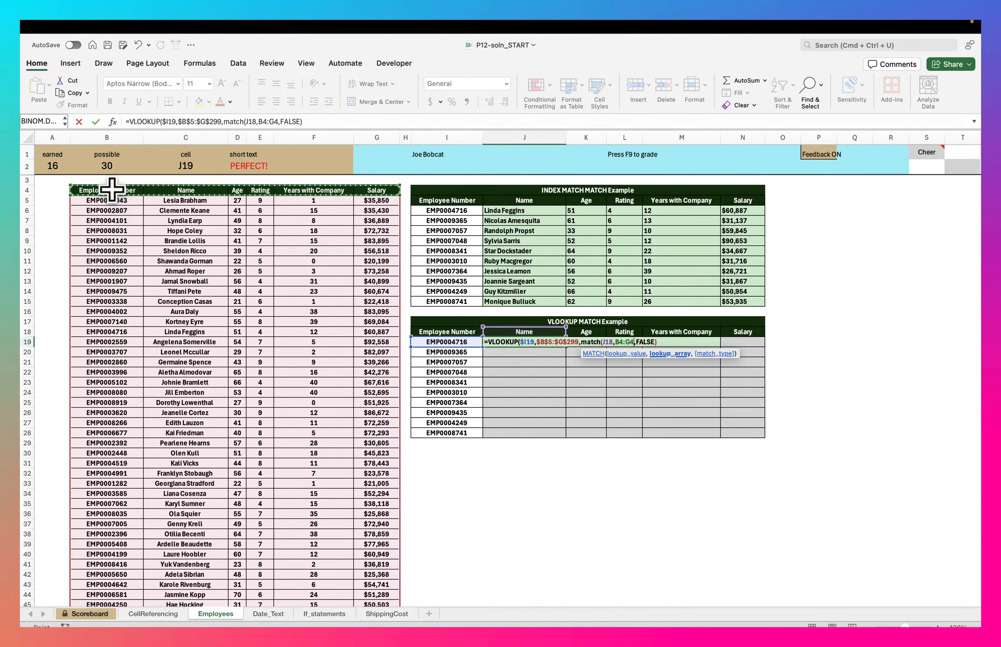
key(F4)
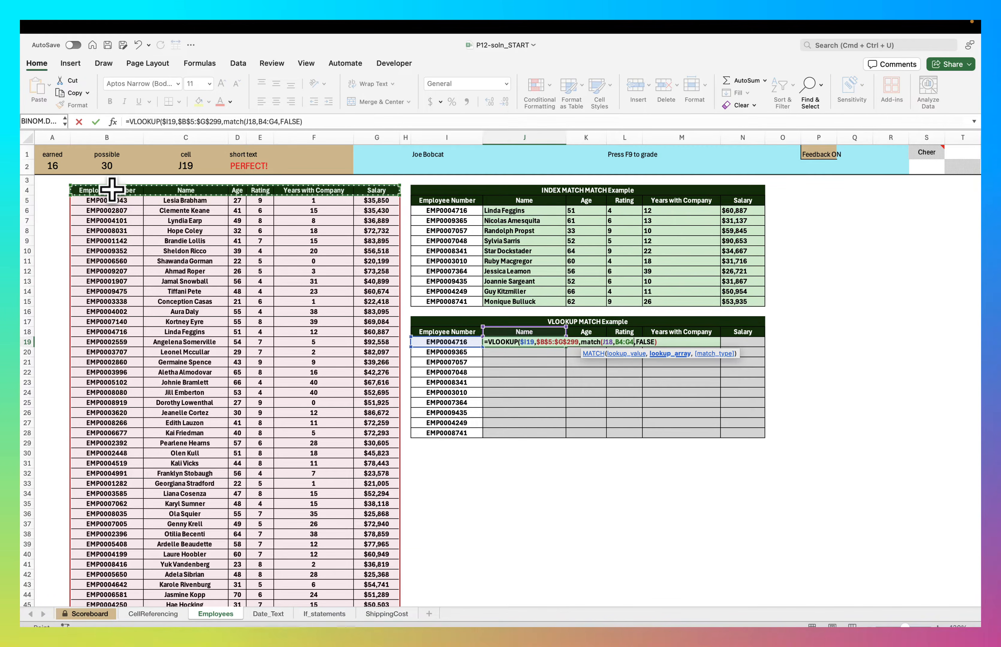
text(,)
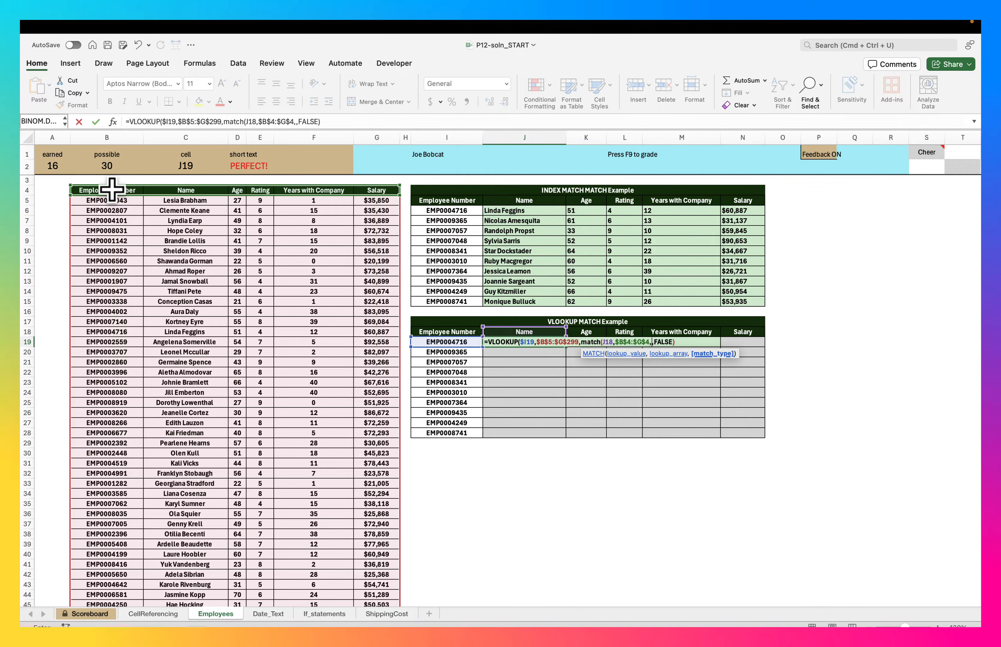
text(0)
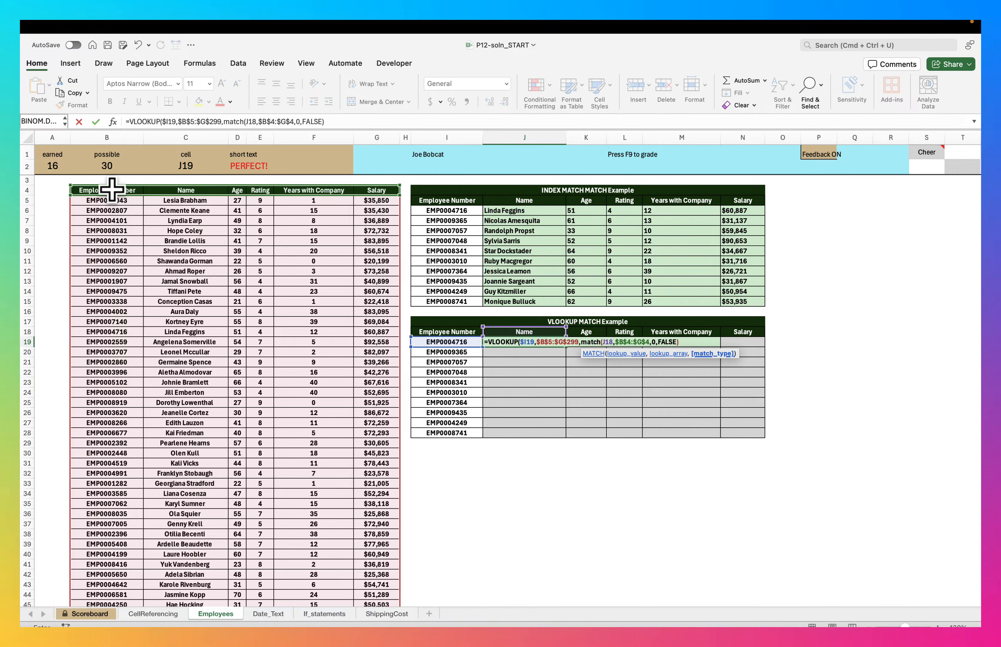
text())
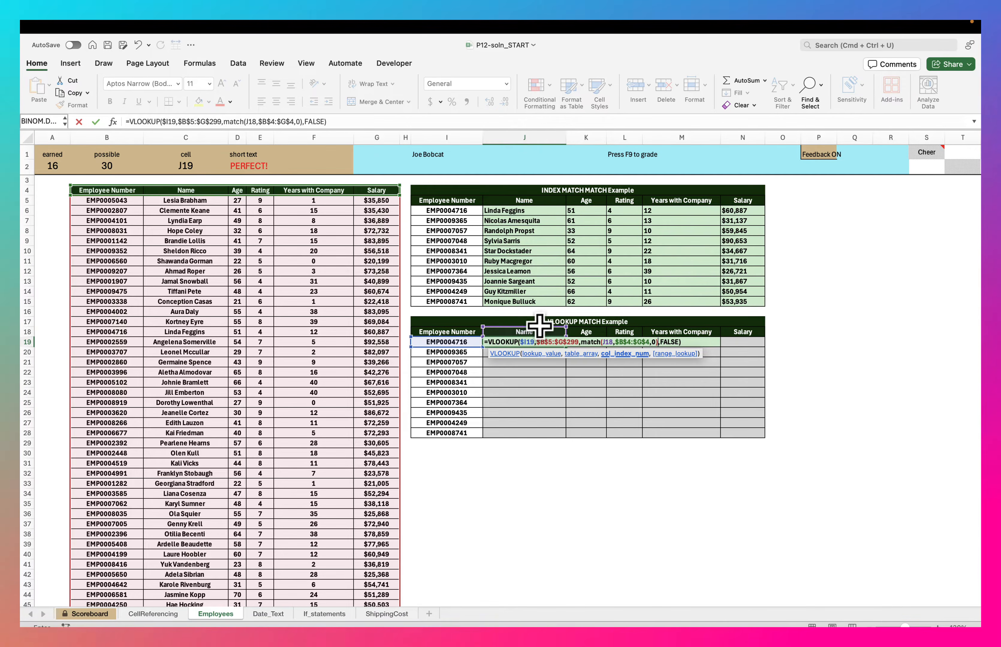
Step: Change the MATCH lookup value in J19 to the mixed reference J$18 and enter the formula
click(604, 341)
text($)
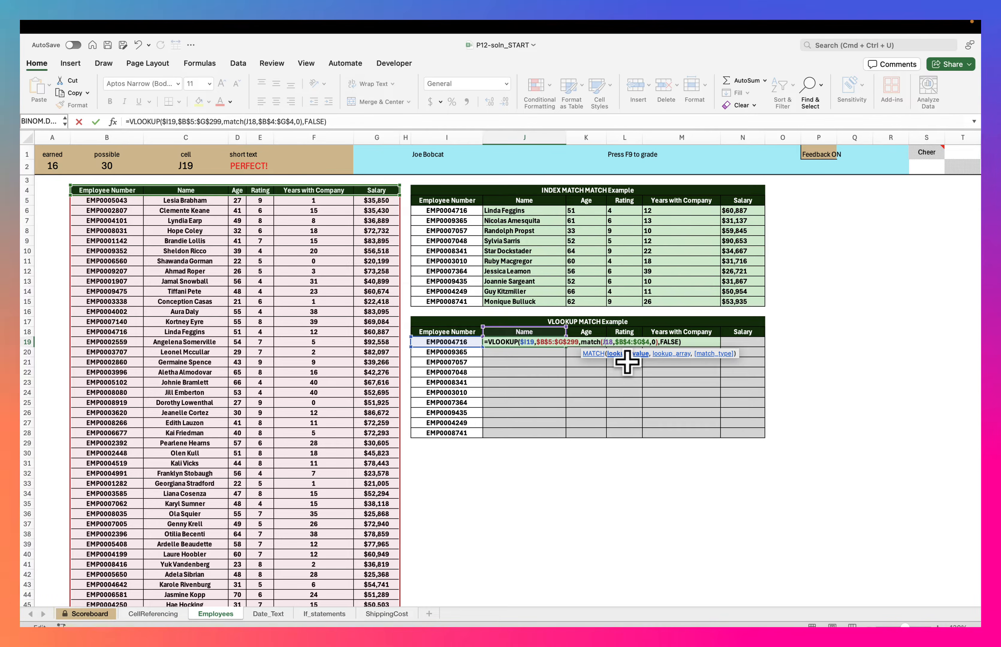
key(Return)
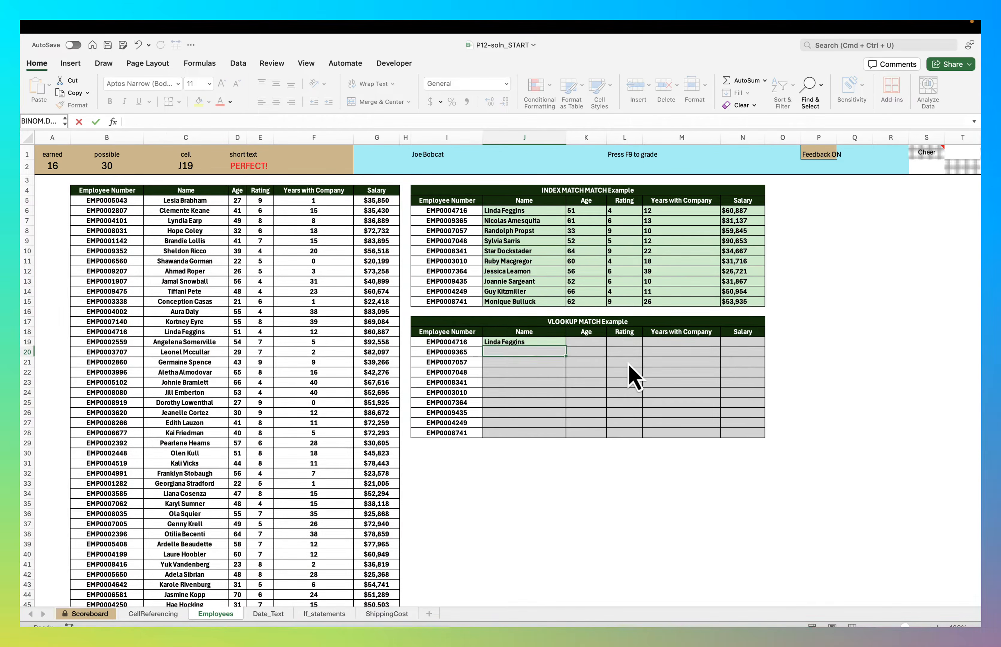
Step: Fill the J19 formula across to N19 and down through row 28 of the VLOOKUP MATCH table
click(557, 343)
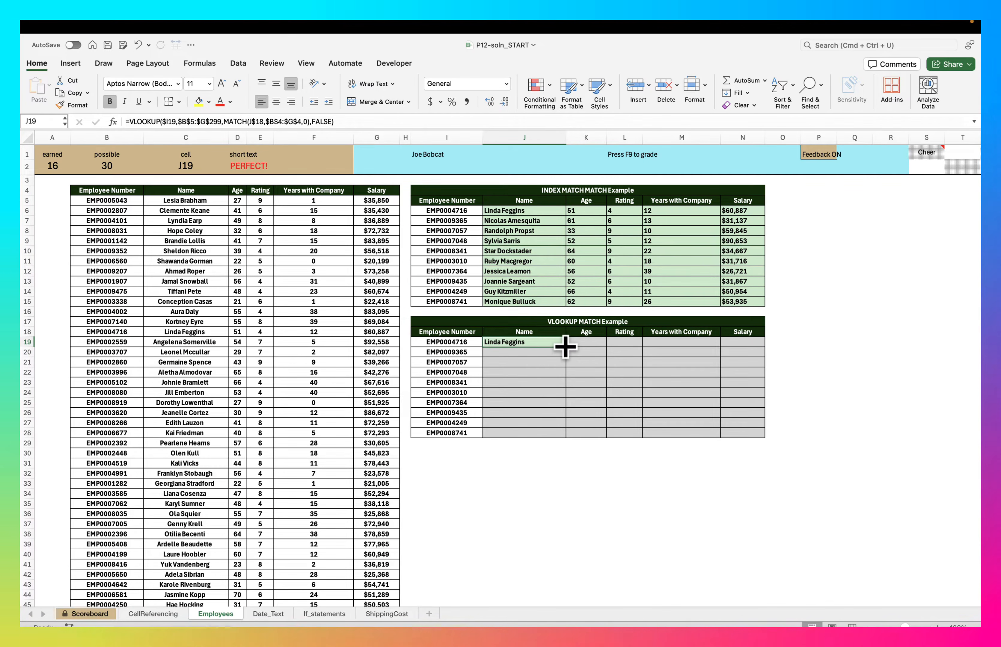
drag(751, 343, 752, 343)
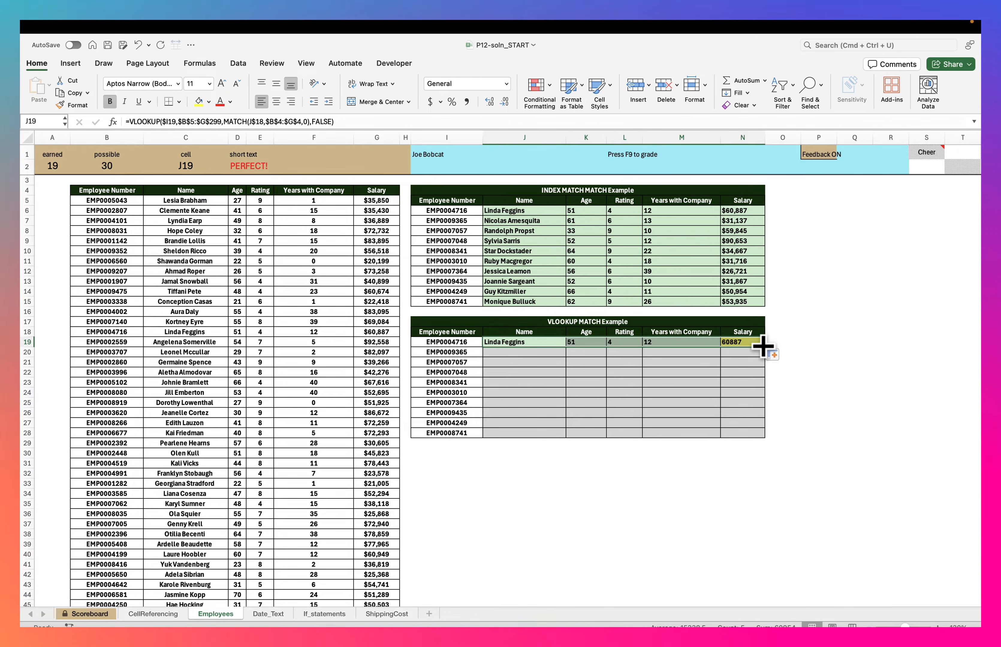
double_click(763, 347)
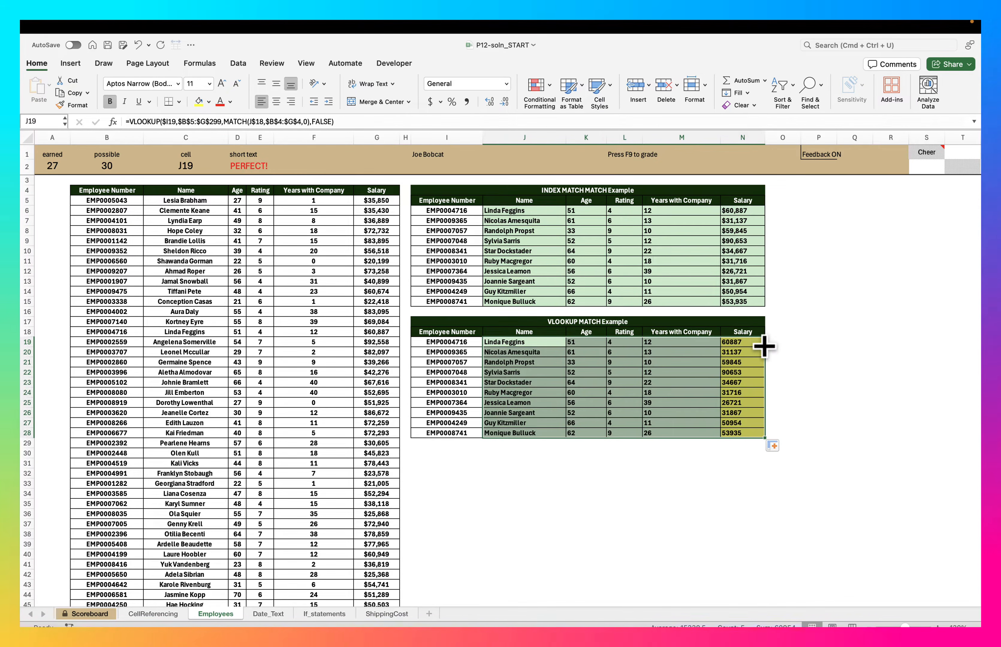
Step: Format N19 as Currency with zero decimal places and fill it down the Salary column to N28
click(736, 344)
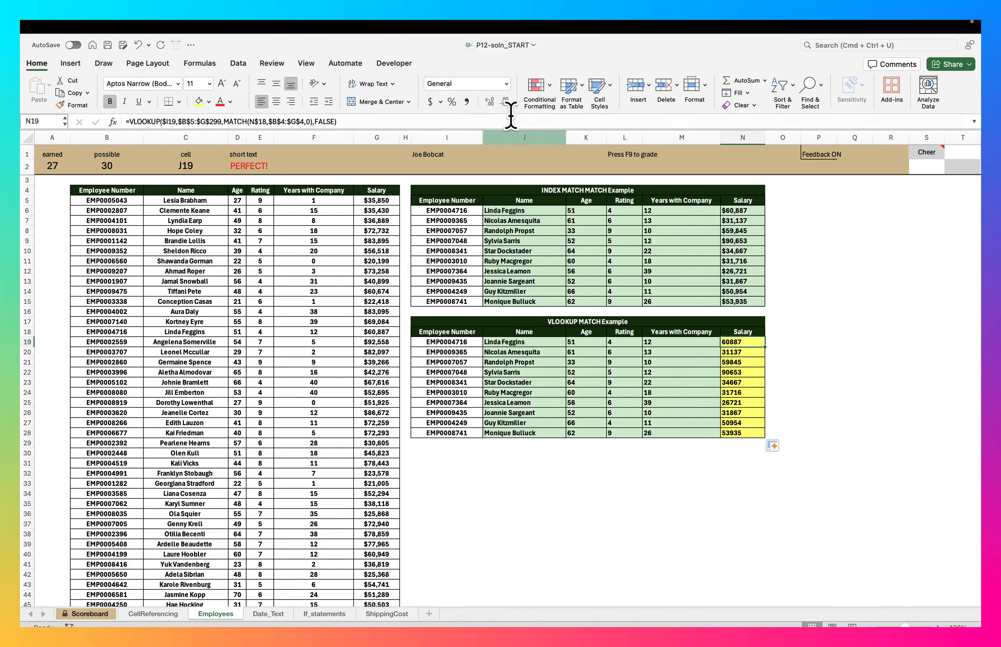
click(506, 84)
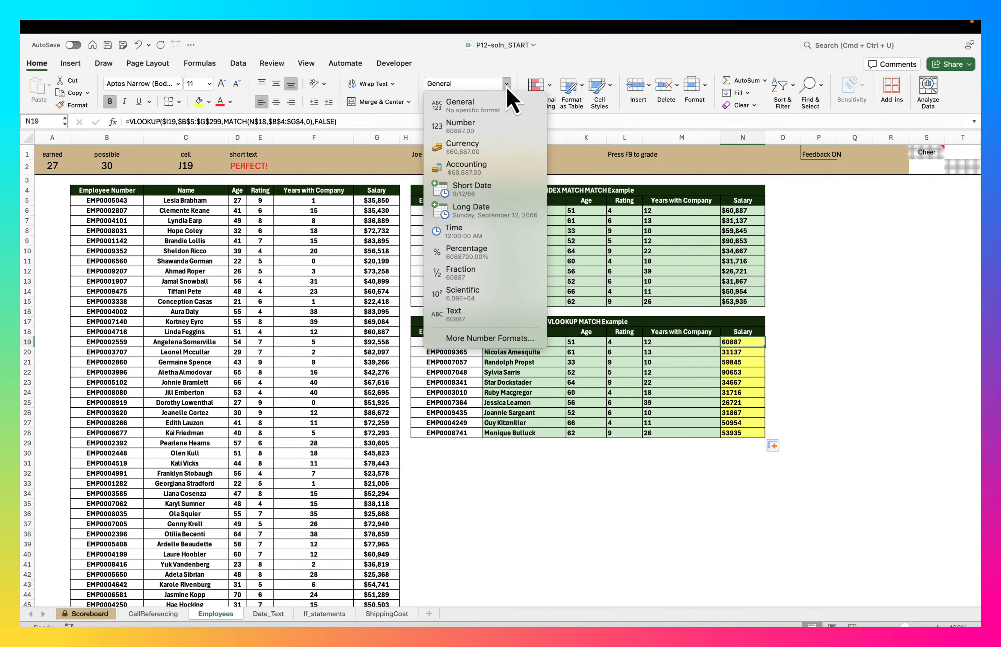
click(484, 145)
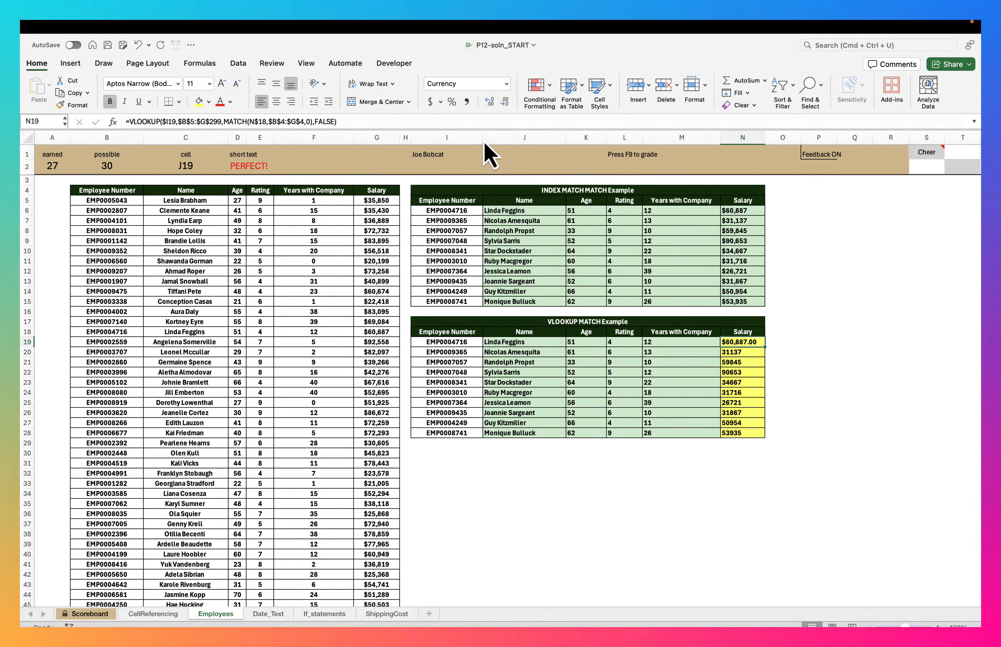
click(505, 102)
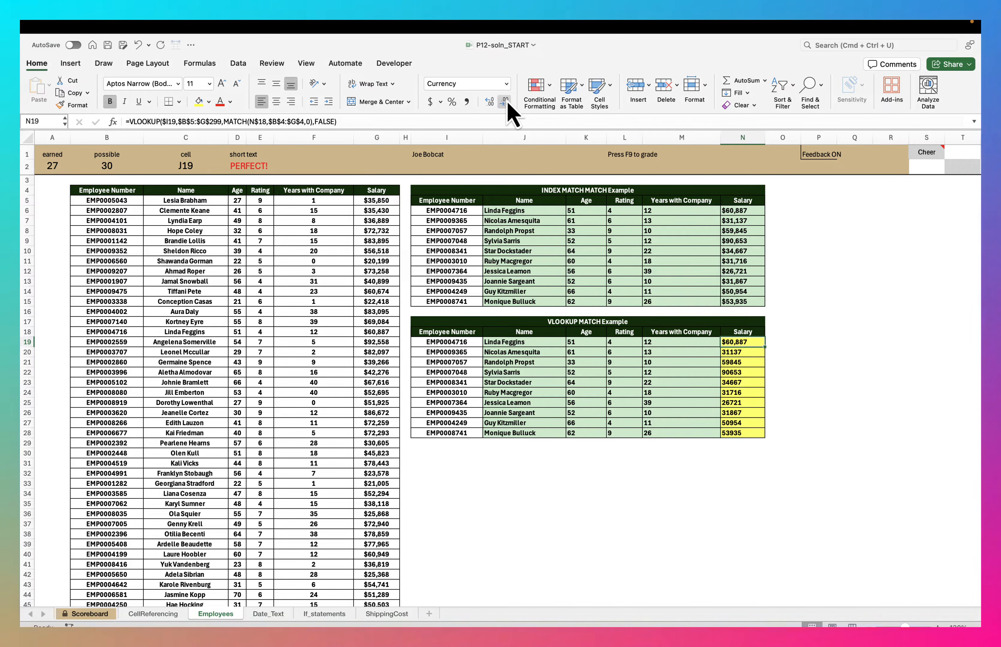
click(506, 100)
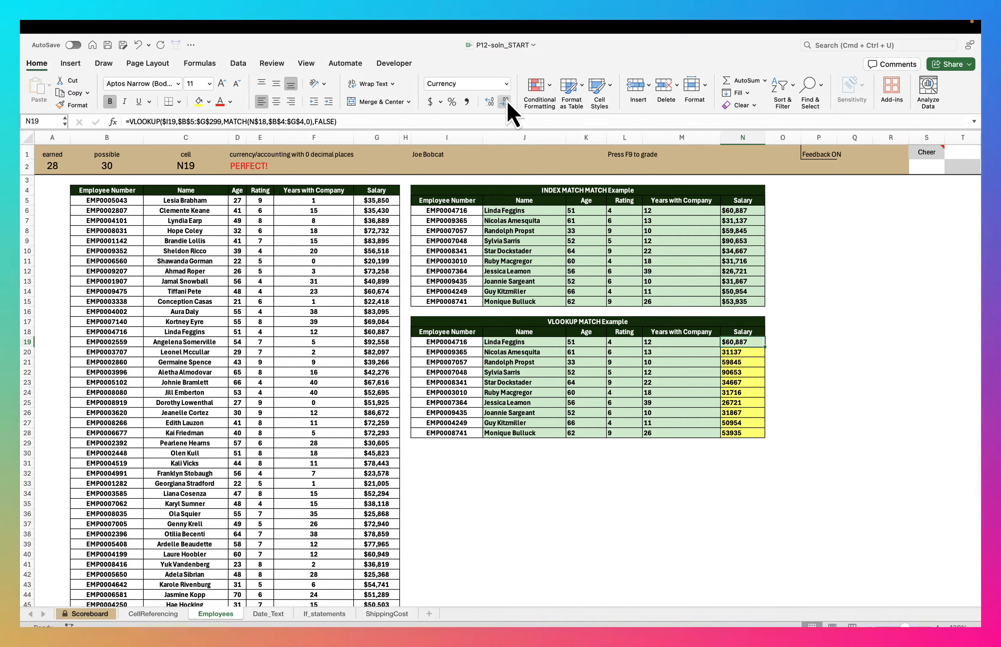
double_click(763, 347)
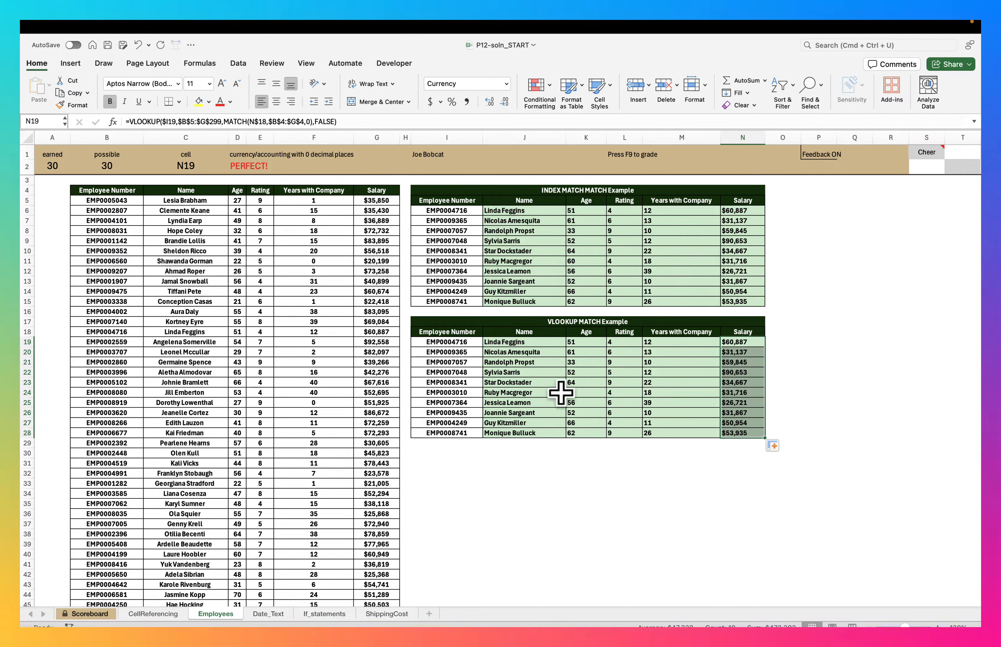
double_click(544, 341)
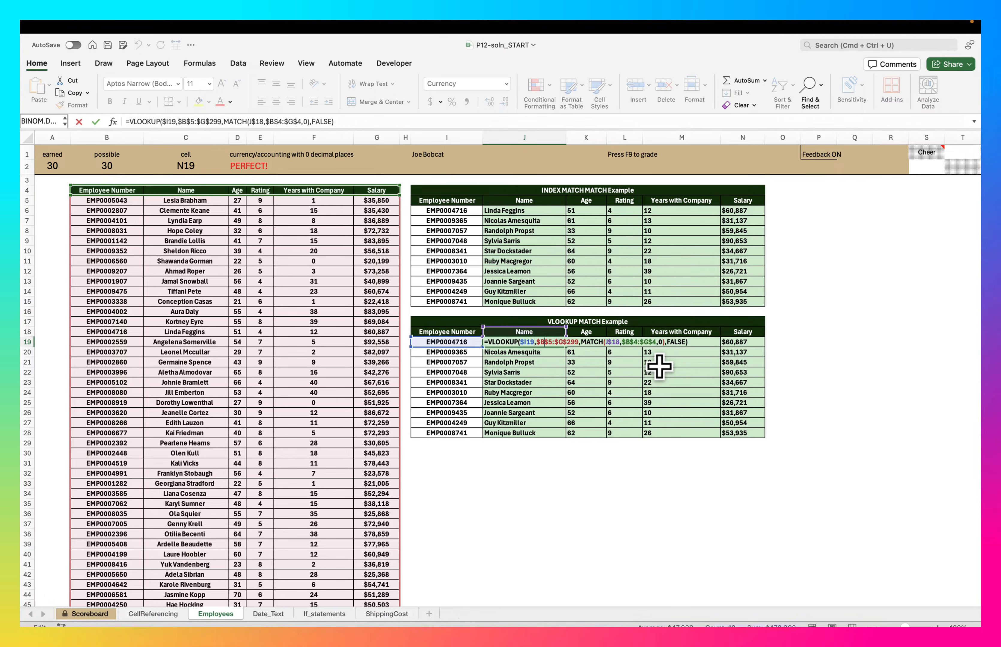
key(Escape)
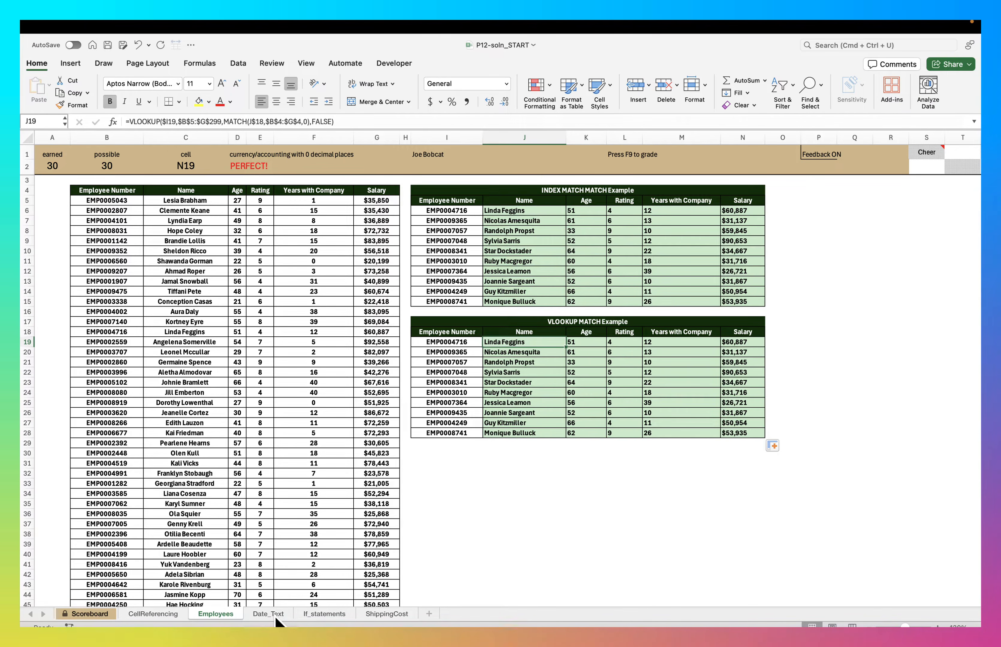
Step: On the Date_Text sheet, enter =TODAY() in cell C4 for Today's Date
click(275, 615)
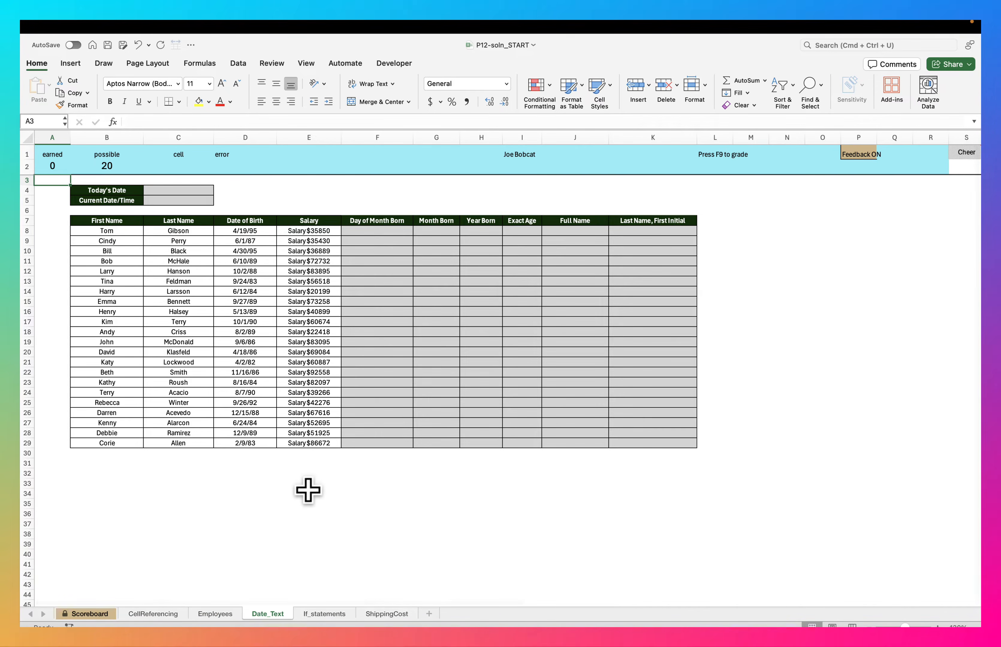
click(182, 191)
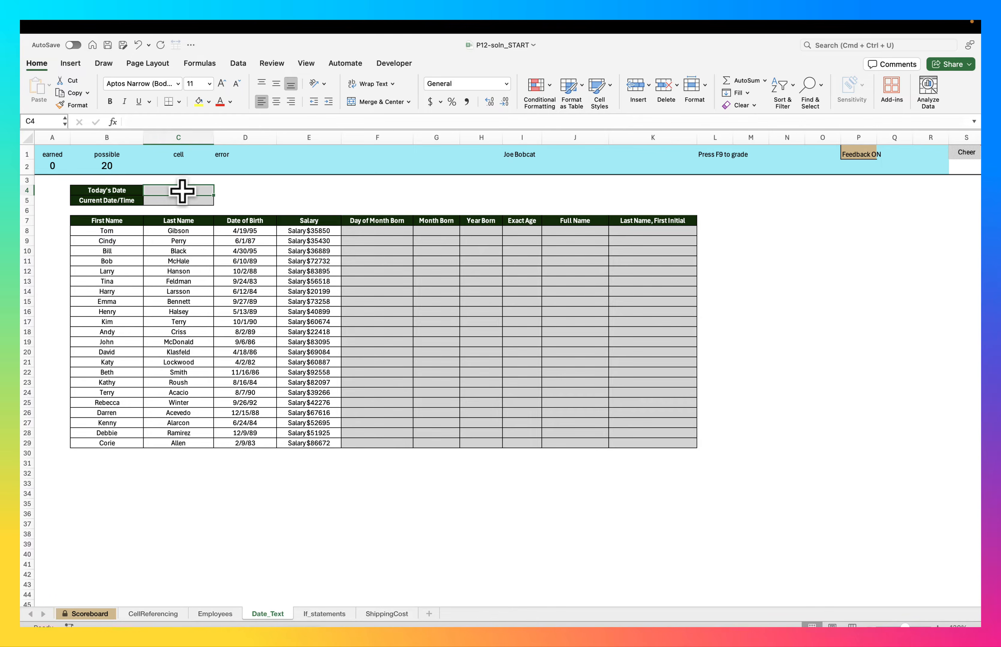
text(=)
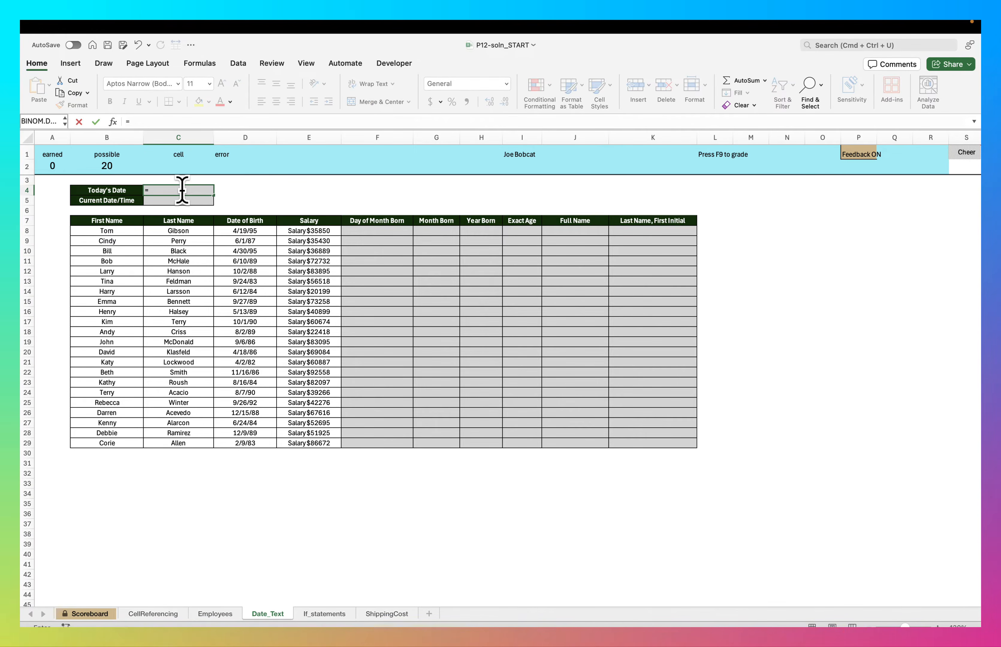
text(today)
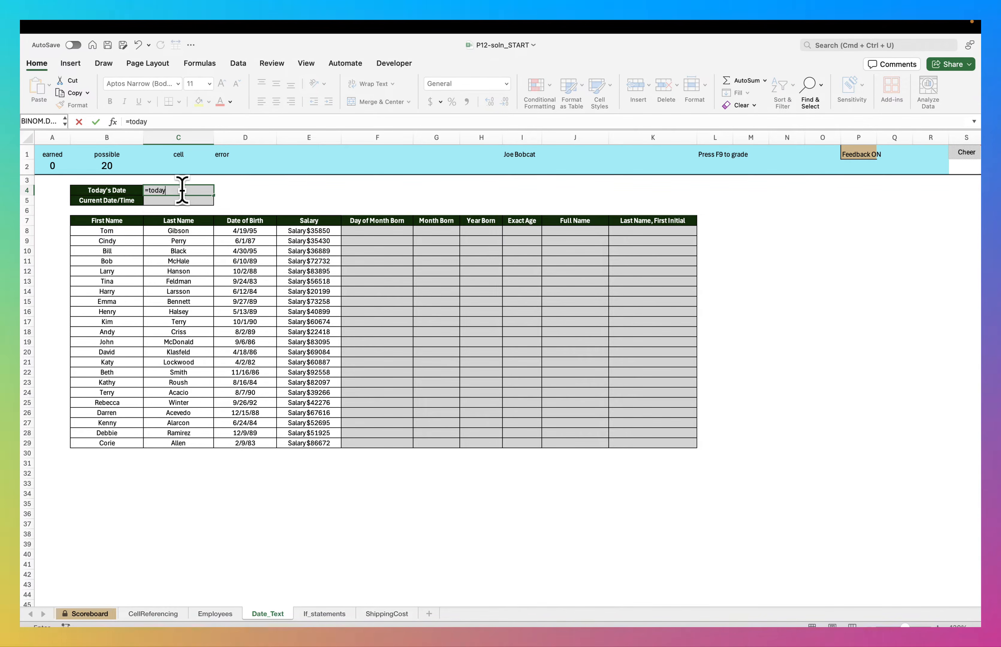
text(()
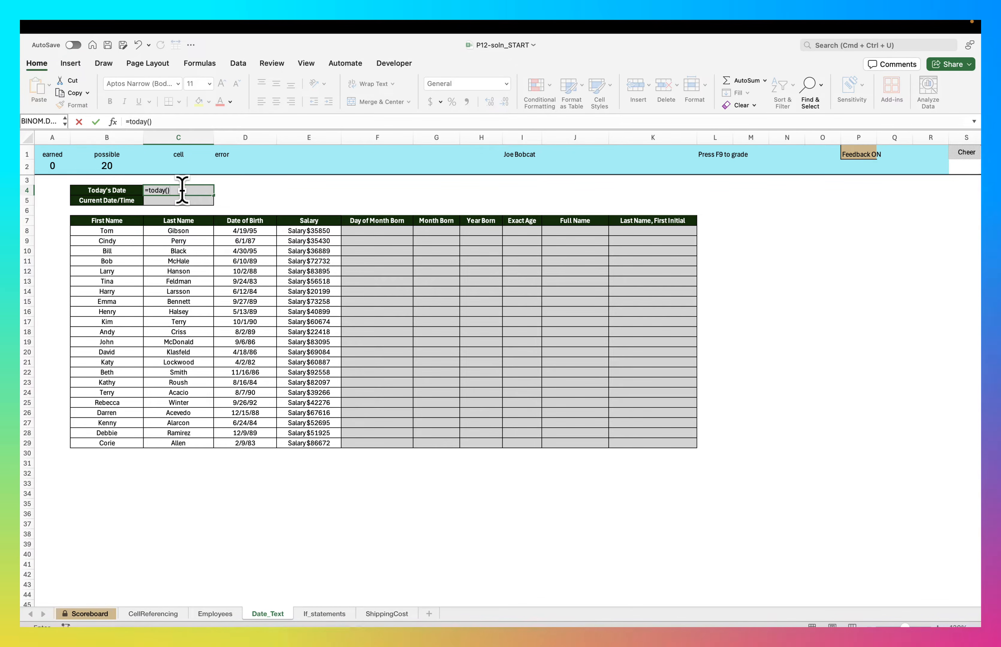
key(Return)
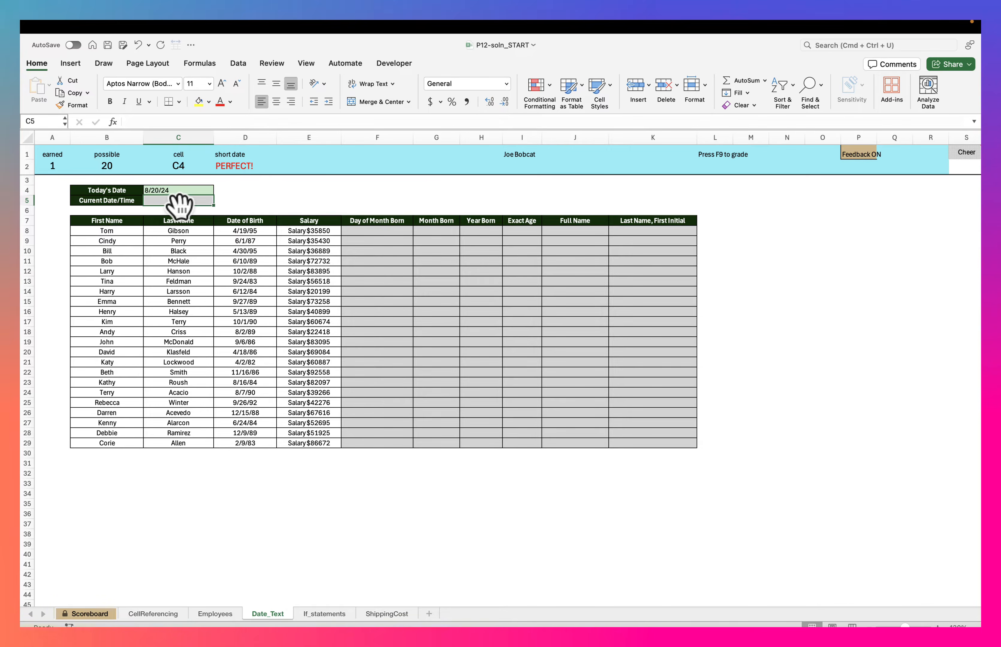
Step: Enter =NOW() in cell C5 for the Current Date/Time
text(=)
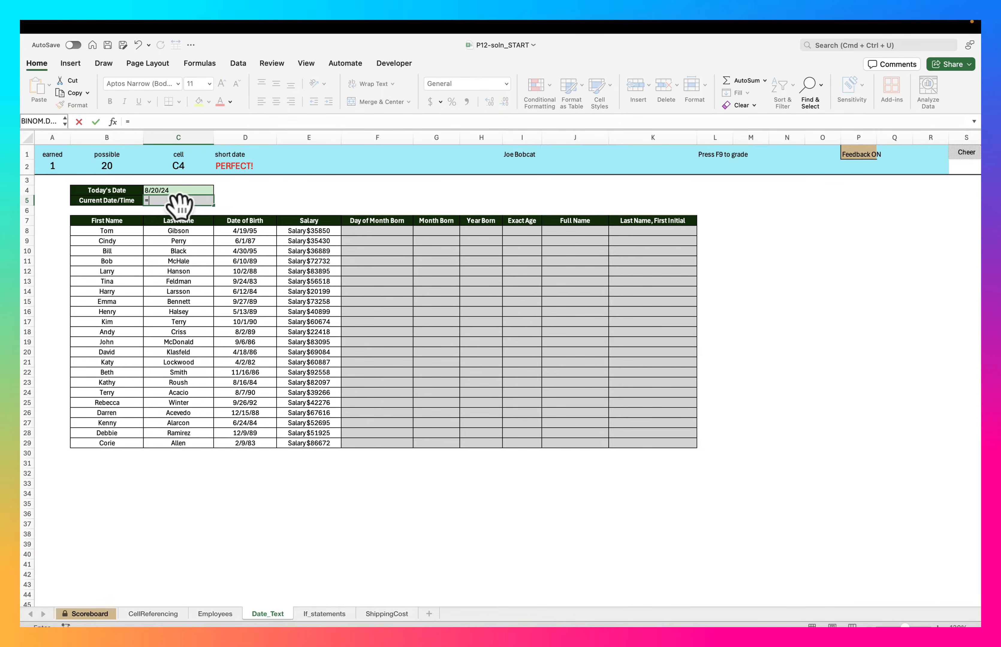
text(now())
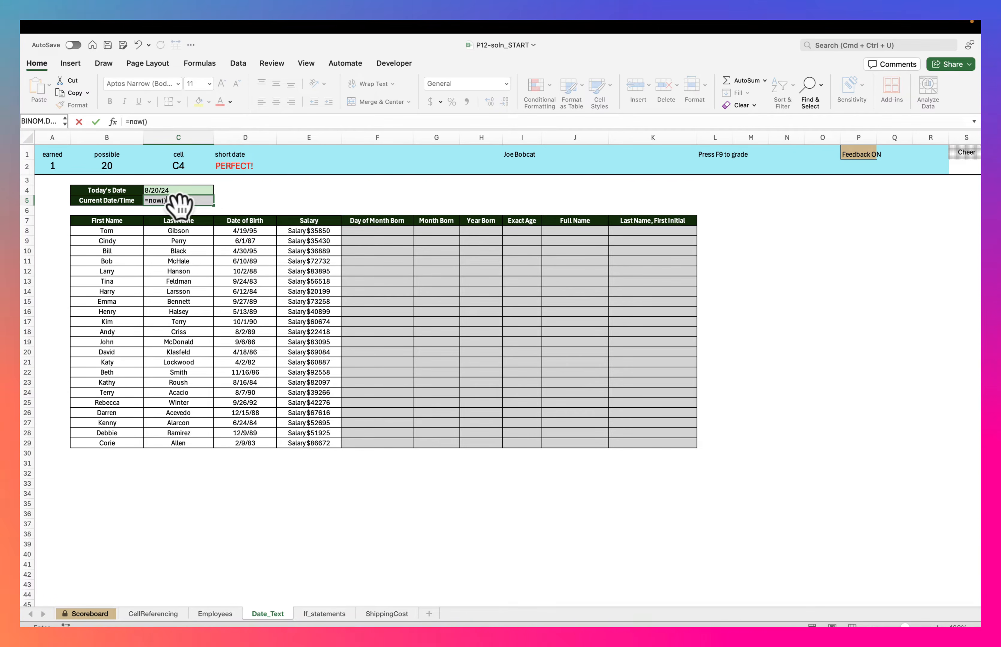
key(Return)
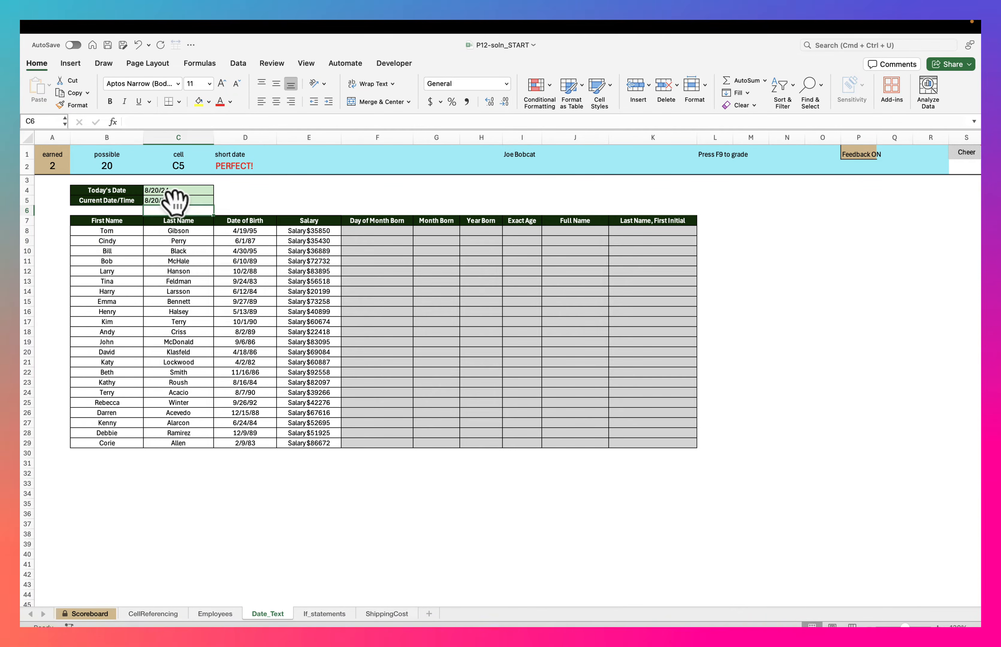
Step: Enter =DAY(D8) in cell F8 for Day of Month Born
click(367, 229)
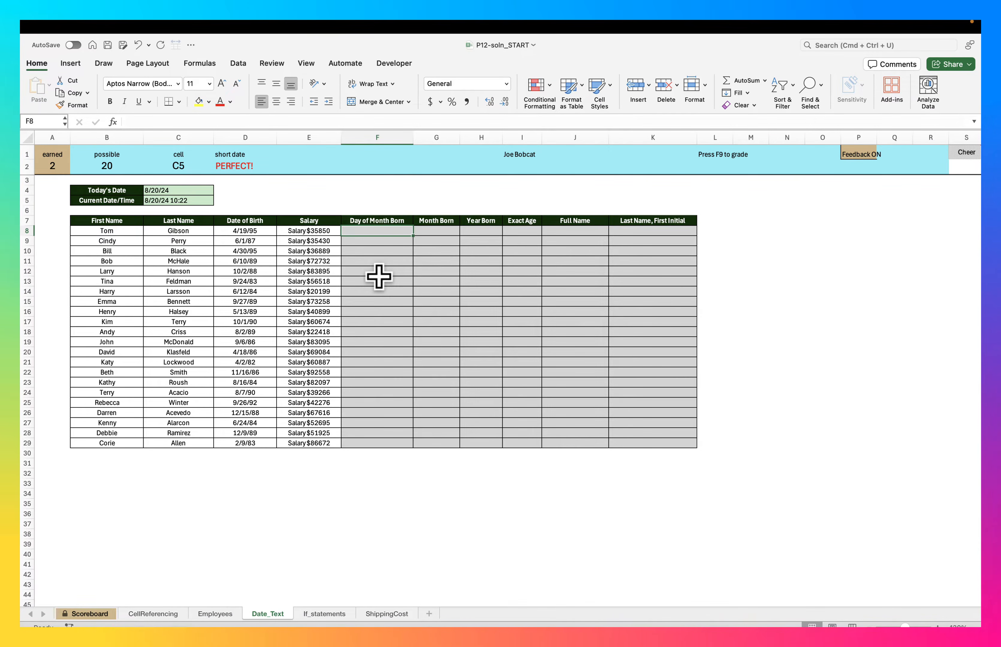
text(=day)
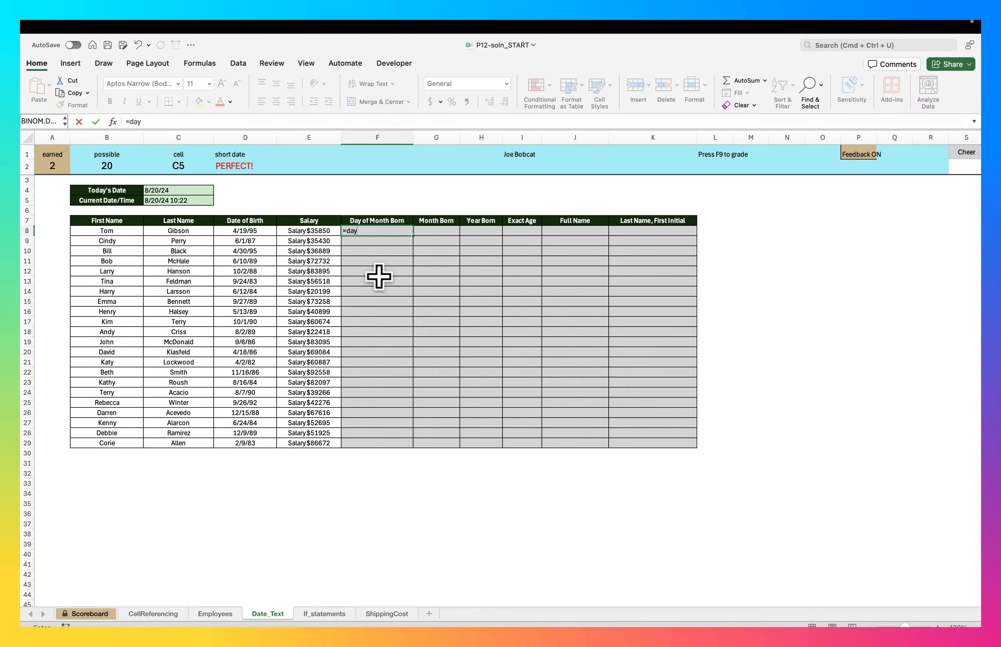
text((D8)
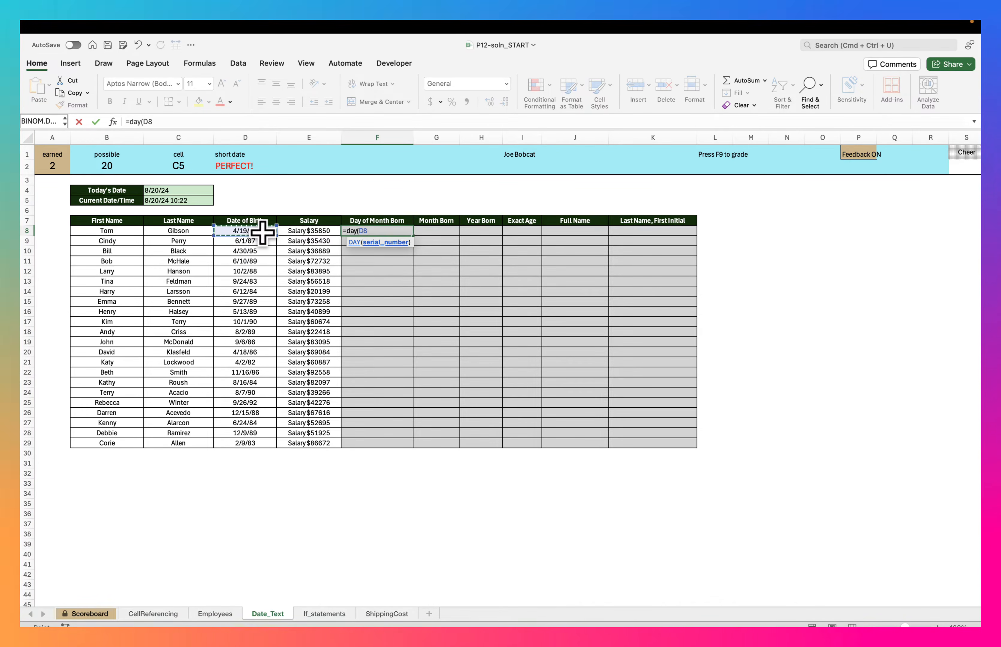
text())
key(Return)
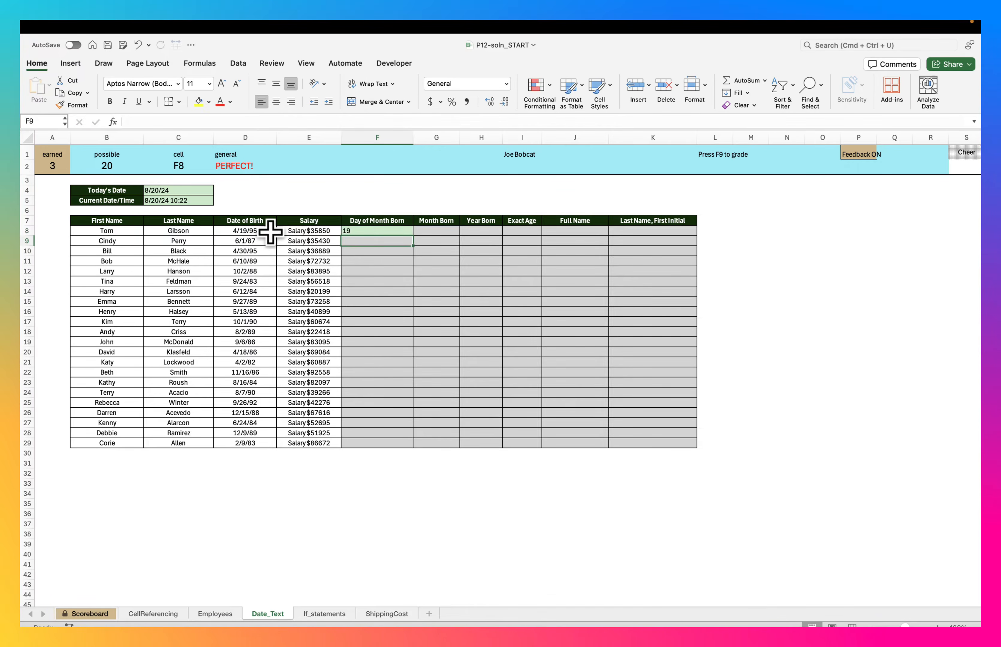
Step: Fill the F8 formula down to F29 and centre the Day of Month Born values
click(368, 230)
double_click(413, 235)
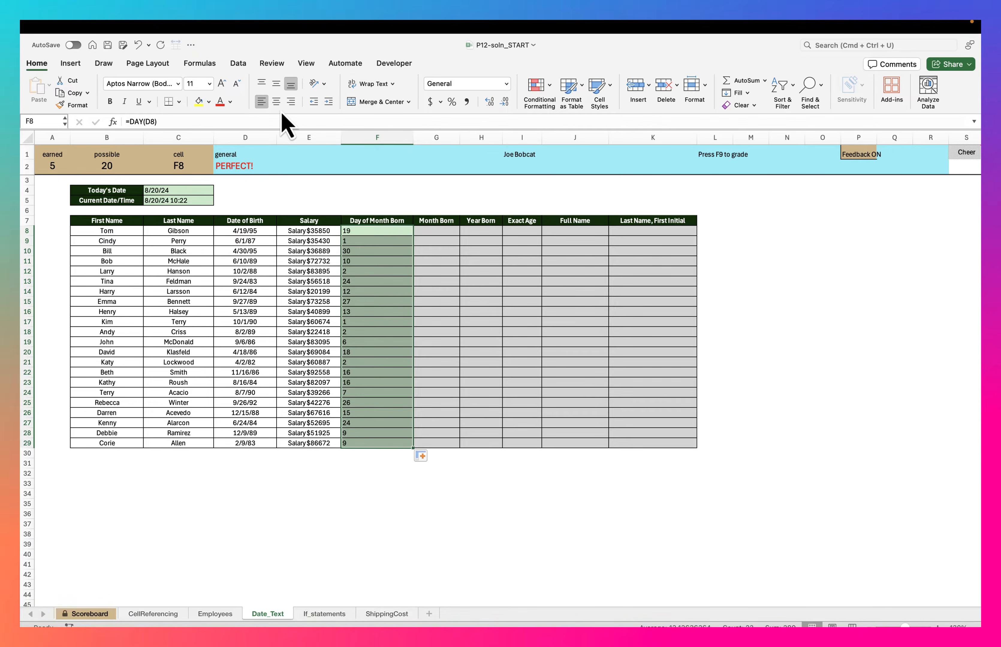
click(276, 101)
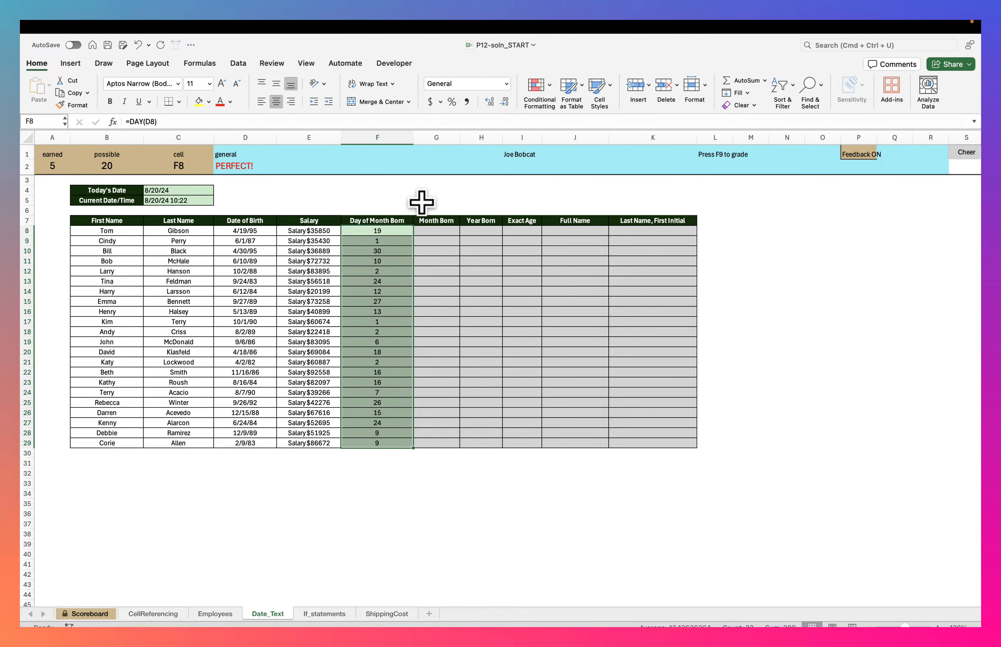
Step: Enter =MONTH(D8) in G8 for Month Born and fill it down to G29 with centred values
click(440, 231)
text(=mon)
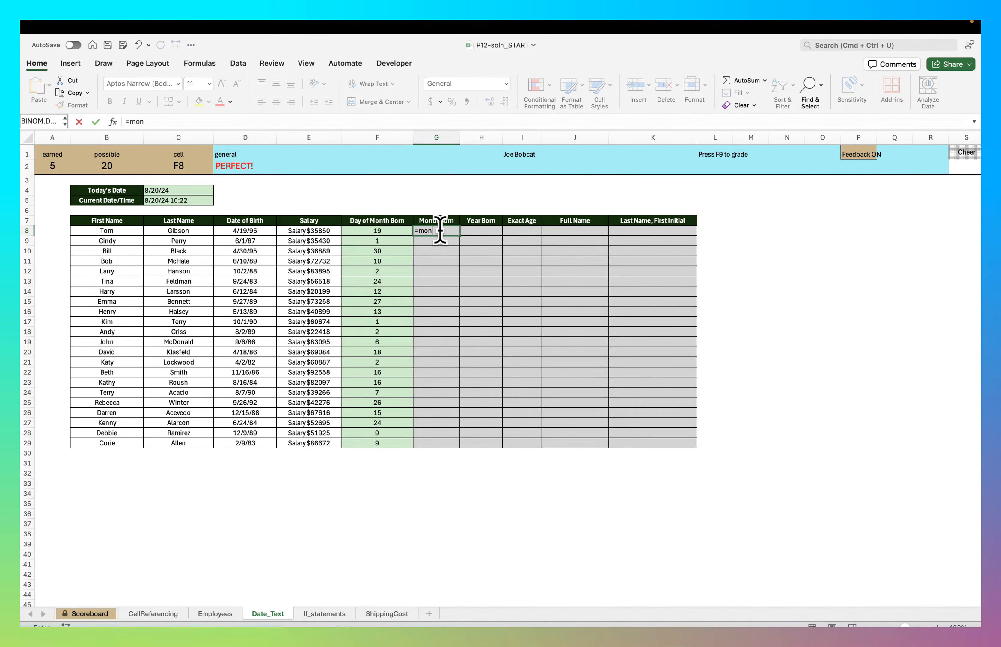
text(th()
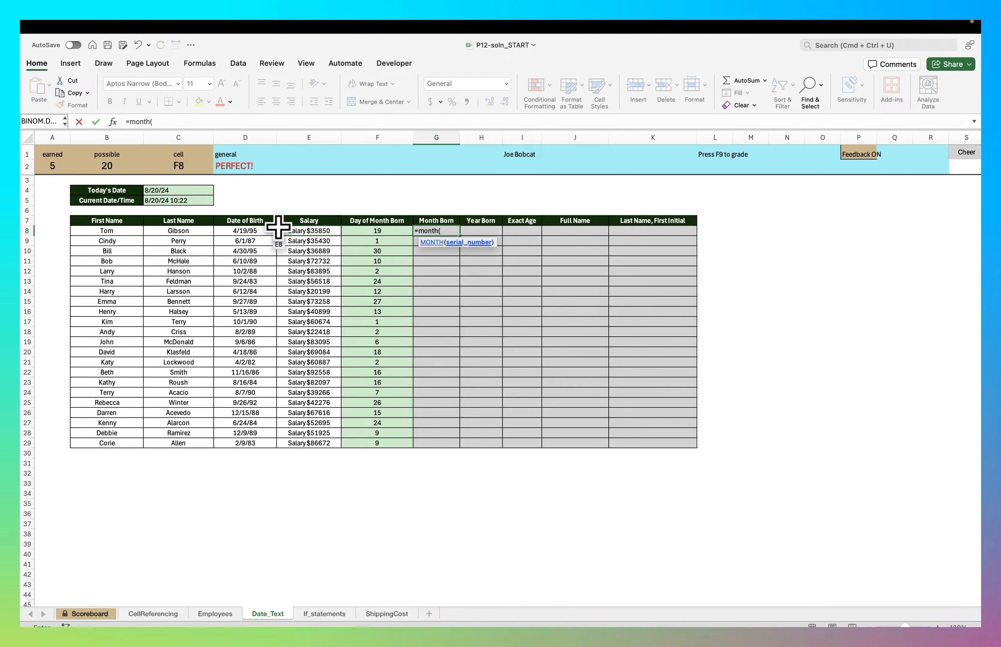
click(256, 230)
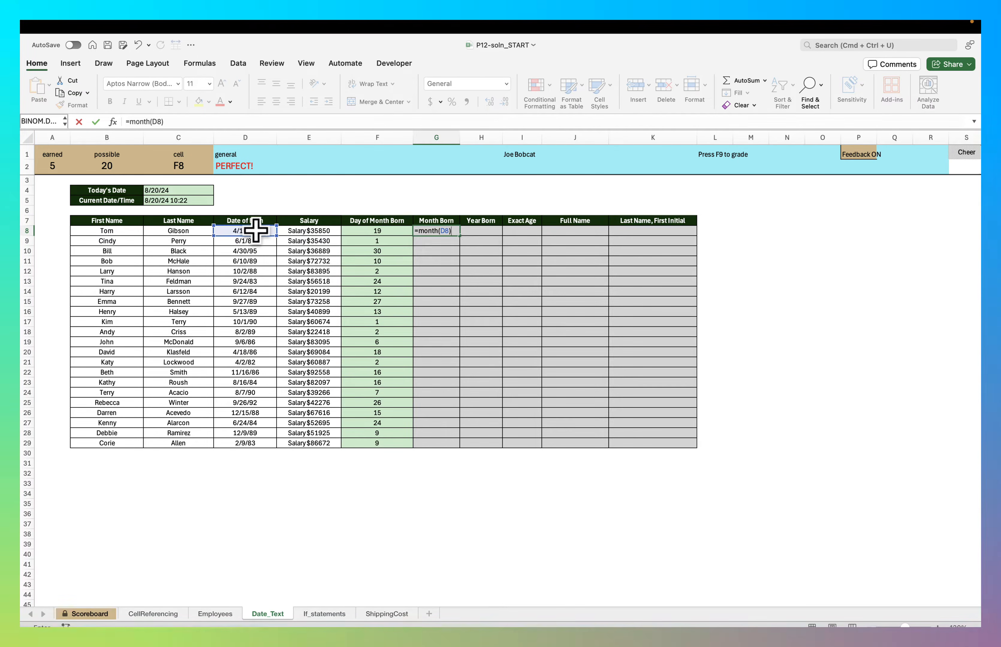
key(Return)
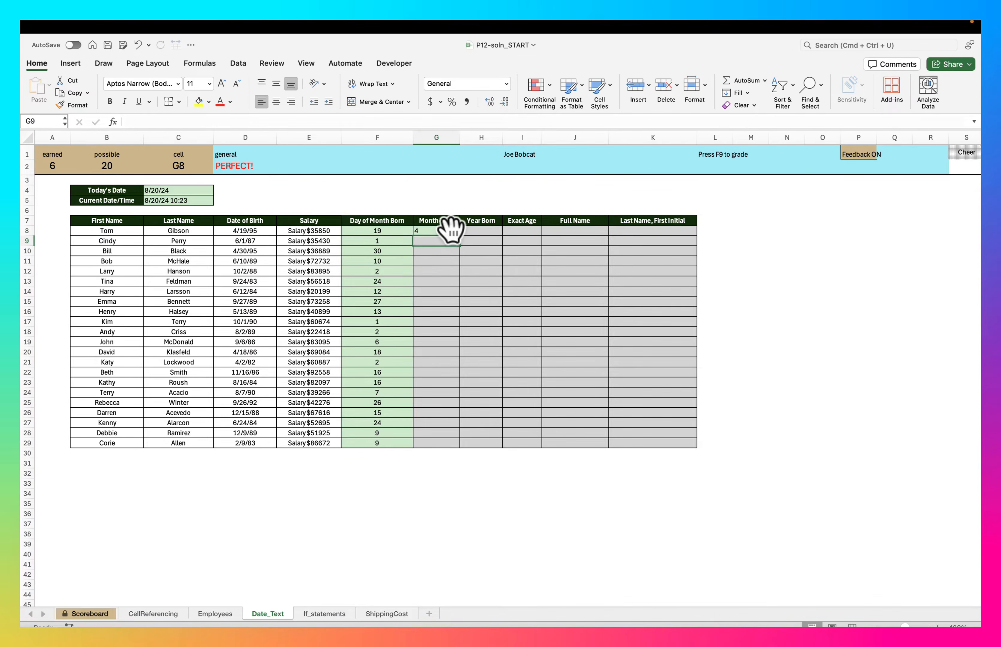
click(455, 230)
double_click(460, 235)
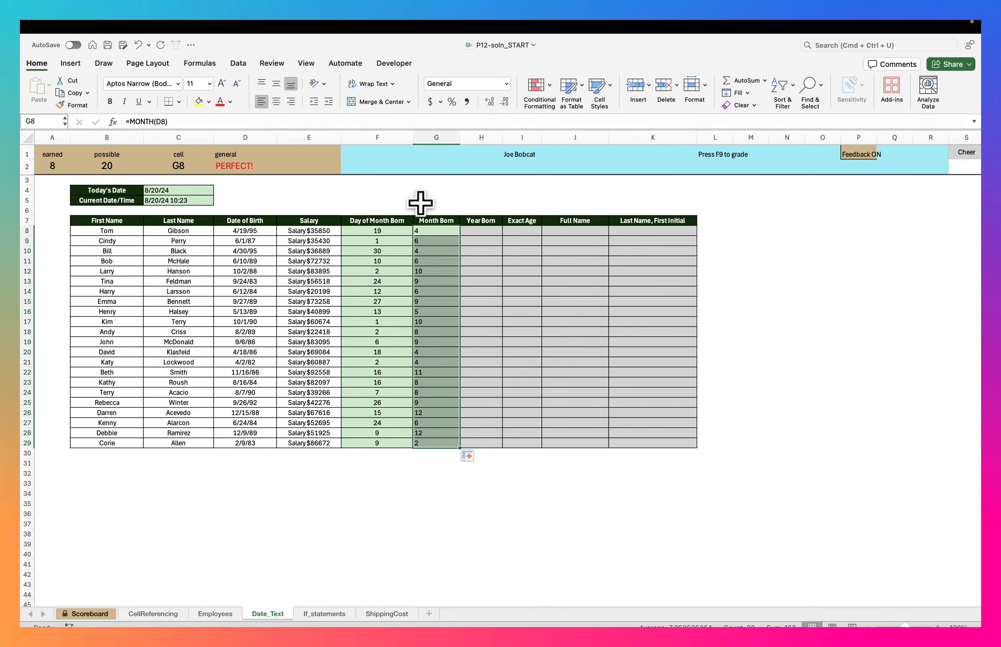
Step: Enter =YEAR(D8) in cell H8 for Year Born
click(483, 230)
text(=y)
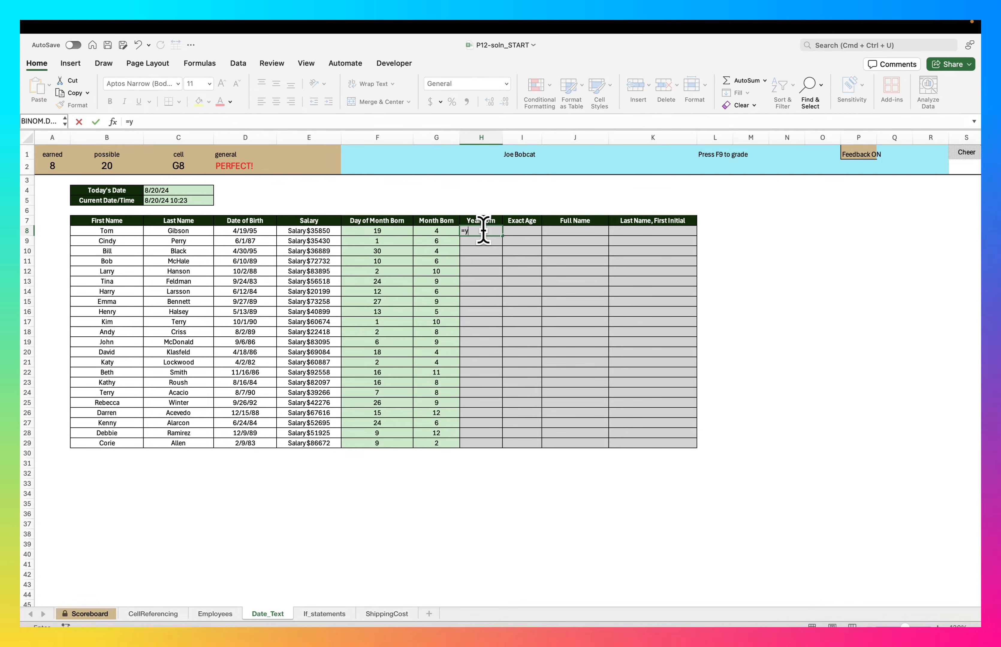
text(ear()
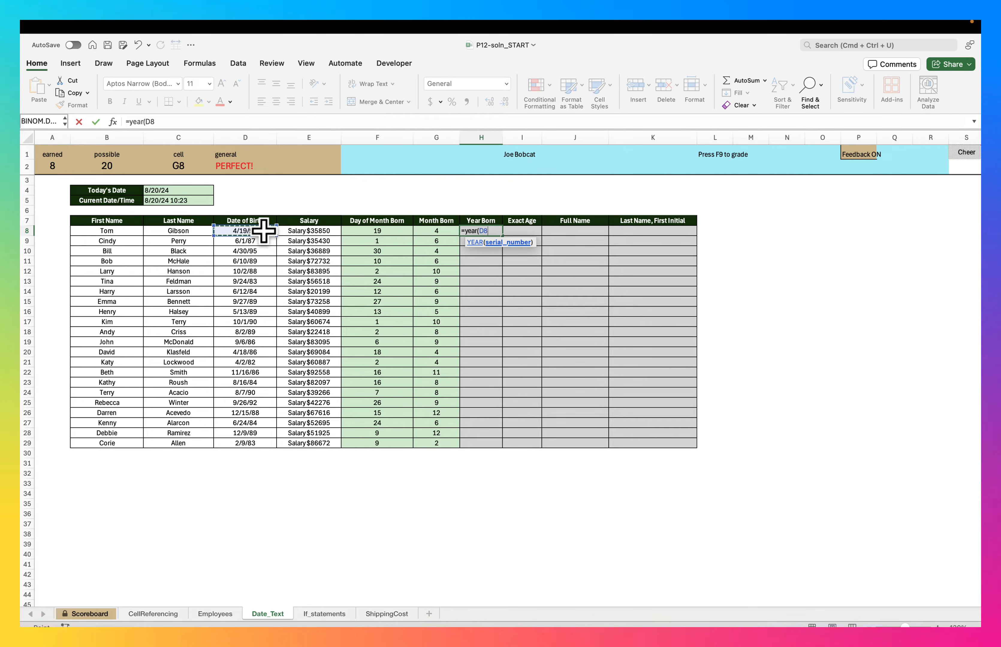
key(Return)
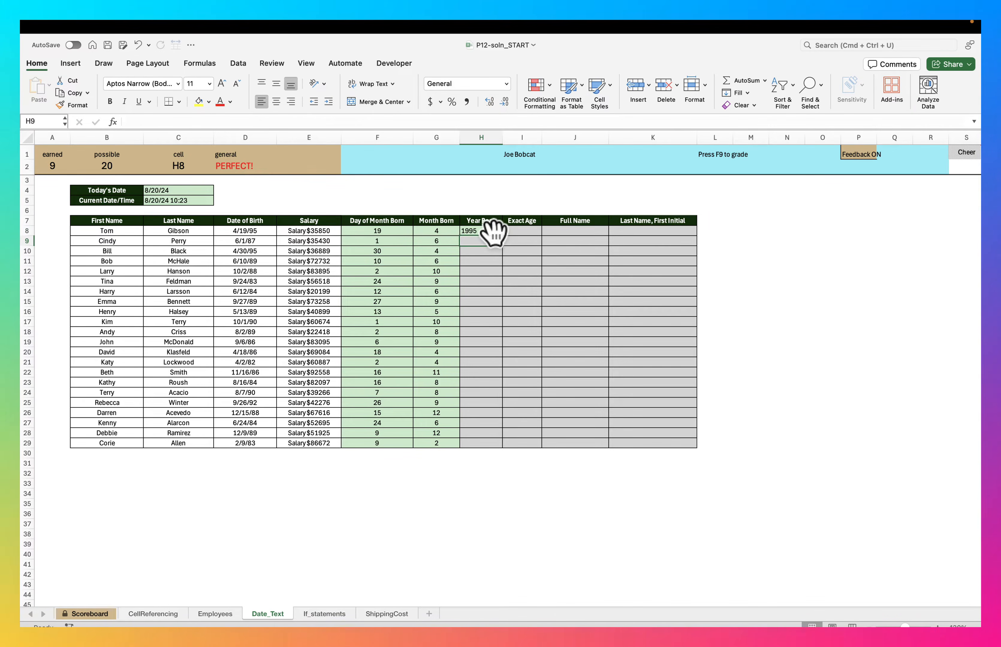
Step: Fill the H8 formula down to H29 and centre the Year Born values
click(493, 231)
double_click(503, 235)
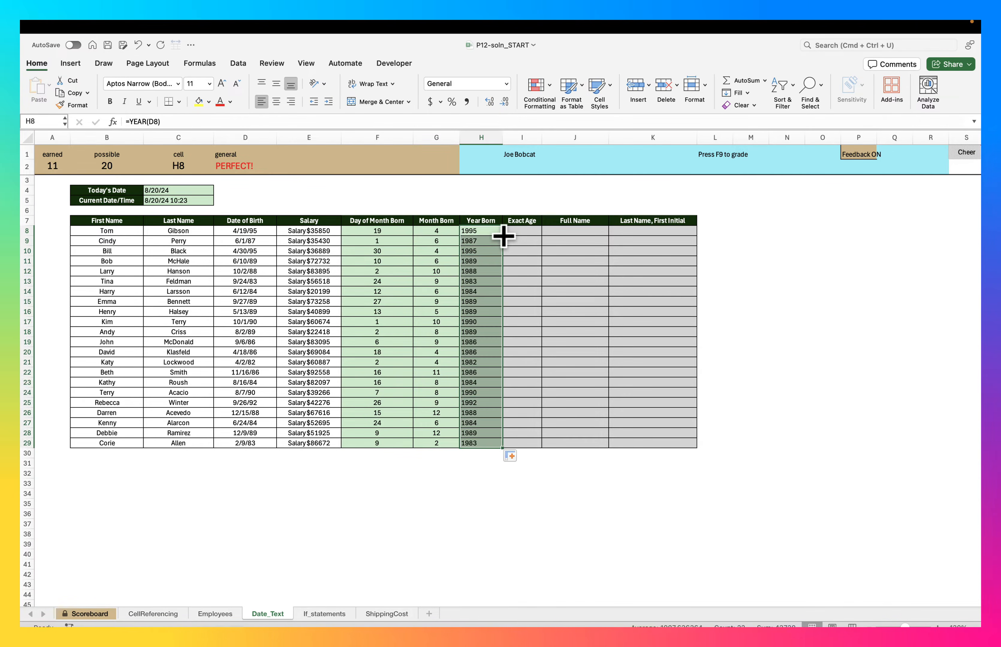
click(276, 101)
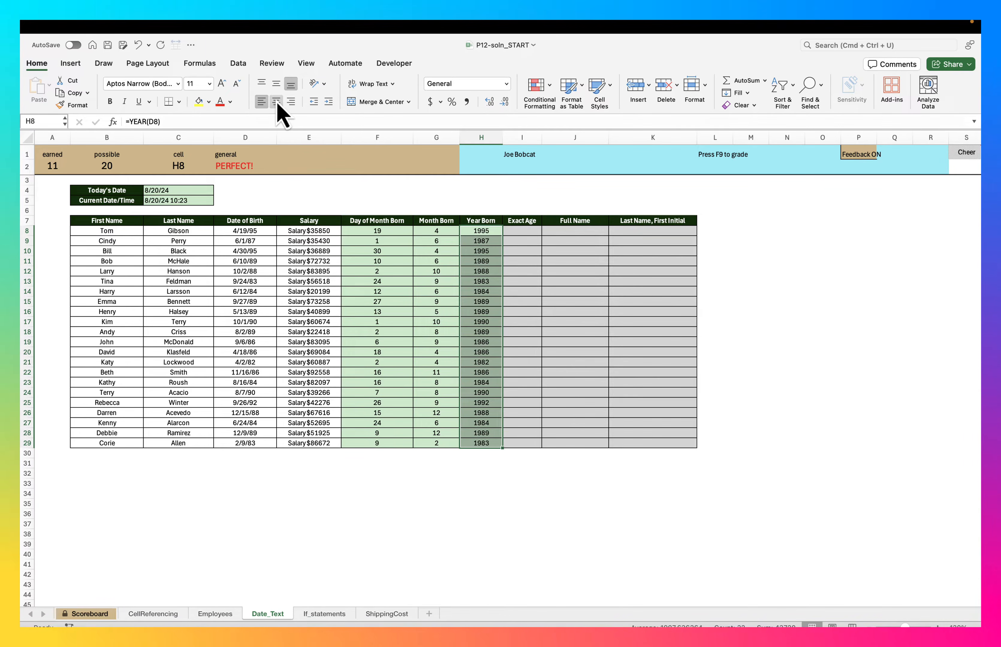
Step: Enter =$C$4-D8 in cell I8 to subtract the date of birth from today's date for Exact Age
click(529, 229)
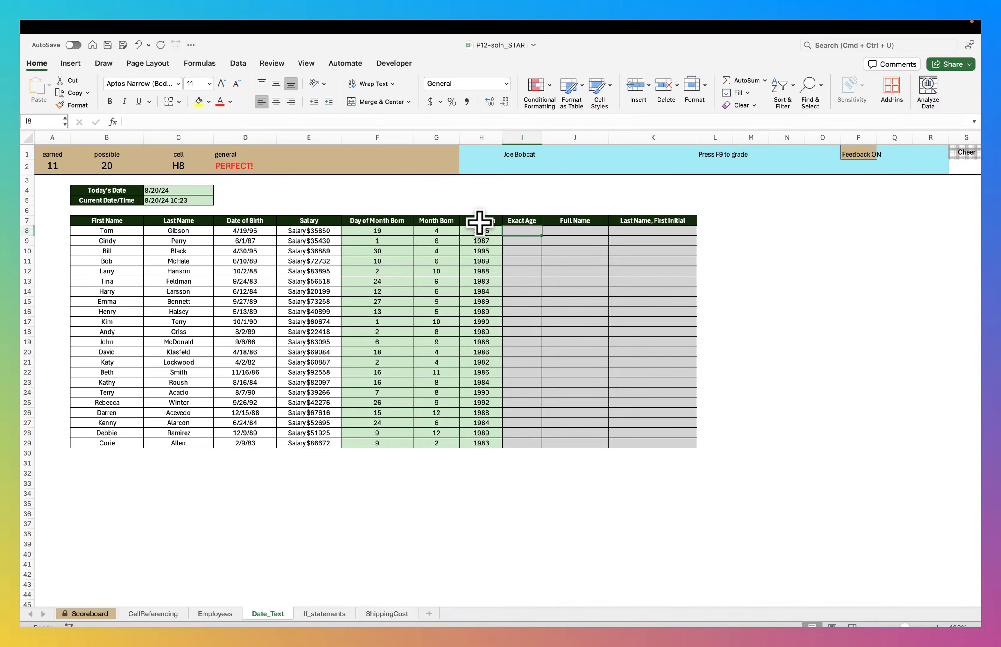
text(=)
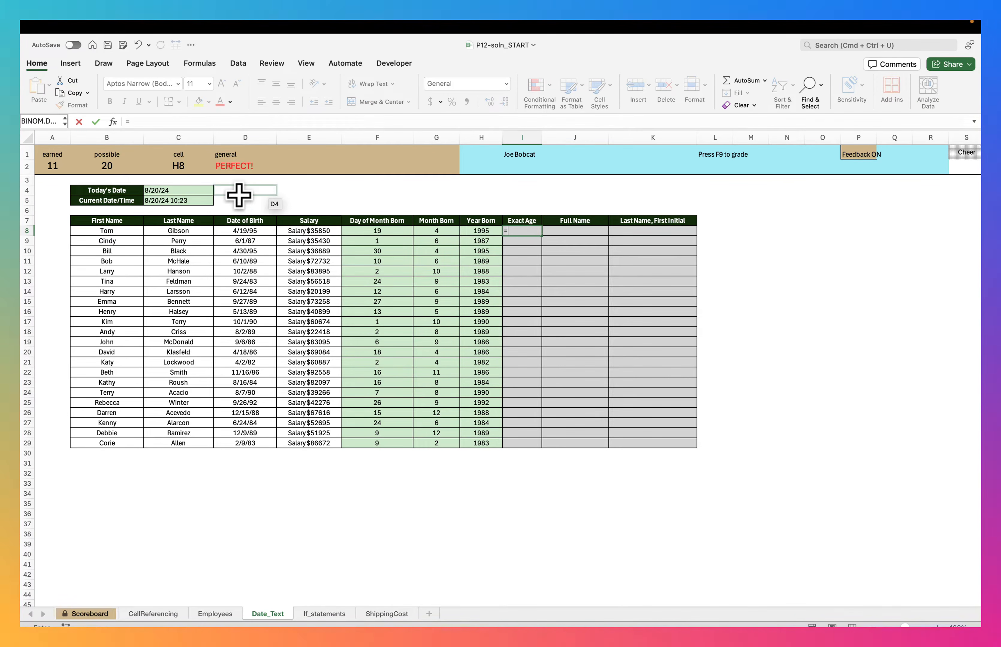
click(193, 190)
text(-)
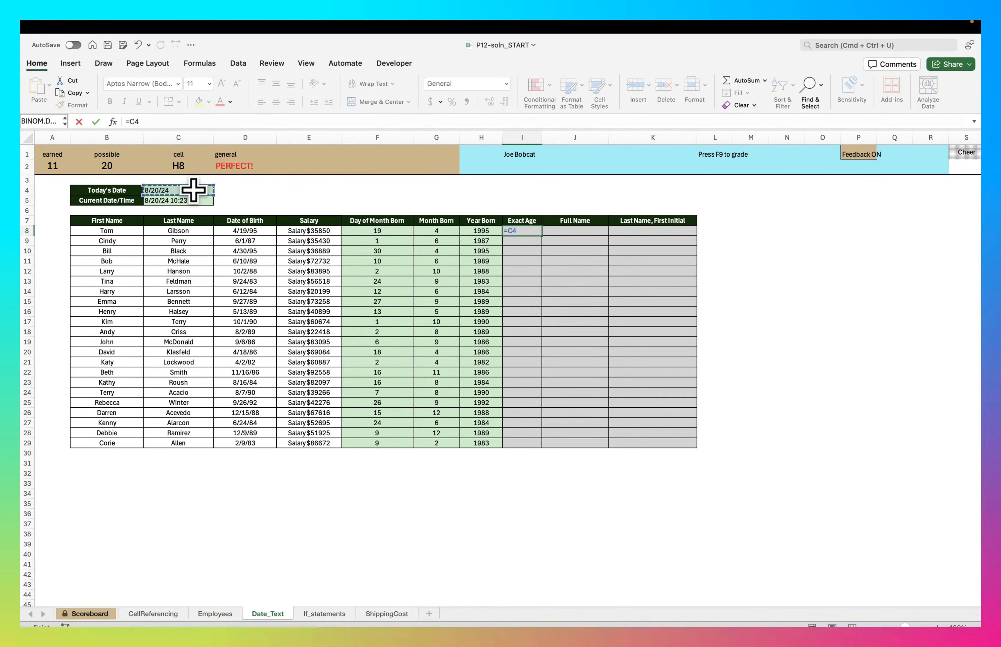
click(244, 231)
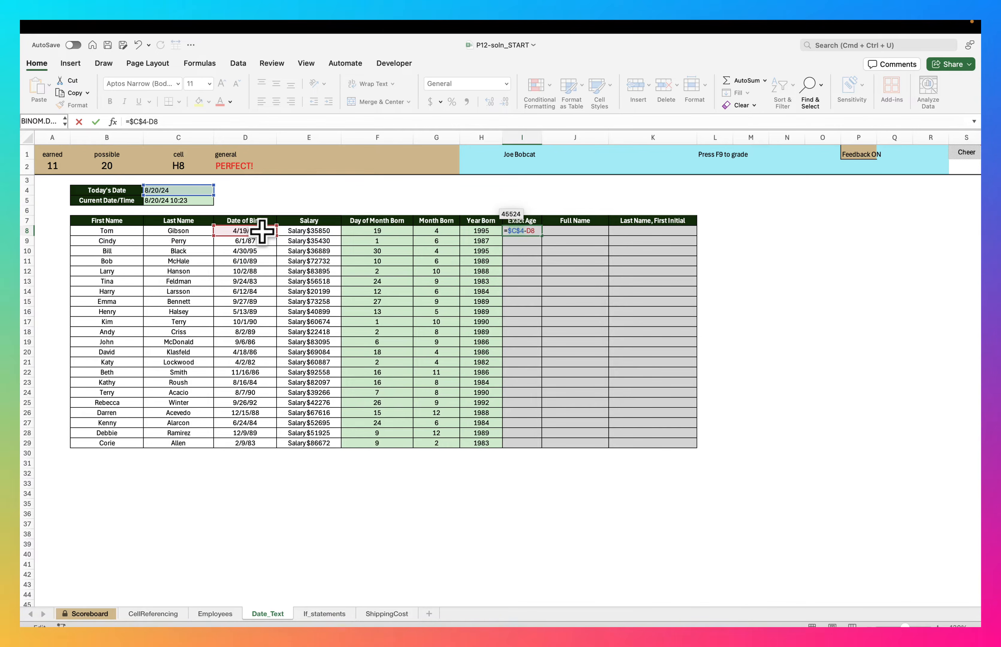
key(Return)
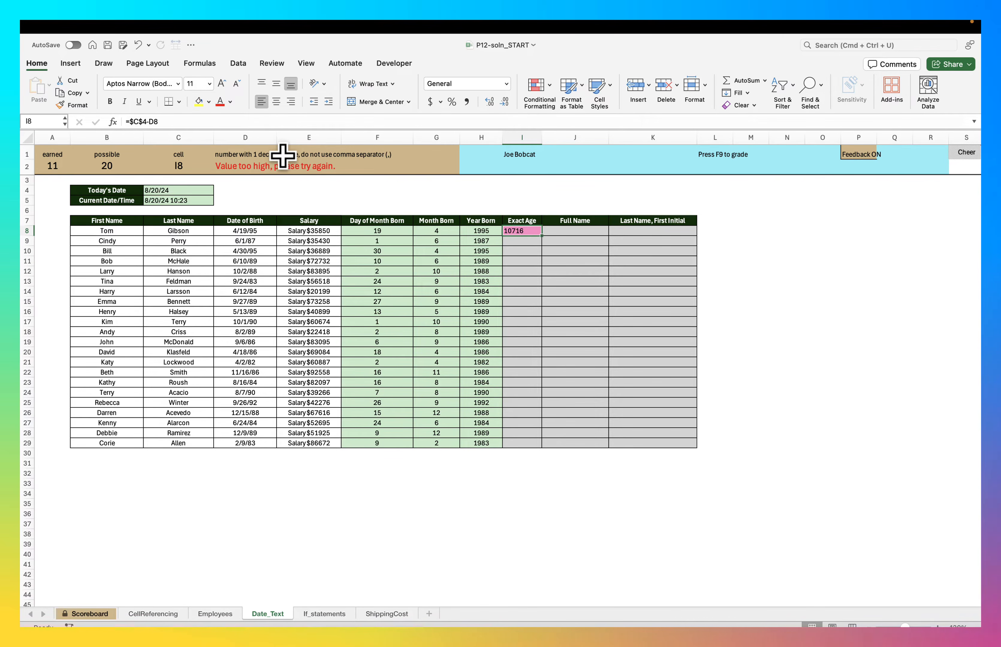
Step: Edit the I8 formula to =($C$4-D8)/365 so the age is calculated in years
click(130, 122)
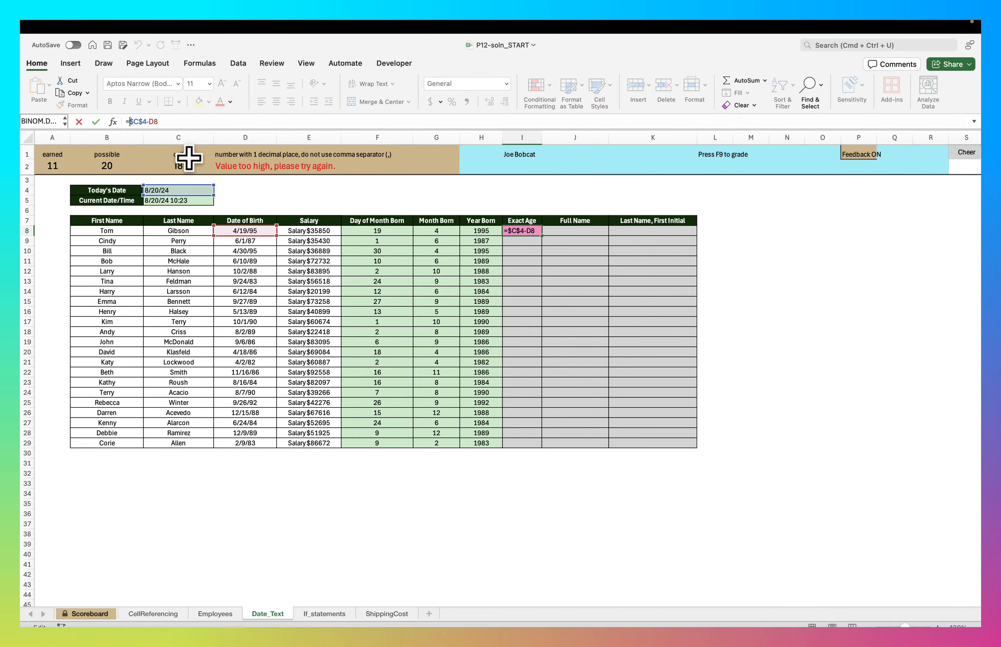
text(()
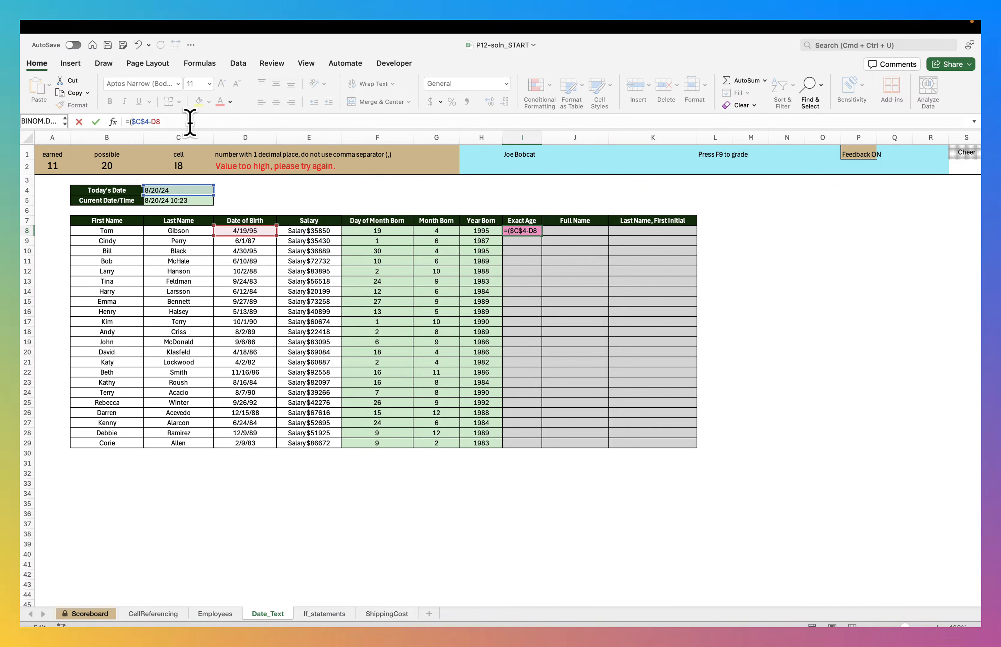
click(189, 121)
text())
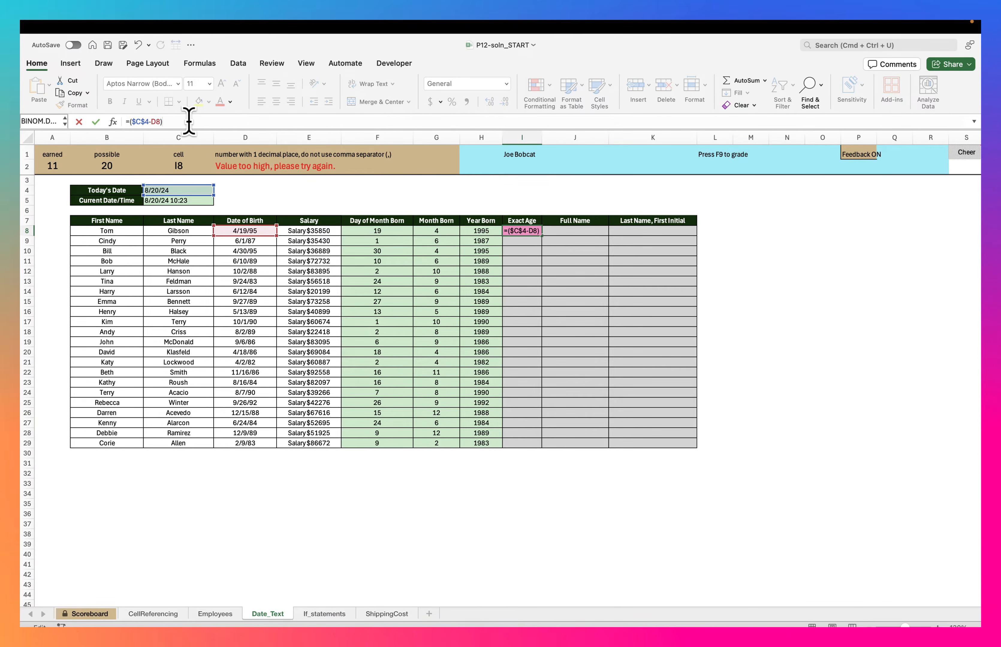
text(/36)
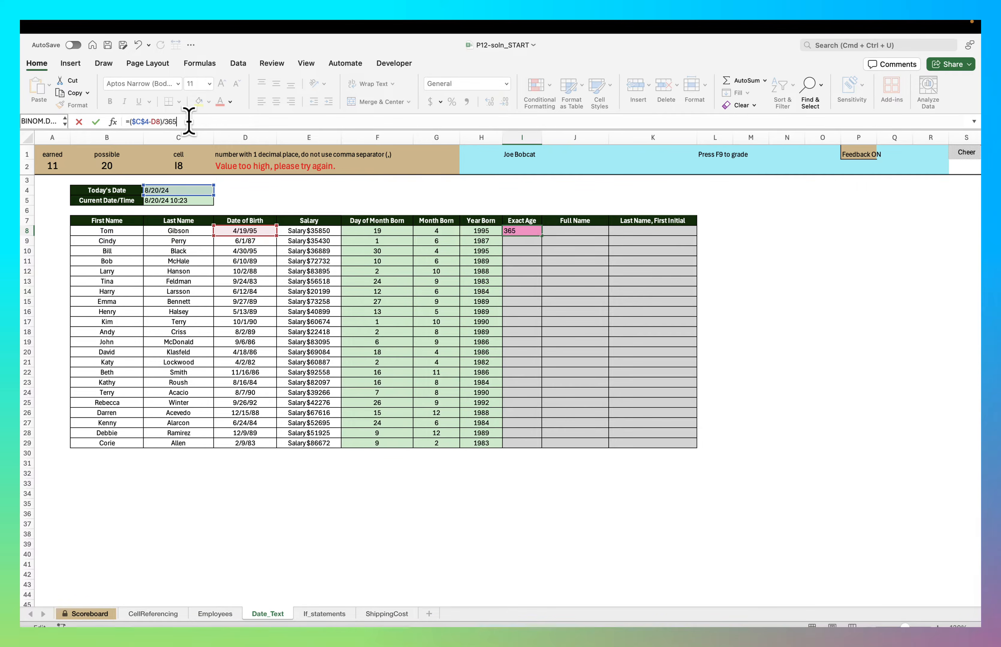
text(5)
key(Return)
Step: Format I8 as a number with one decimal place and regrade the sheet
click(529, 231)
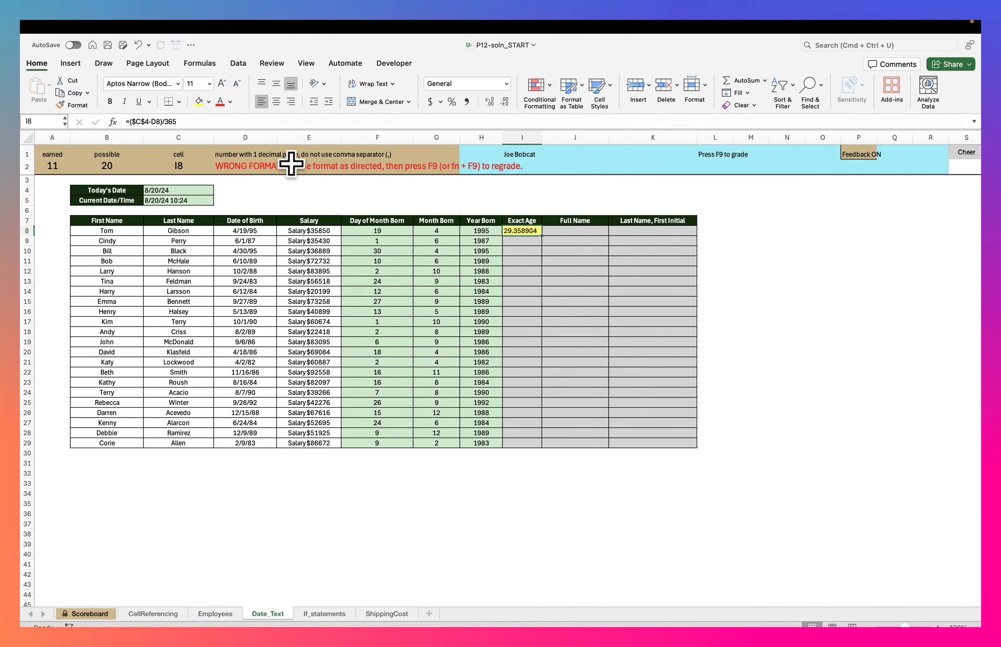
click(504, 101)
click(505, 101)
click(505, 101)
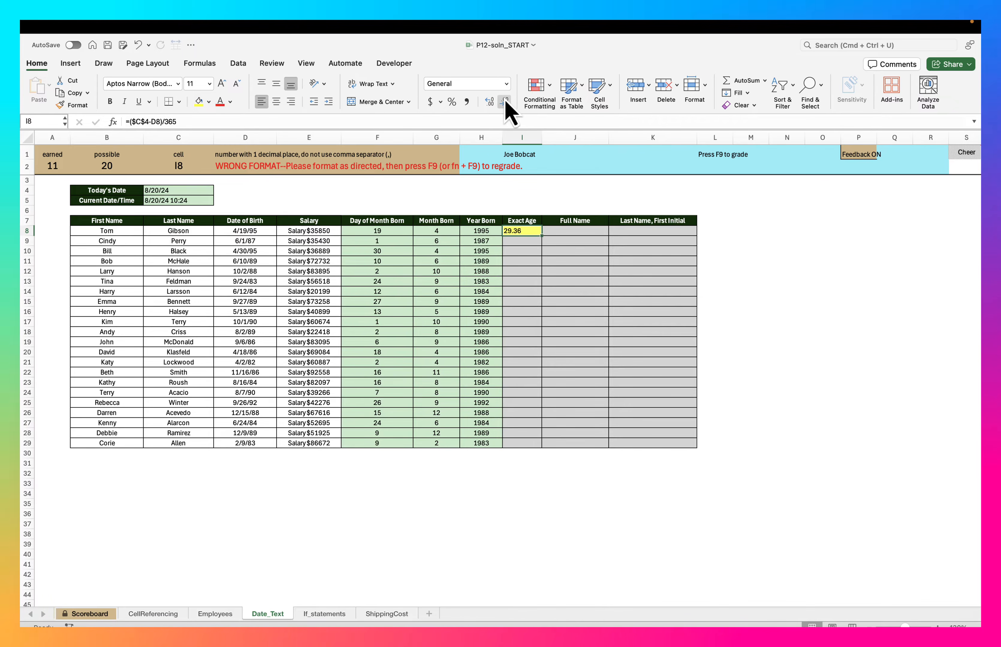
click(505, 101)
click(504, 102)
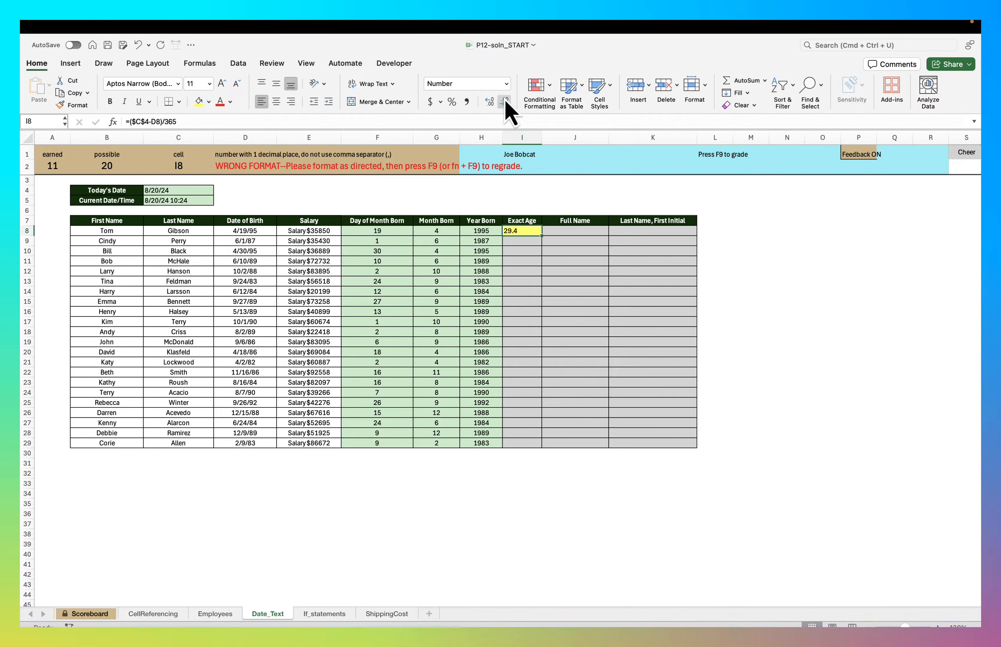
key(F9)
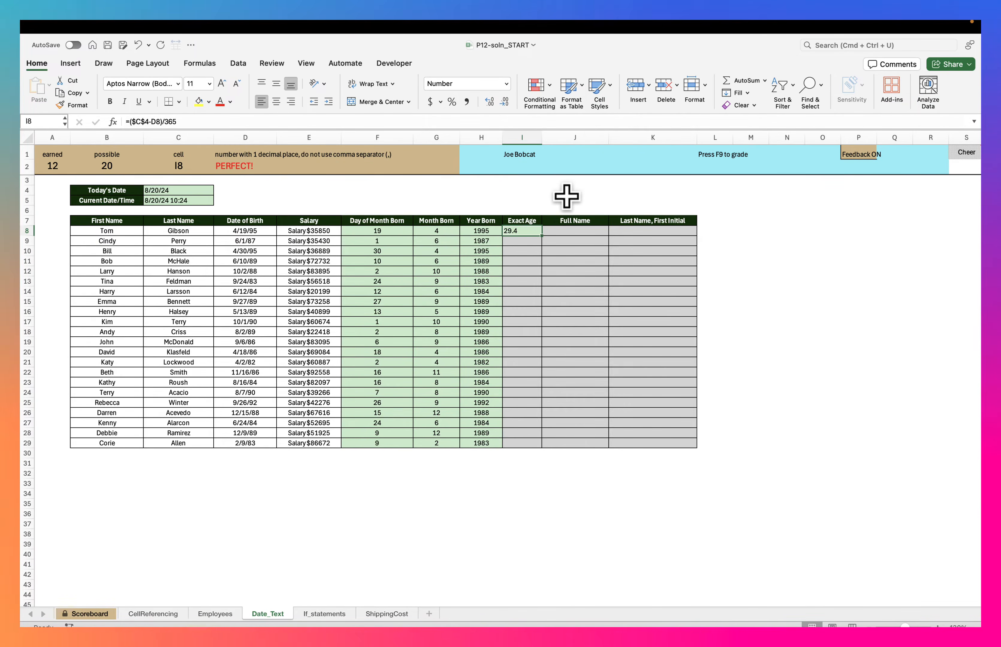
Step: Fill the I8 formula down to I29 and centre the Exact Age values
double_click(542, 235)
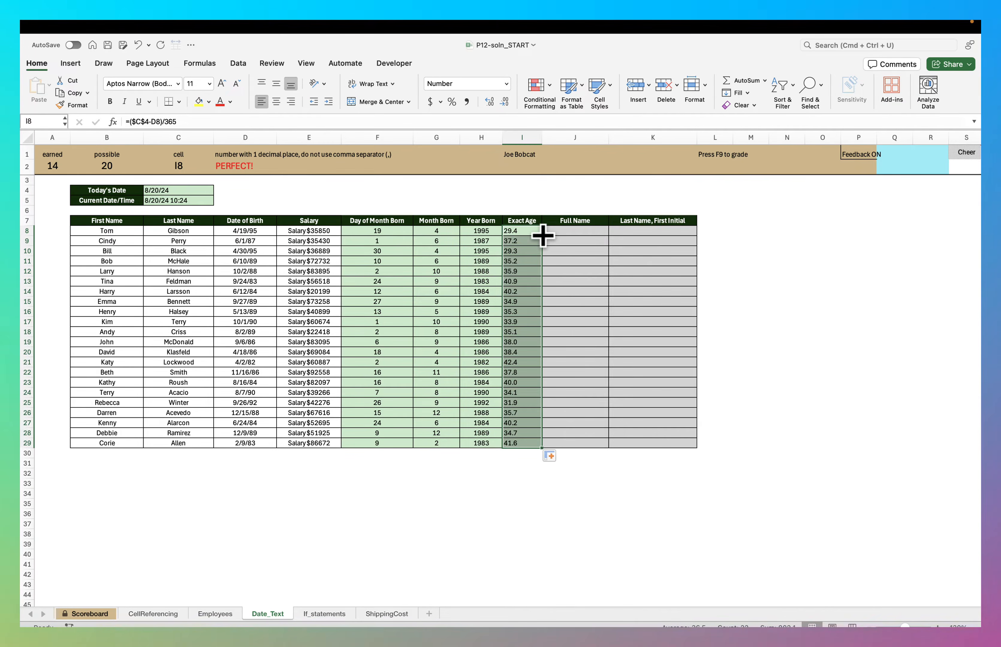
click(277, 106)
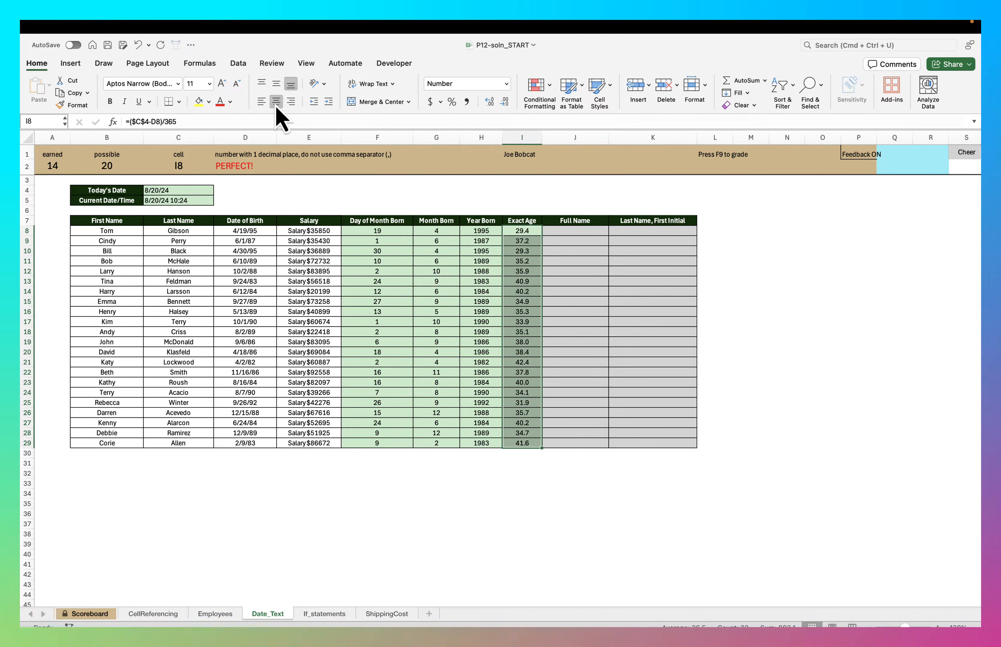
Step: Enter =B8&" "&C8 in cell J8 to join the first and last names for Full Name
click(582, 234)
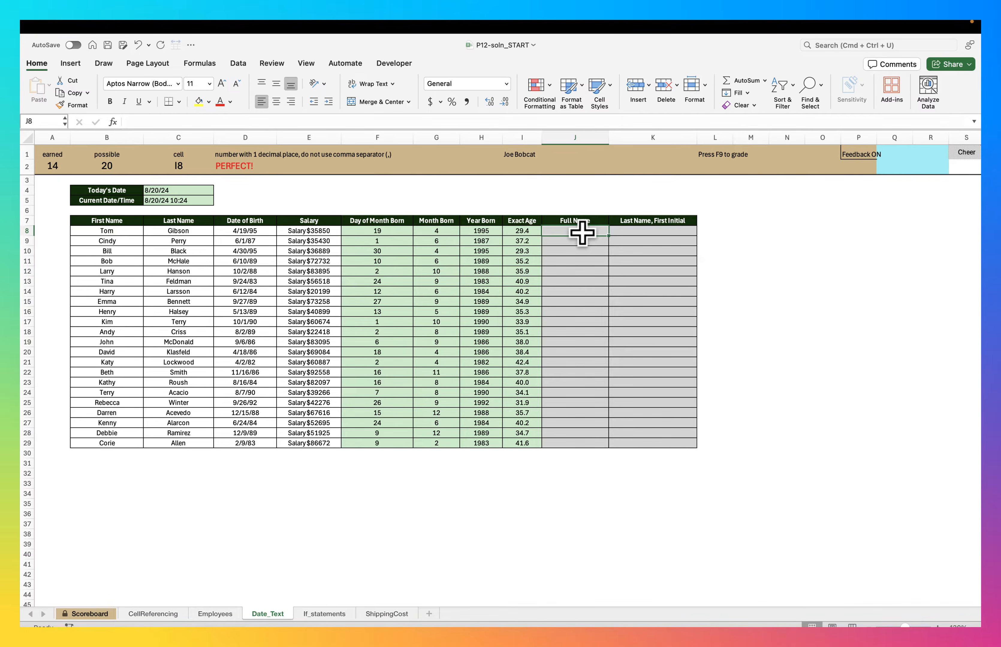
text(=)
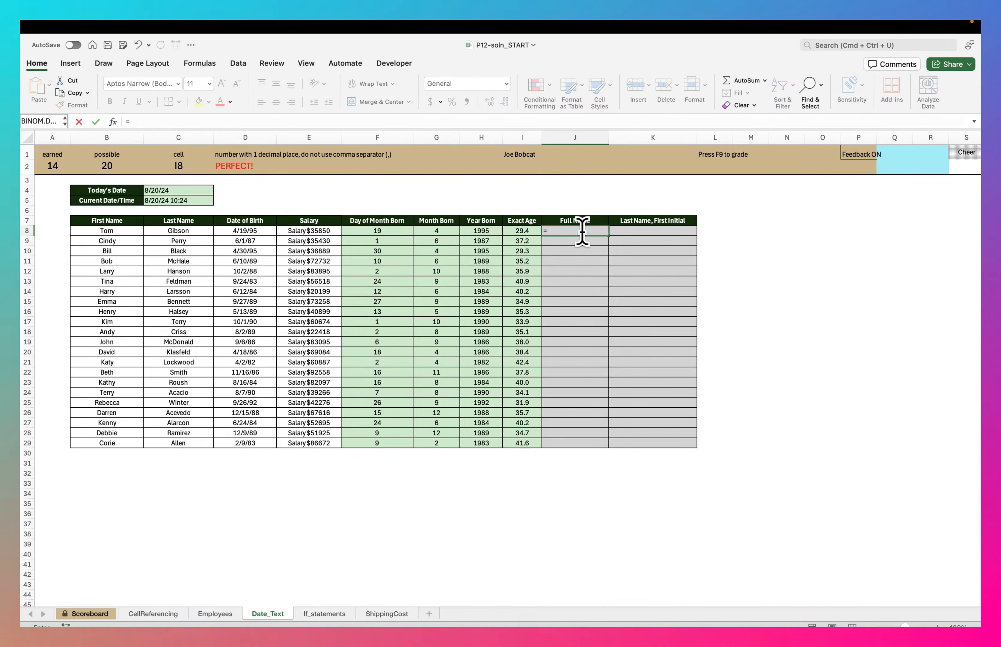
click(112, 230)
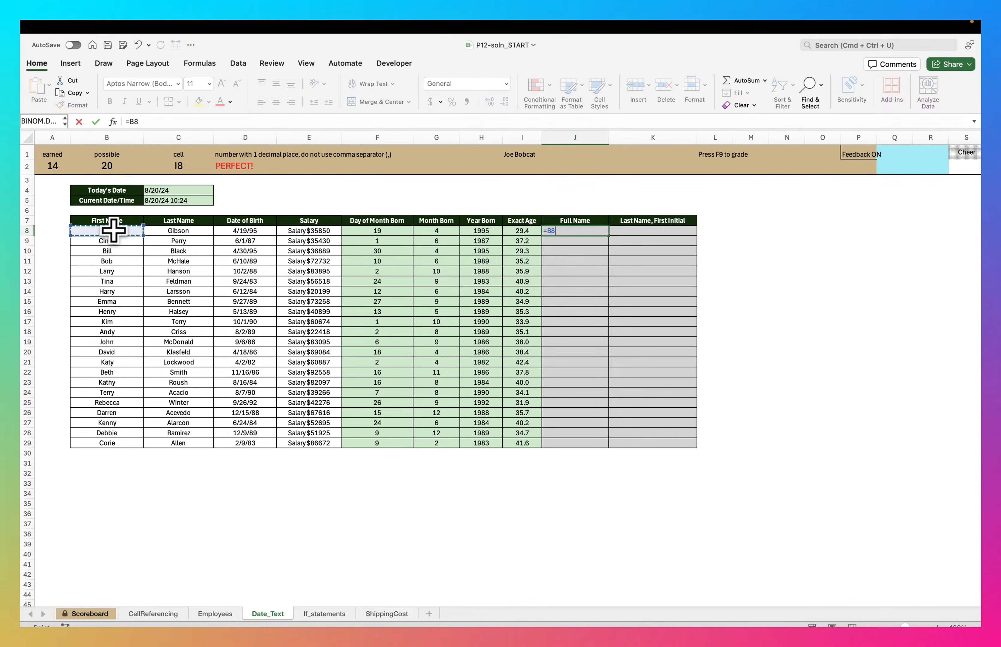
text(&)
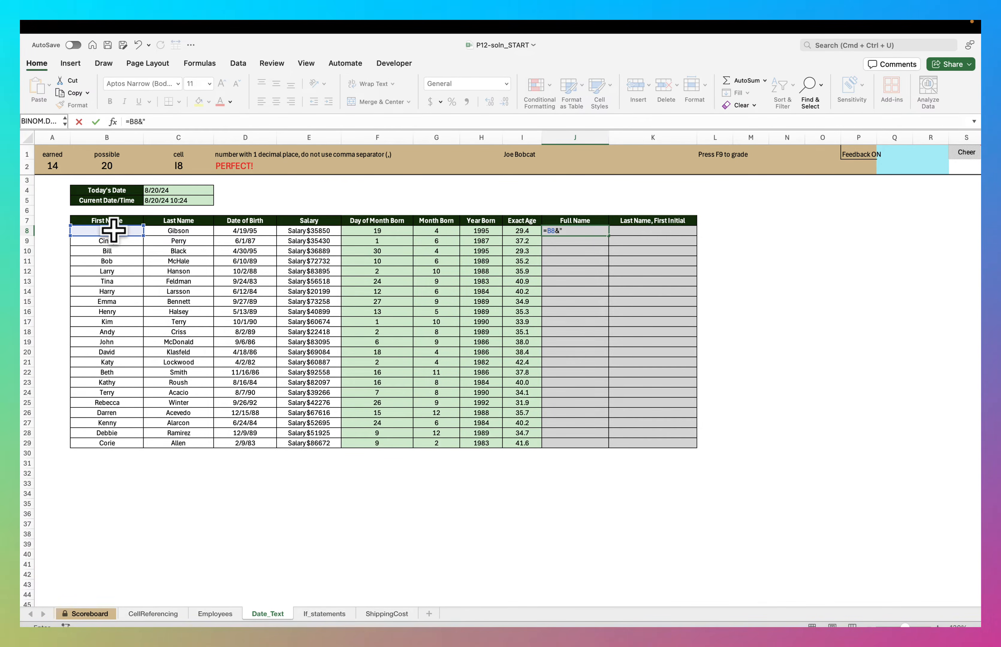
text(" "&)
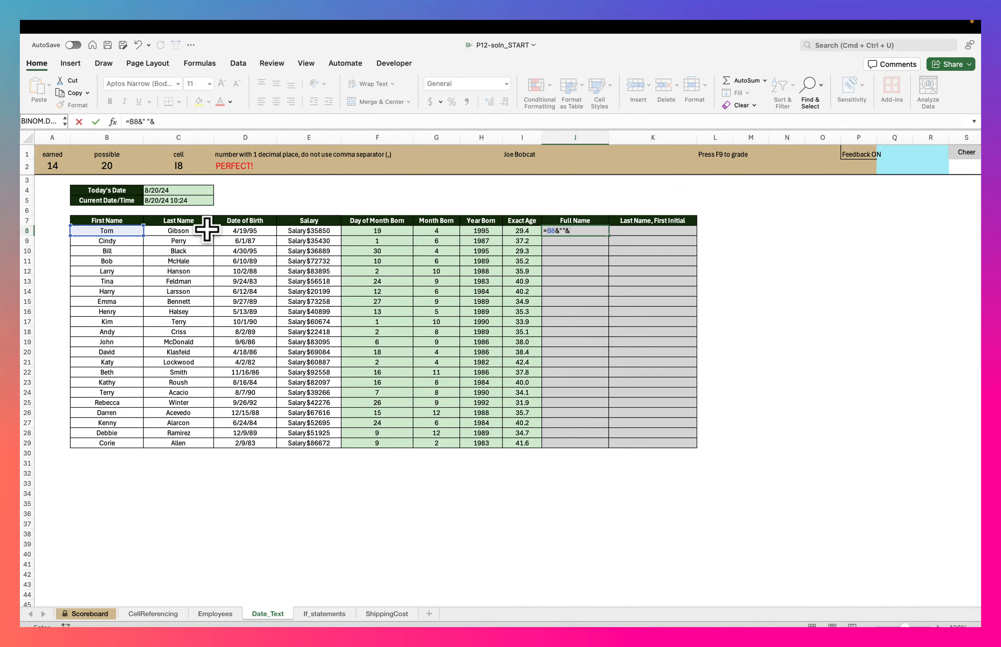
key(Return)
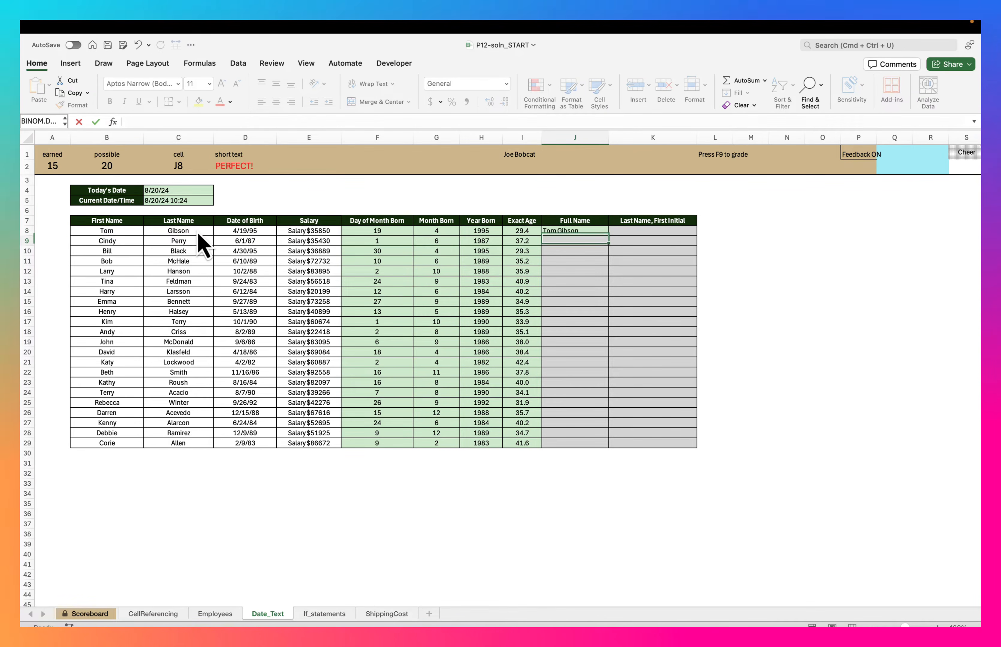
Step: Fill the J8 formula down to J29 and centre the Full Name values
click(590, 231)
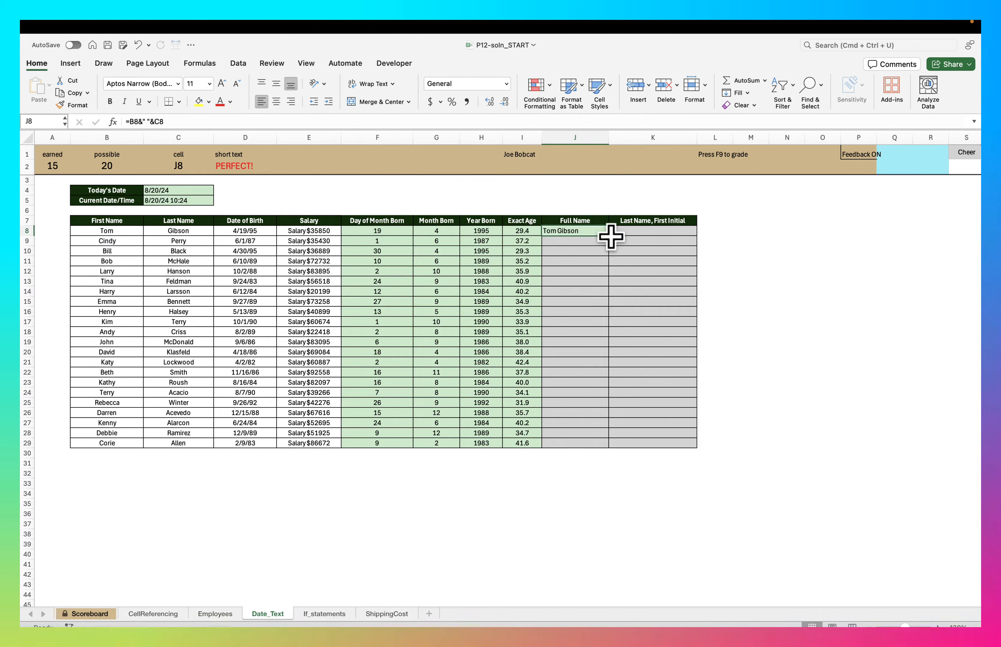
double_click(608, 235)
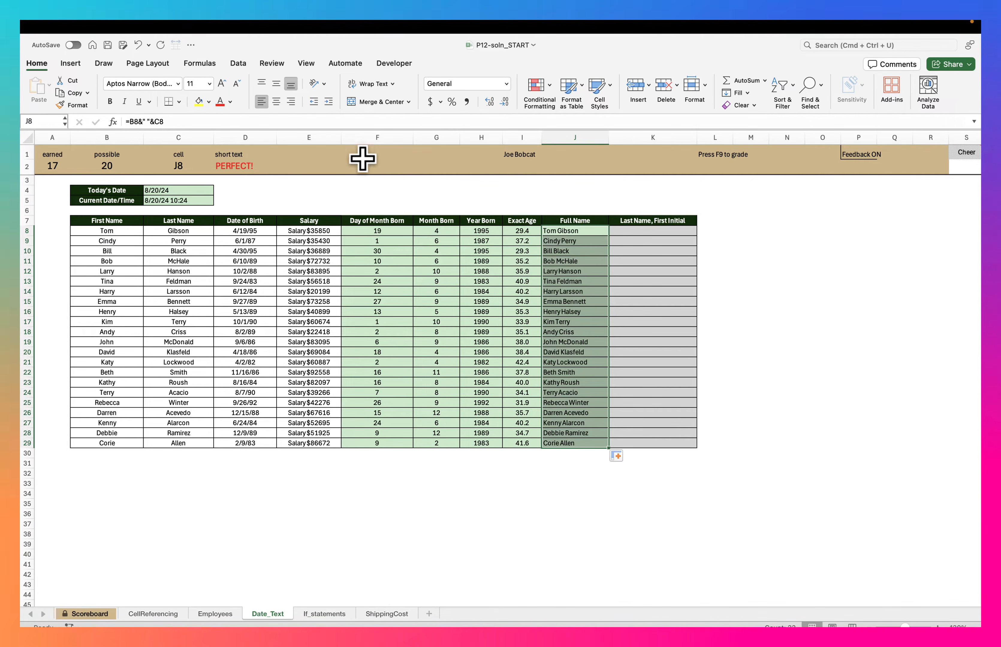
click(276, 102)
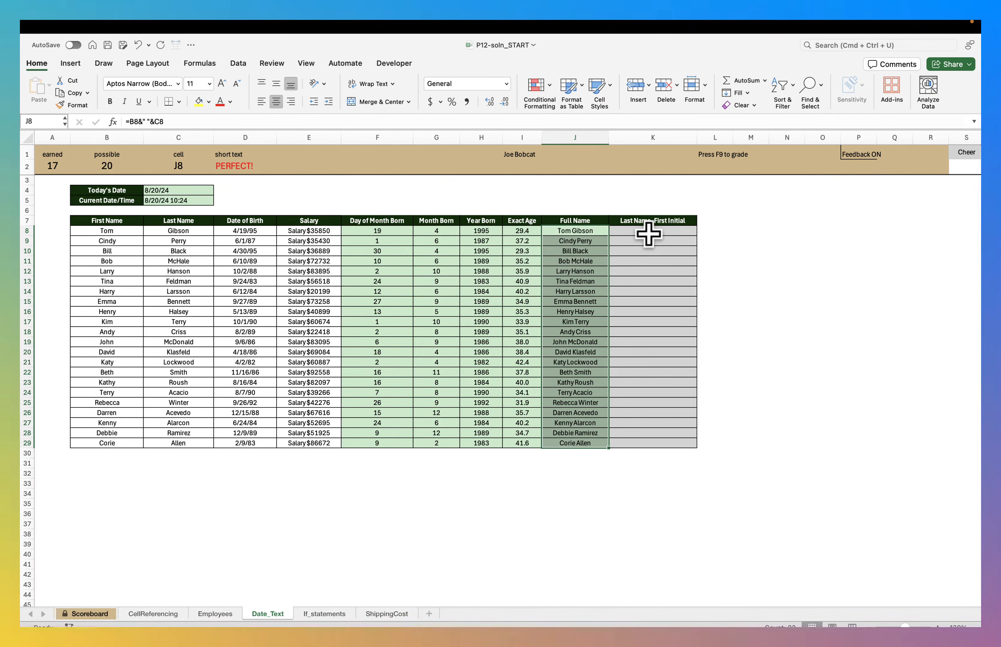
Step: Enter =C8&", "&LEFT(B8,1) in cell K8 to build the last name and first initial
click(648, 233)
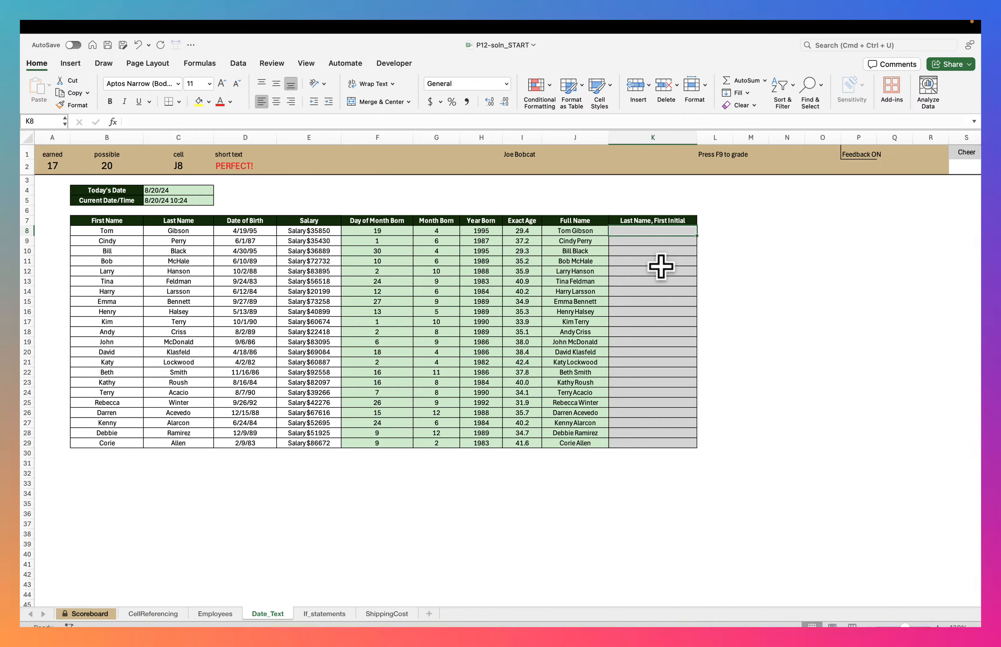
text(=)
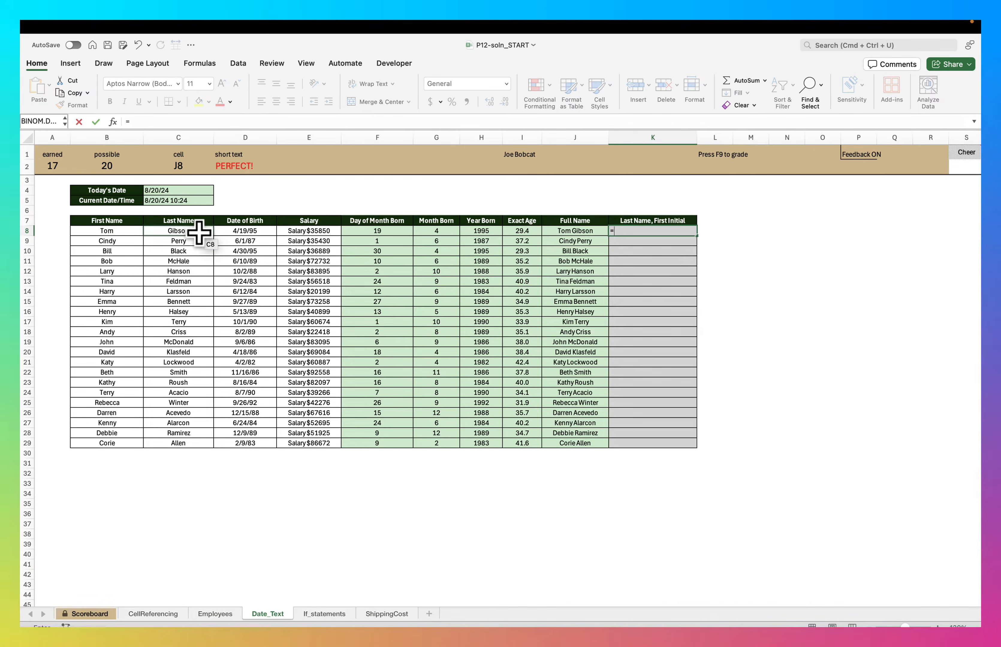
click(198, 231)
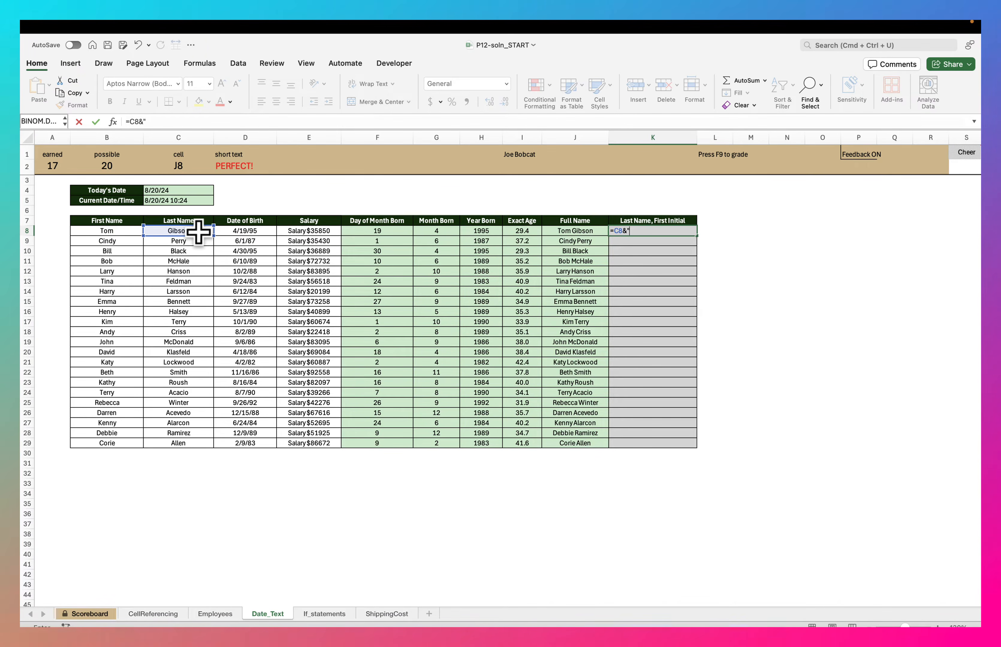
text(&",)
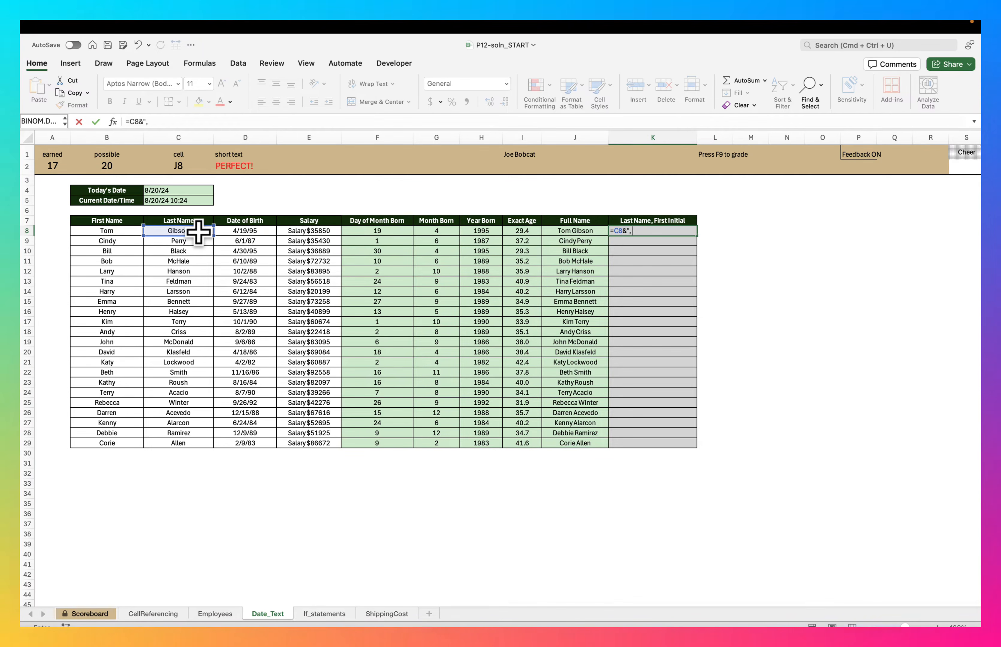
text( ")
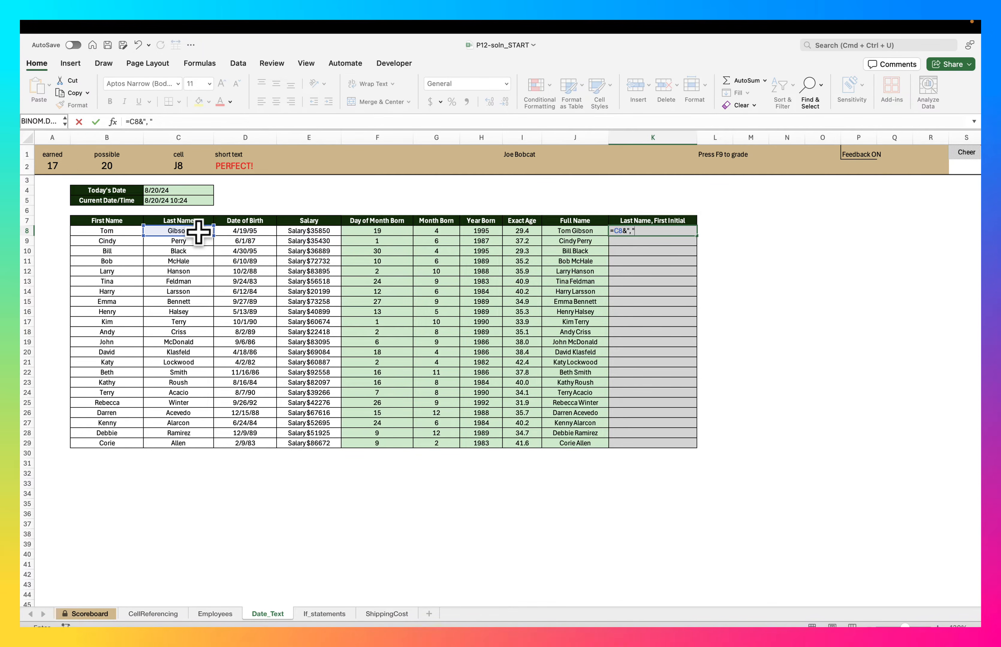
text(&)
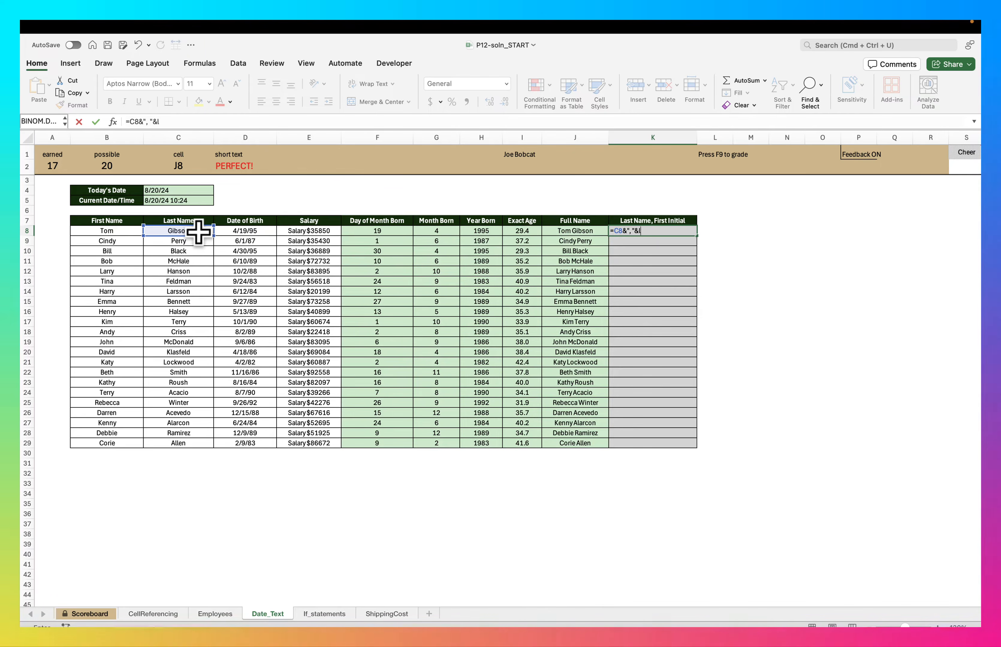
text(lef)
key(BackSpace)
key(BackSpace)
key(BackSpace)
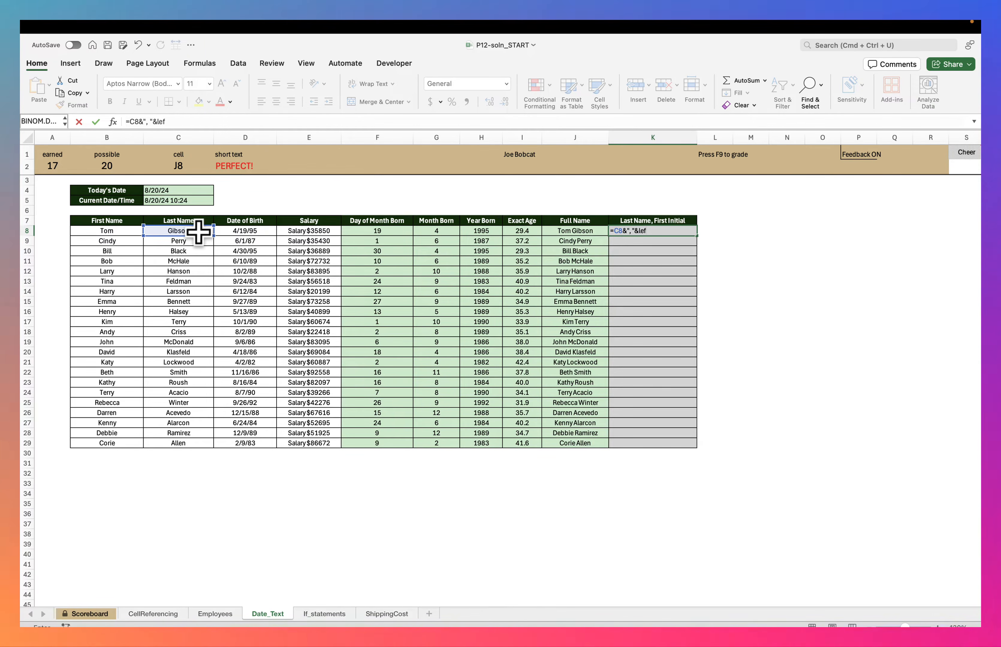
text(LEFT)
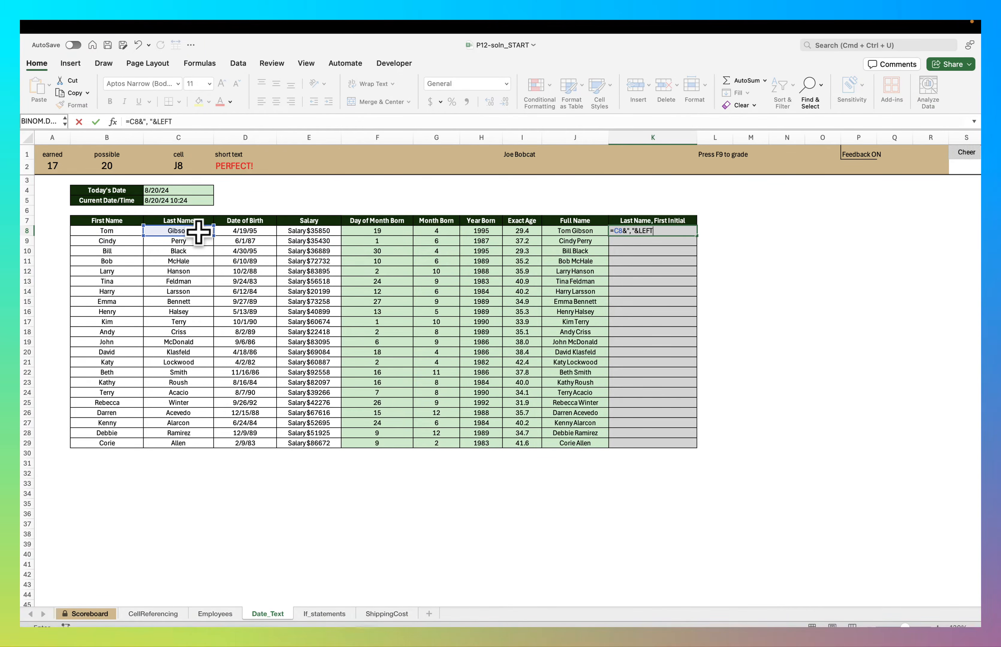
text(()
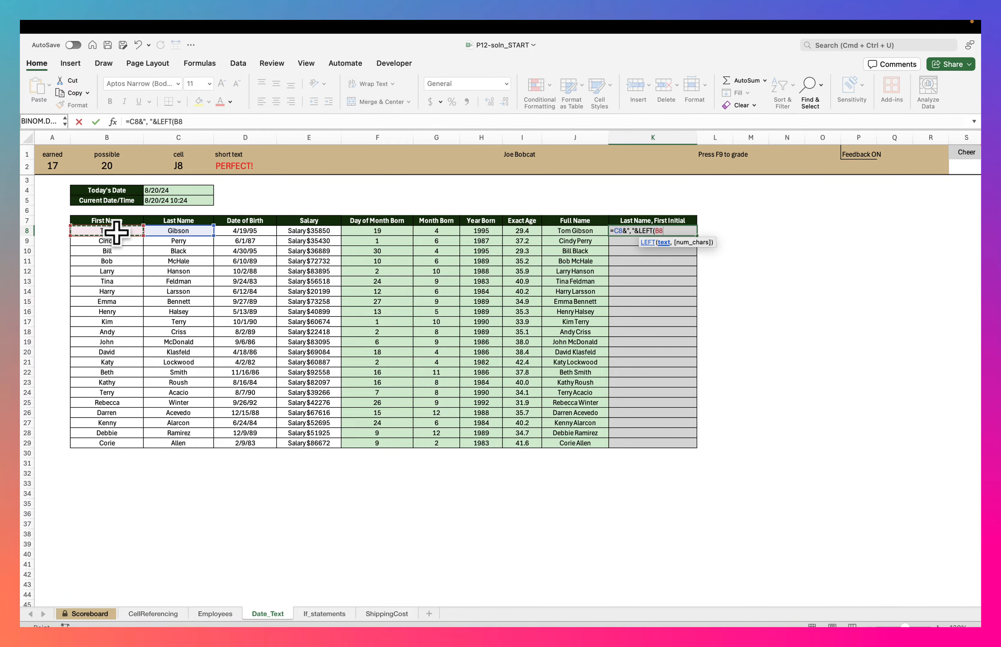
text(,1)
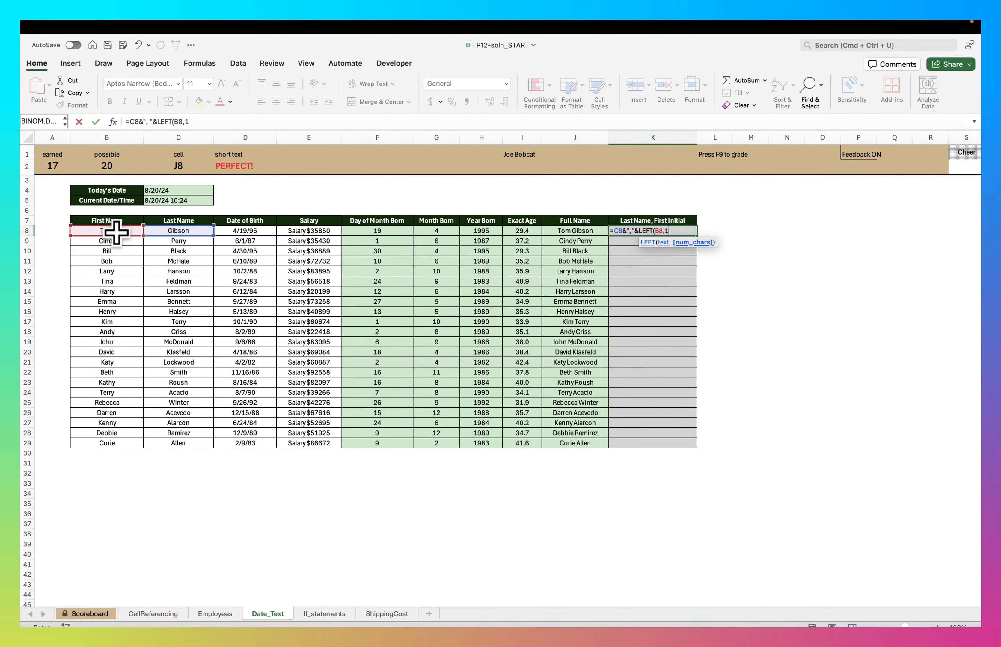
text())
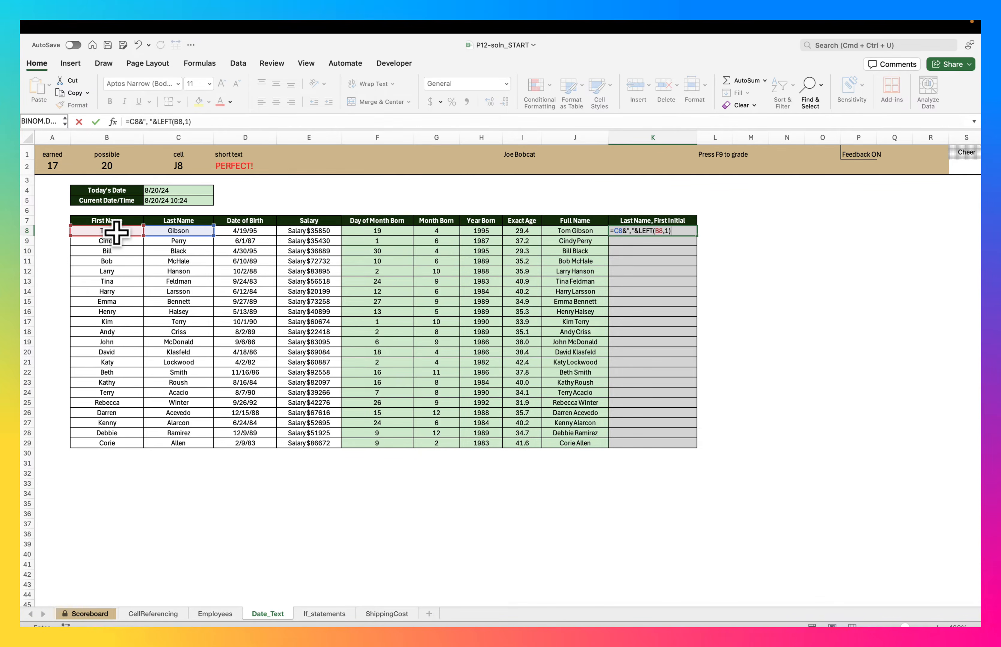
key(Return)
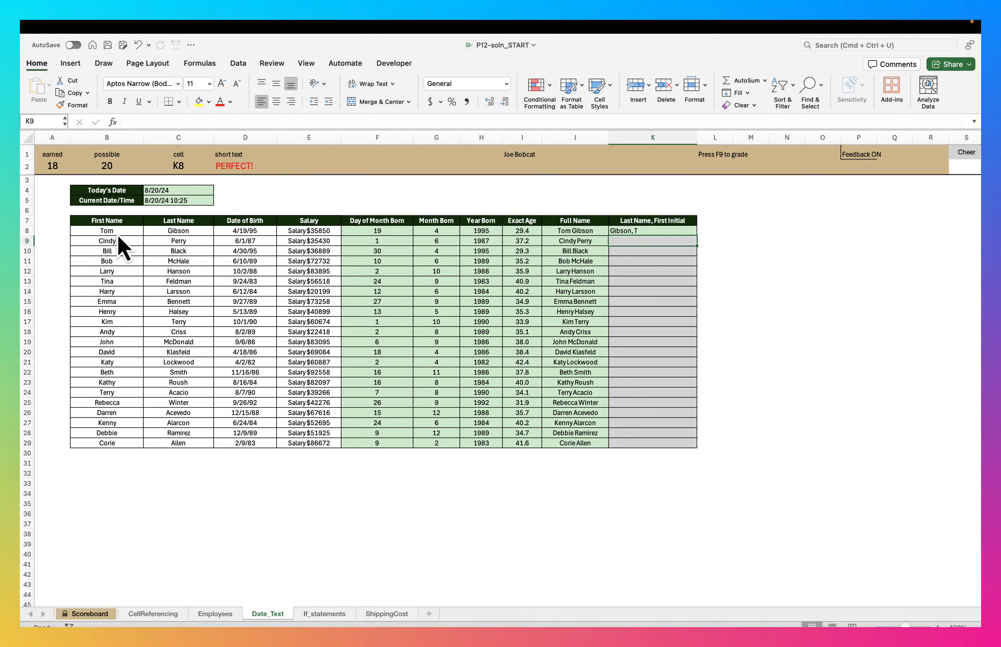
Step: Fill the K8 formula down to K29 and centre the Last Name, First Initial values
click(665, 231)
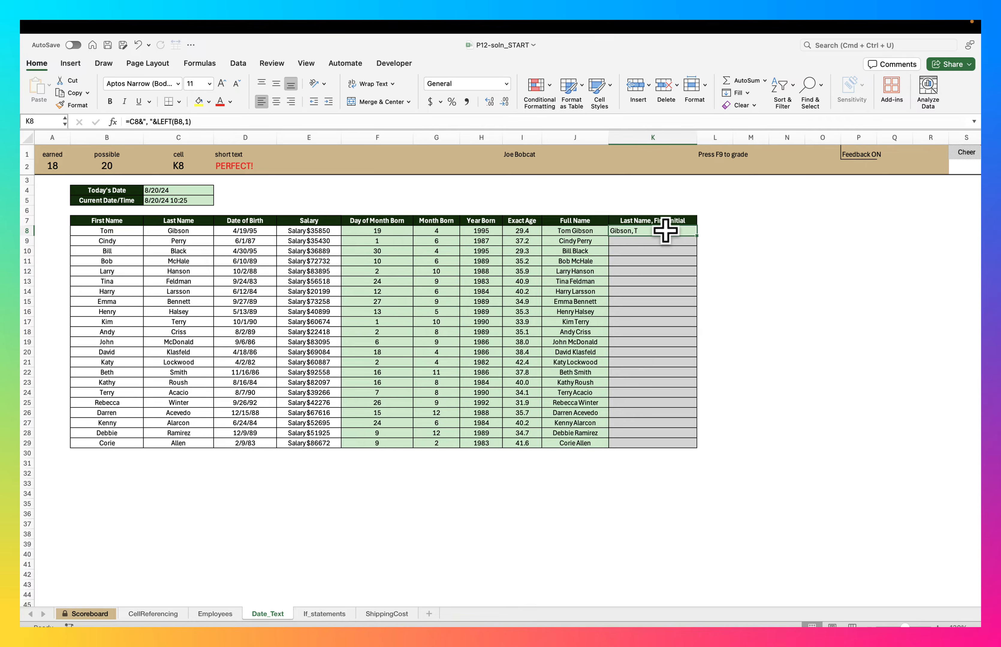
double_click(696, 235)
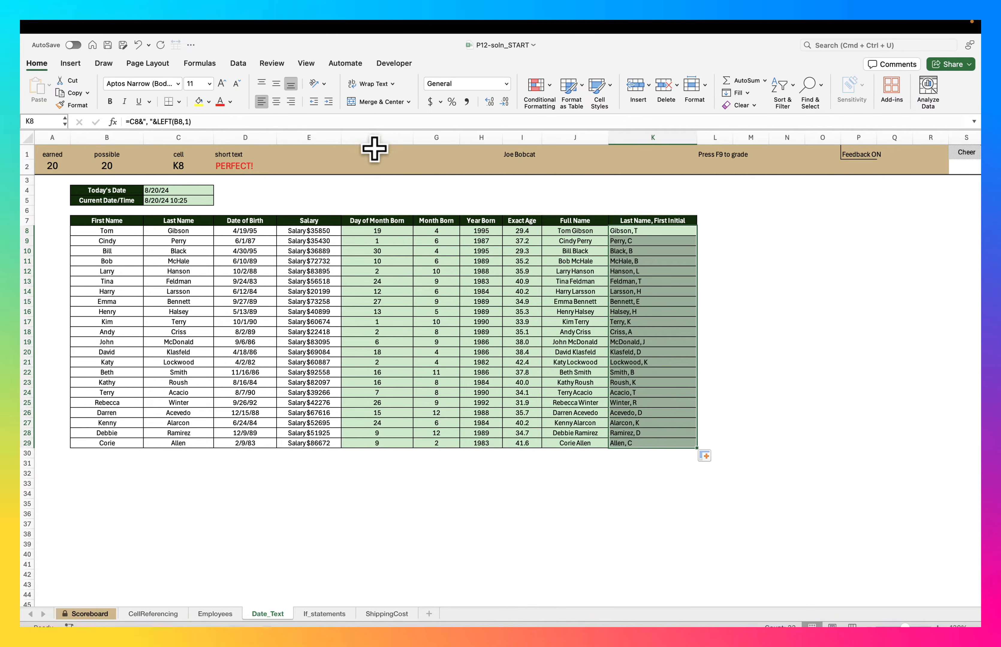
click(276, 101)
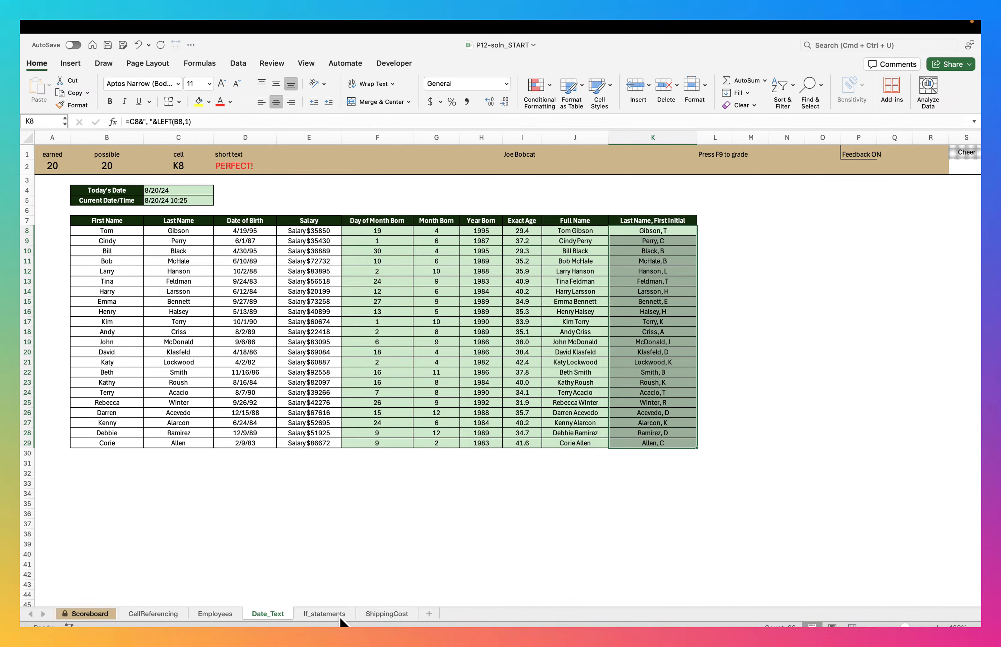
click(346, 532)
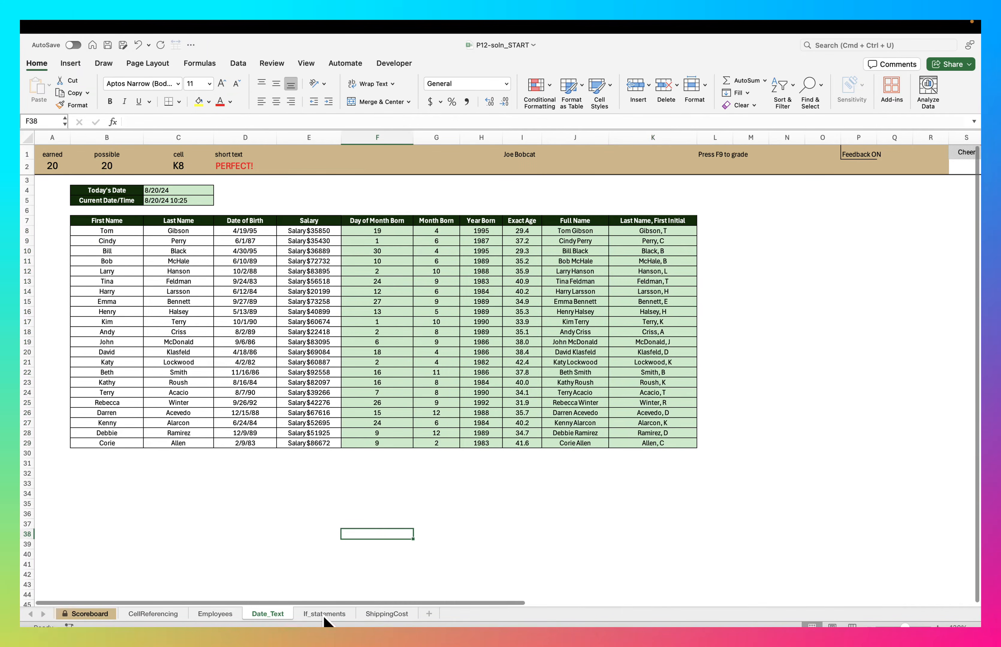
Step: On the If_statements sheet, start an IF formula in cell G5 with the logical test F5="Yes" on its own line
click(323, 614)
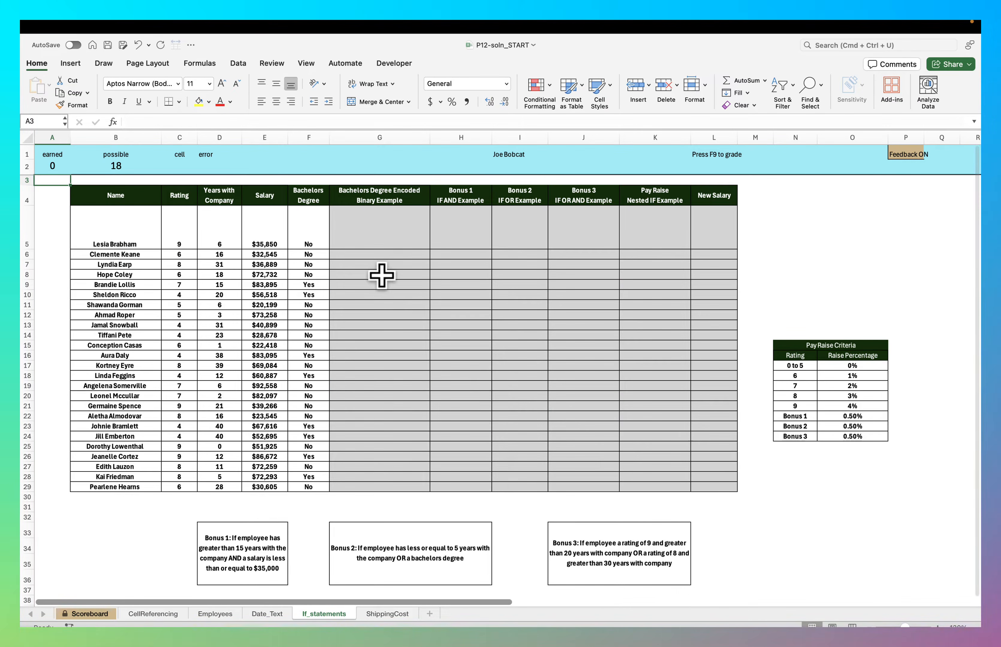
click(380, 241)
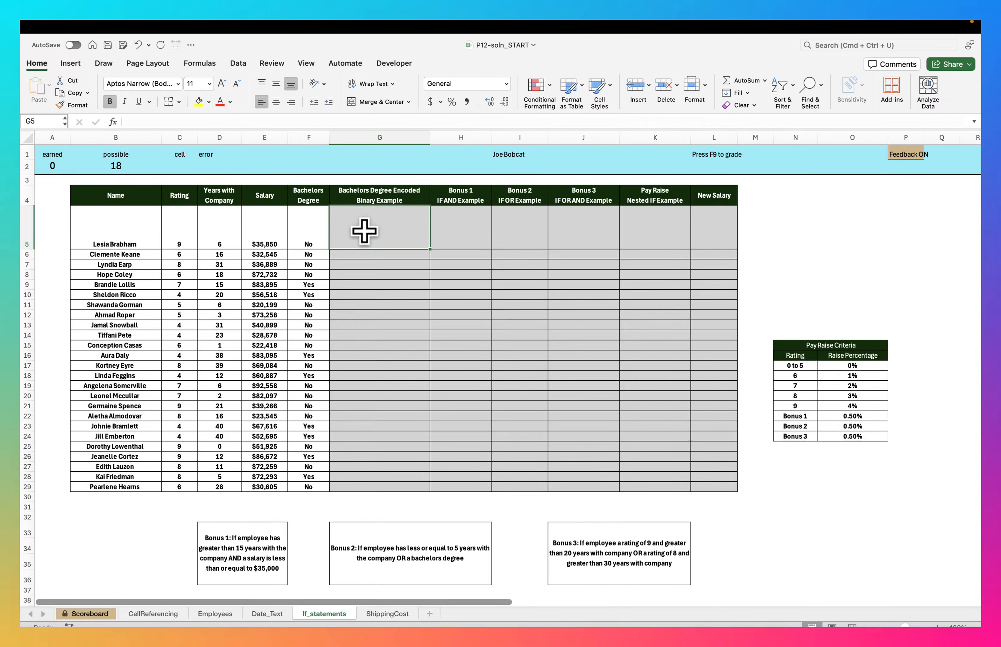
text(=)
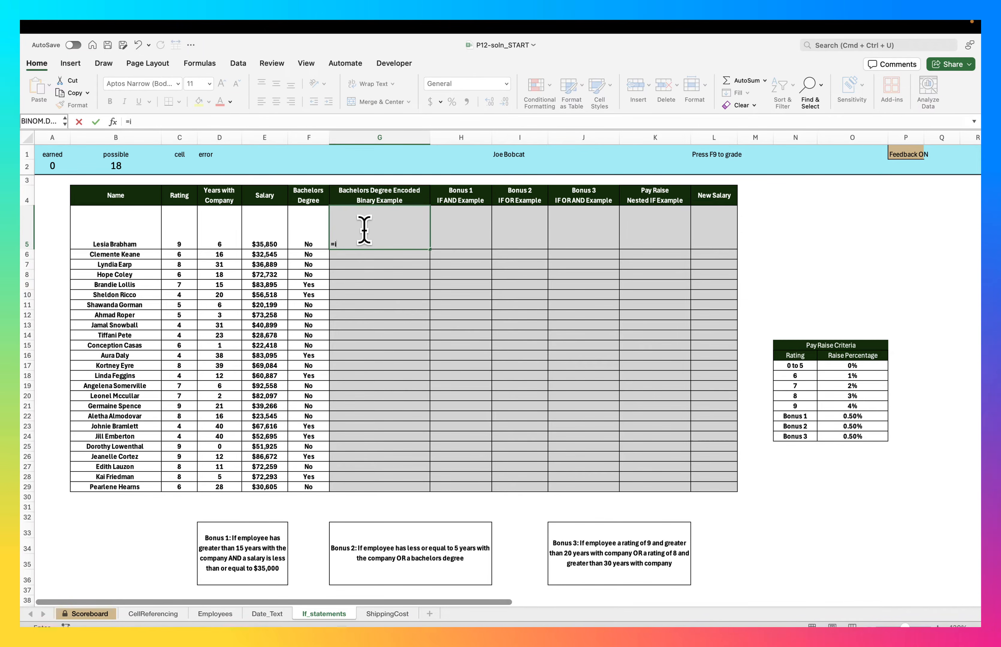
text(if)
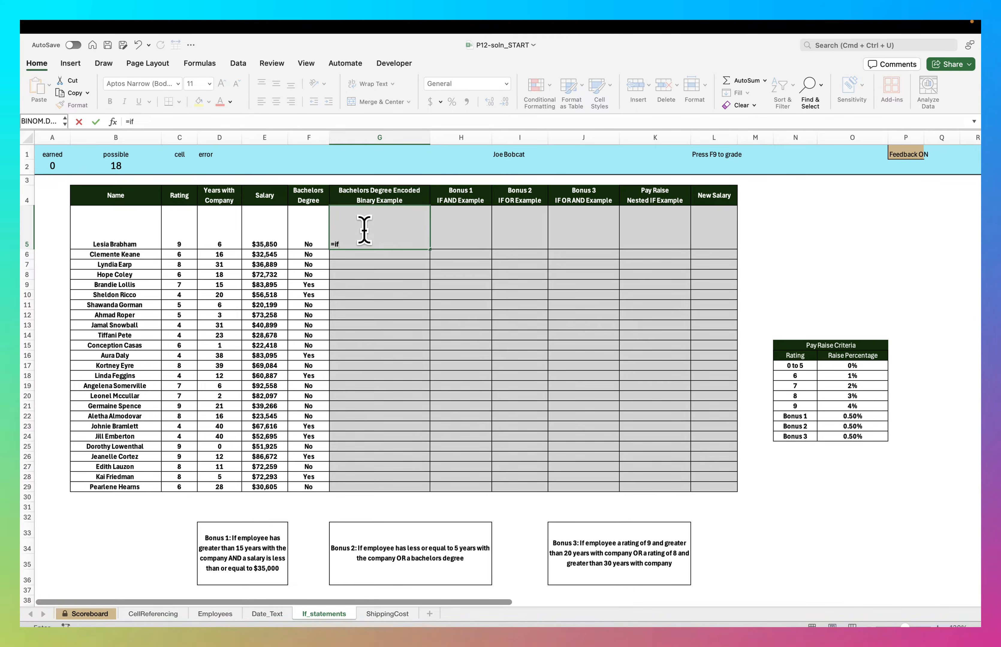
text(()
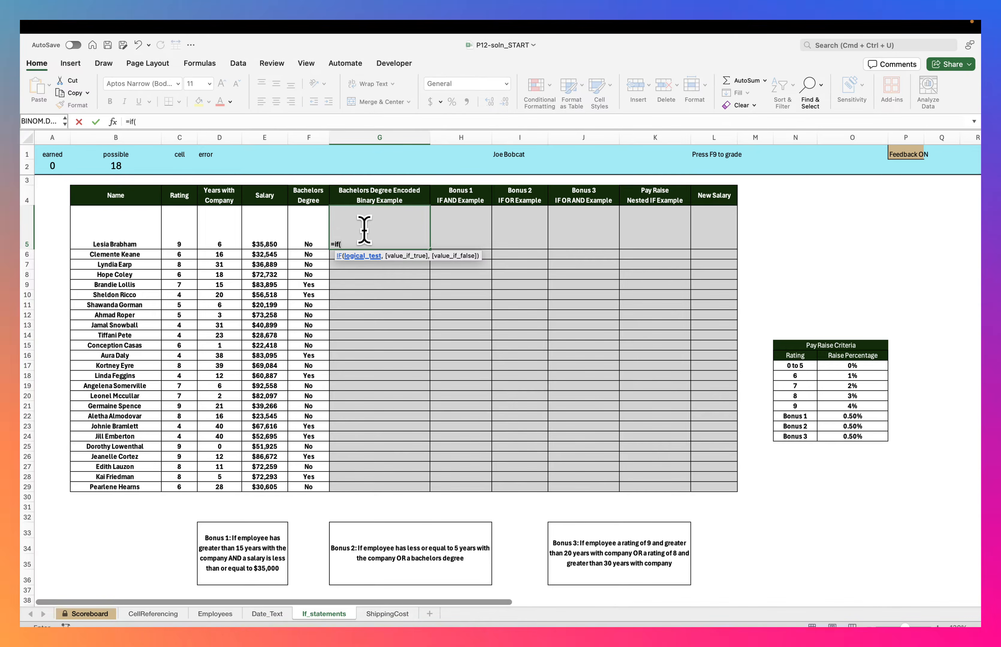
key(alt+Return)
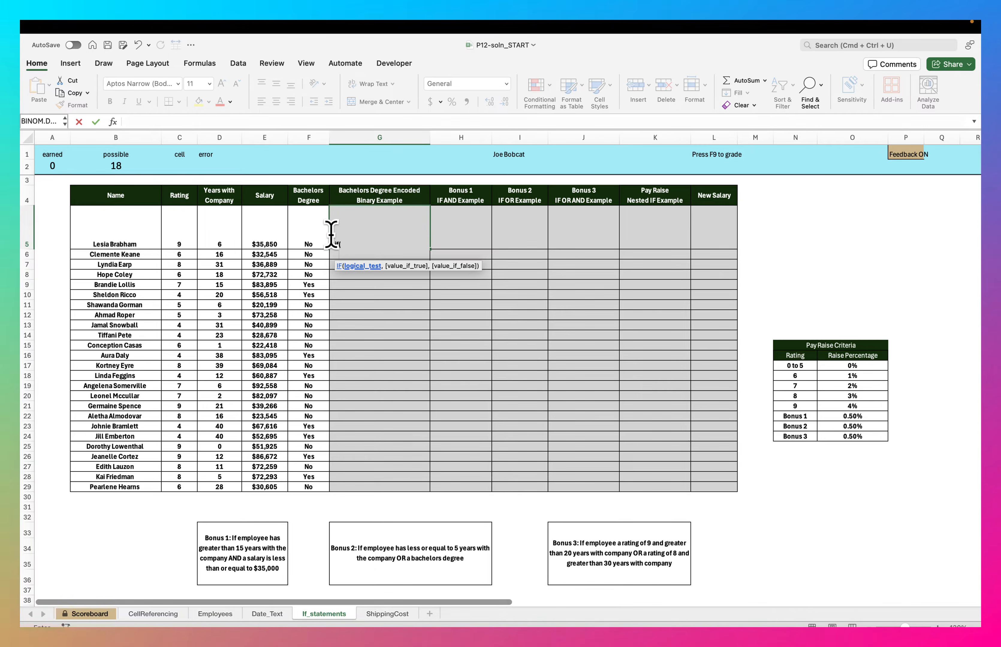
click(295, 223)
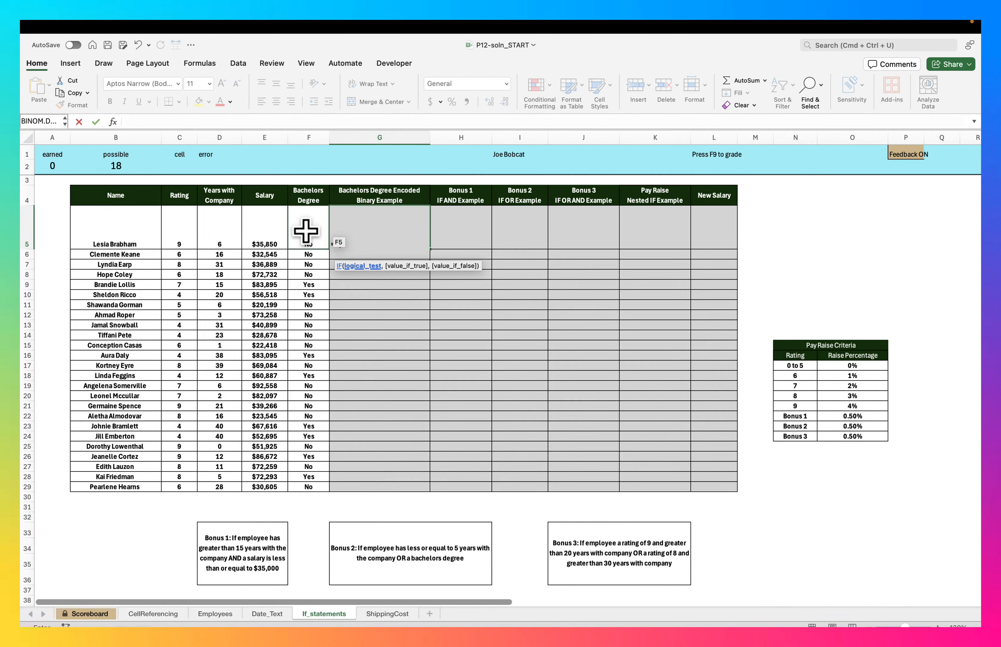
click(305, 231)
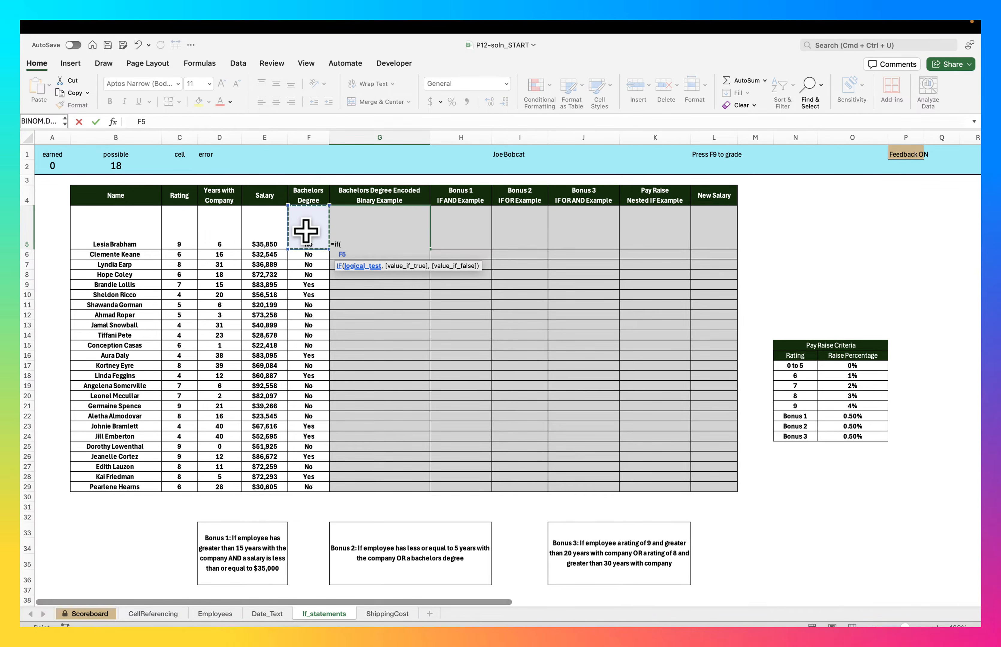
text(=)
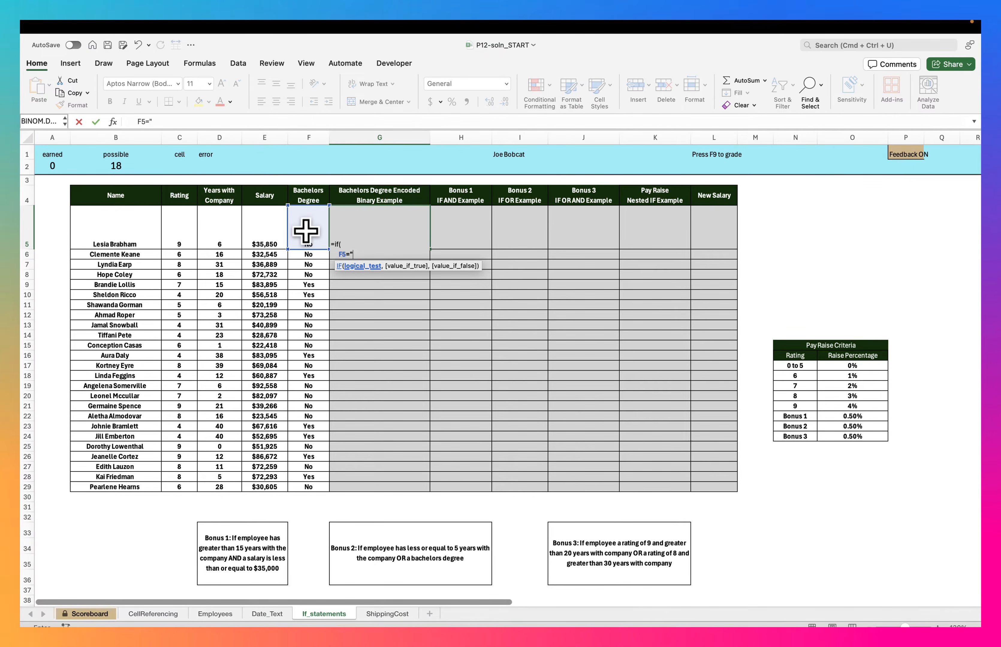
text("Yes")
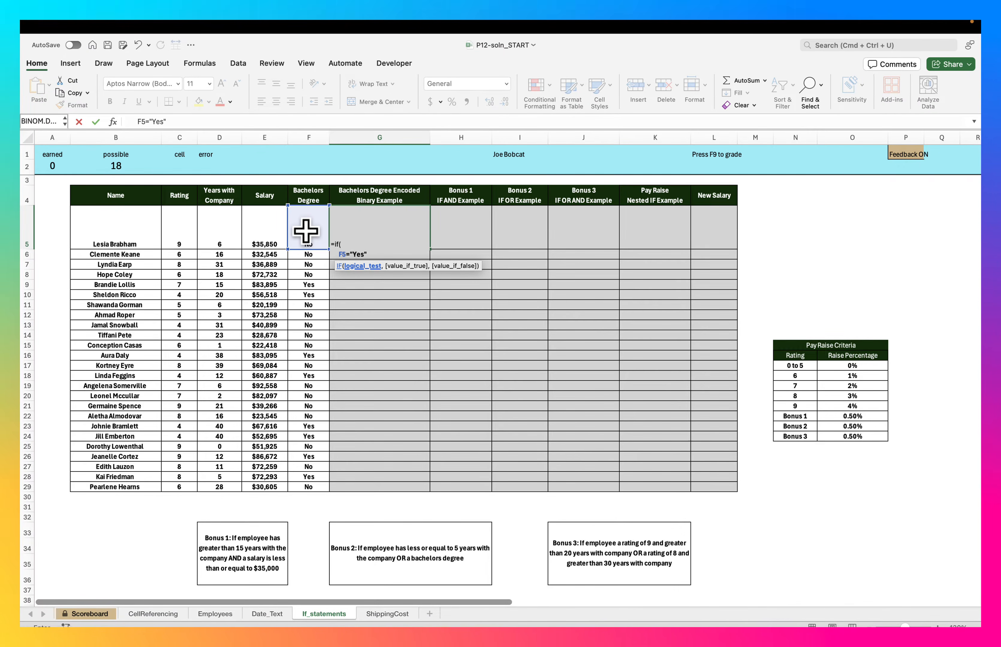
text(,)
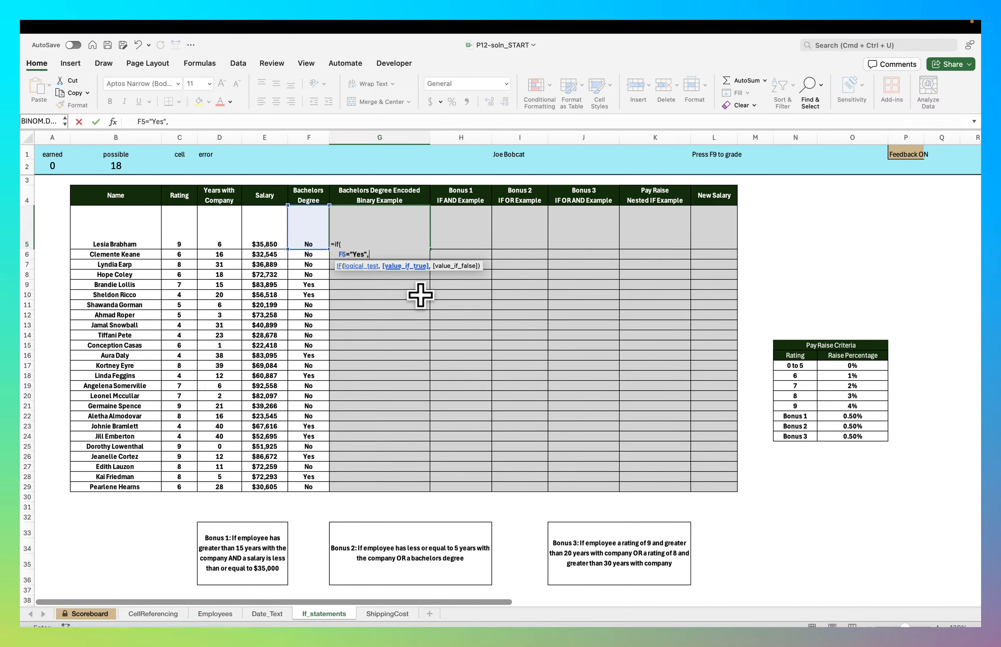
Step: Complete the G5 IF formula with 1 if true and 0 if false, each on its own line, and commit it
key(alt+Return)
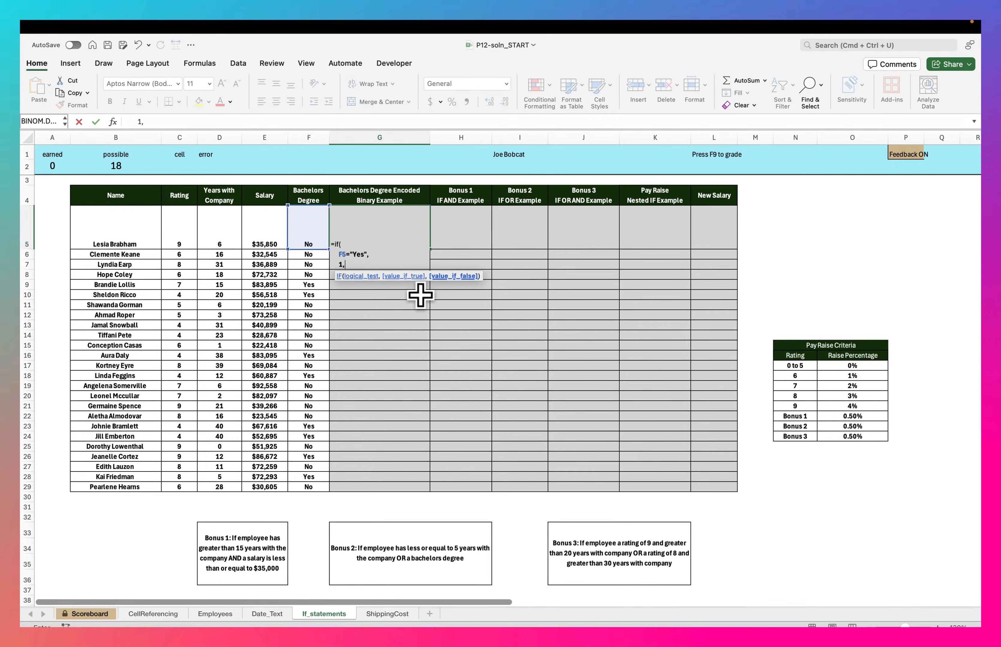
key(alt+Return)
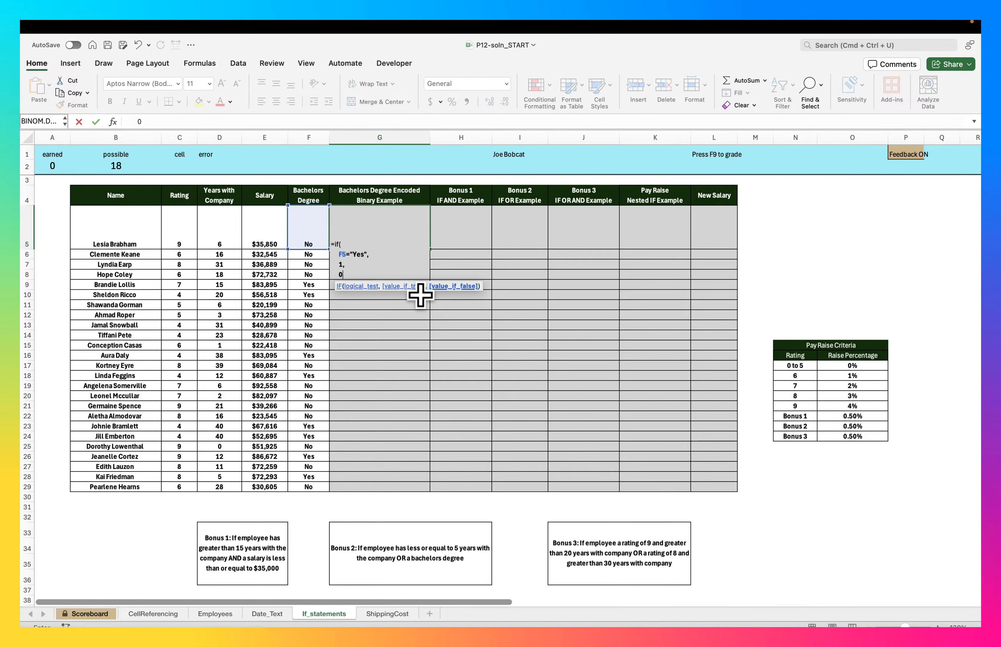
key(alt+Return)
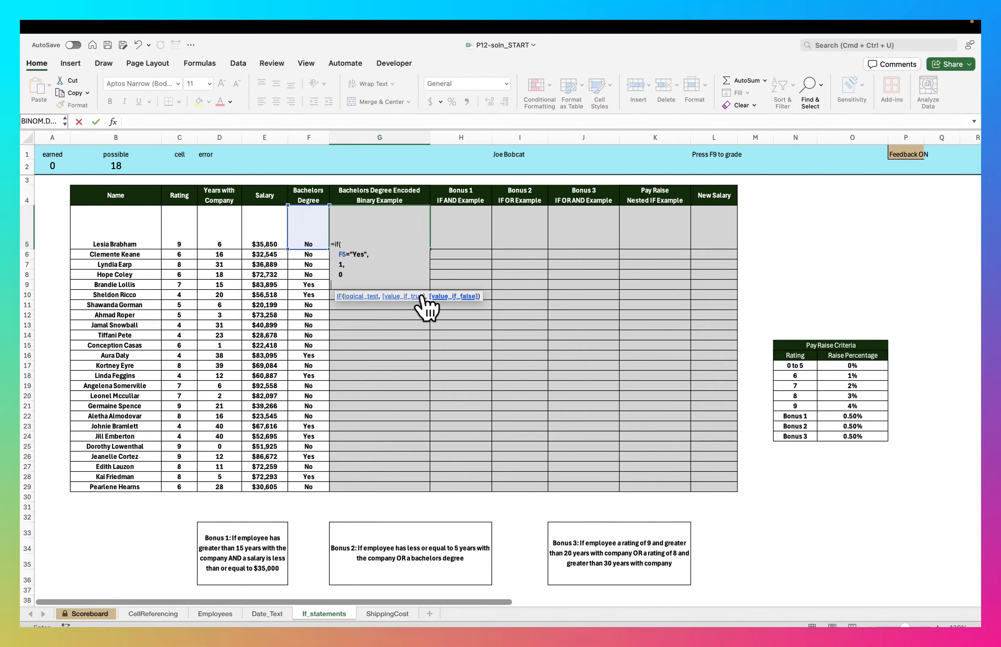
text())
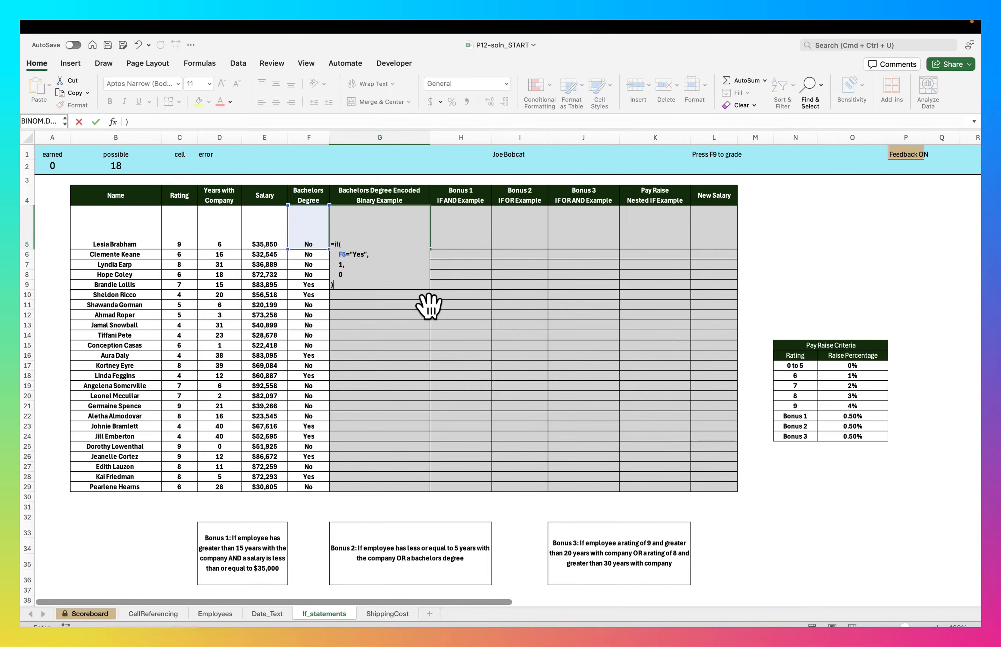
click(346, 254)
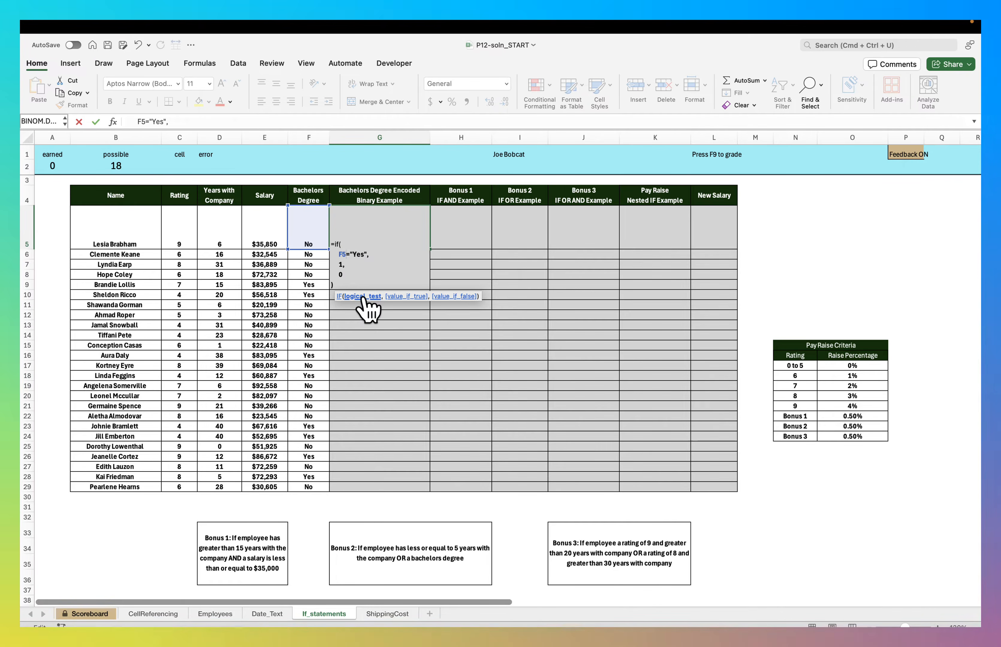
click(340, 265)
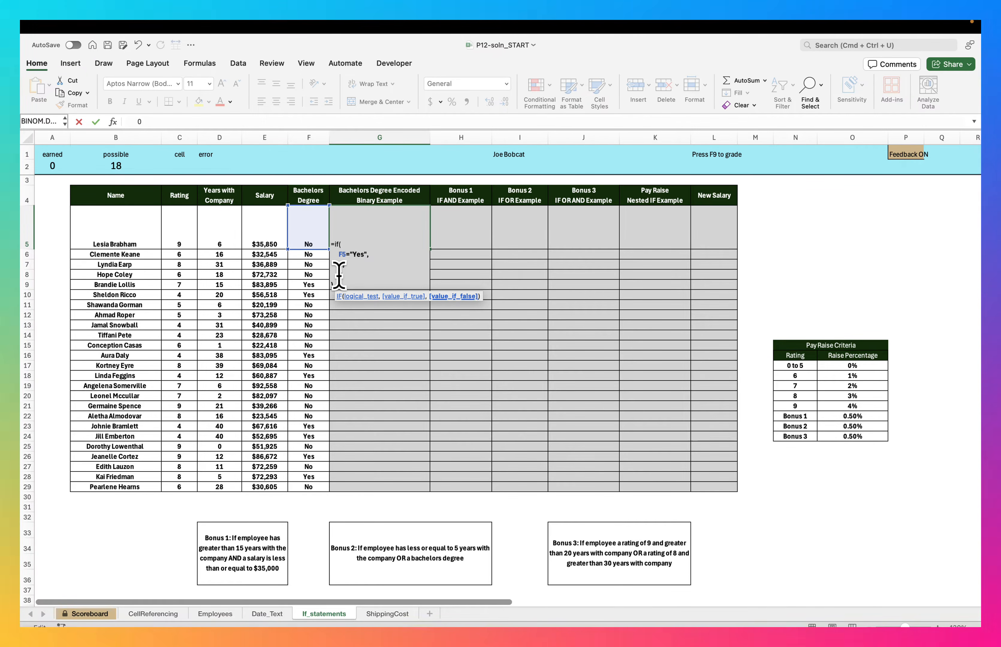
key(Return)
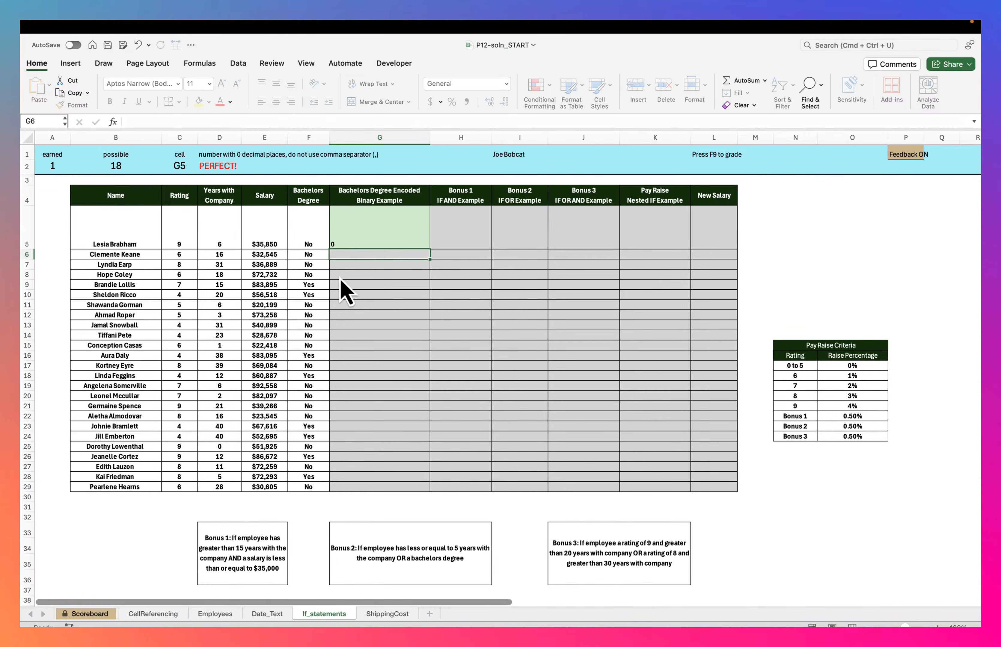
Step: Fill the G5 formula down to G29 and centre the Bachelors Degree Encoded values
click(383, 225)
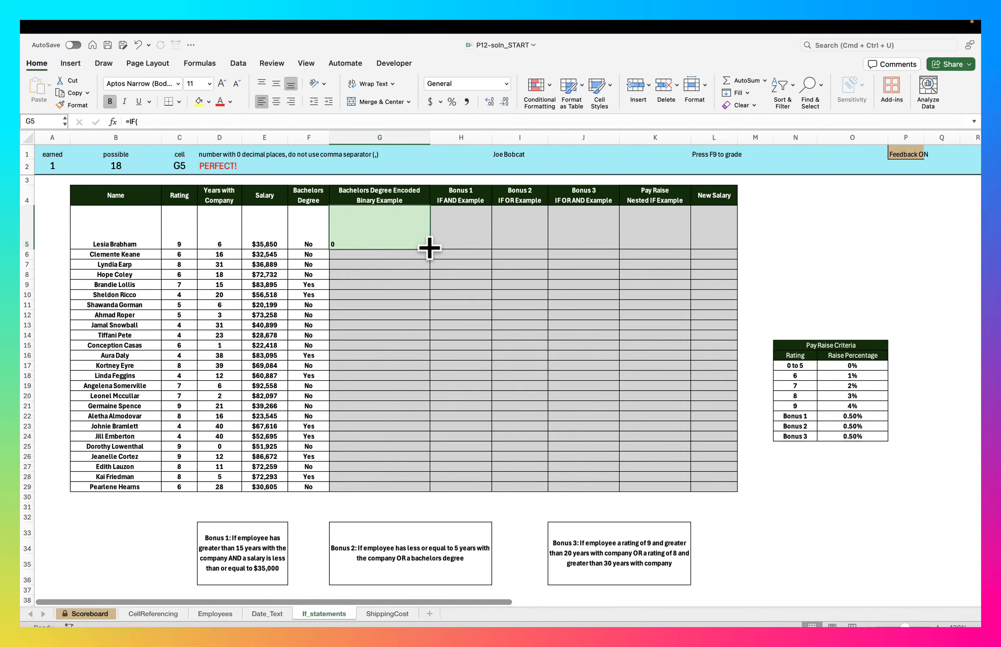
double_click(428, 249)
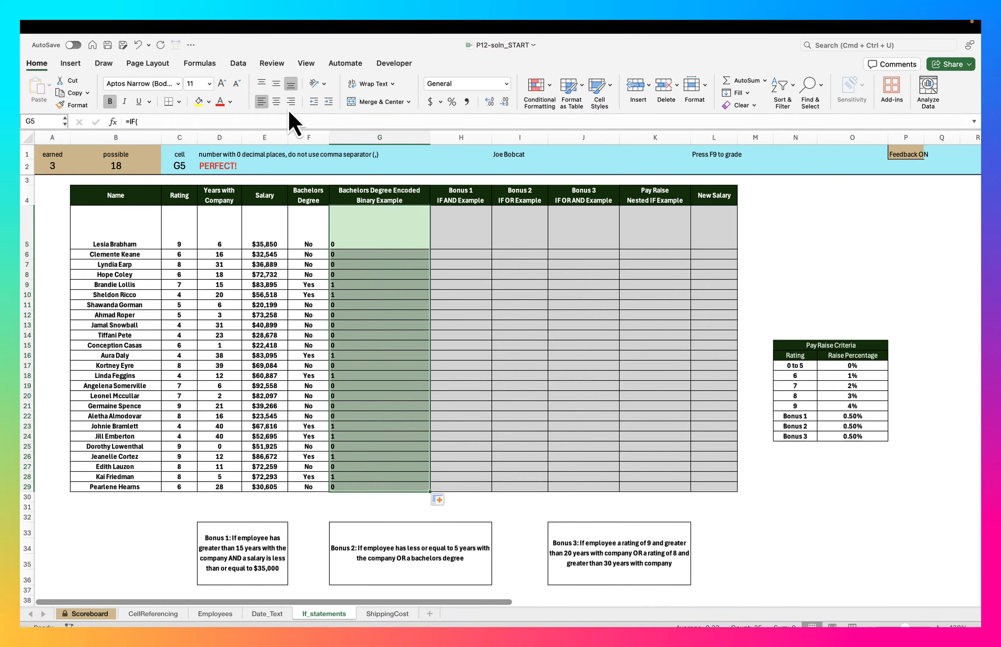
click(276, 102)
Step: Start the Bonus 1 formula =IF(AND( in cell H5 on separate lines, referencing years with company in D5 as the first condition
click(463, 228)
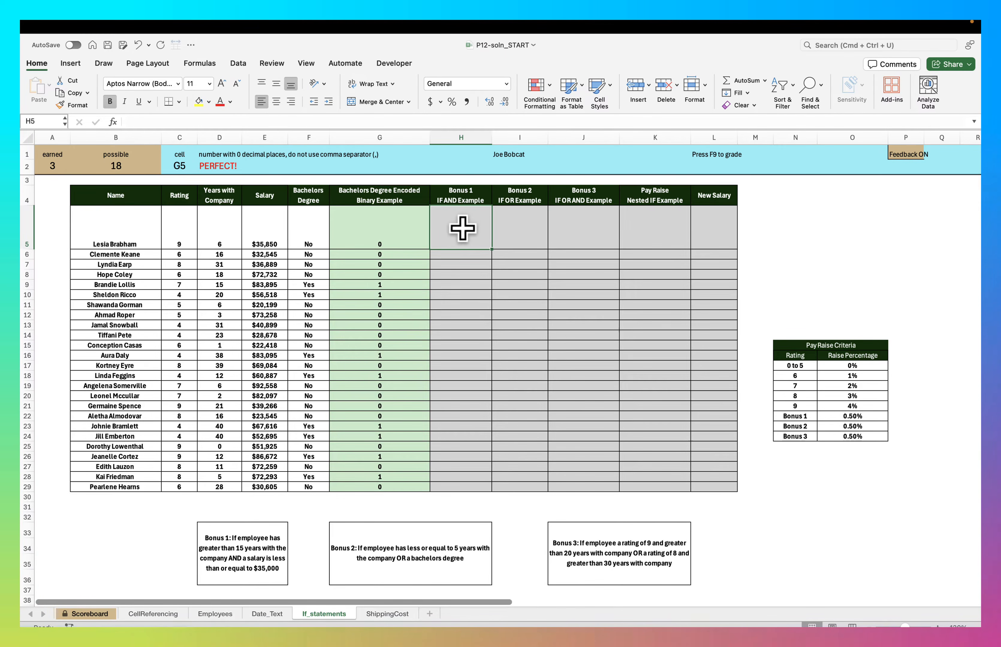
text(=)
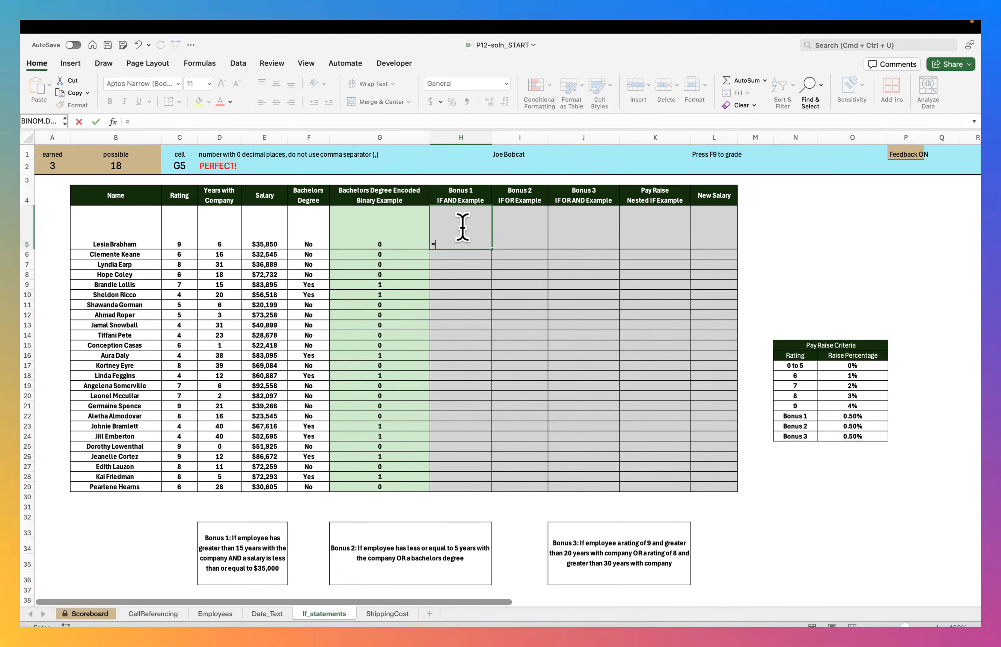
text(IF()
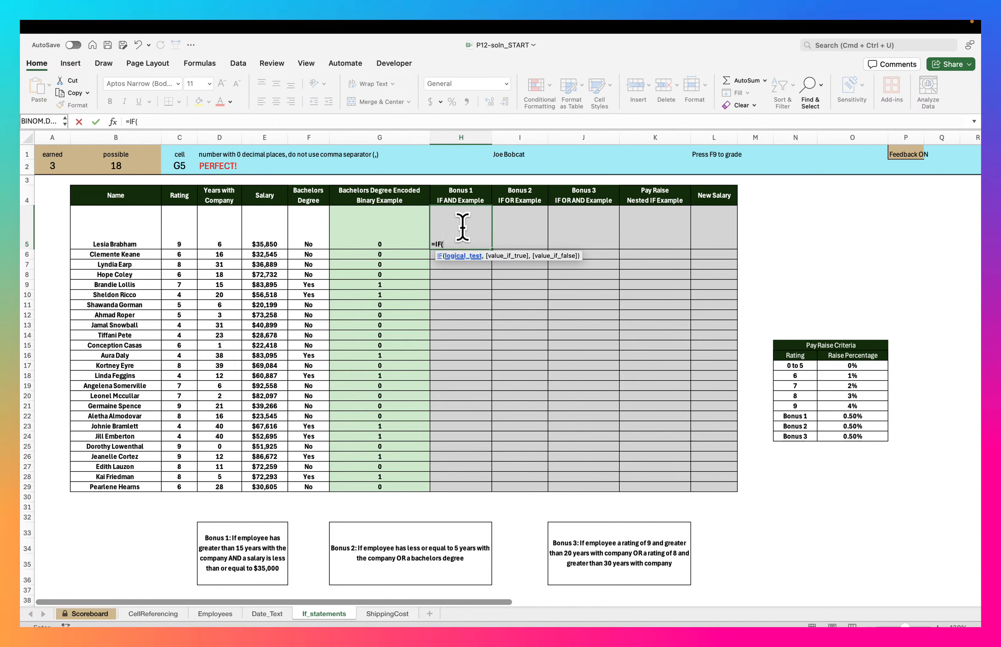
key(alt+Return)
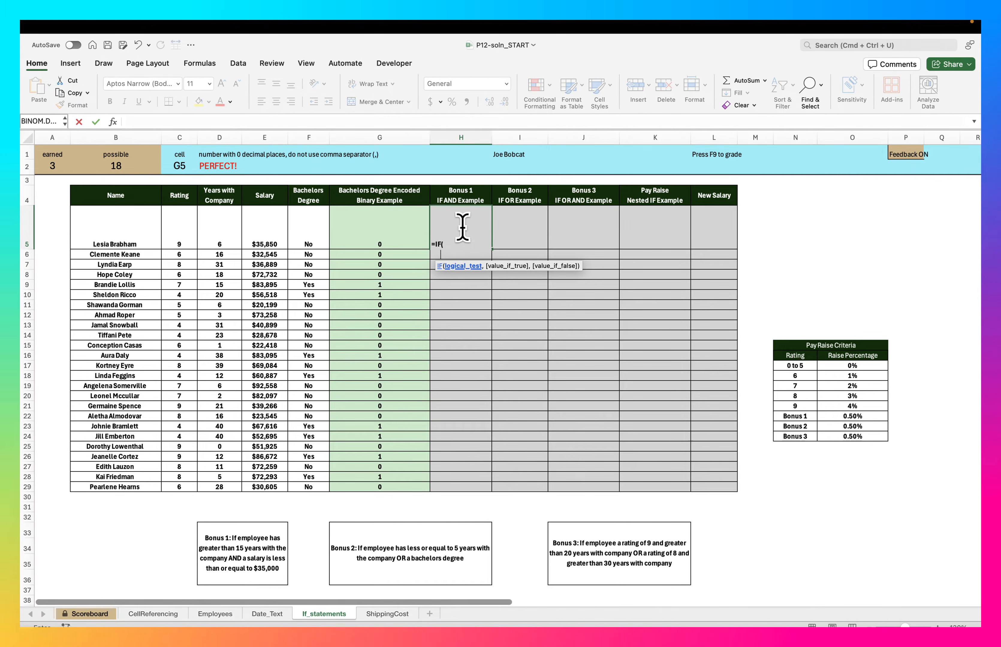
text(AND)
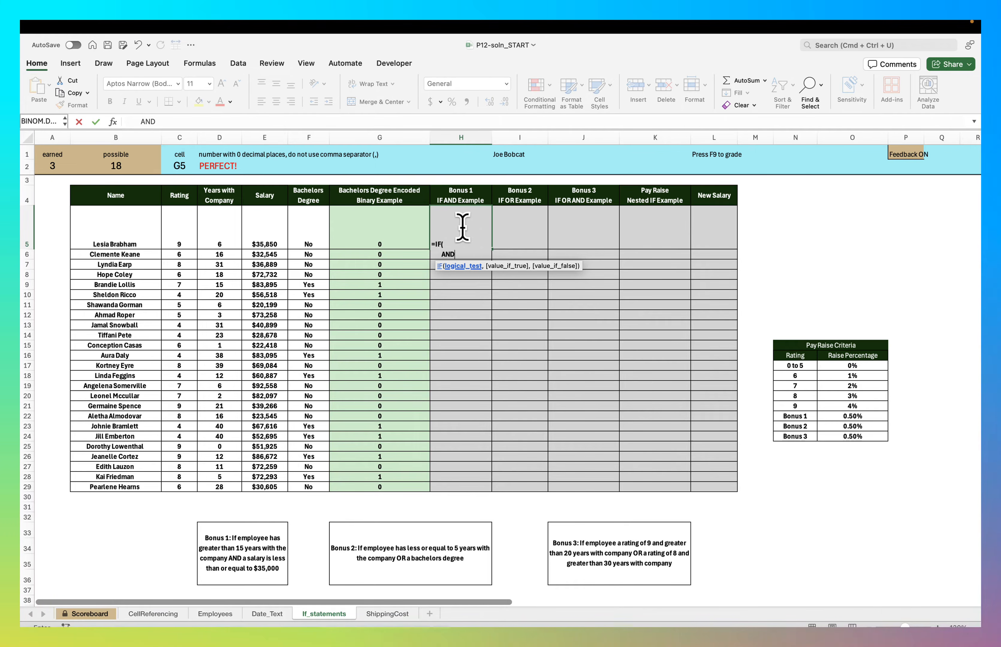
text(()
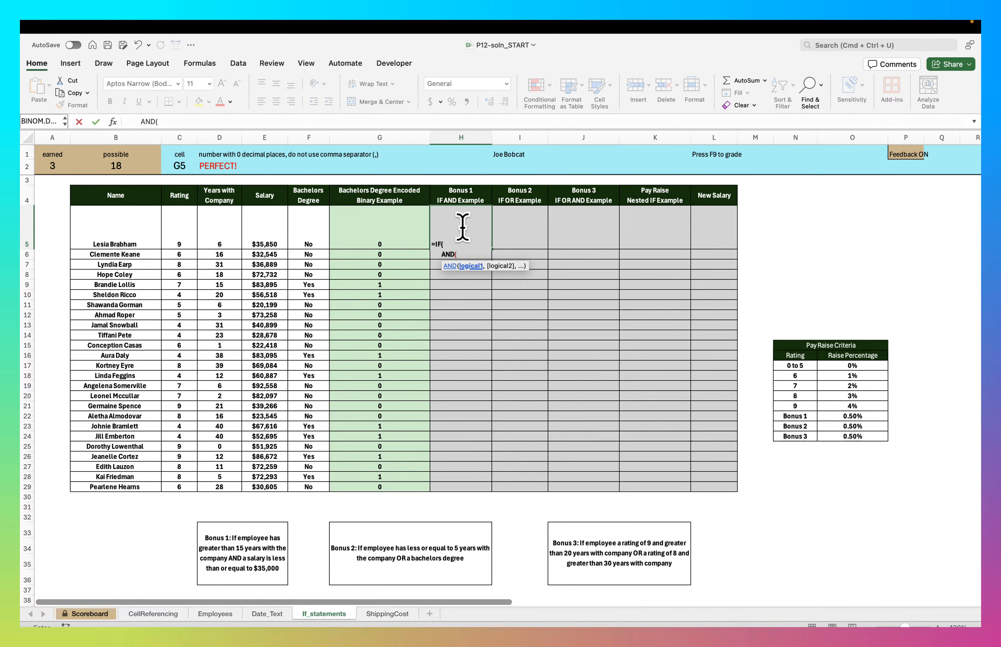
key(alt+Return)
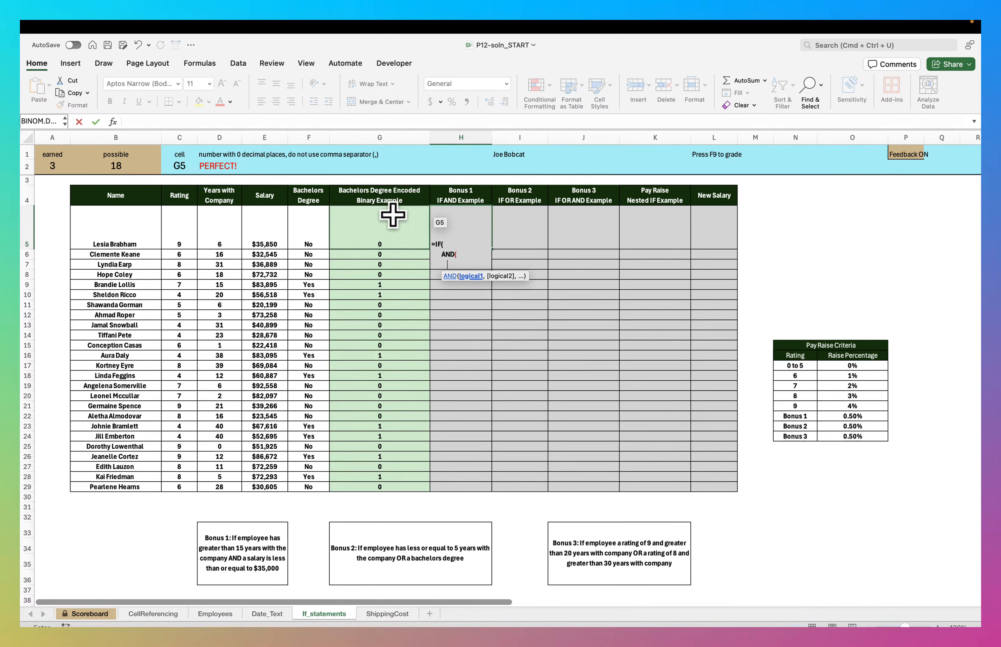
click(215, 237)
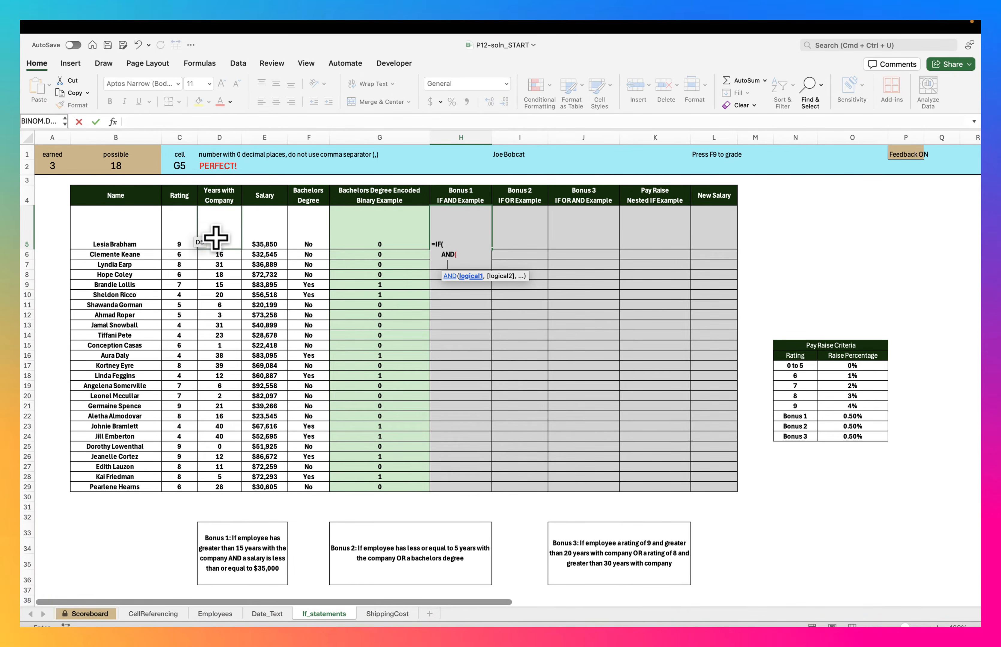
Step: Add D5>15 as the first condition of the AND test in the Bonus 1 formula, ending with a comma and line break
click(214, 238)
text(>)
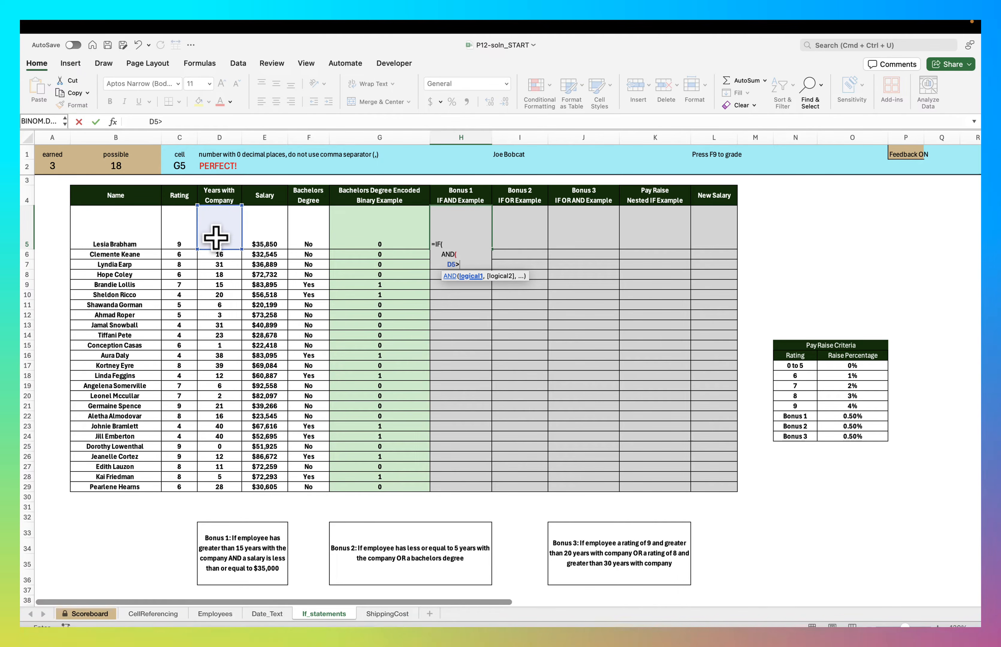
text(15)
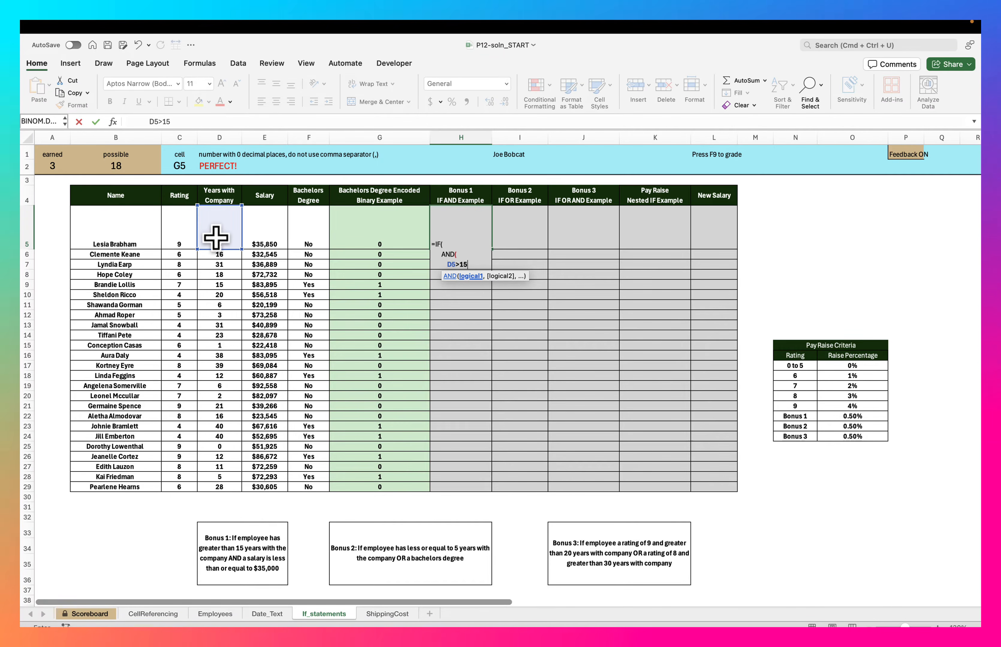
text(,)
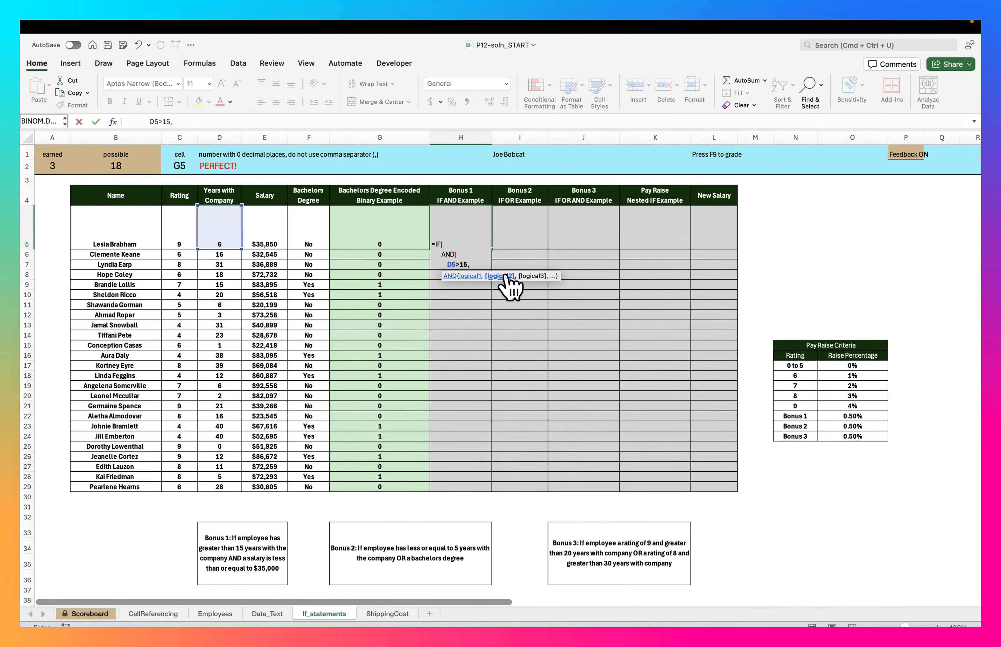
key(alt+Return)
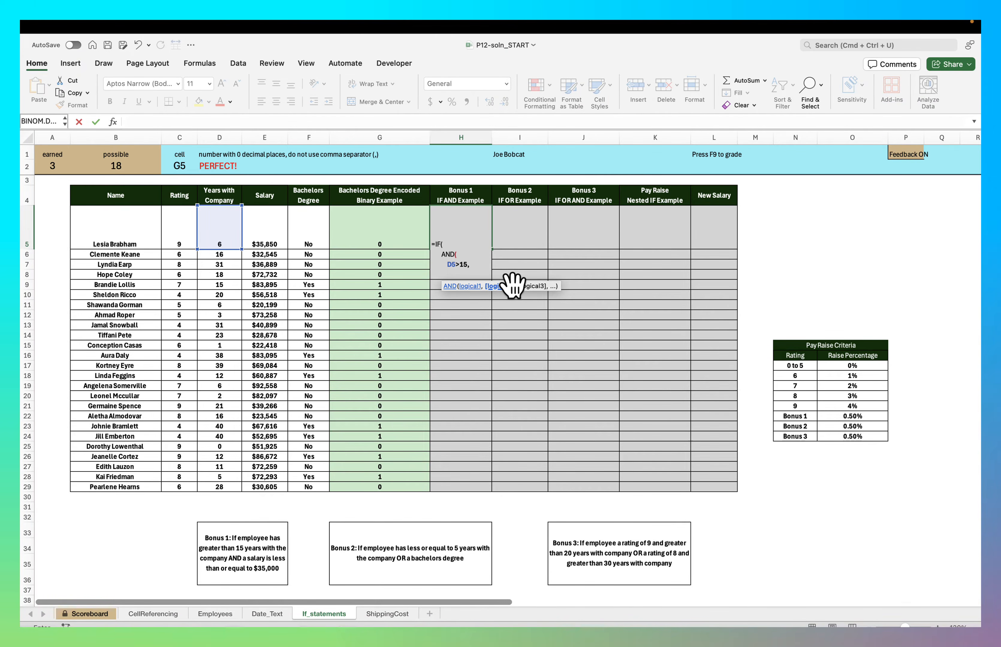
Step: Add E5<=35000 as the second AND condition and close the AND function on its own line, followed by a comma
click(266, 233)
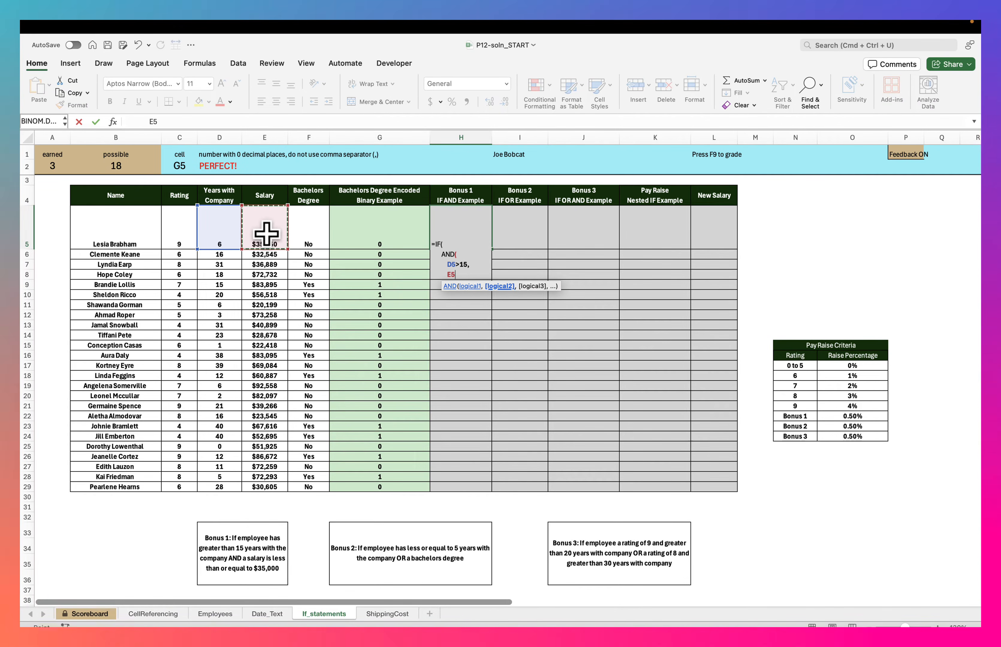
text(<=)
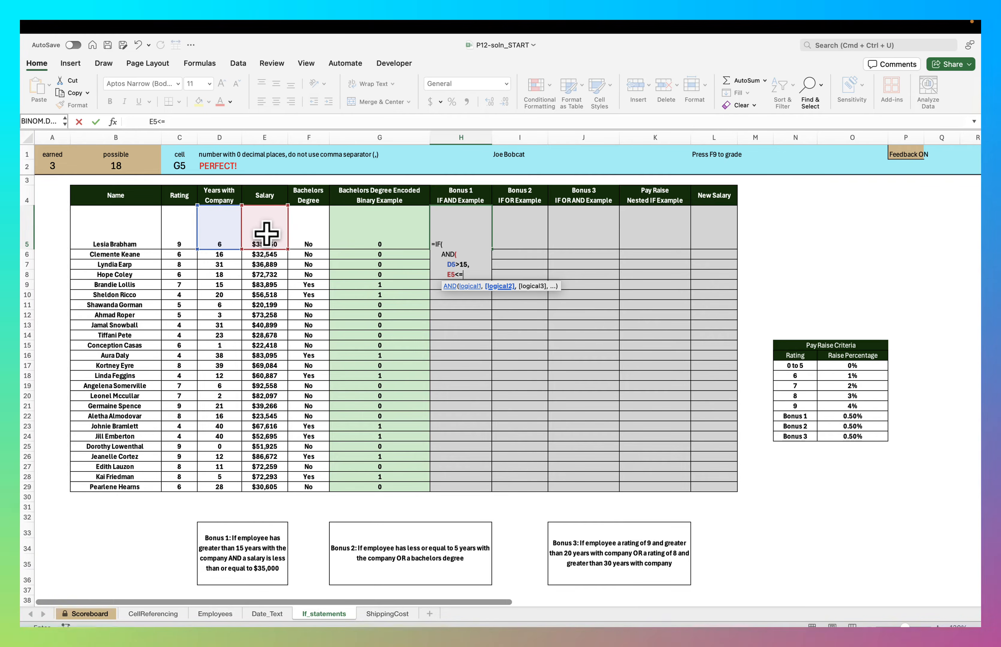
text(35000)
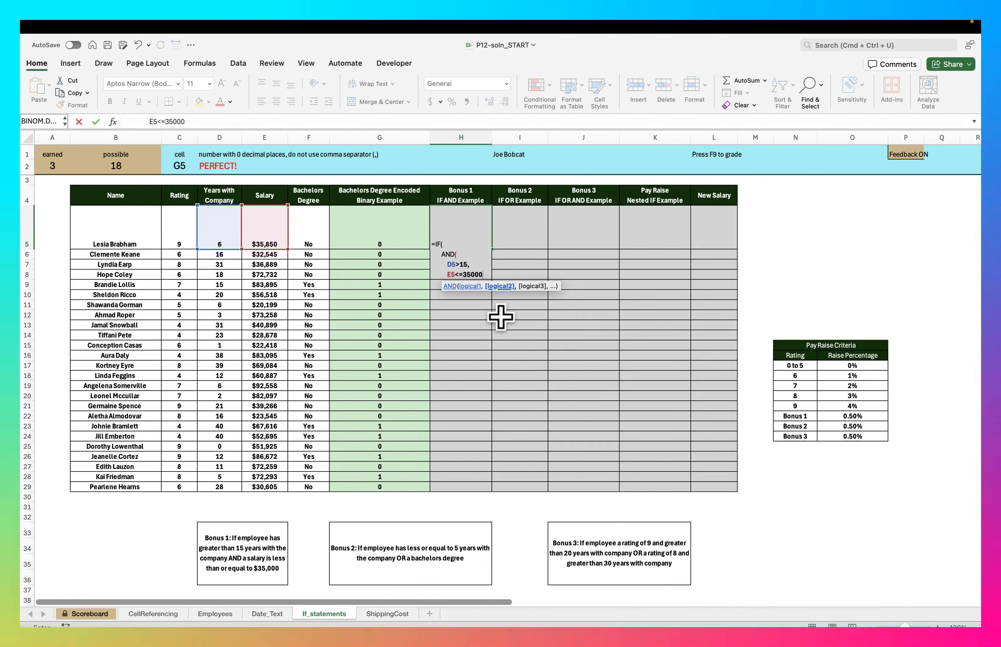
key(alt+Return)
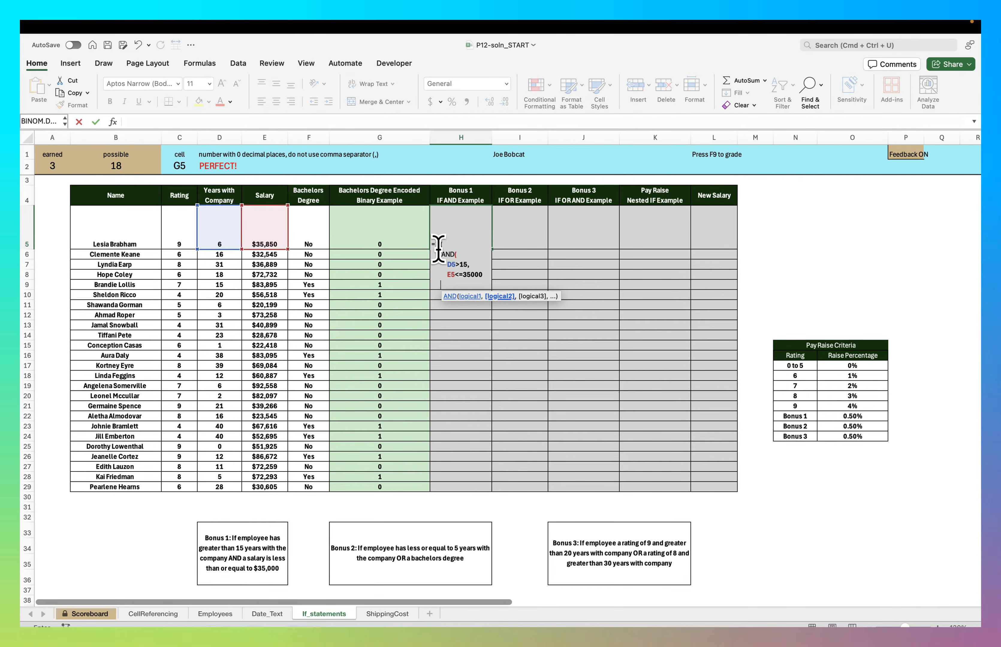
text(),)
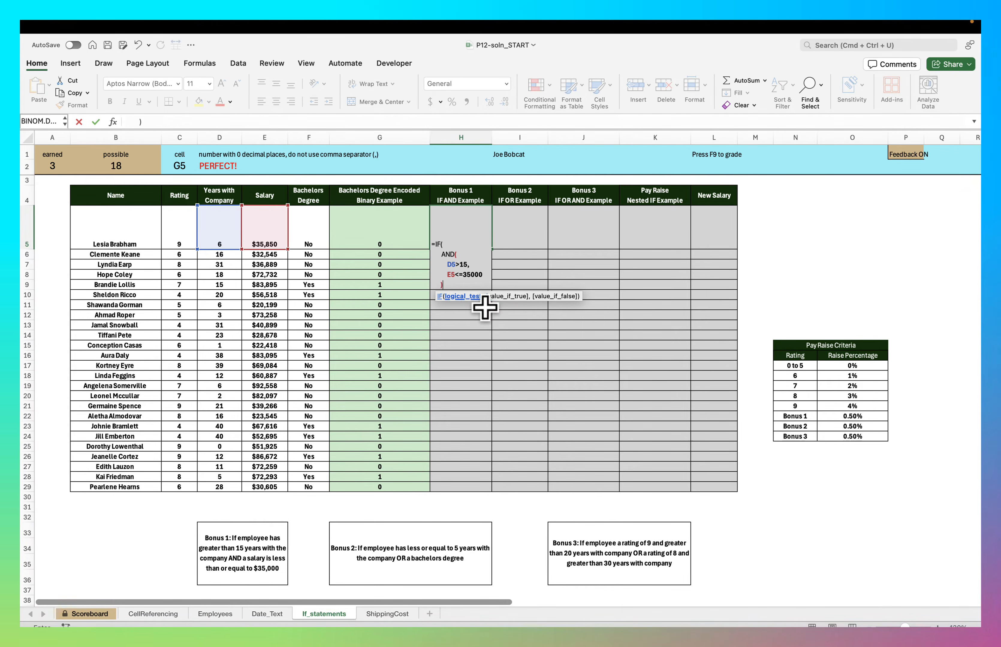
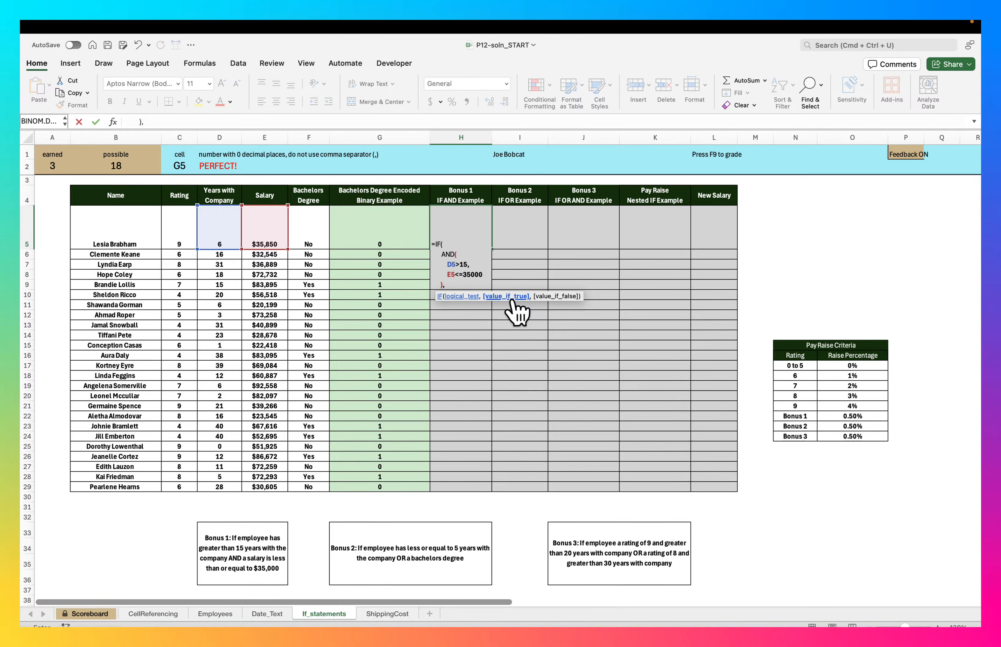
Step: Return "Bonus 1" if true and an empty string "" if false, each on its own line, and close the IF function
key(alt+Return)
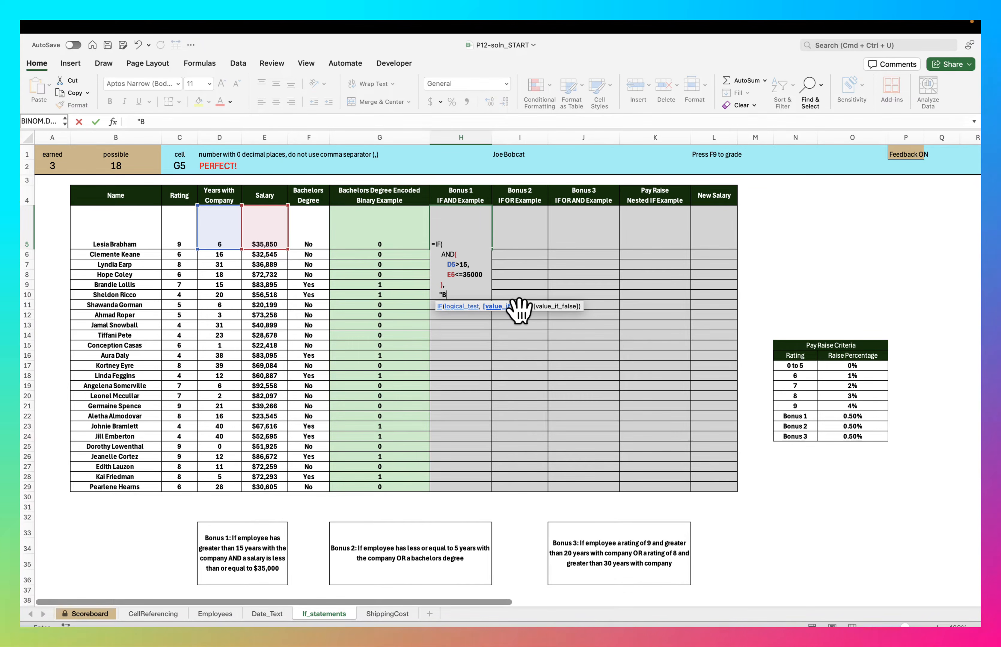
text("Bonus 1)
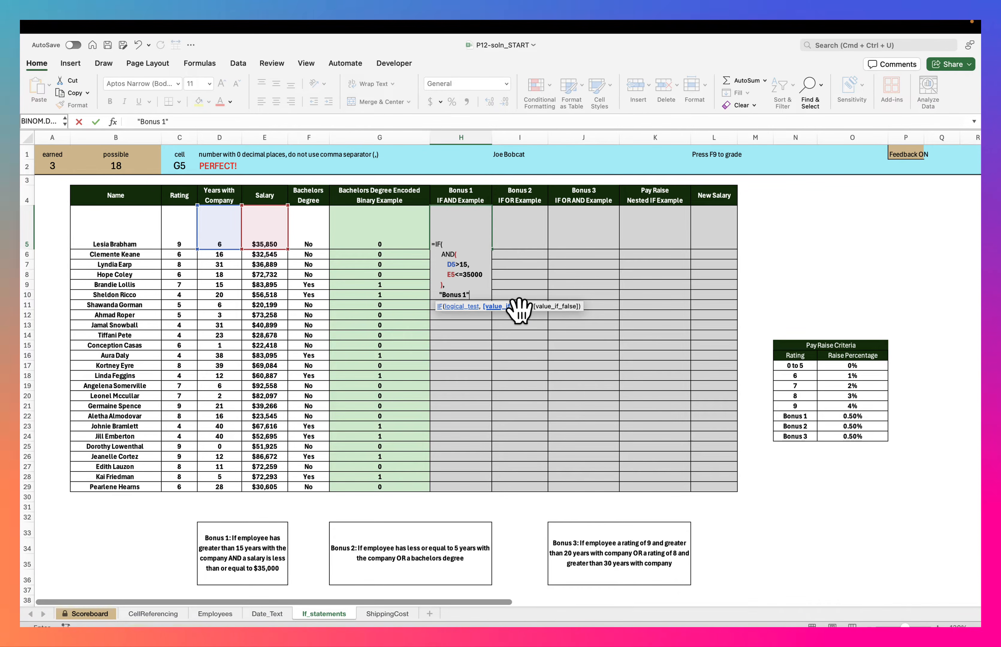
text(",)
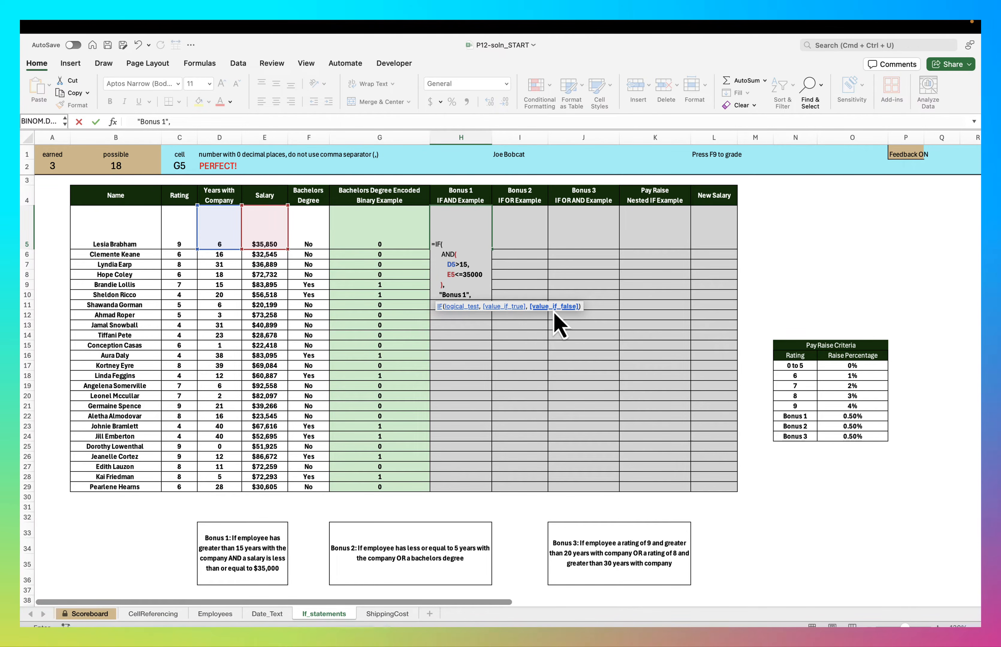
key(alt+Return)
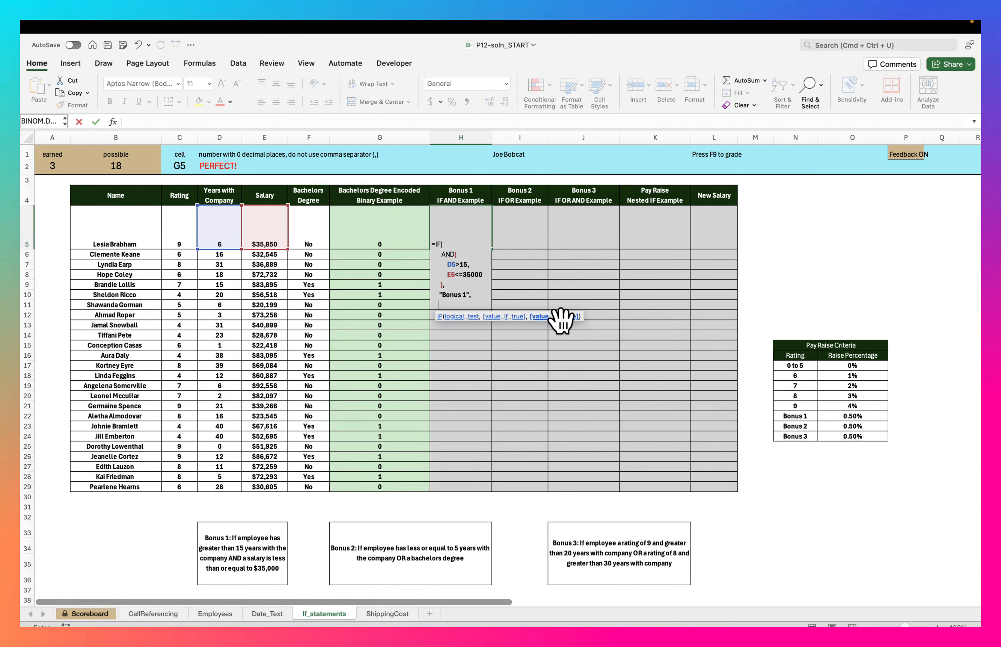
text("")
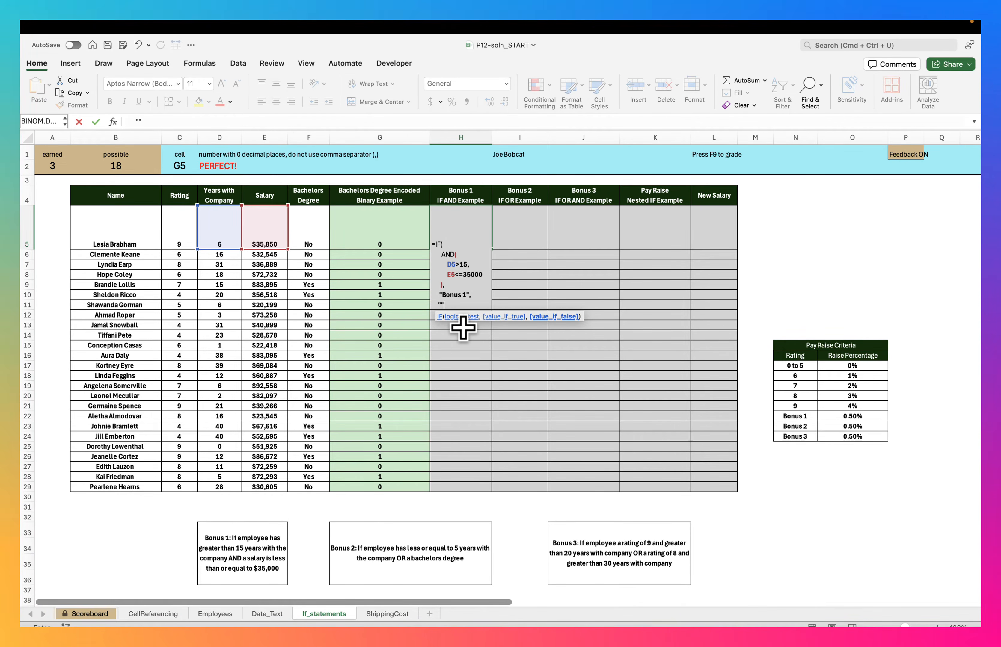
key(alt+Return)
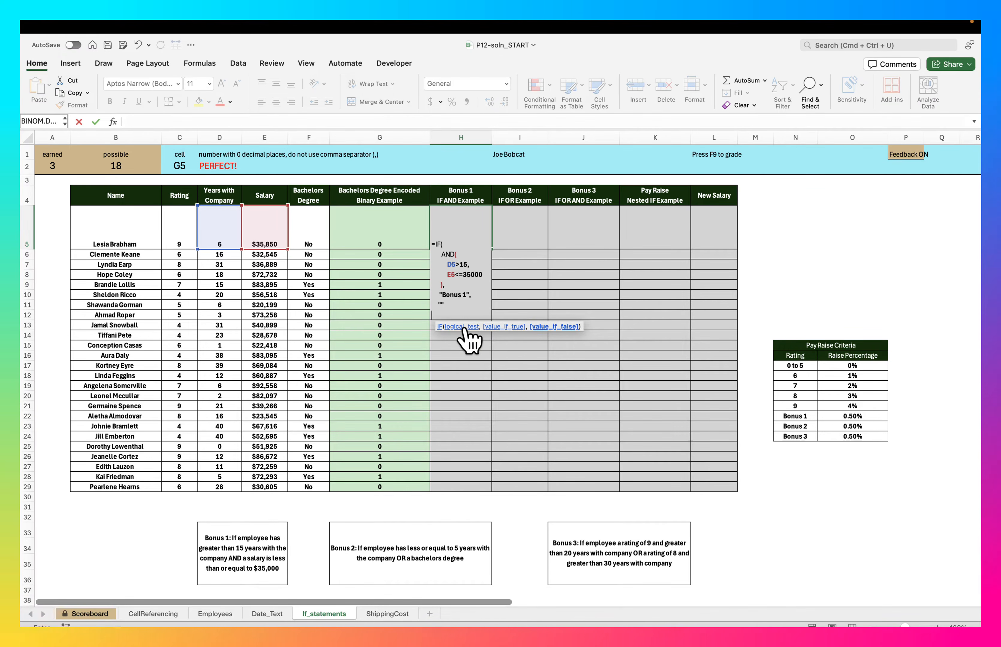
text())
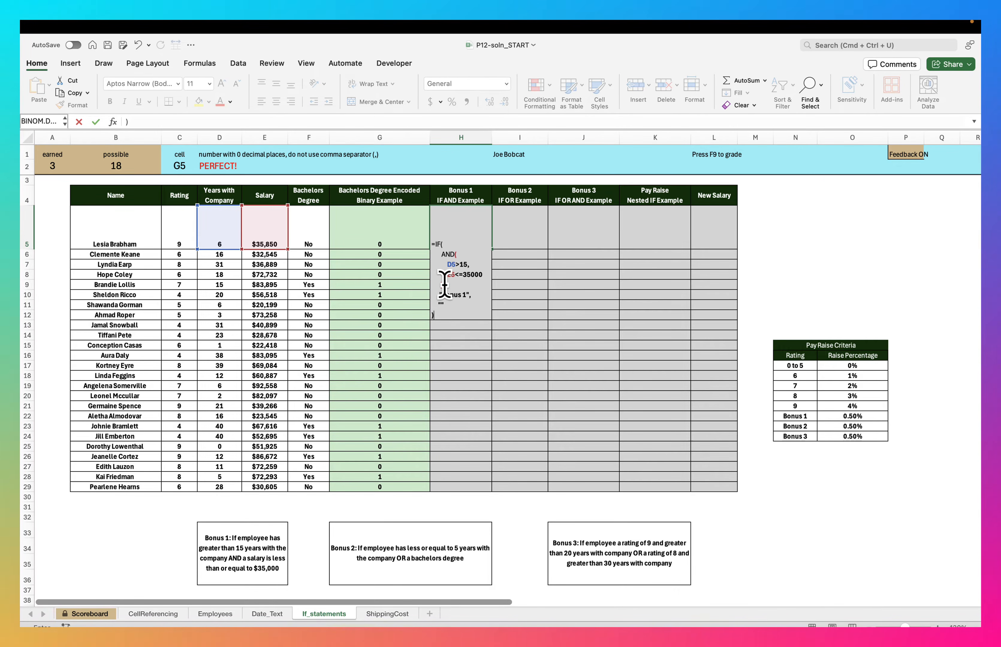
Step: Check the logical test, true value and false value of the H5 formula, and commit it
click(457, 264)
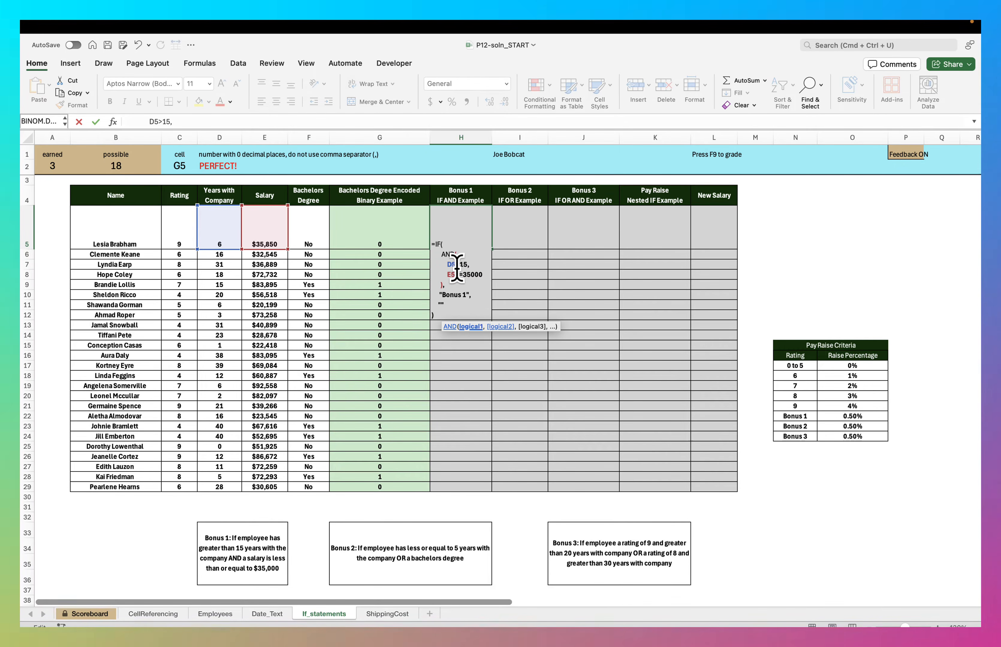
click(448, 255)
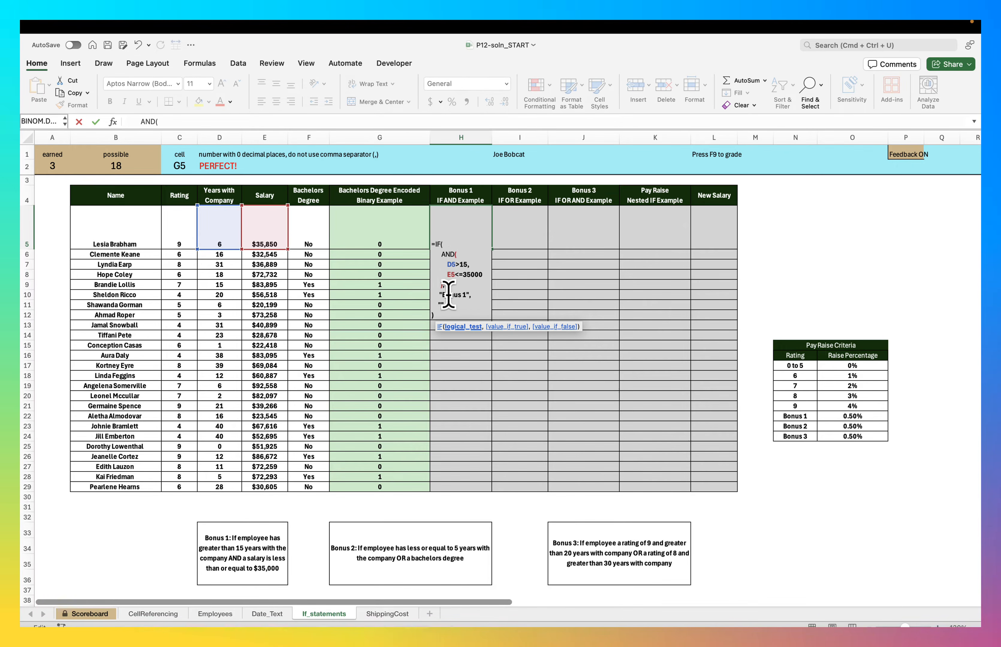
click(454, 265)
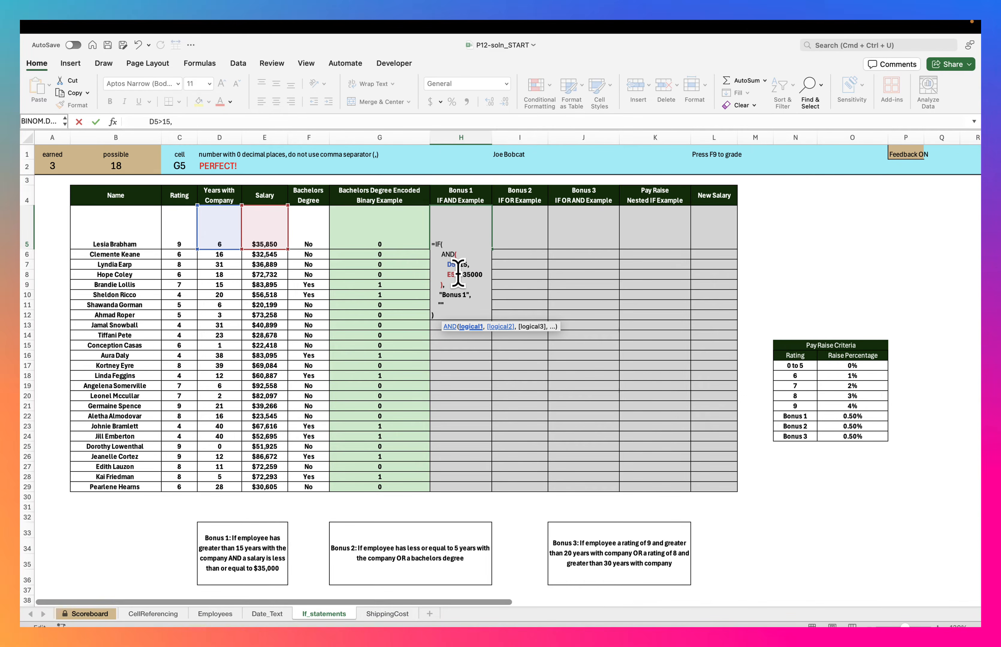
click(458, 274)
click(453, 294)
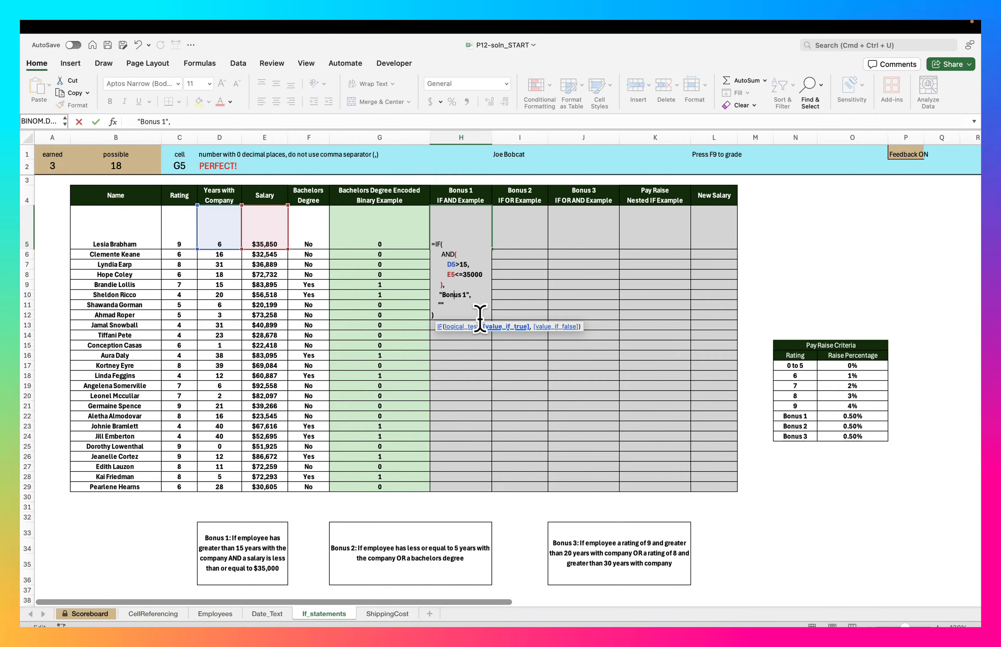
click(441, 304)
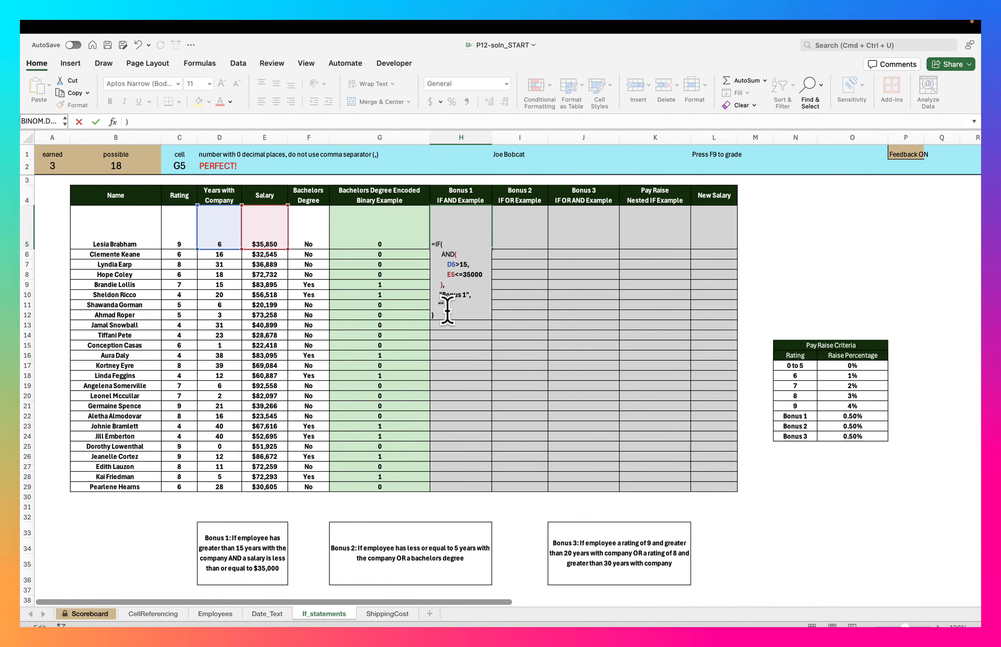
key(Return)
Step: Fill the Bonus 1 formula from H5 down to H29 and centre the filled cells horizontally
click(468, 235)
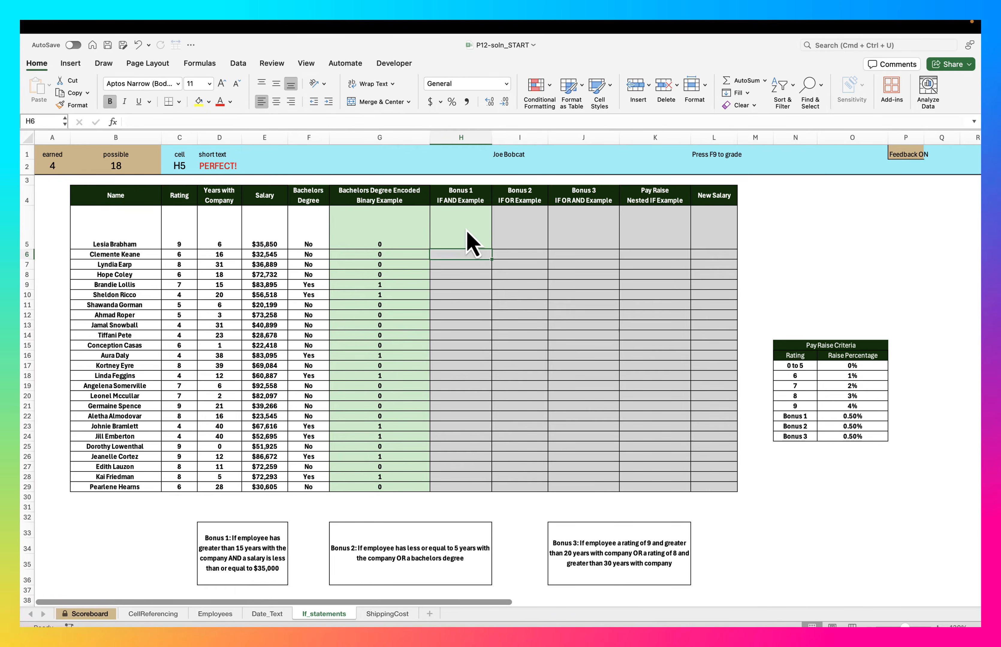
double_click(491, 250)
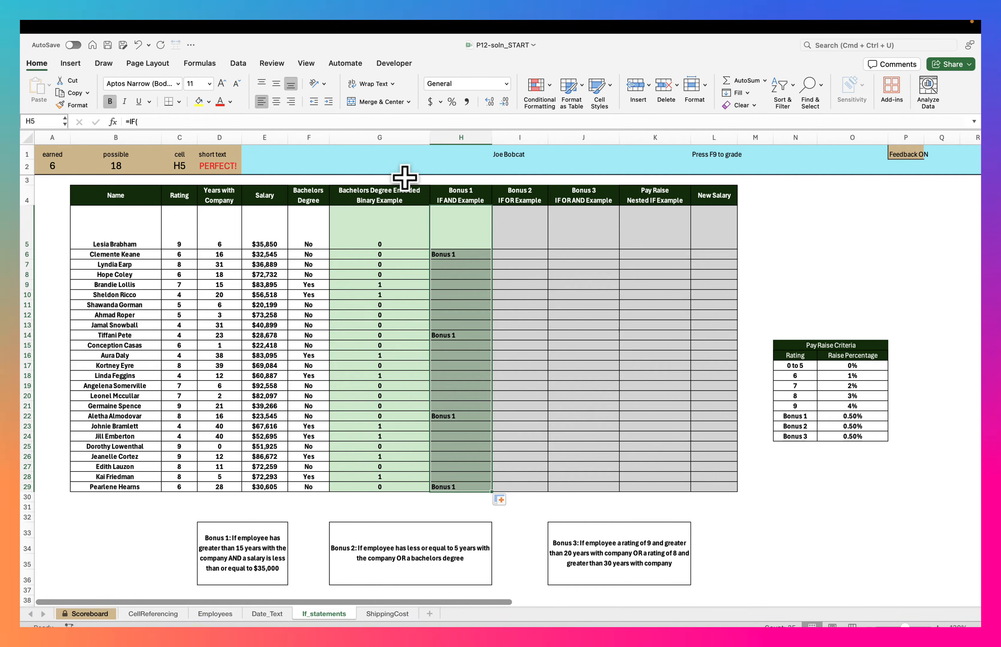
click(276, 102)
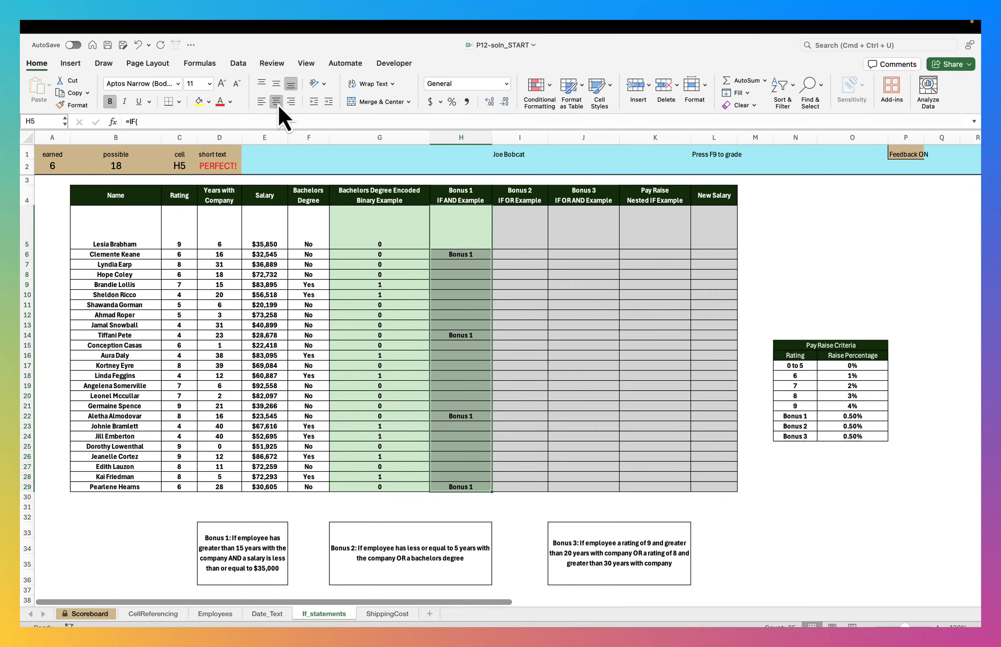
Step: Begin the Bonus 2 formula in cell I5 with =IF( and a nested OR( on separate lines
click(519, 230)
text(IF)
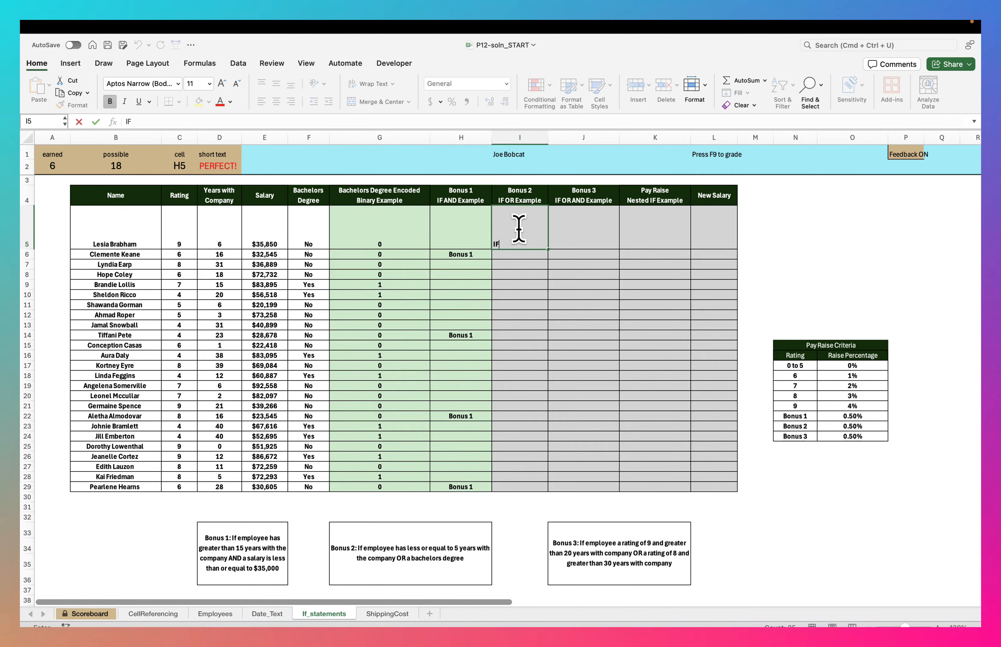
key(BackSpace)
key(BackSpace)
text(=)
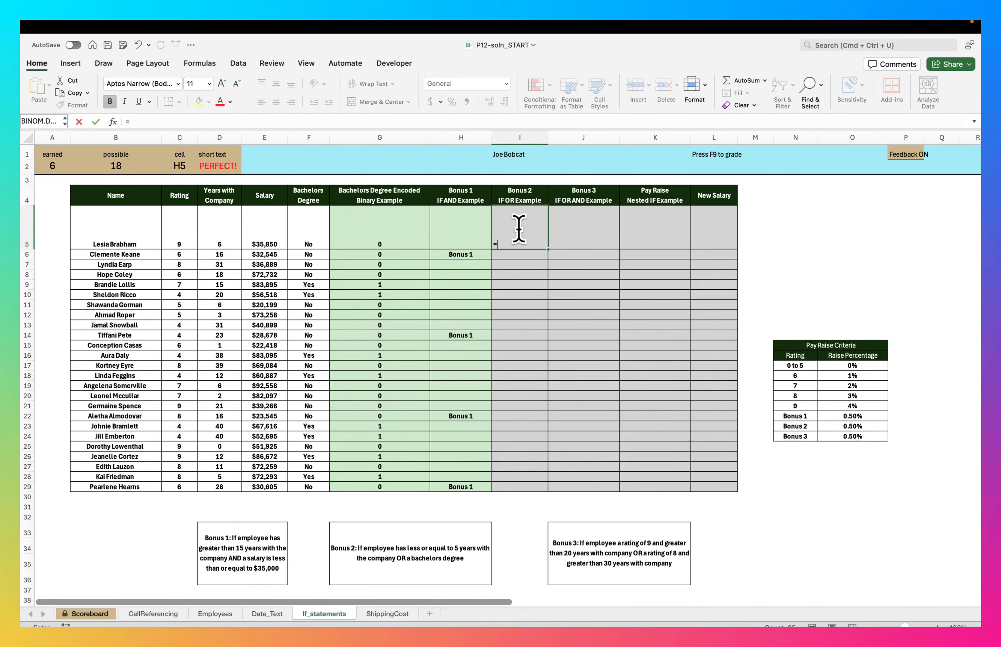
text(IF()
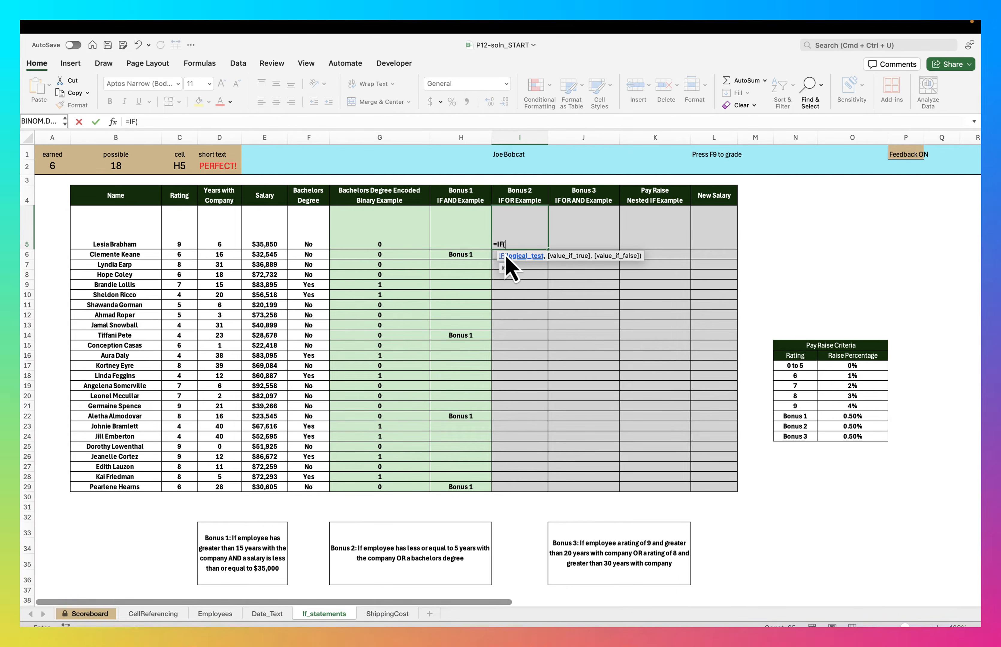
key(alt+Return)
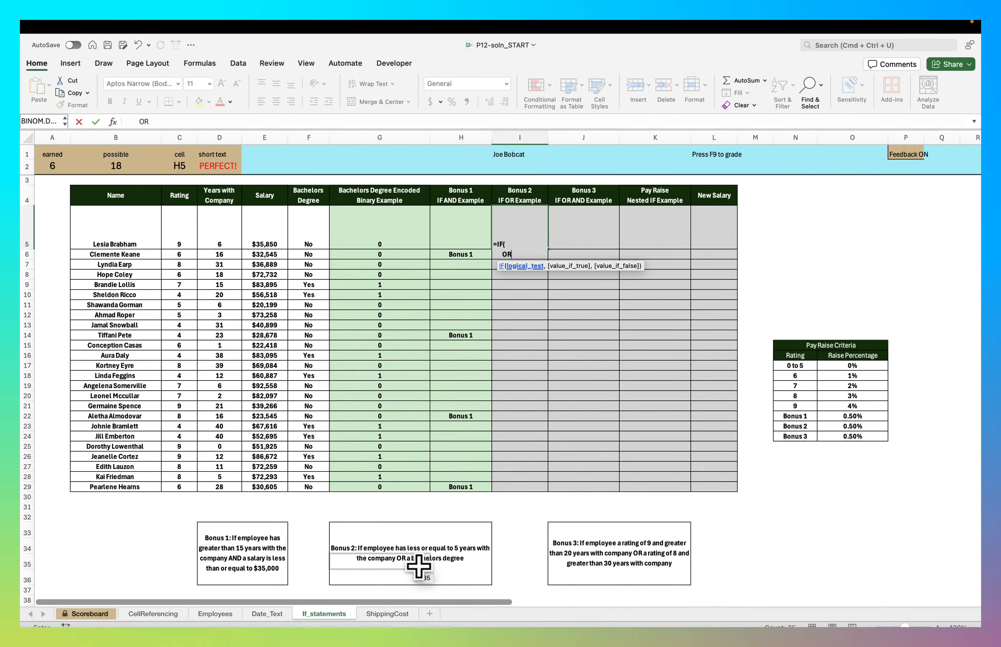
text(()
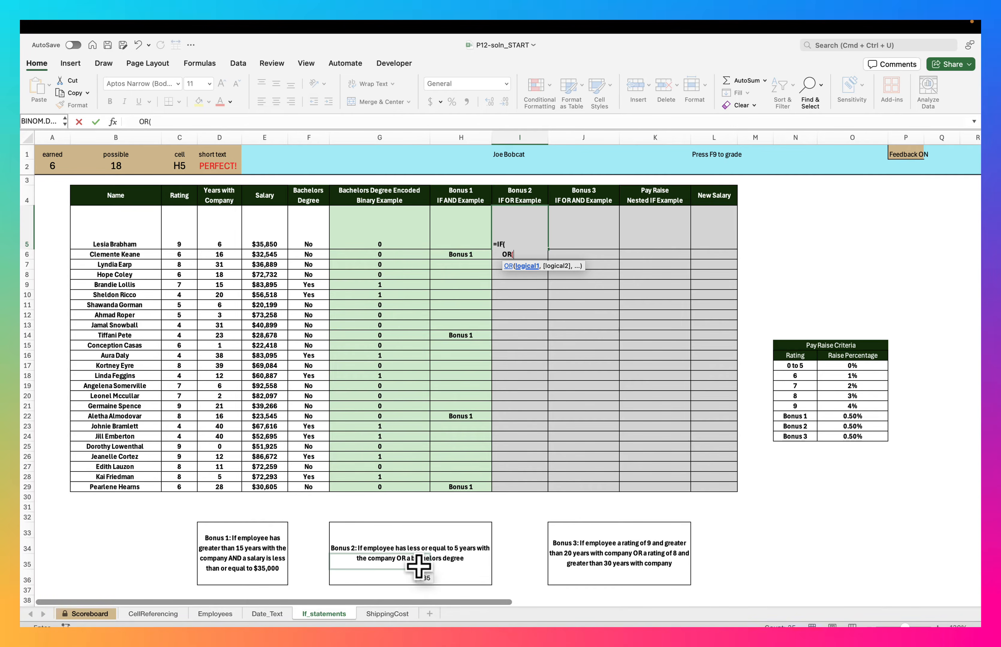
key(alt+Return)
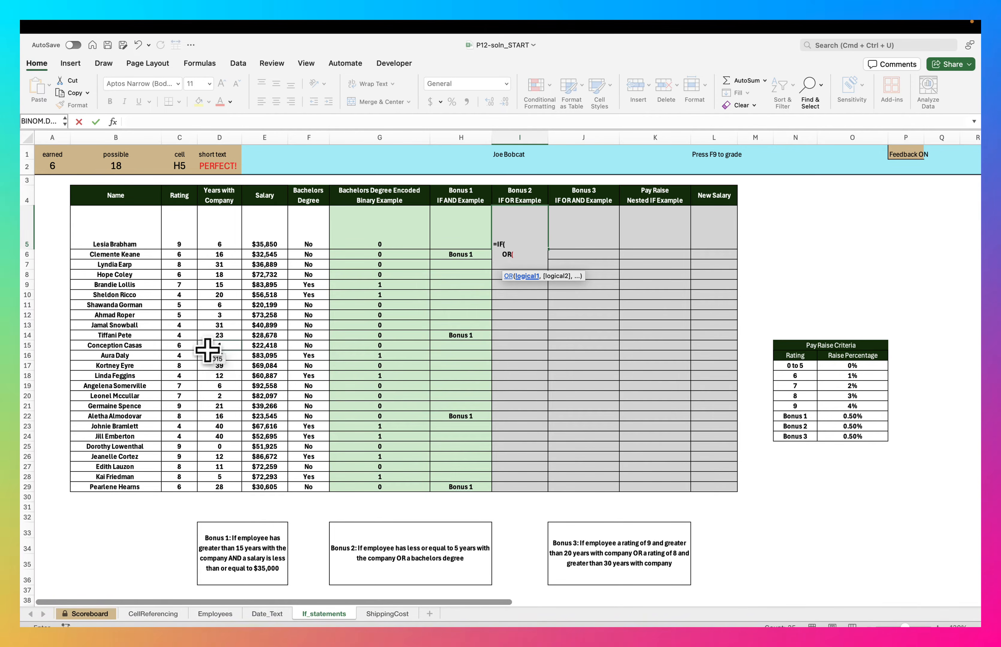
Step: Add the OR conditions D5<=5 and F5="Yes" to the I5 formula on separate lines, and close the OR with a comma
click(213, 241)
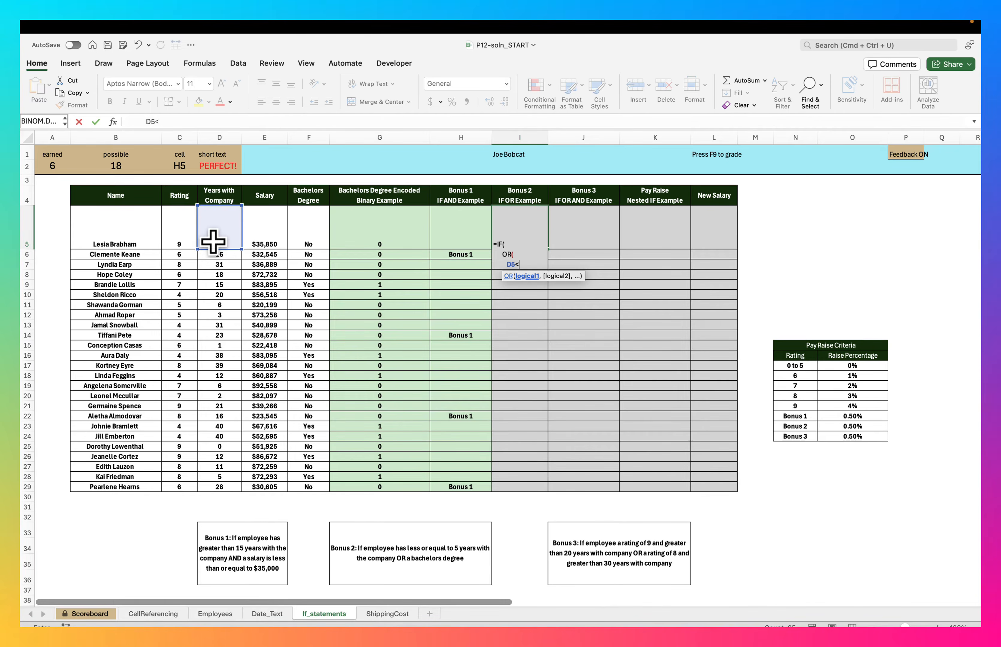
text(<=5,)
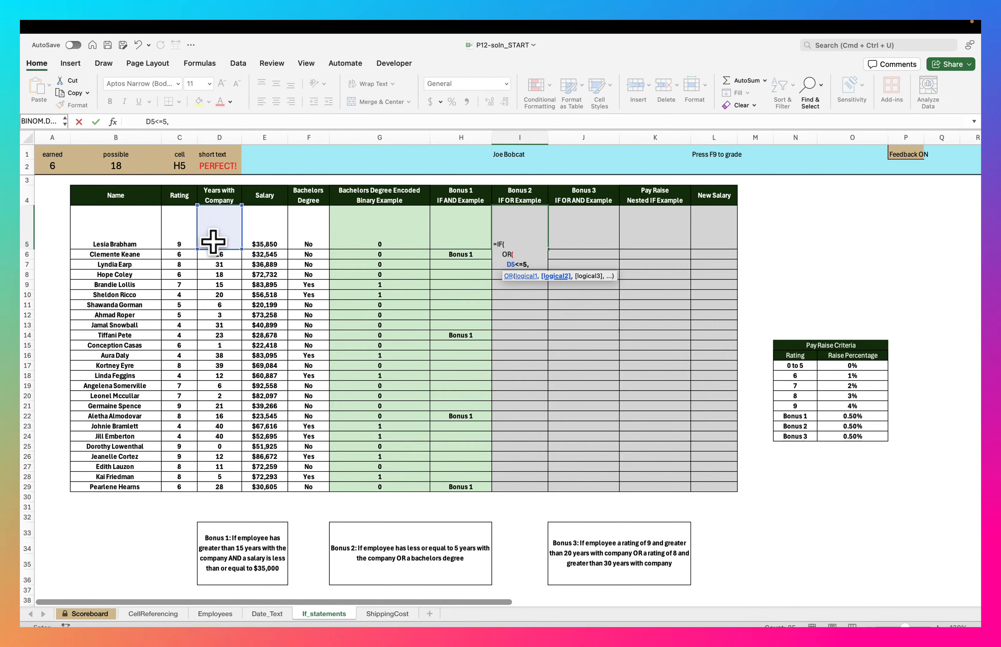
key(alt+Return)
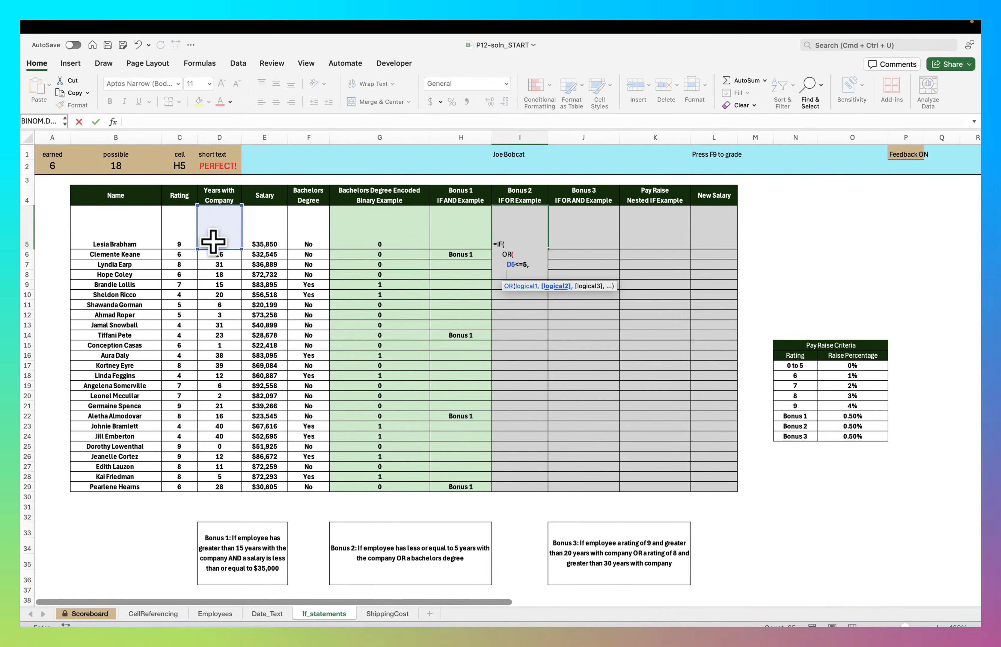
click(311, 240)
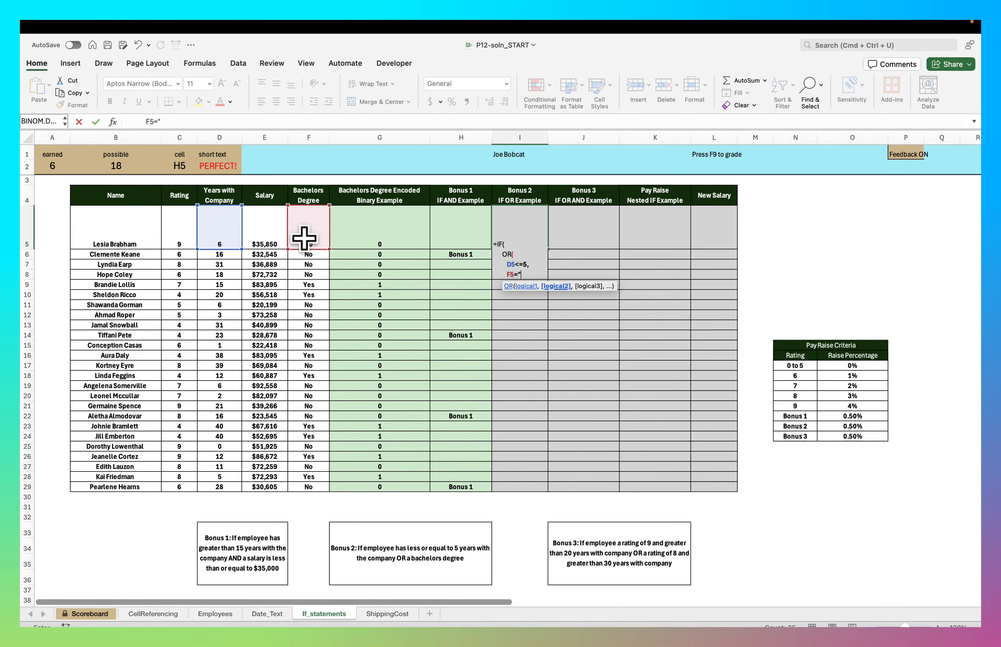
text(="Yes)
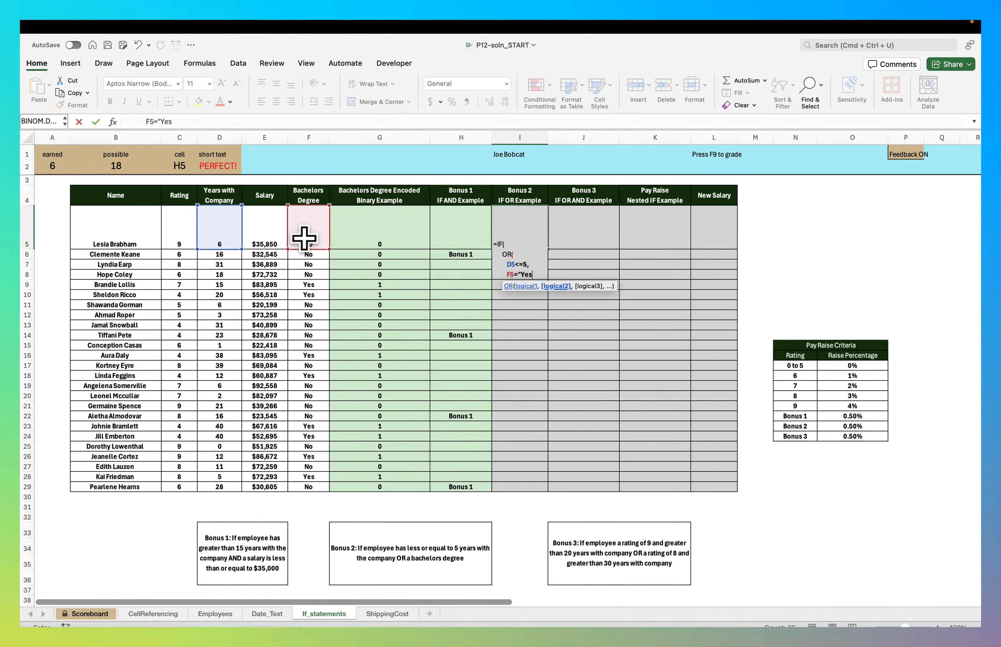
text(")
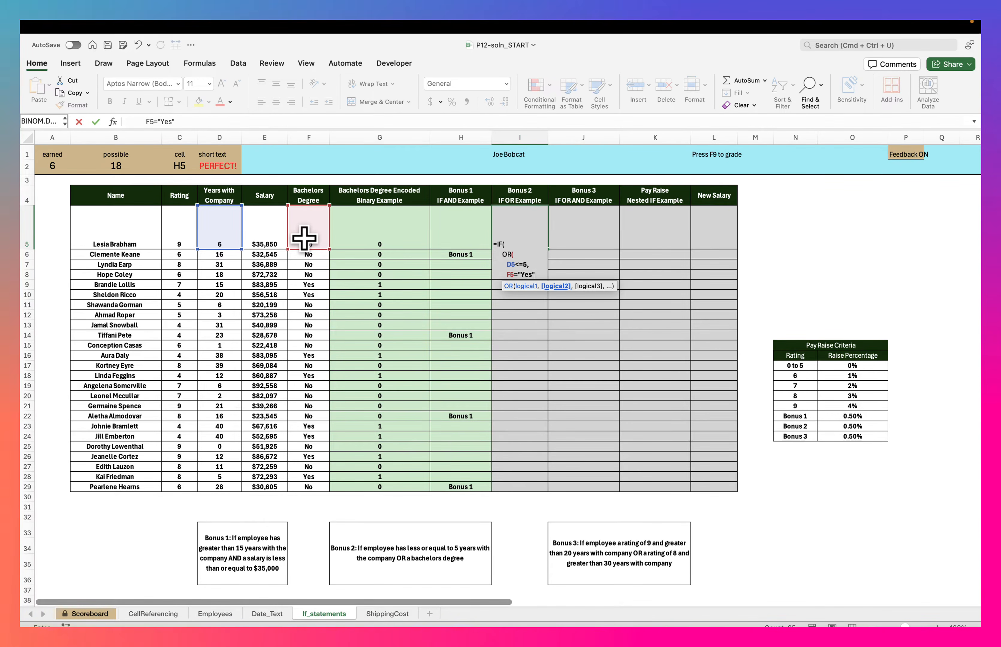
key(alt+Return)
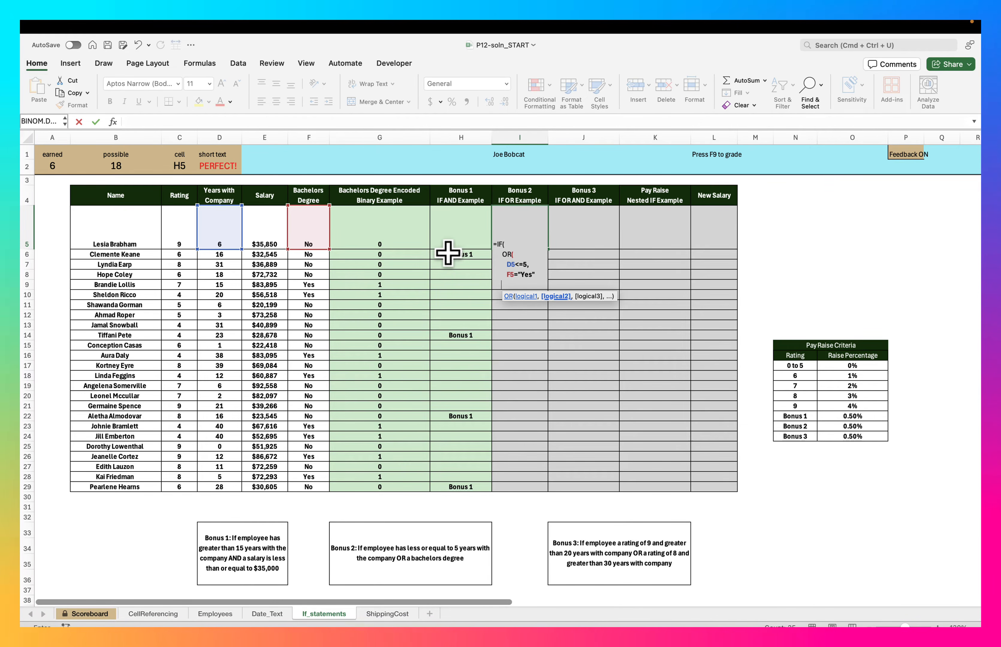
text())
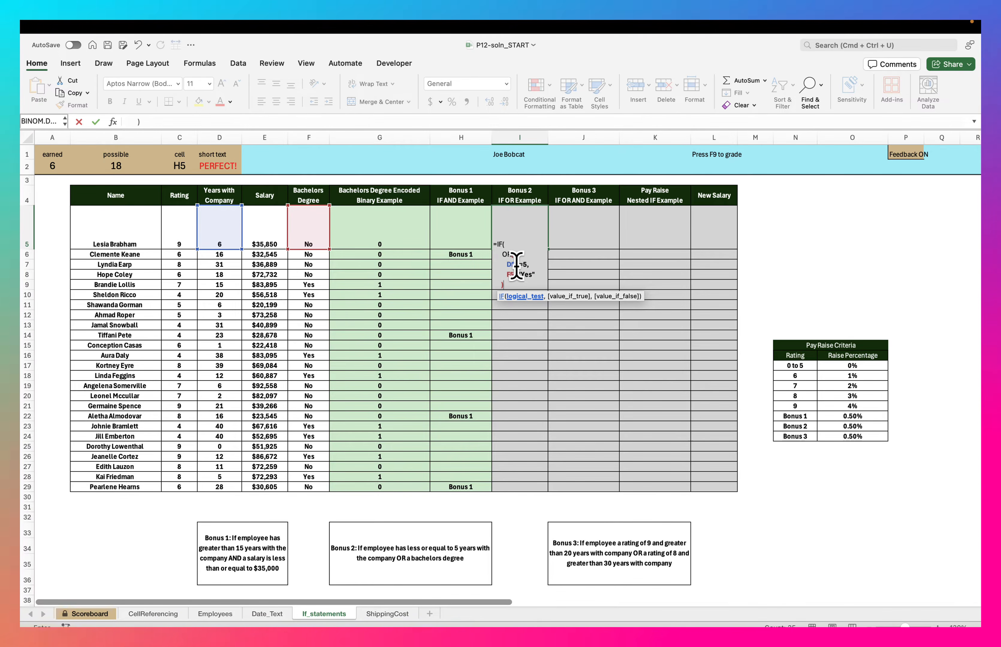
text(,)
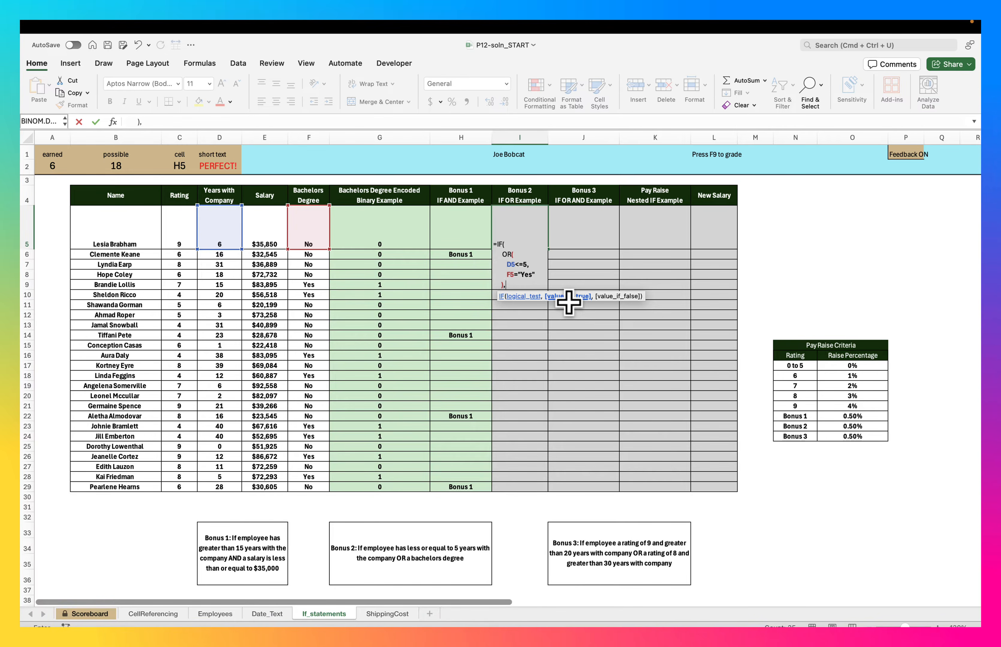
key(alt+Return)
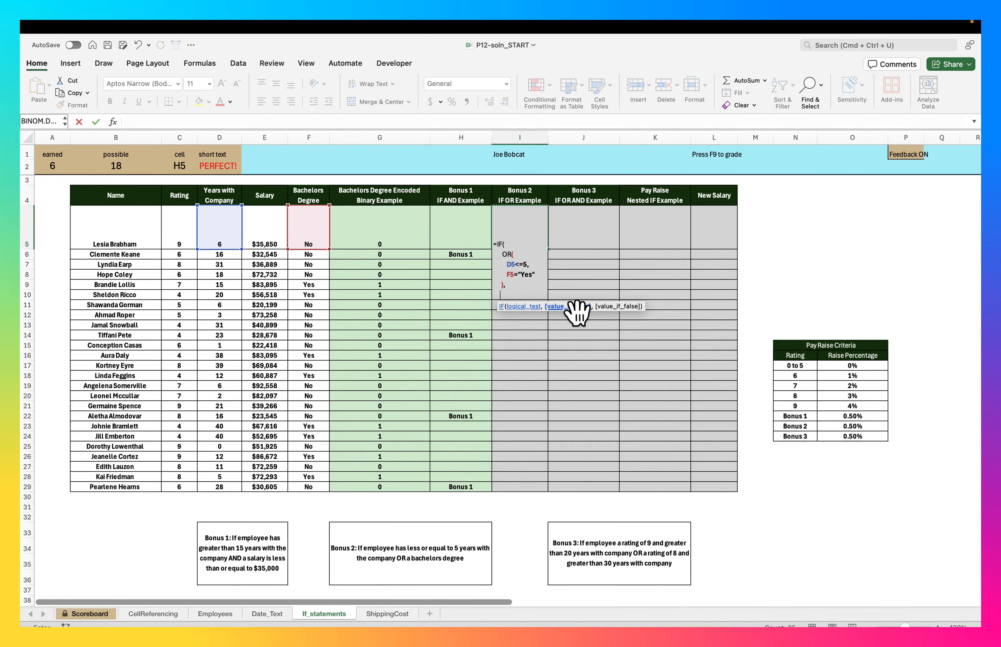
Step: Return "Bonus 2" if true and an empty string "" if false on separate lines, then close and commit the I5 formula
text(")
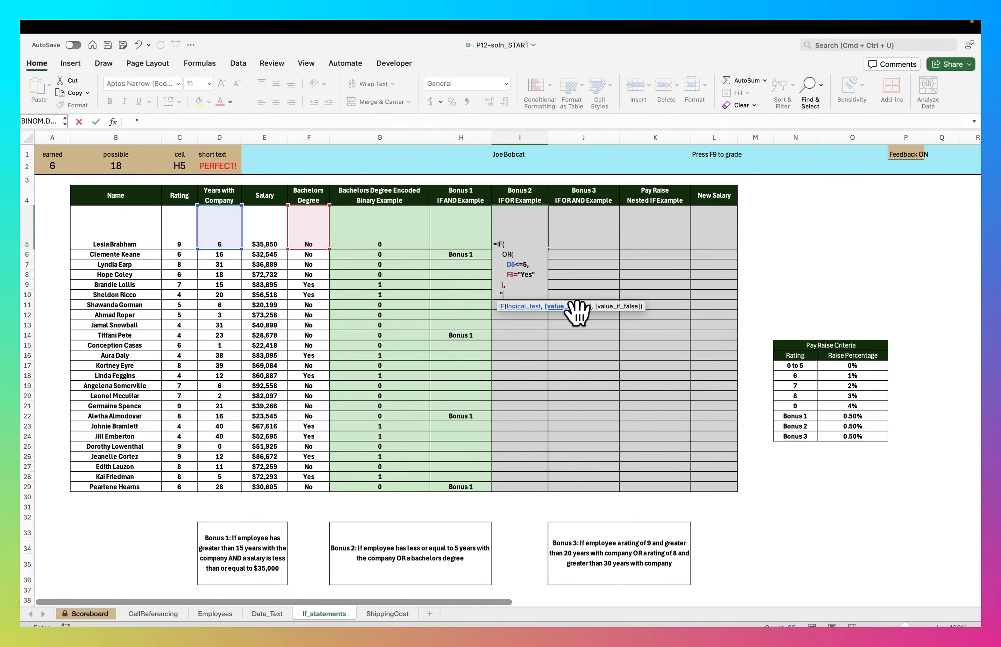
text(Bonus 2")
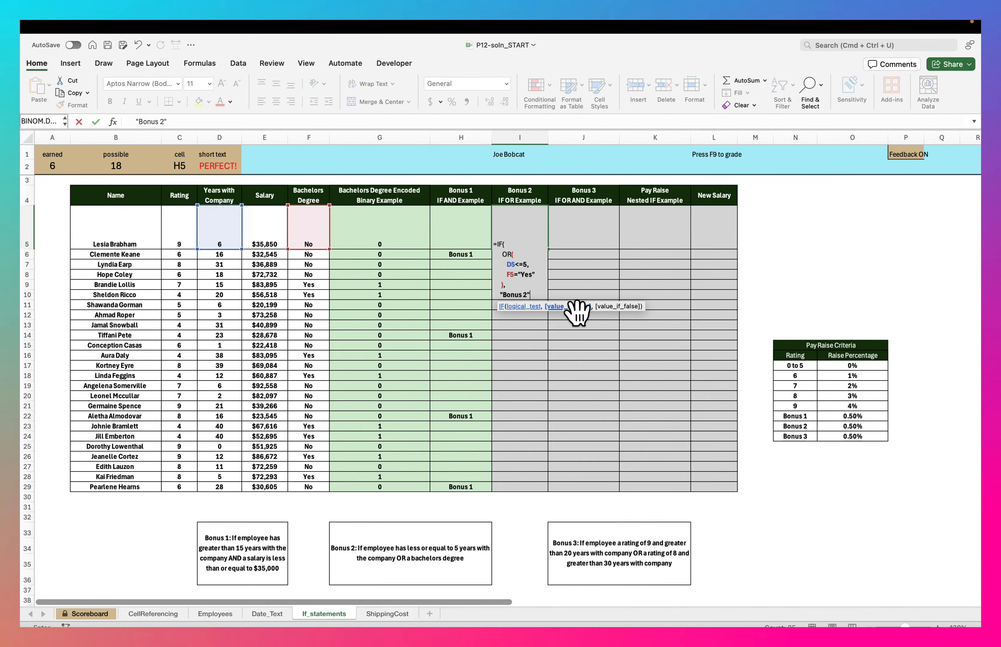
text(,)
key(alt+Return)
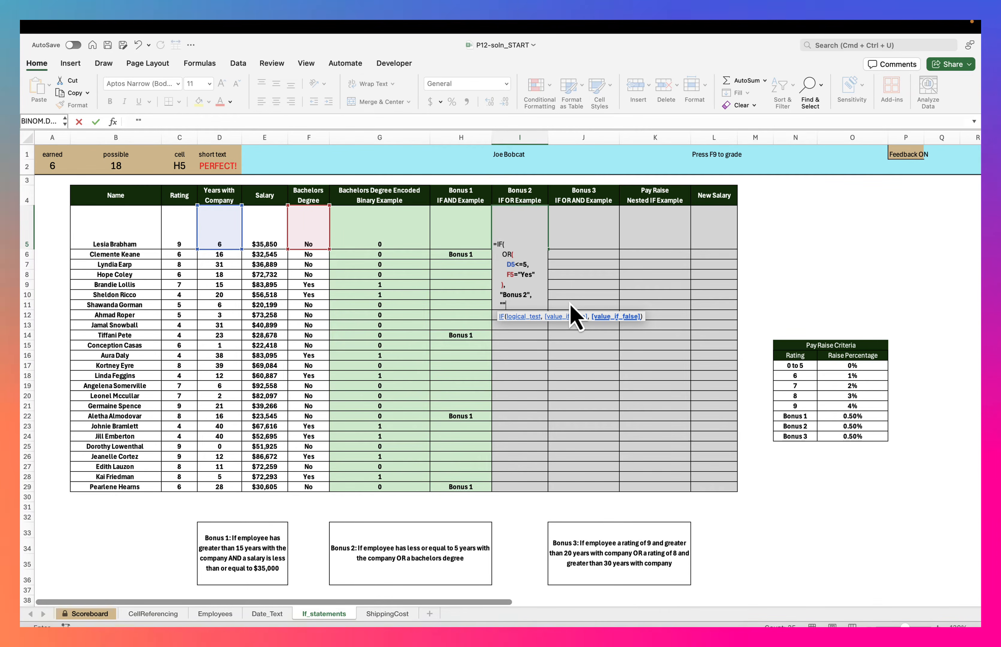
text("")
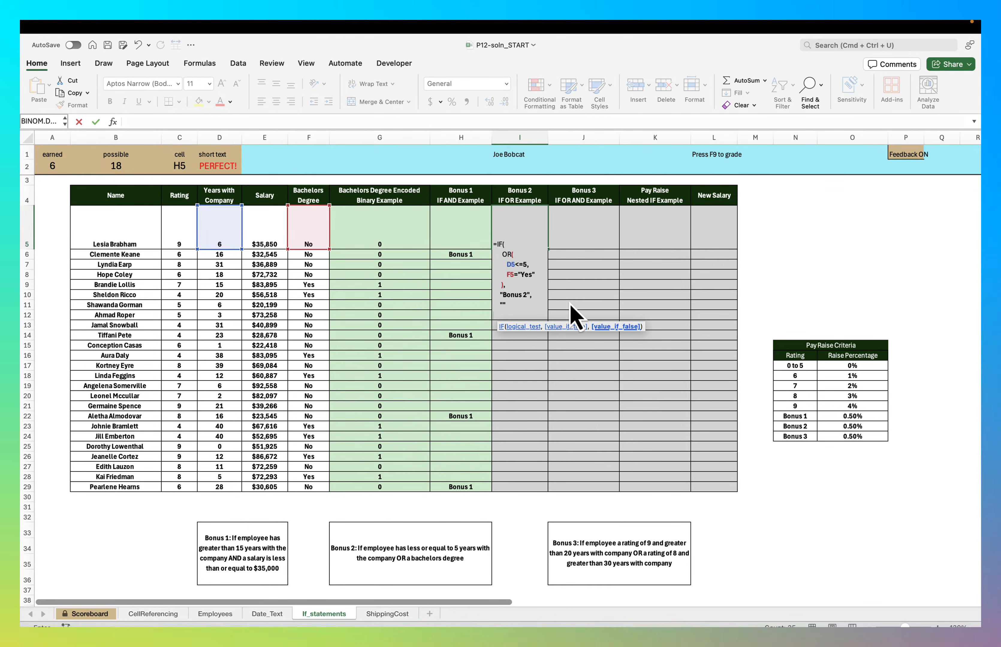
key(alt+Return)
text())
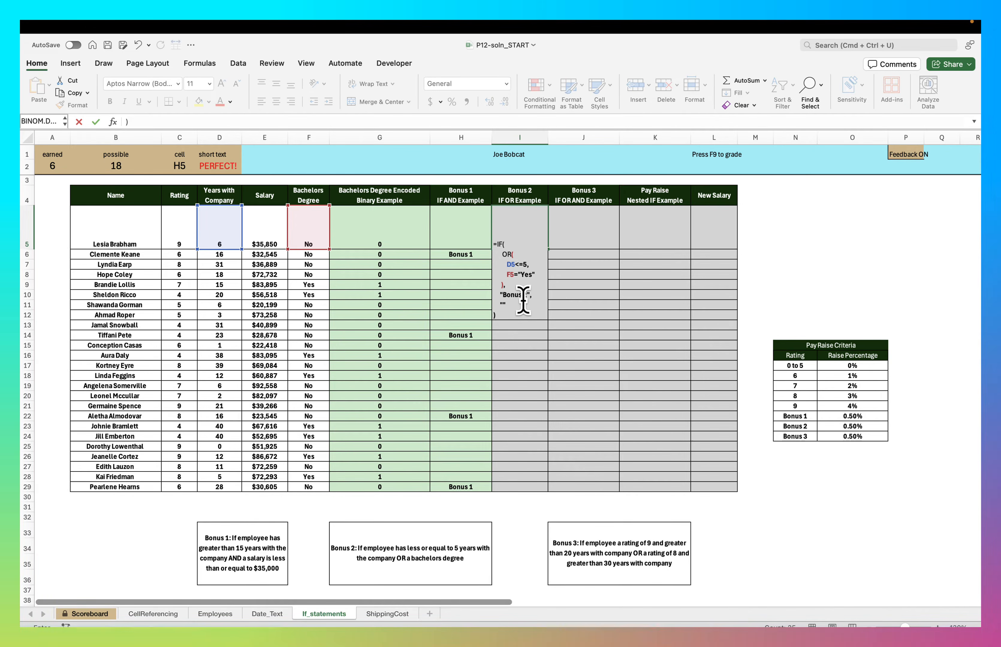
key(Return)
Step: Fill the Bonus 2 formula from I5 down to I29 and centre the filled cells horizontally
click(531, 242)
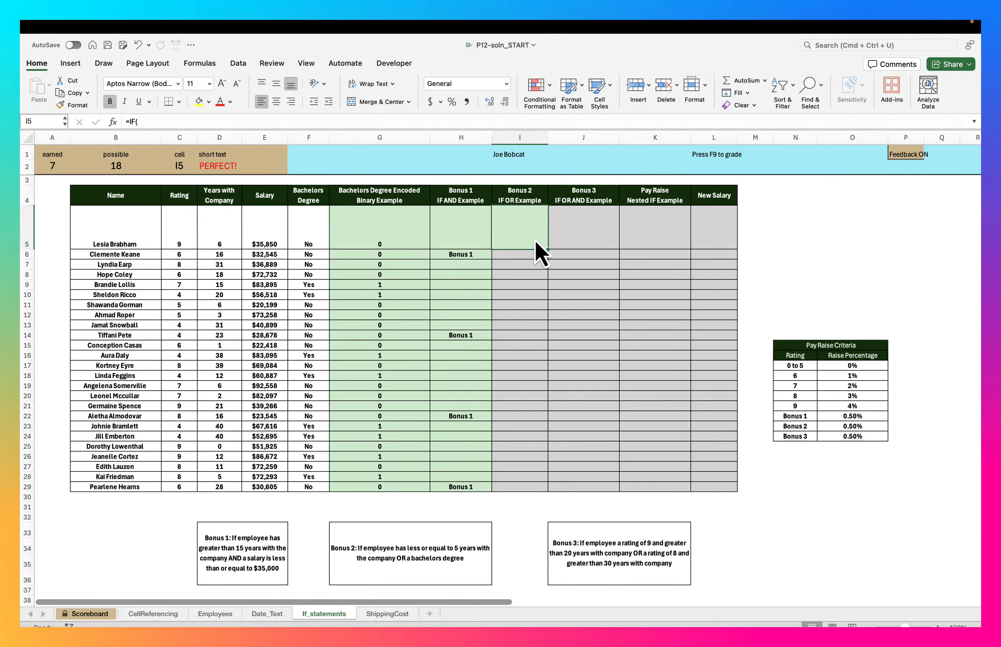
double_click(548, 250)
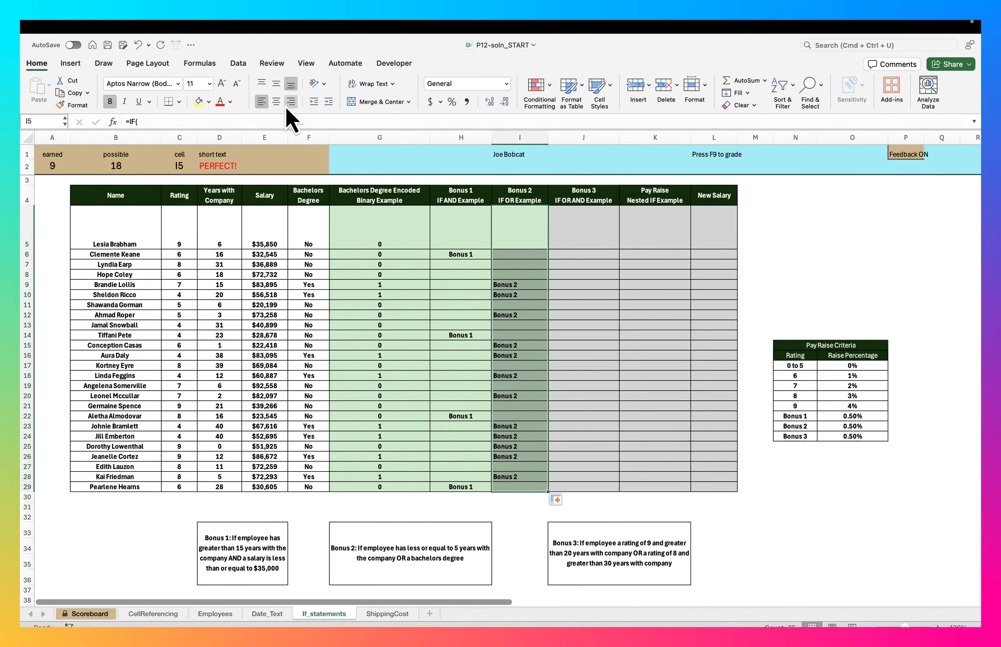
click(276, 102)
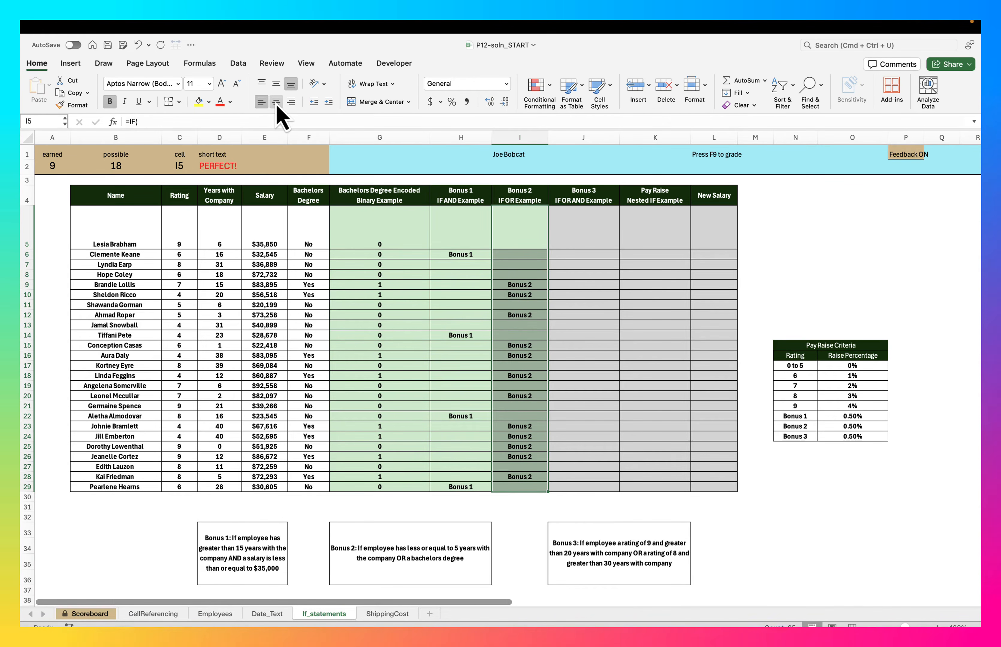
Step: Begin the Bonus 3 formula in cell J5 with =IF(, a nested OR( and a nested AND( on separate lines
click(590, 233)
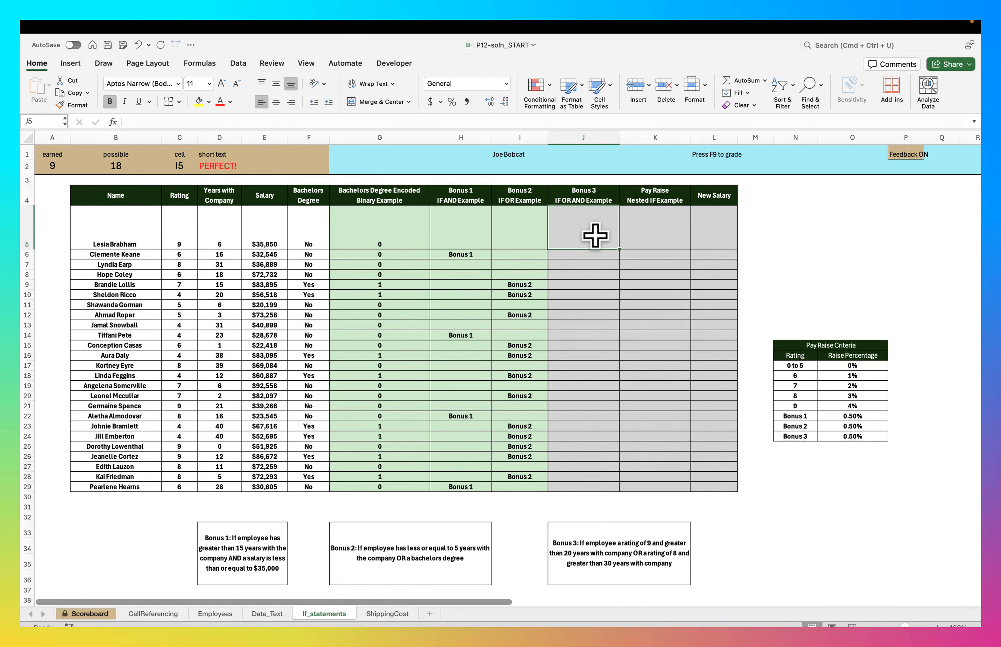
text(=IF()
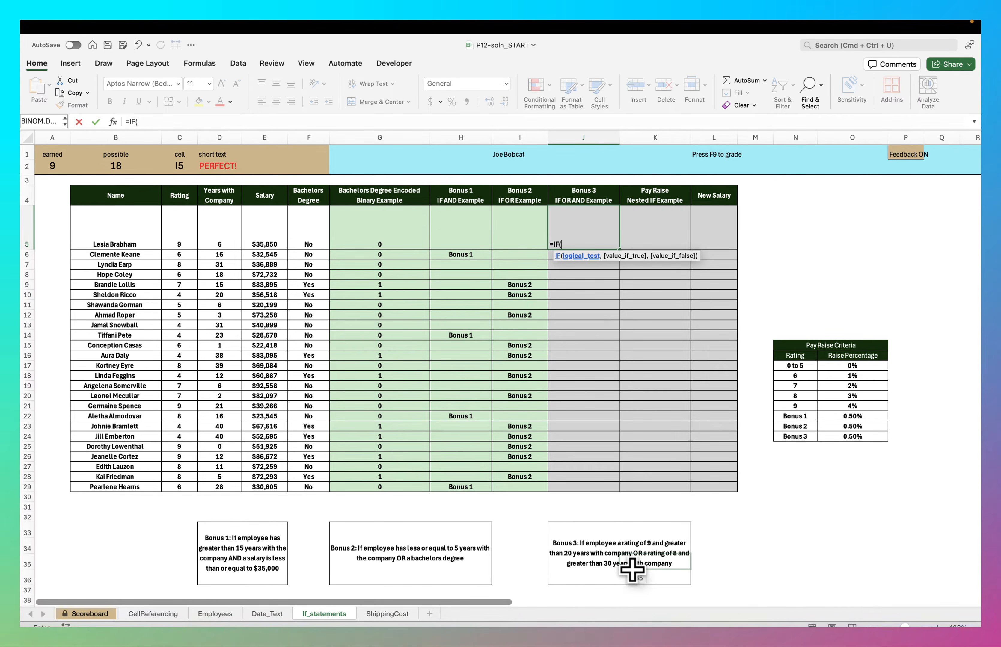
key(alt+Return)
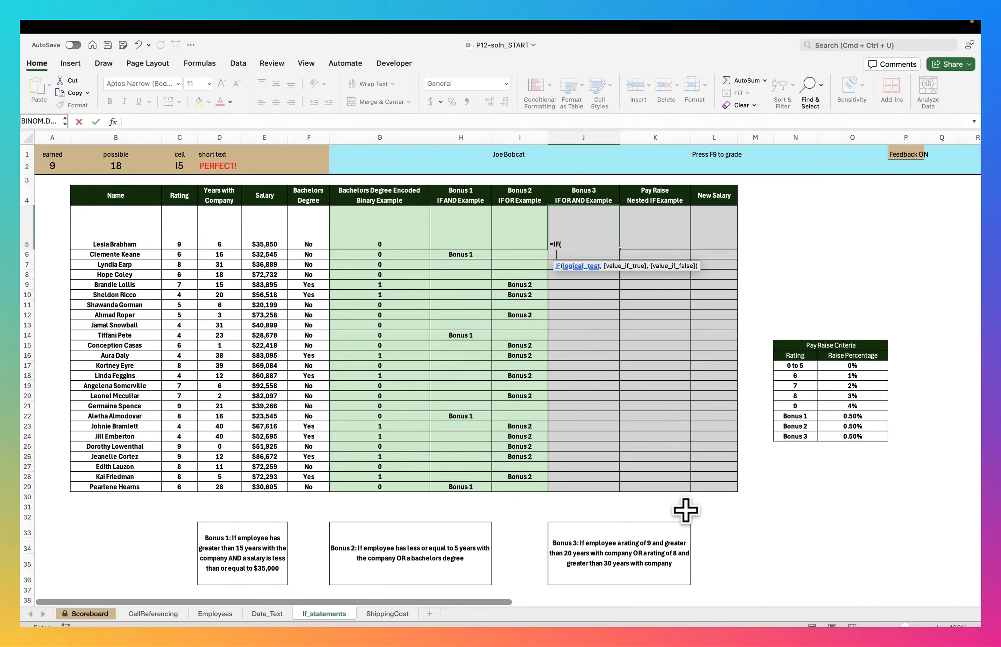
text(OR()
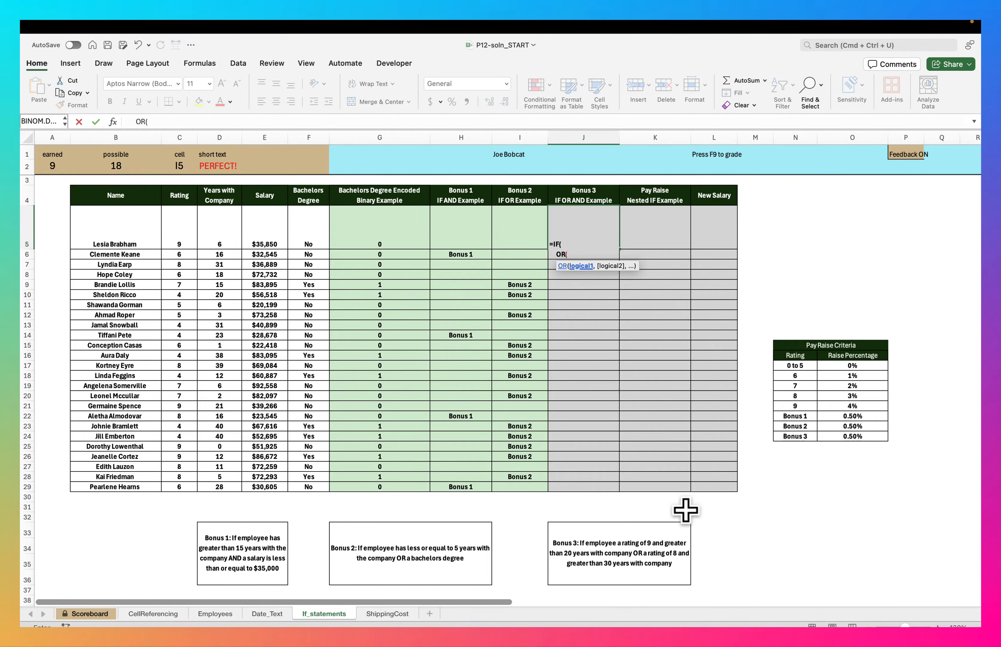
key(alt+Return)
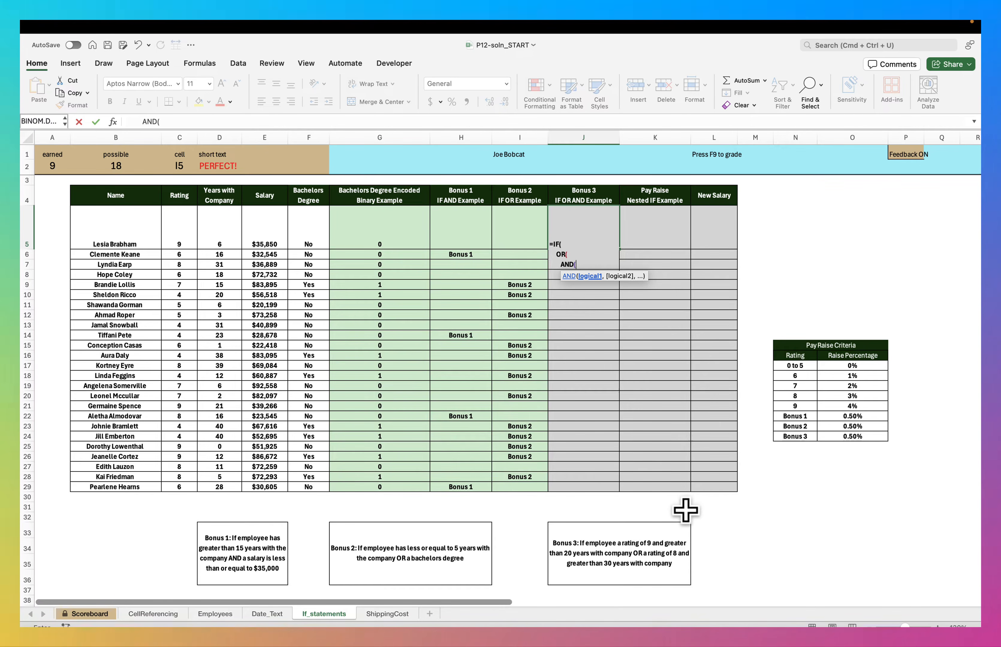
text(AND()
key(alt+Return)
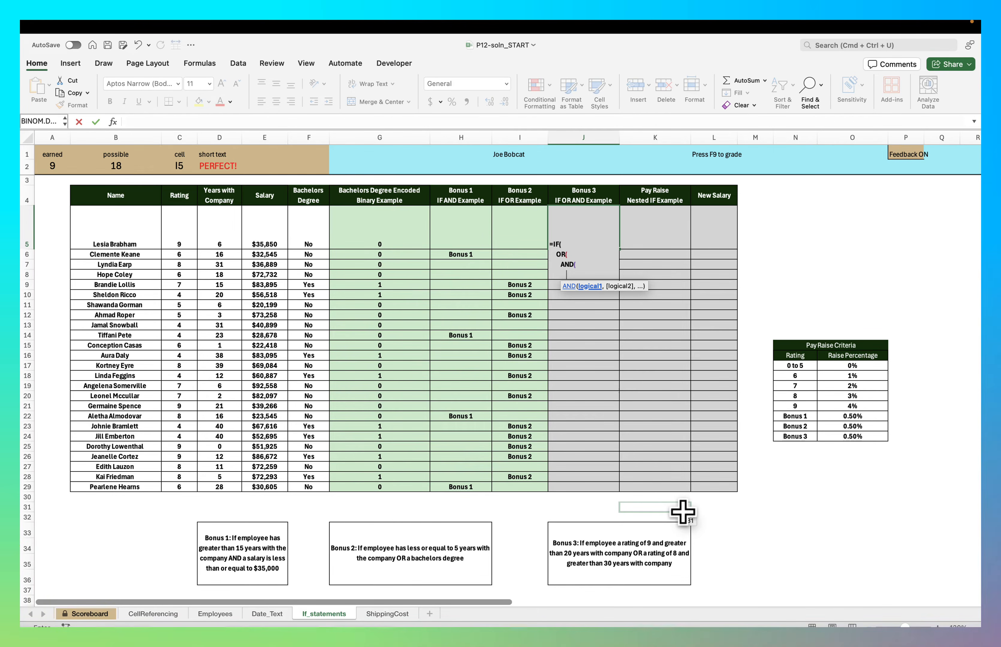
Step: Add the conditions C5=9 and D5>20 to the first AND on separate lines, and close it with a comma
click(181, 237)
text(=)
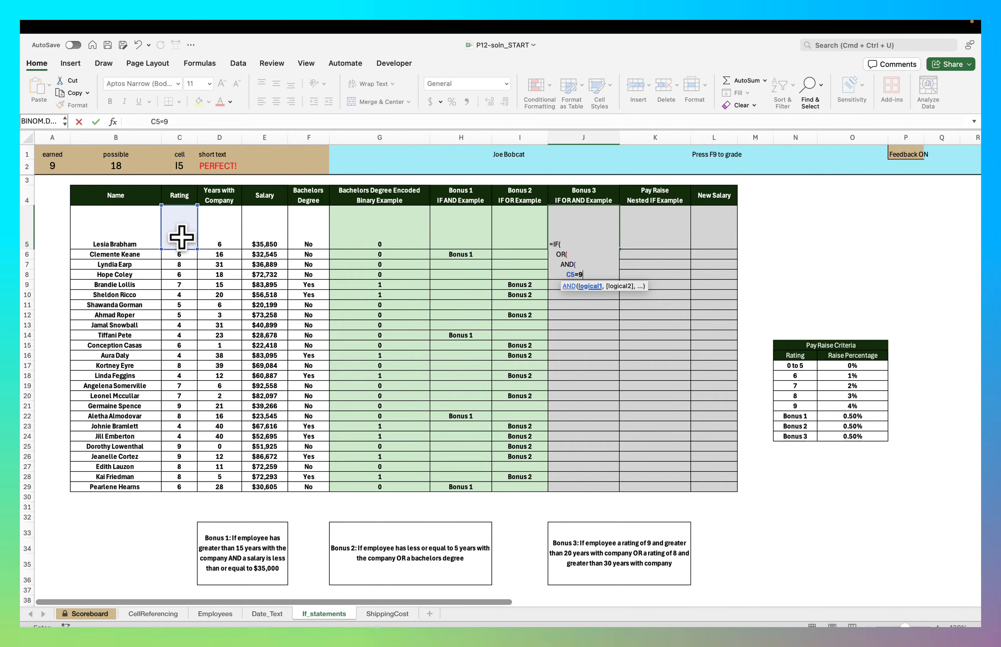
text(9,)
key(alt+Return)
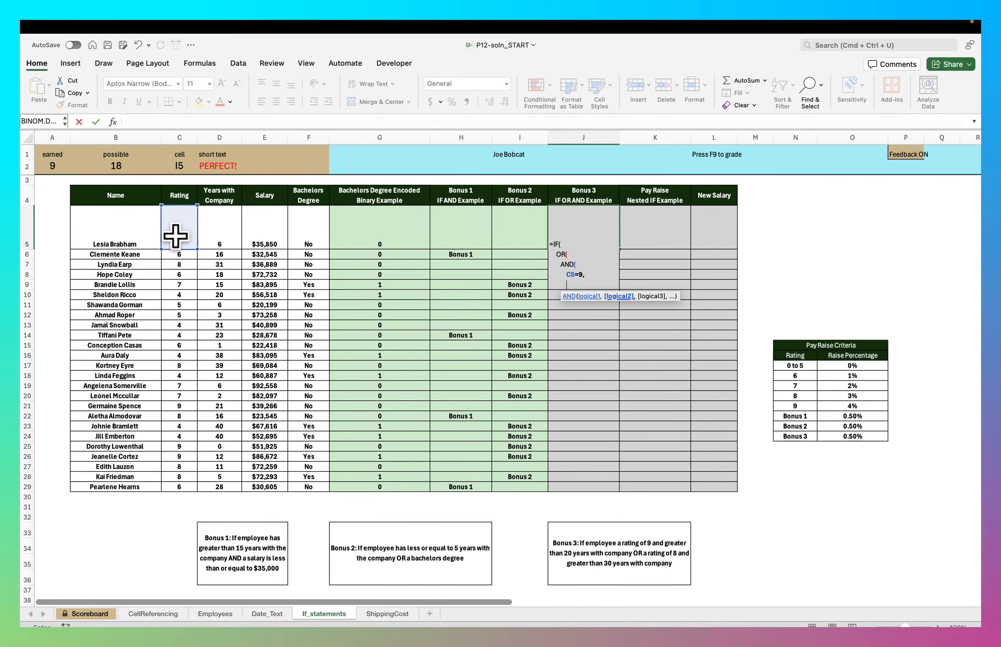
click(215, 235)
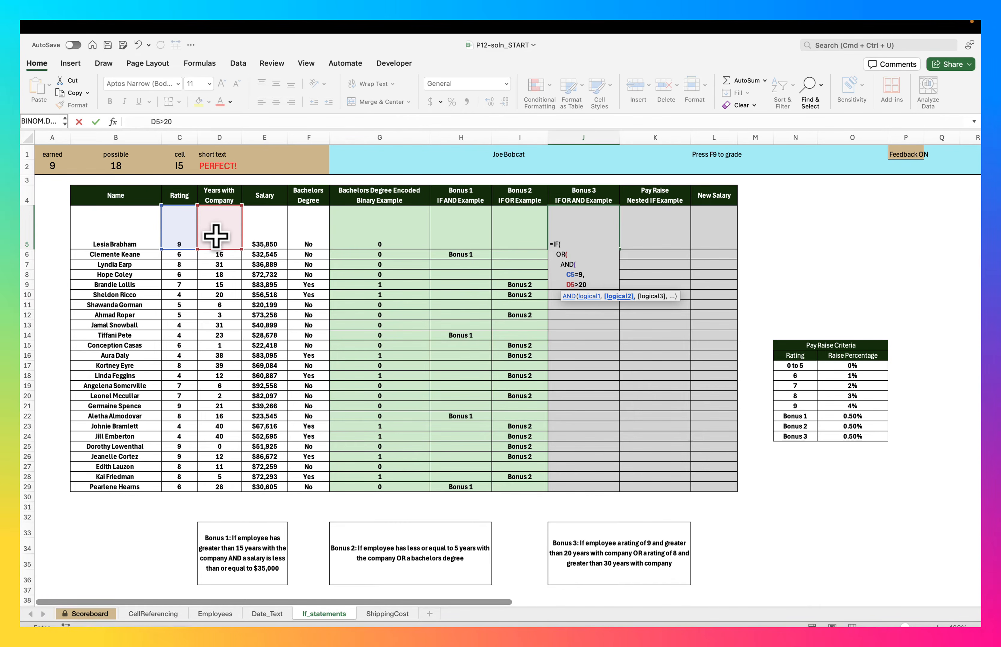
key(alt+Return)
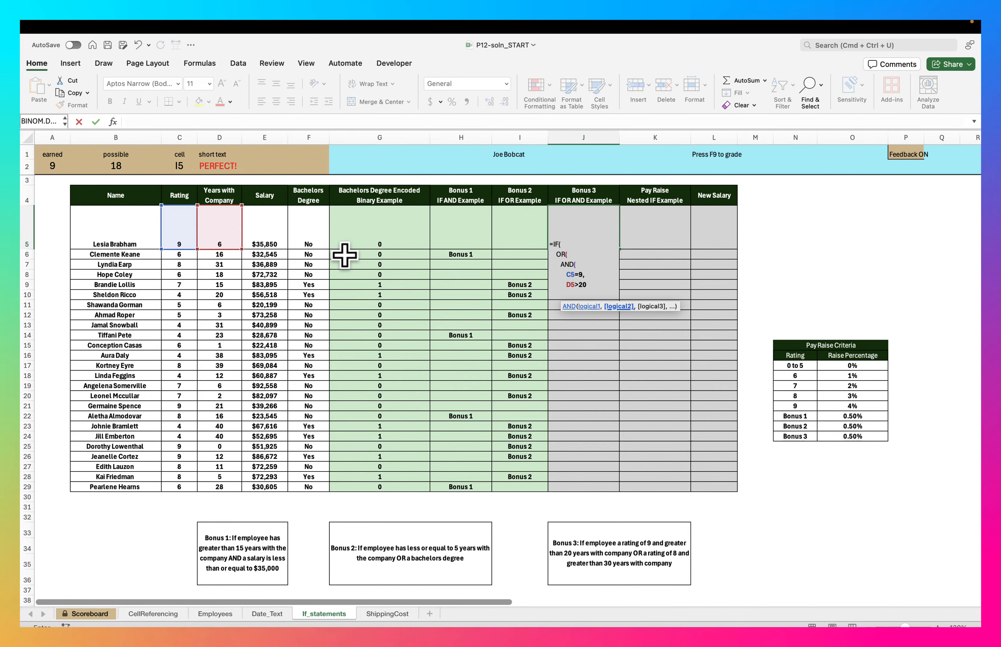
text())
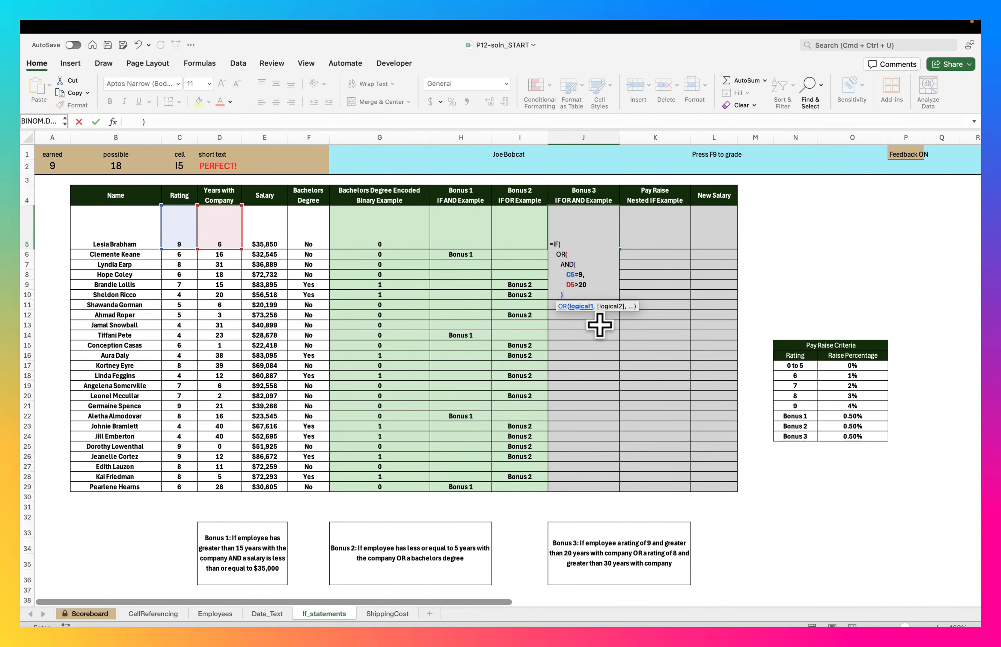
text(,)
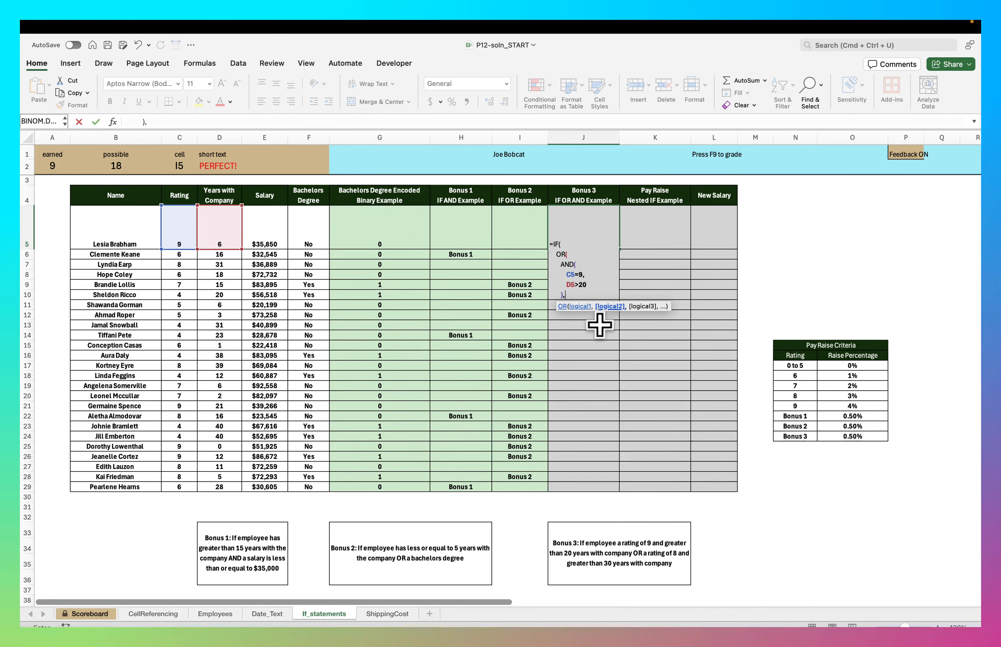
key(alt+Return)
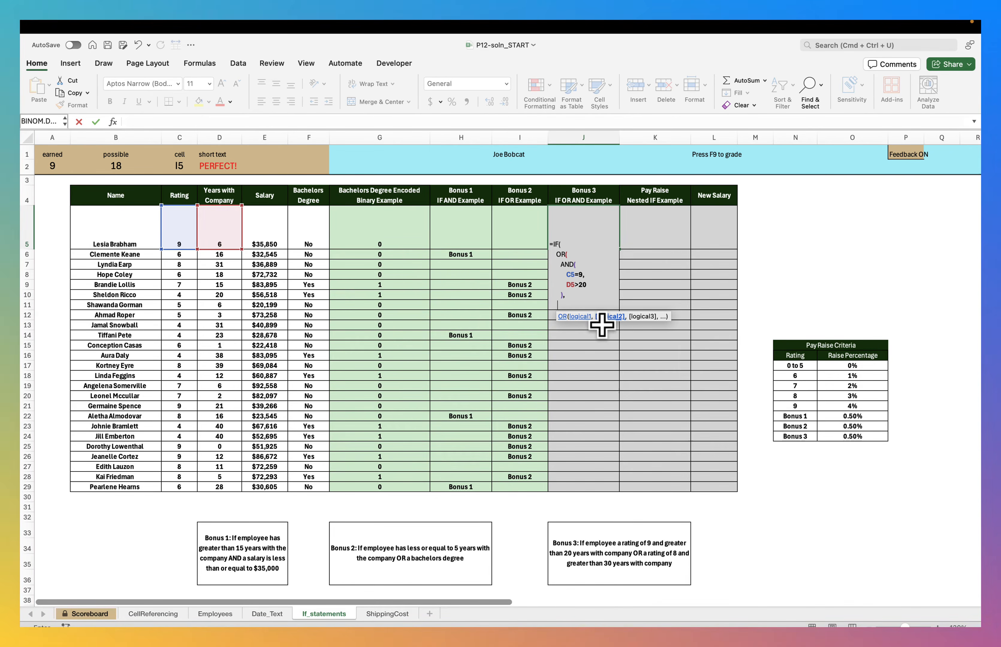
Step: Open a second AND( inside the OR on its own line, aligned with the first AND, and start a new line
click(602, 325)
key(BackSpace)
key(BackSpace)
key(BackSpace)
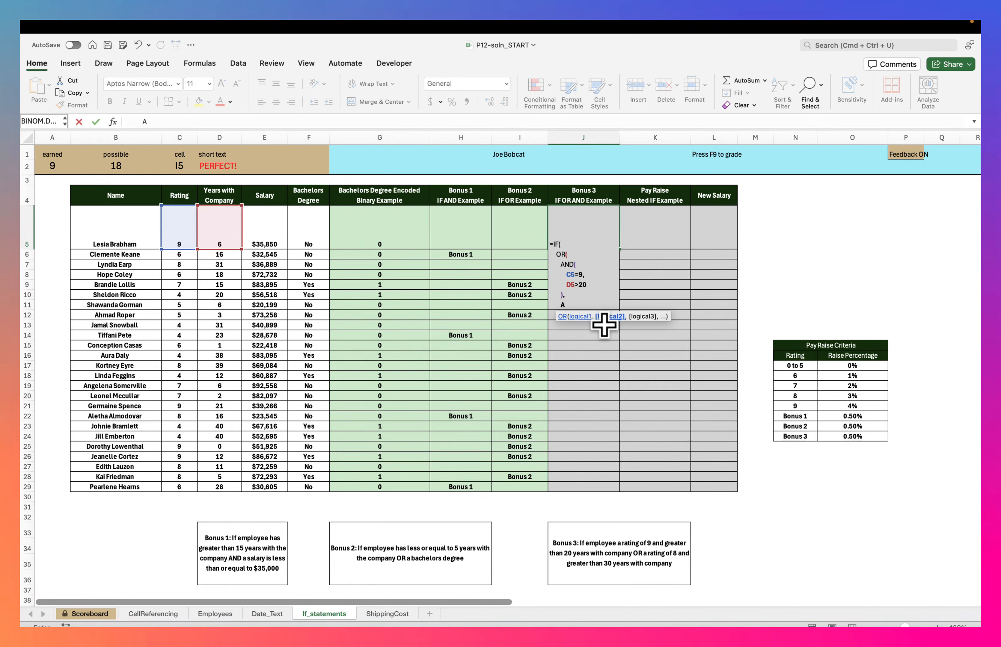
text(AND()
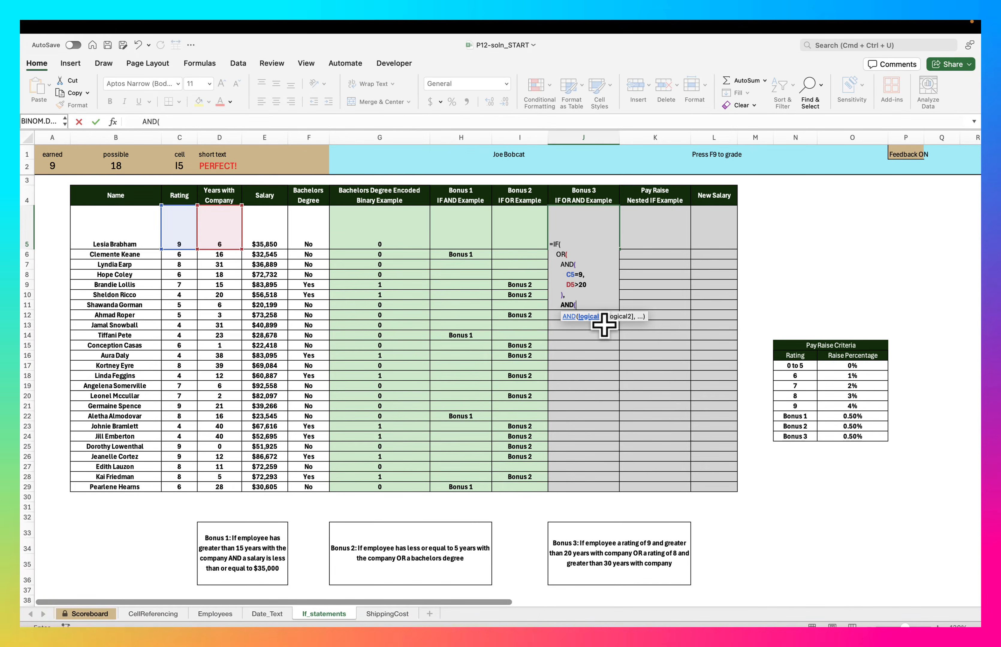
key(alt+Return)
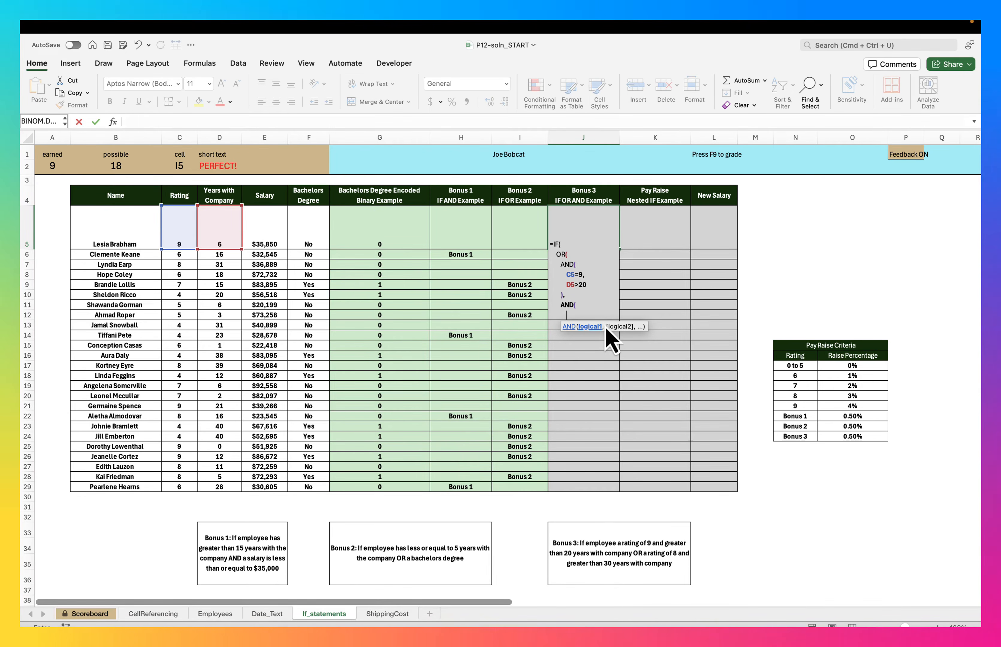
Step: Add the conditions C5=8 and D5>30 to the second AND on separate lines, and close it without a trailing comma
click(187, 238)
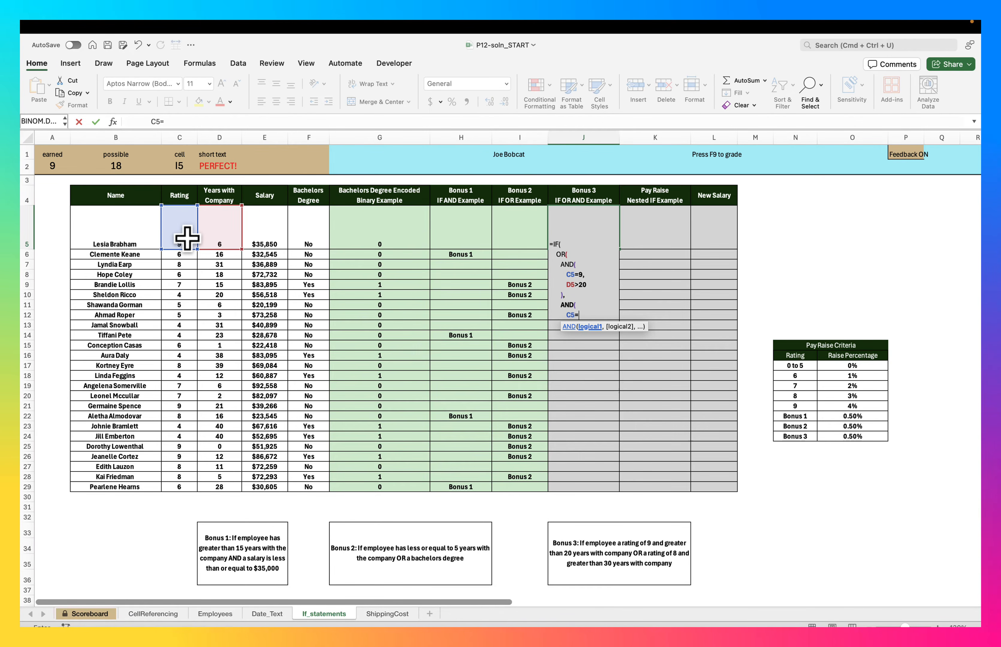
text(=8,)
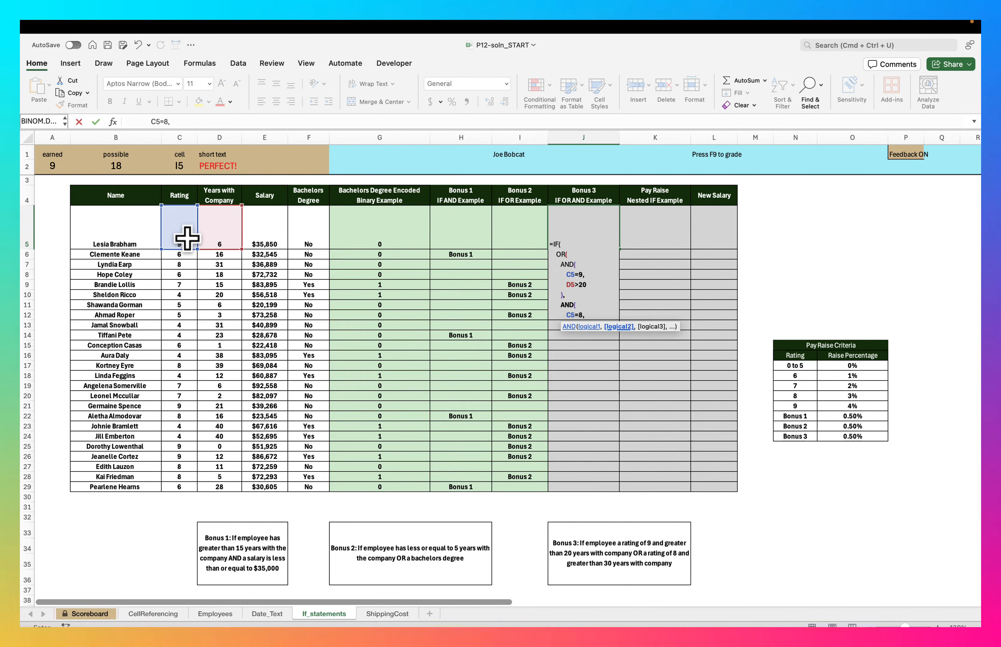
key(alt+Return)
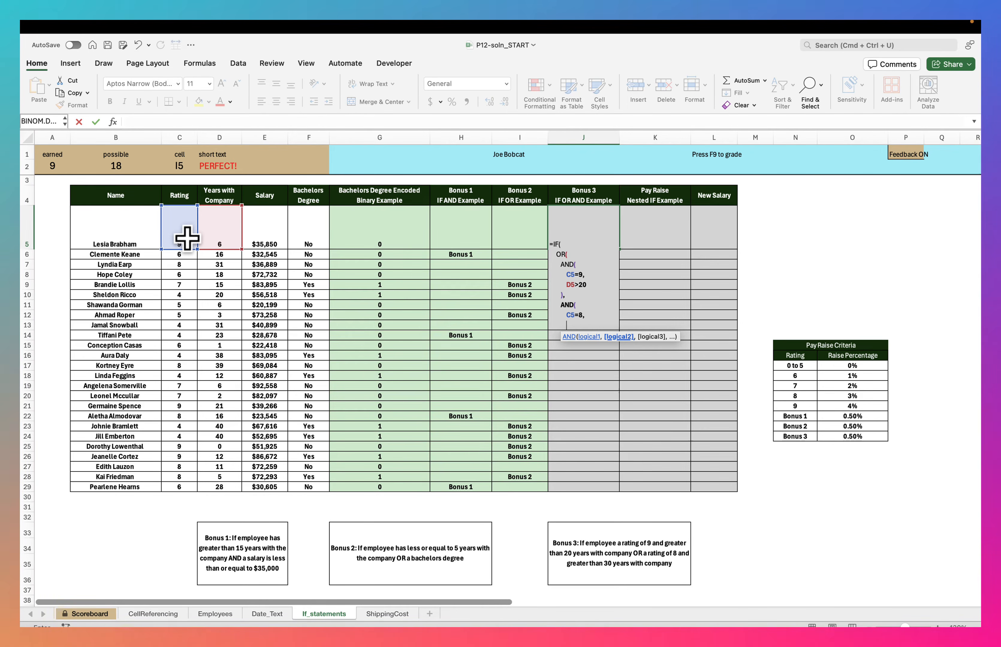
click(221, 230)
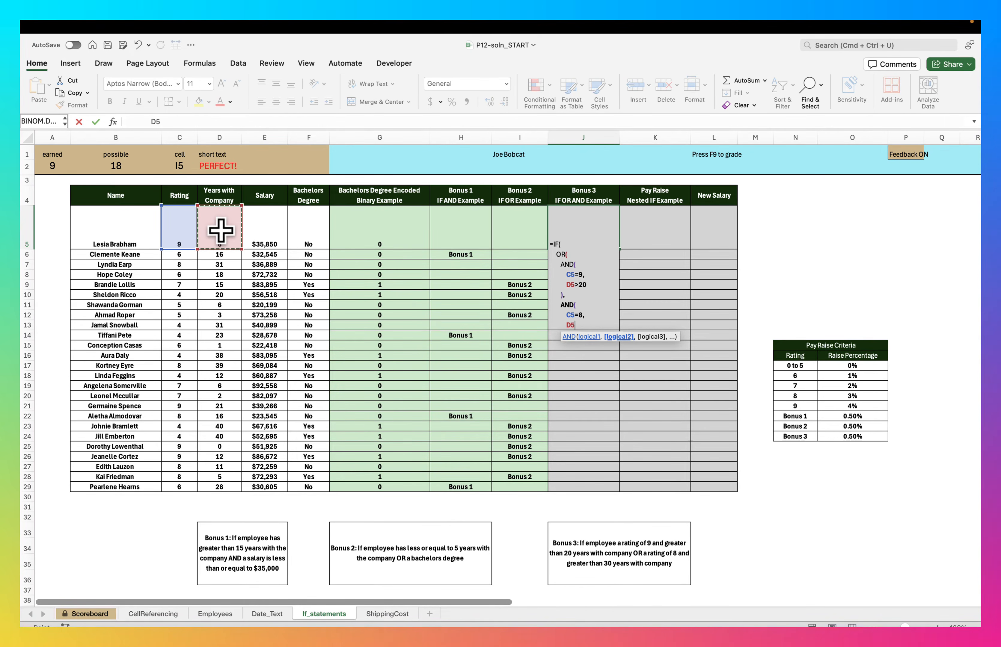
text(>)
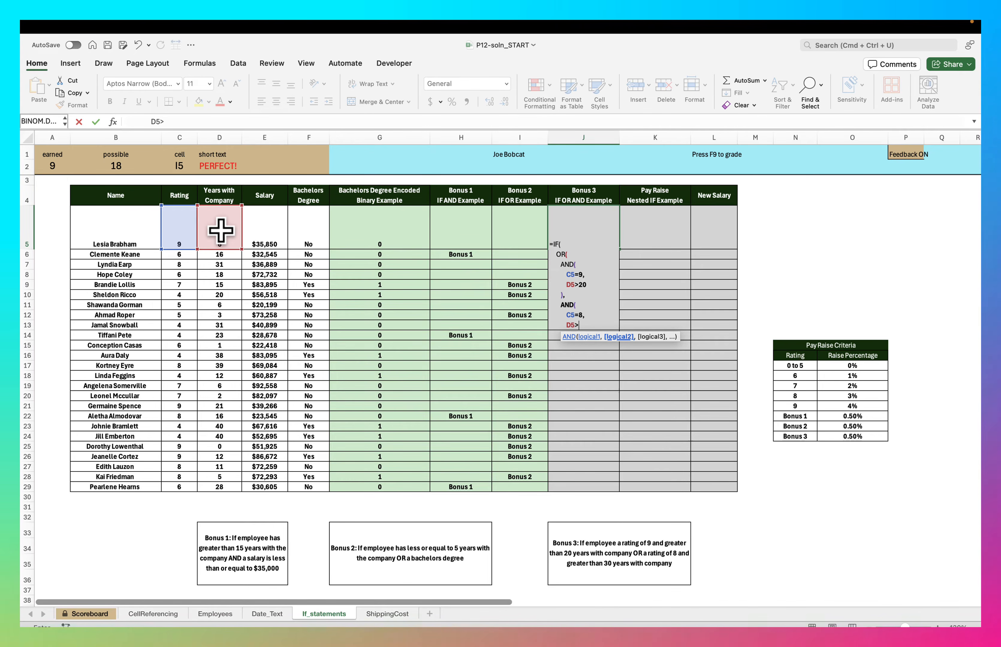
text(30)
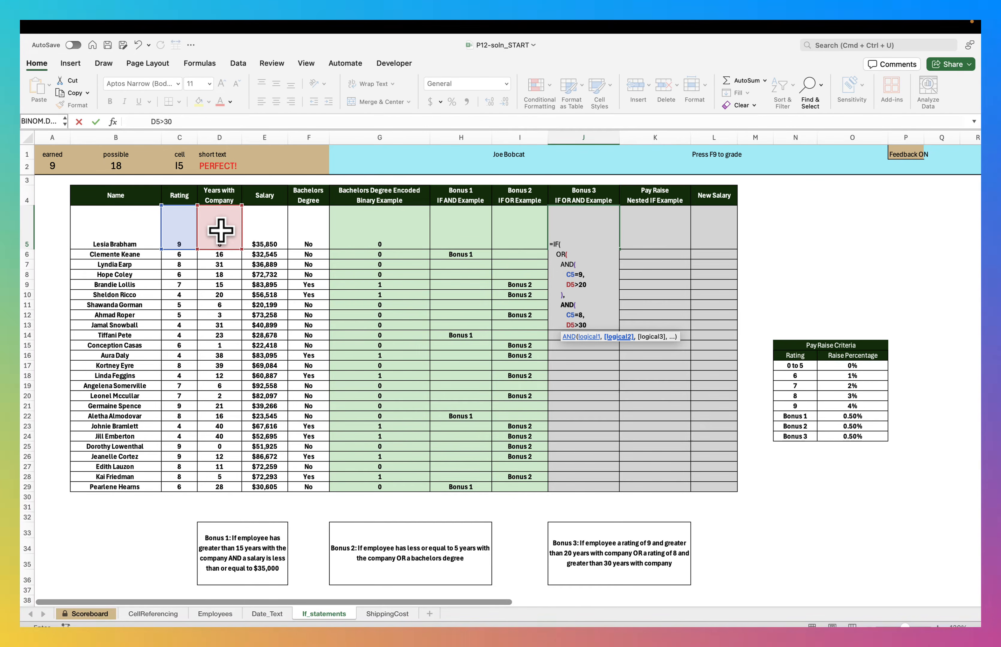
key(ctrl+alt+Return)
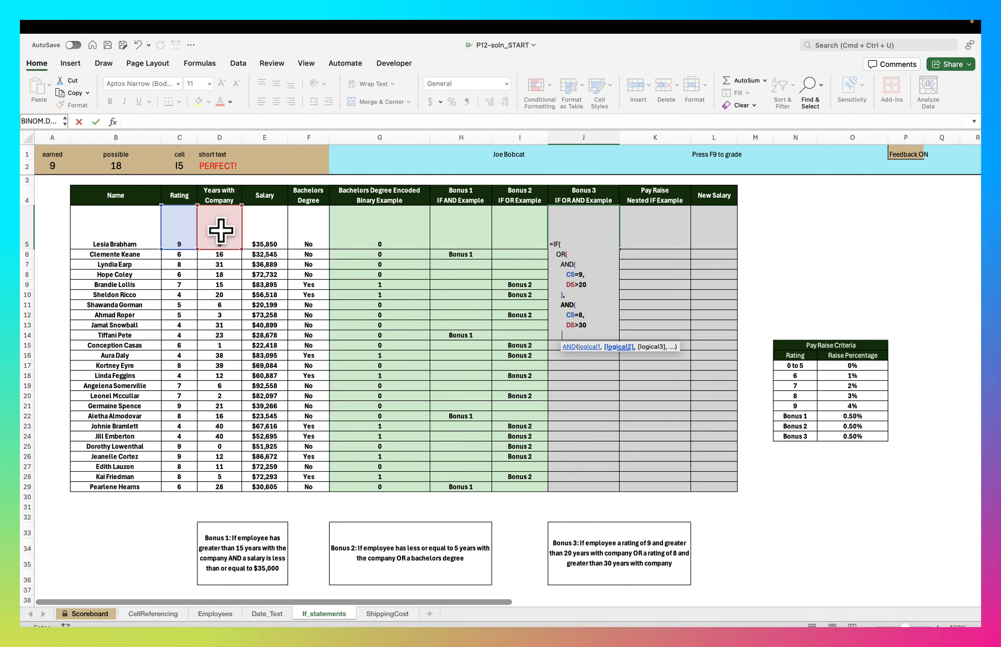
text())
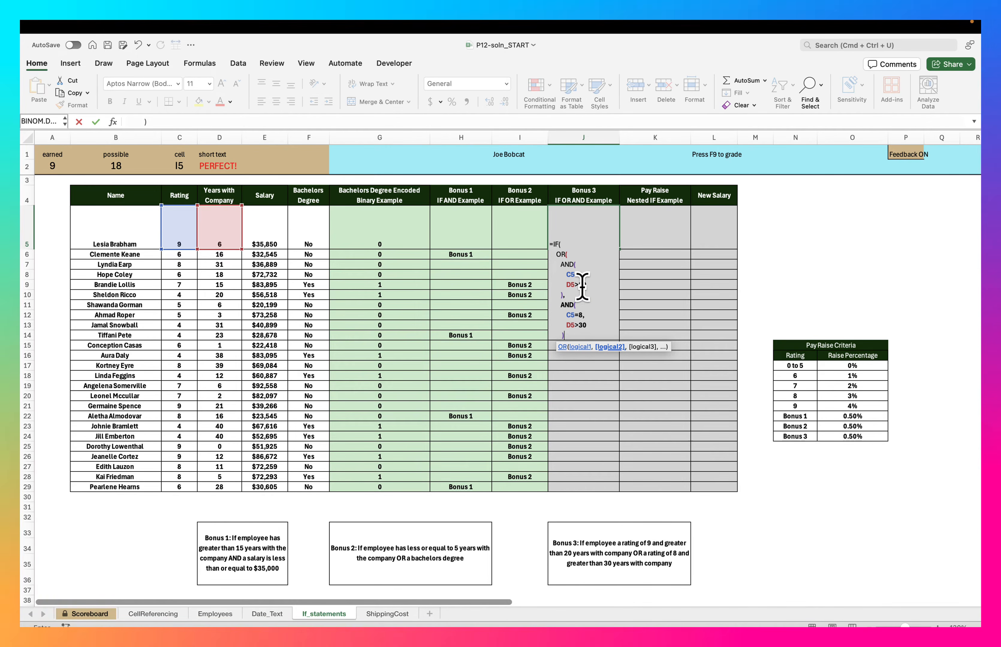
text(,)
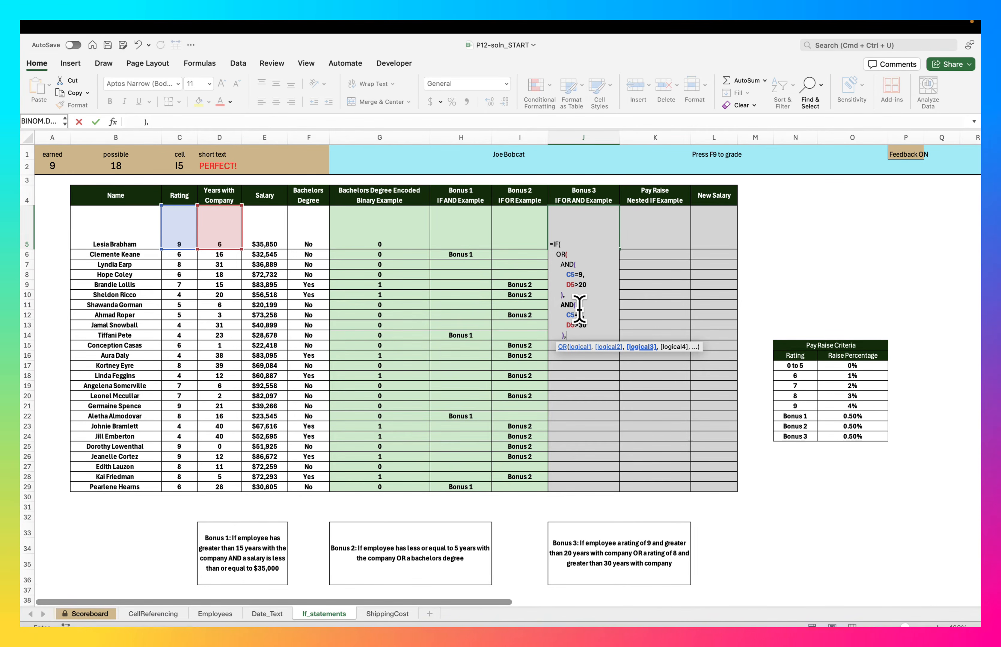
key(BackSpace)
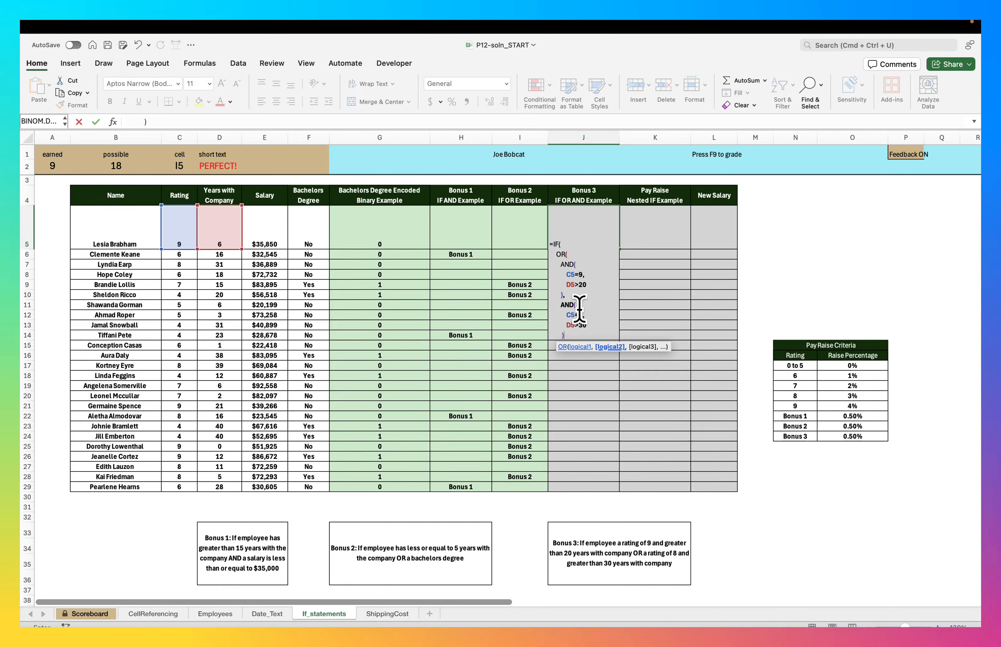
Step: Close the OR with a parenthesis and comma on its own line, and start a new line for the result
key(alt+Return)
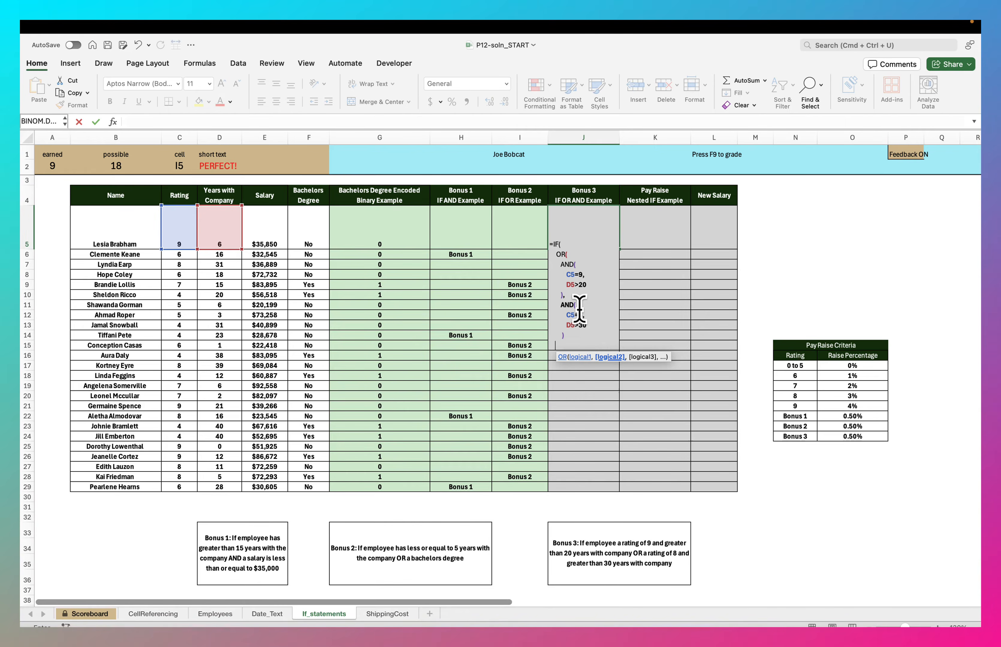
text())
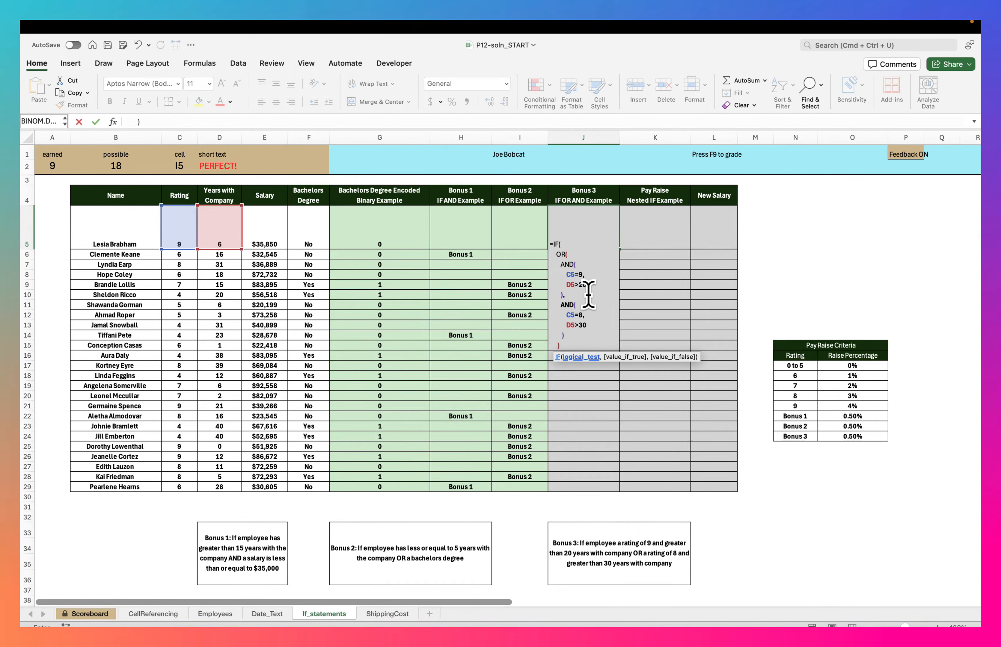
text(,)
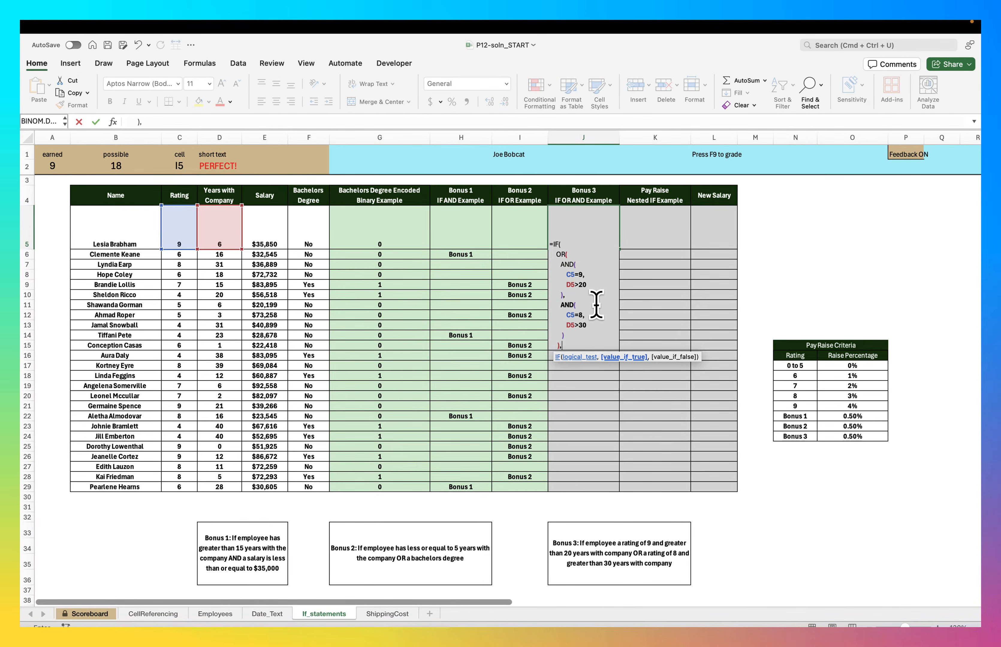
key(alt+Return)
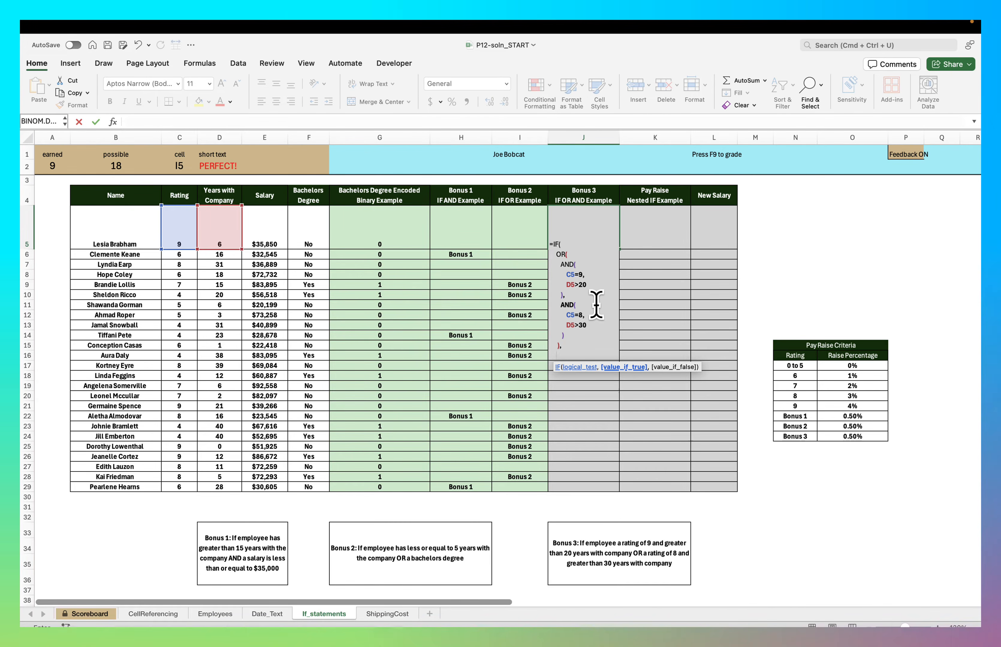
Step: Return "Bonus 3" if true and an empty string "" if false on separate lines, then close and commit the J5 formula
text("Bo)
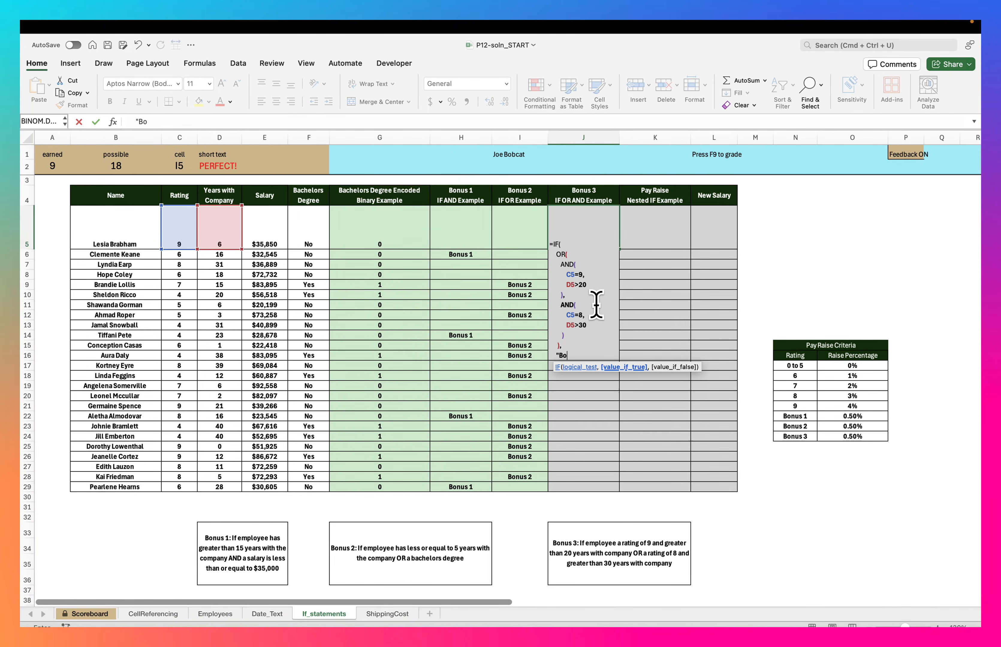
text(nus 3",)
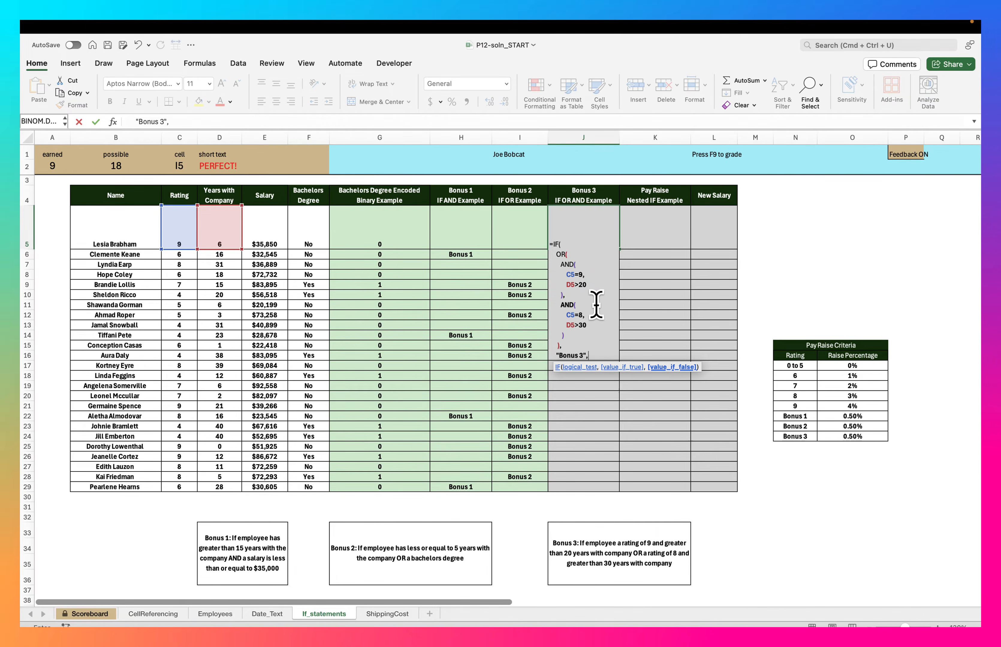
key(alt+Return)
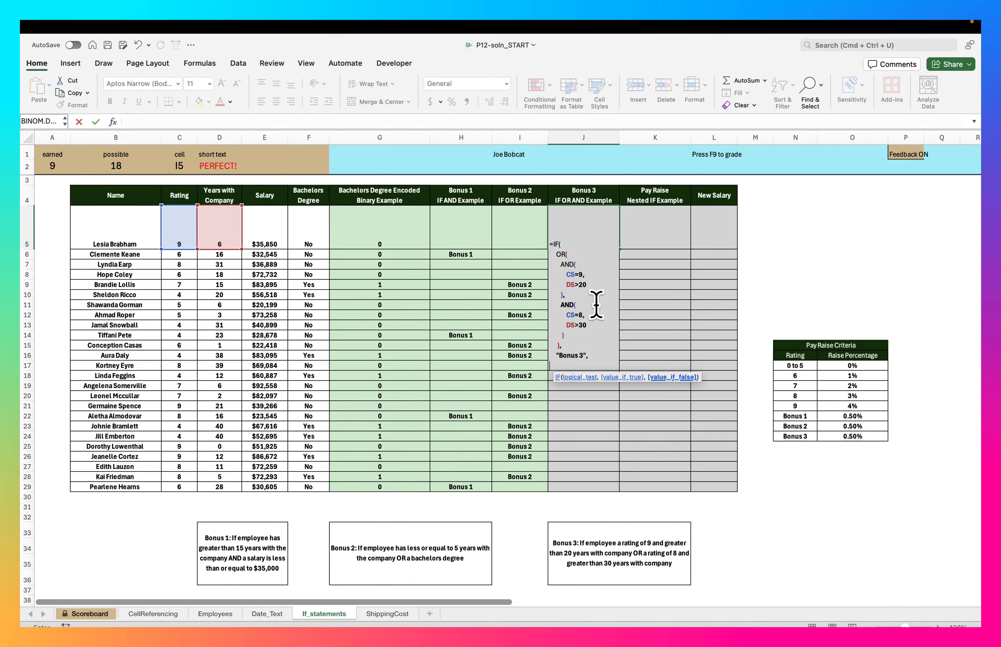
text("")
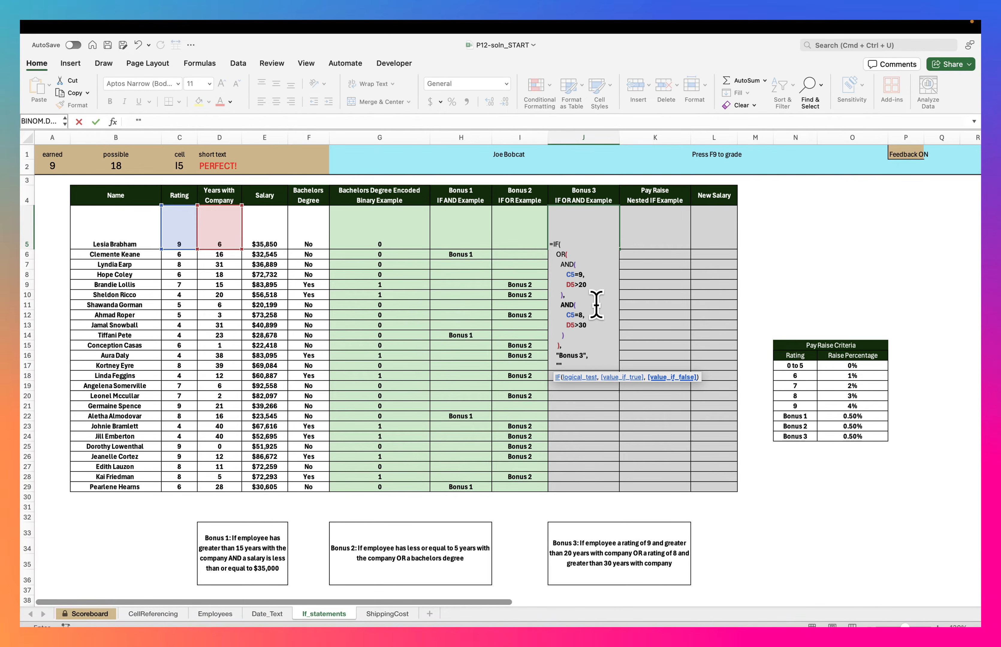
key(alt+Return)
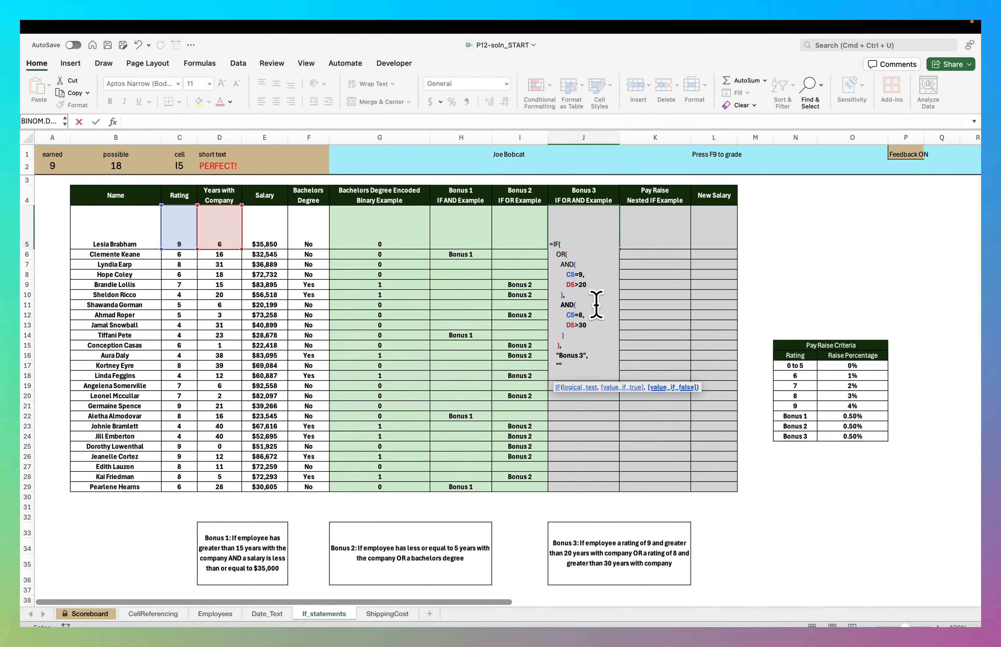
text())
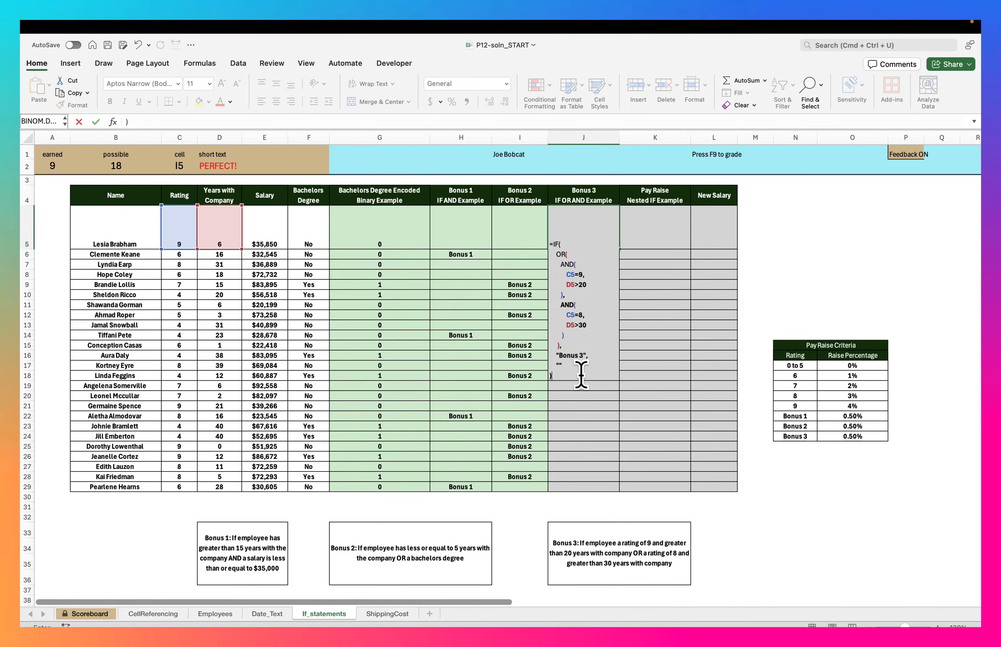
key(Return)
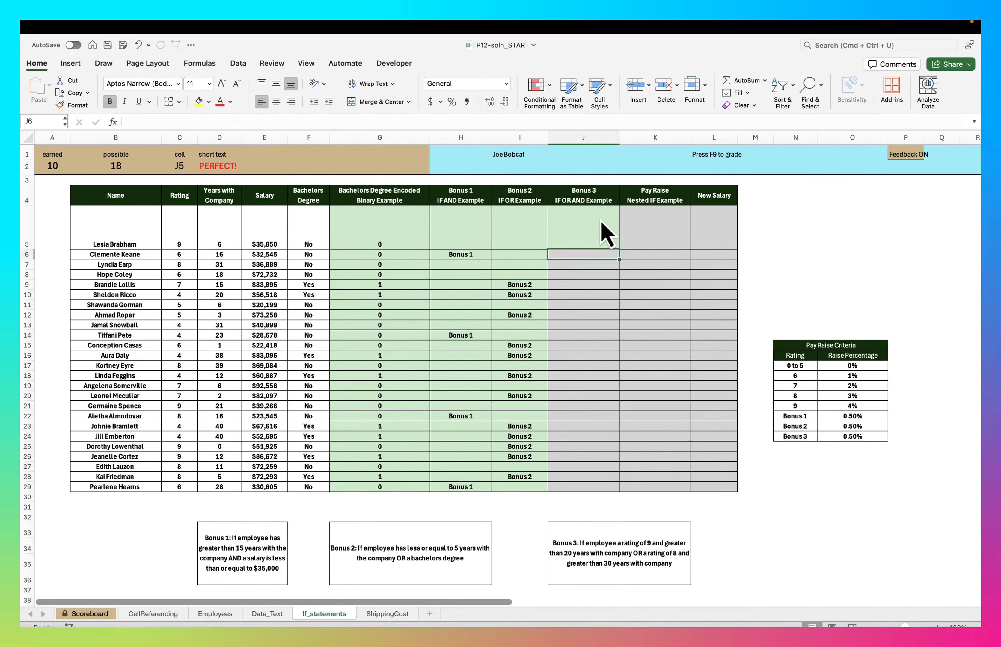
Step: Fill the Bonus 3 formula from J5 down to J29 and centre the filled cells horizontally
click(607, 226)
double_click(619, 249)
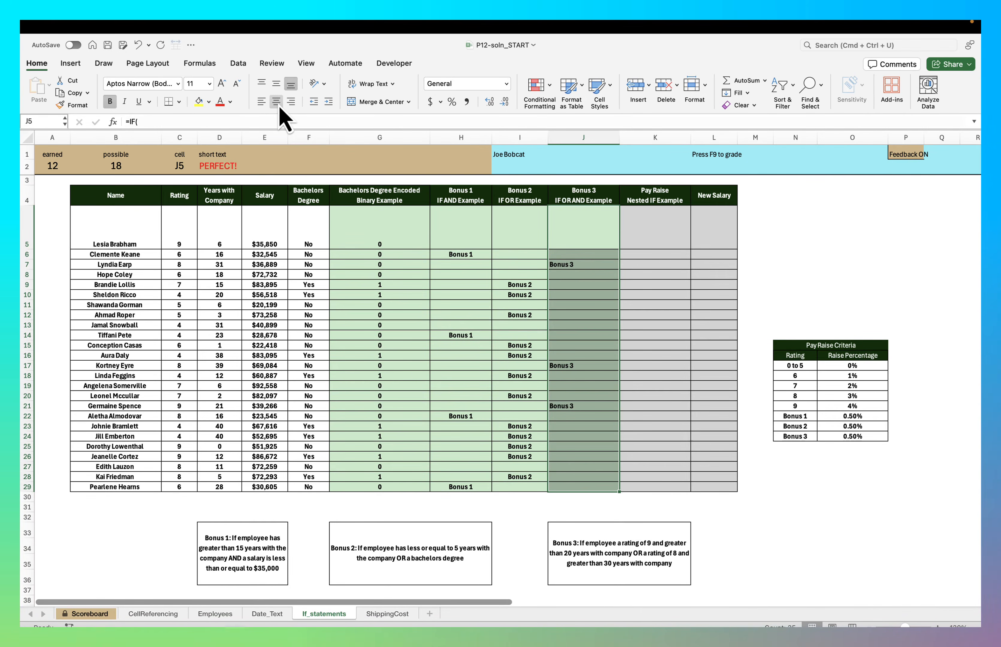
Step: Begin the Pay Raise formula in cell K5 with =IFS( instead of a nested IF, and start a new line
click(657, 228)
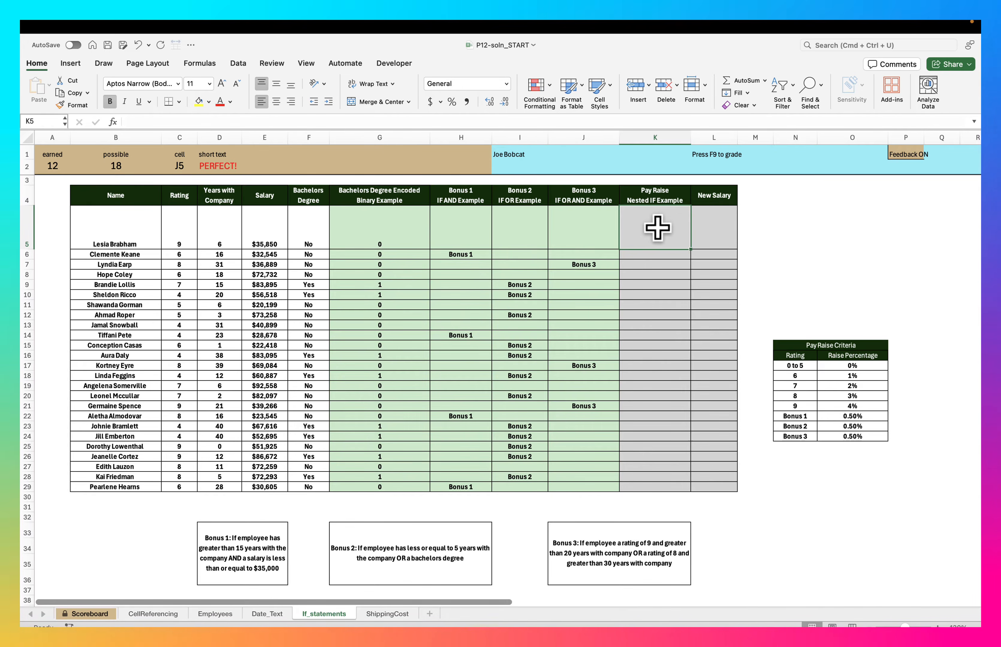
text(=)
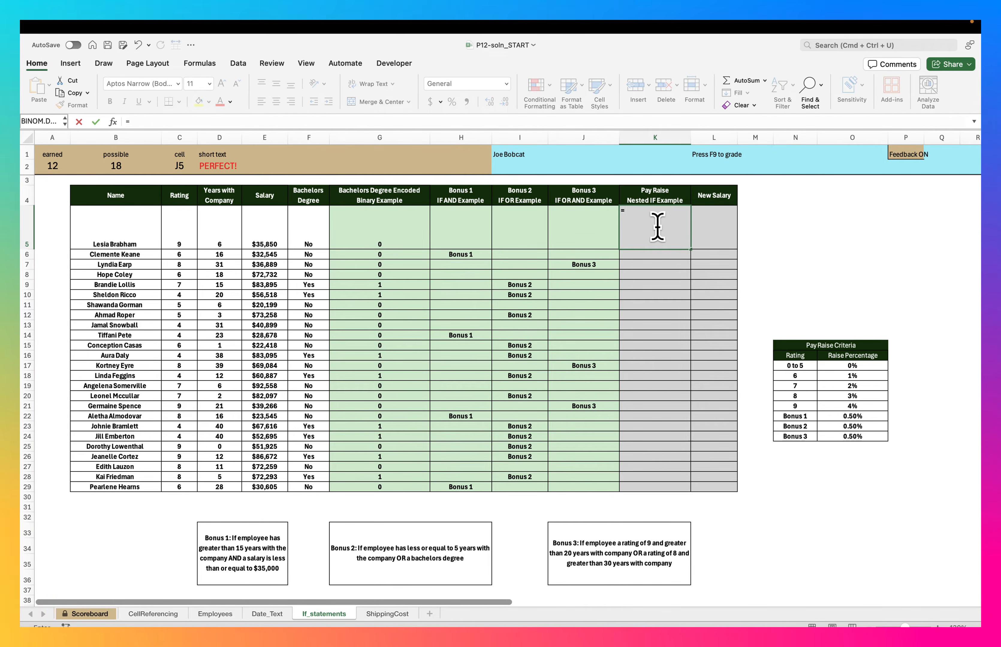
text(IF()
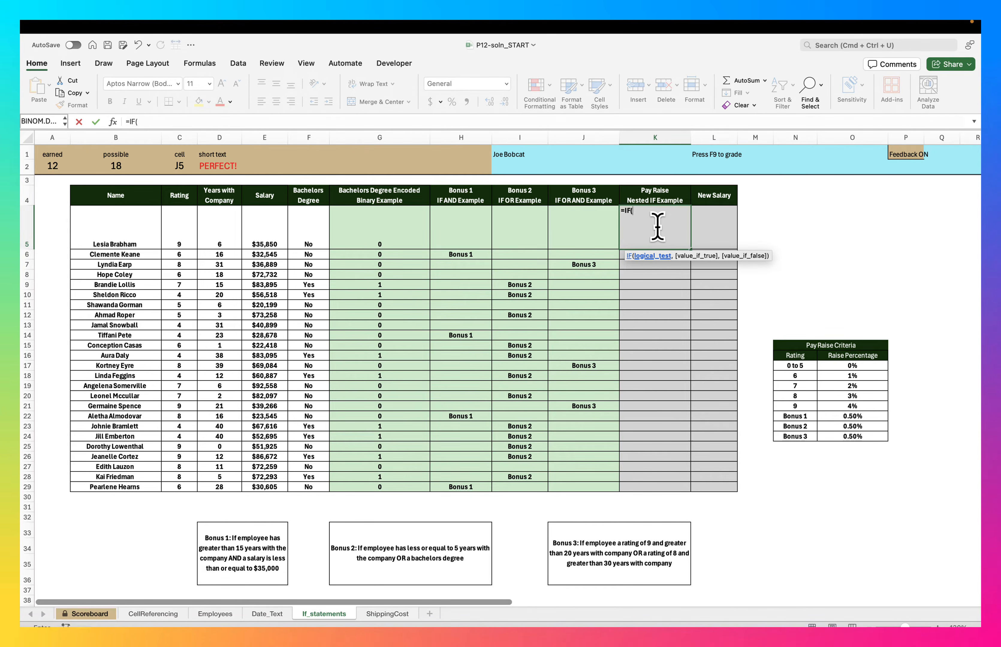
key(alt+Return)
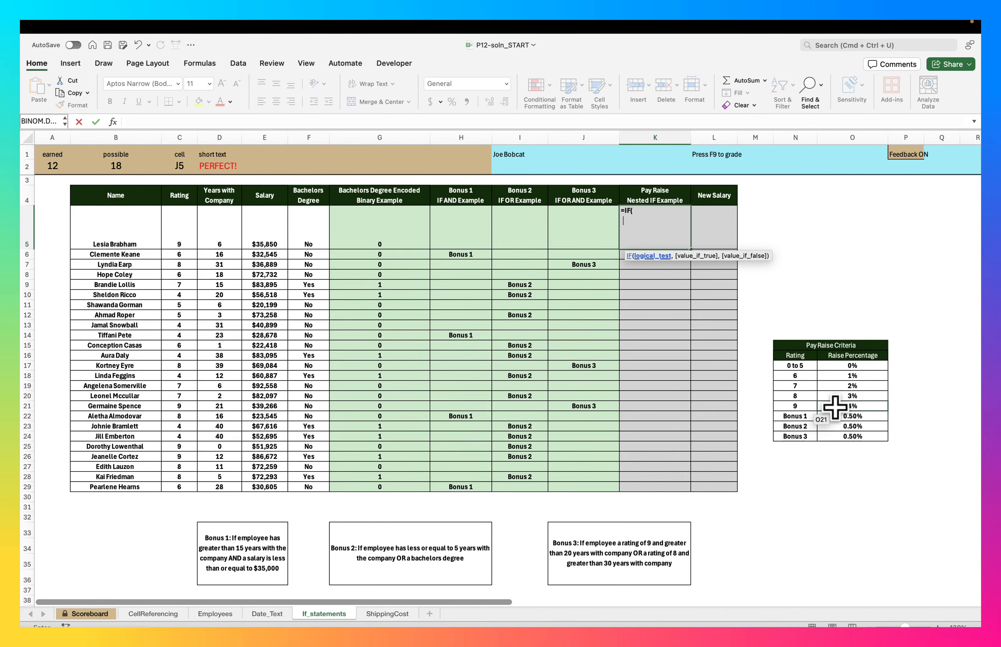
key(BackSpace)
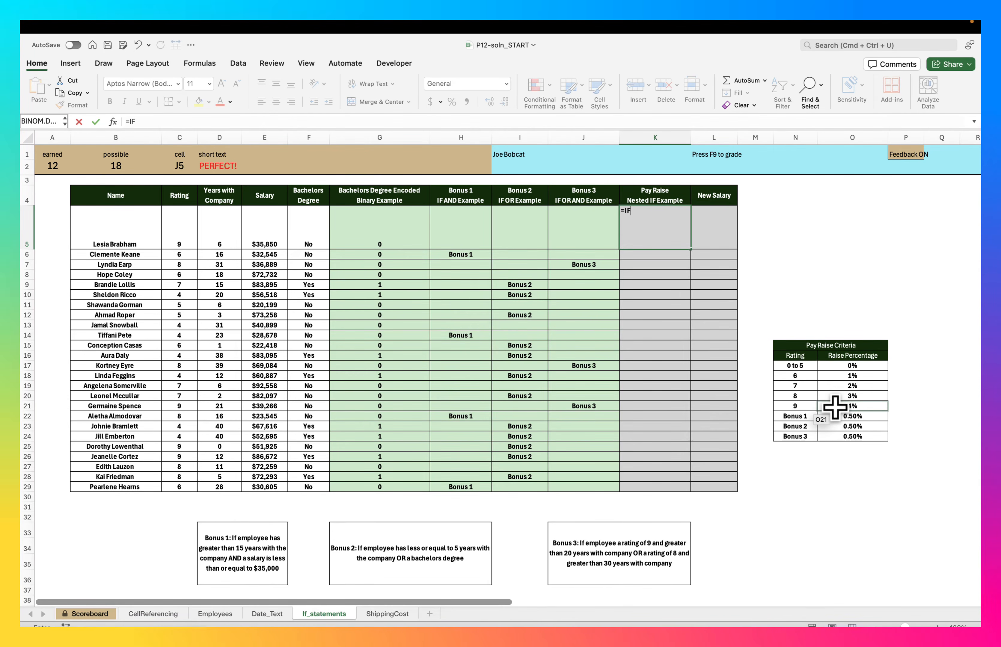
text(S)
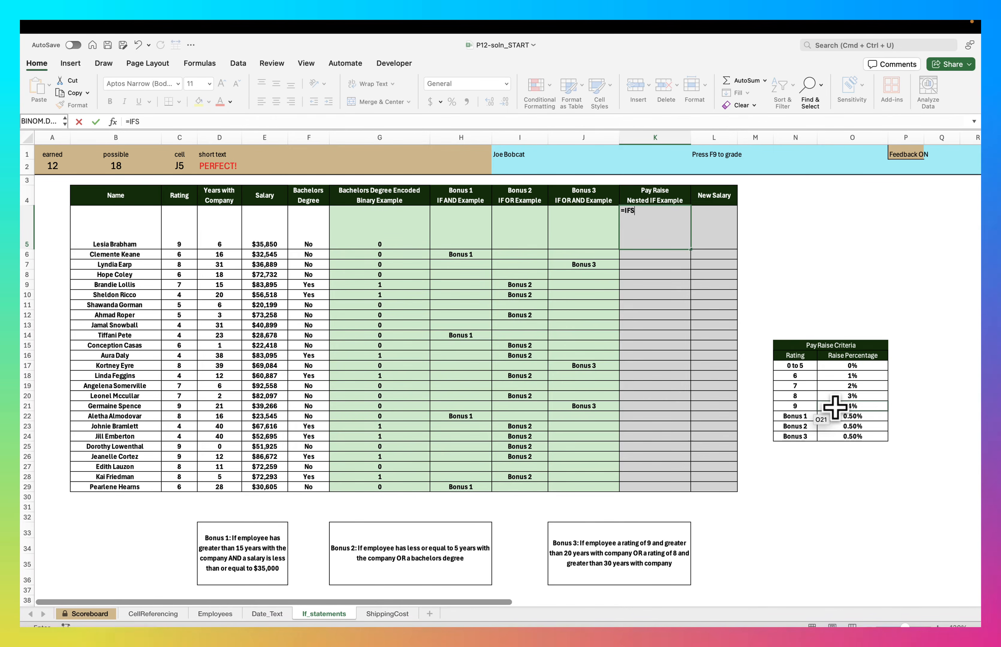
text(()
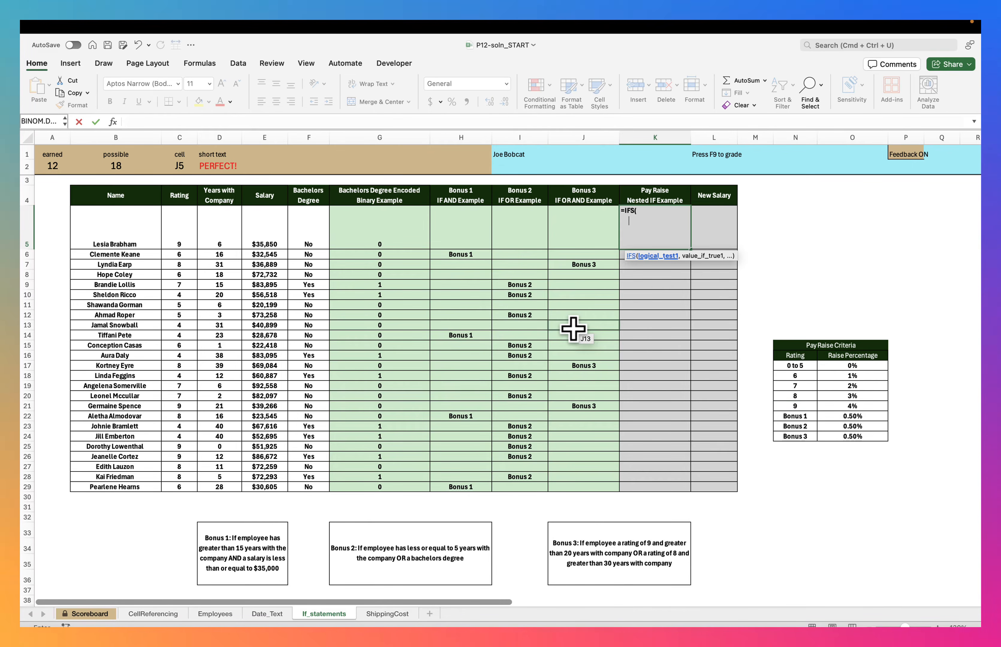
Step: Enter C5=$N$21 as the first logical test of the IFS, with the criteria rating as an absolute reference
click(187, 248)
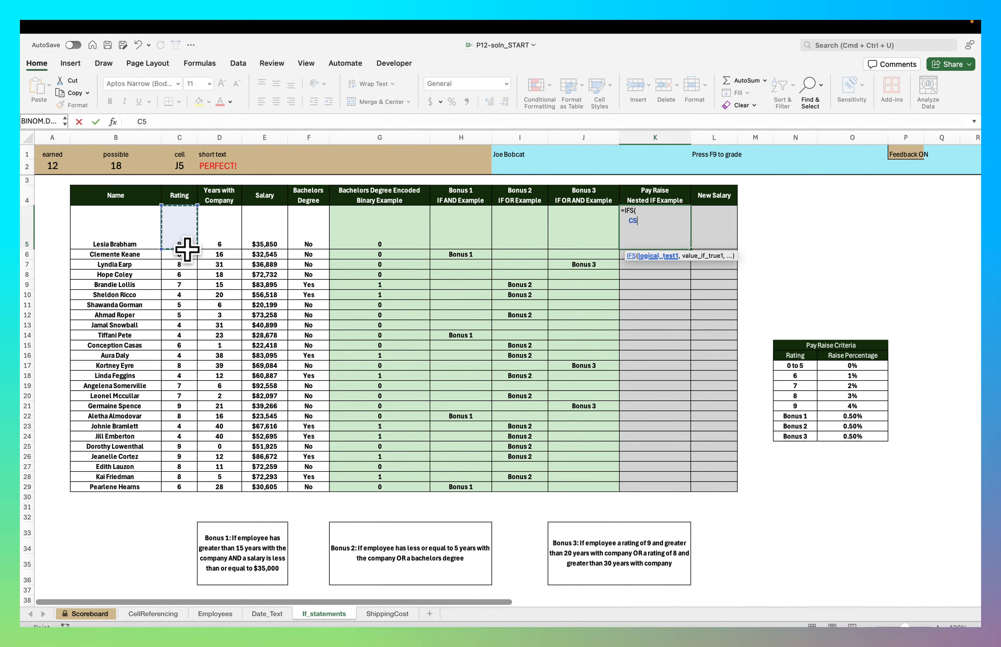
text(=)
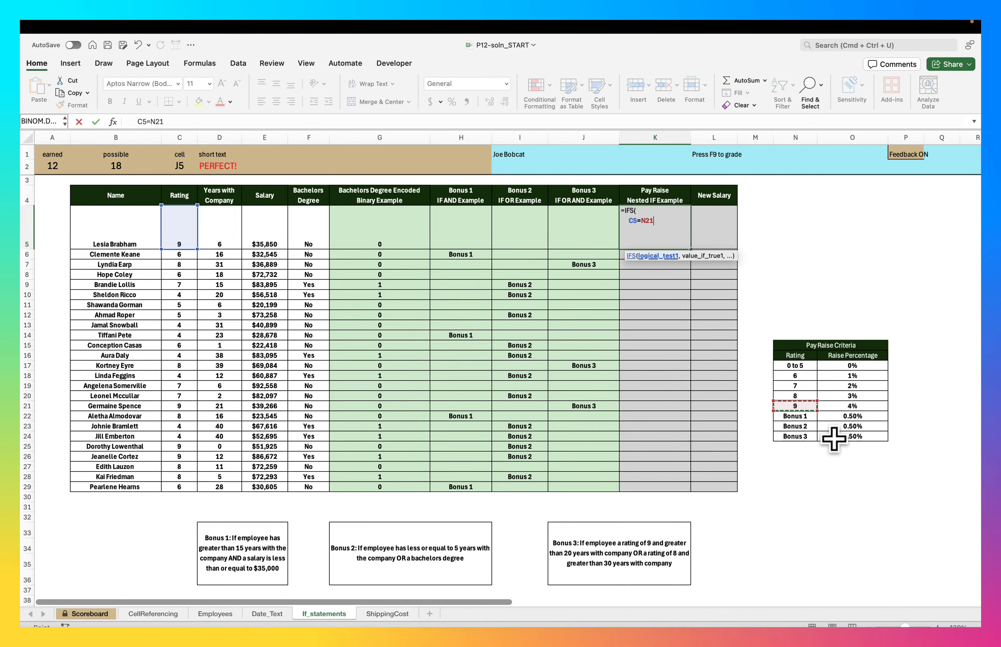
key(F4)
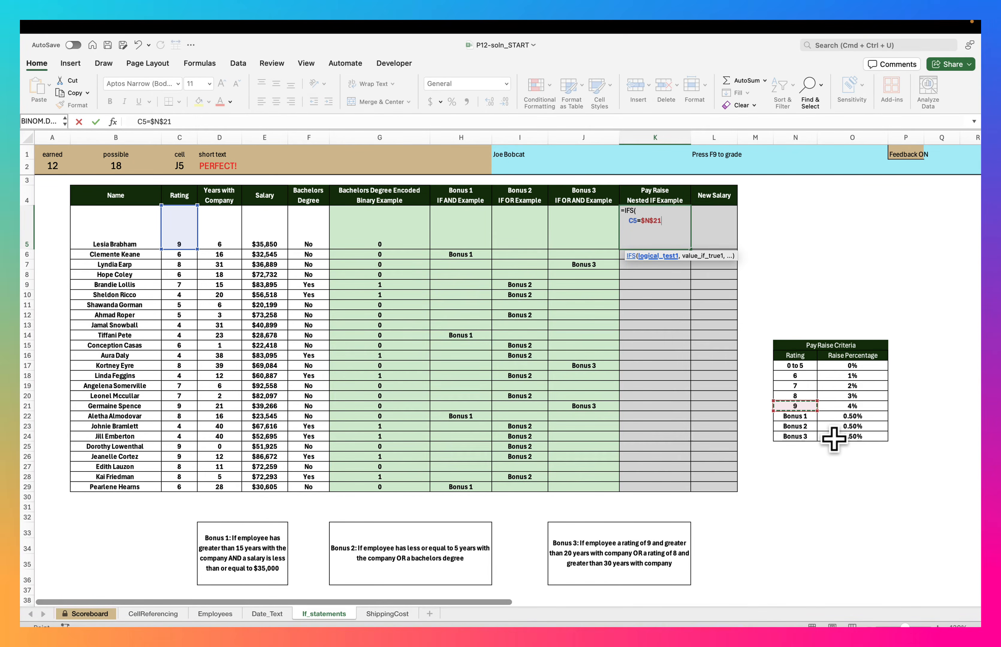
Step: Return $O$21 as the value for the first IFS test in K5 and start a new line for the second test
text(,)
click(845, 407)
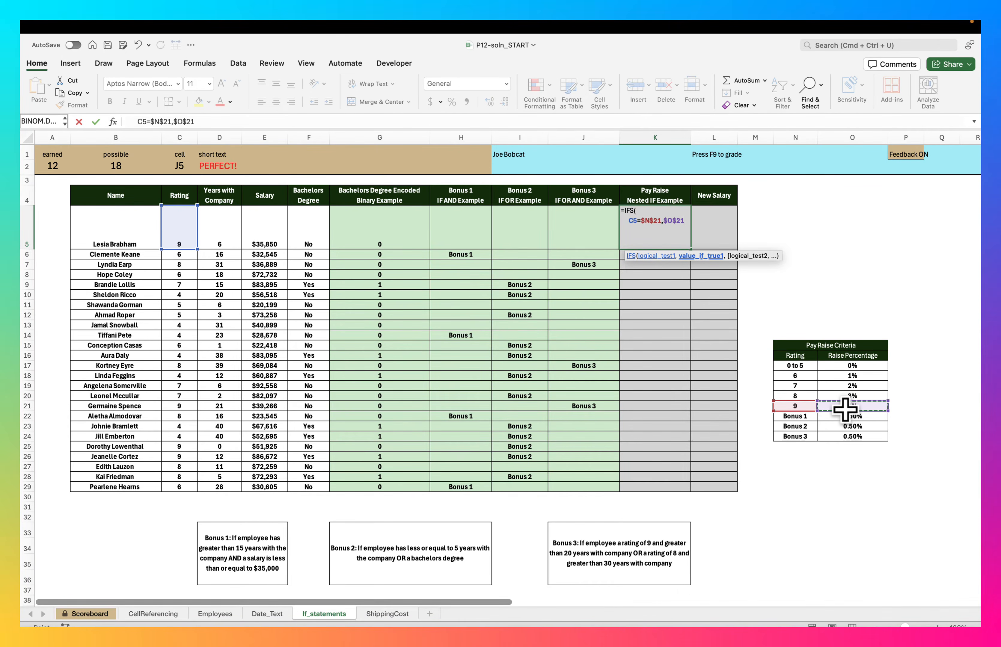
text(,)
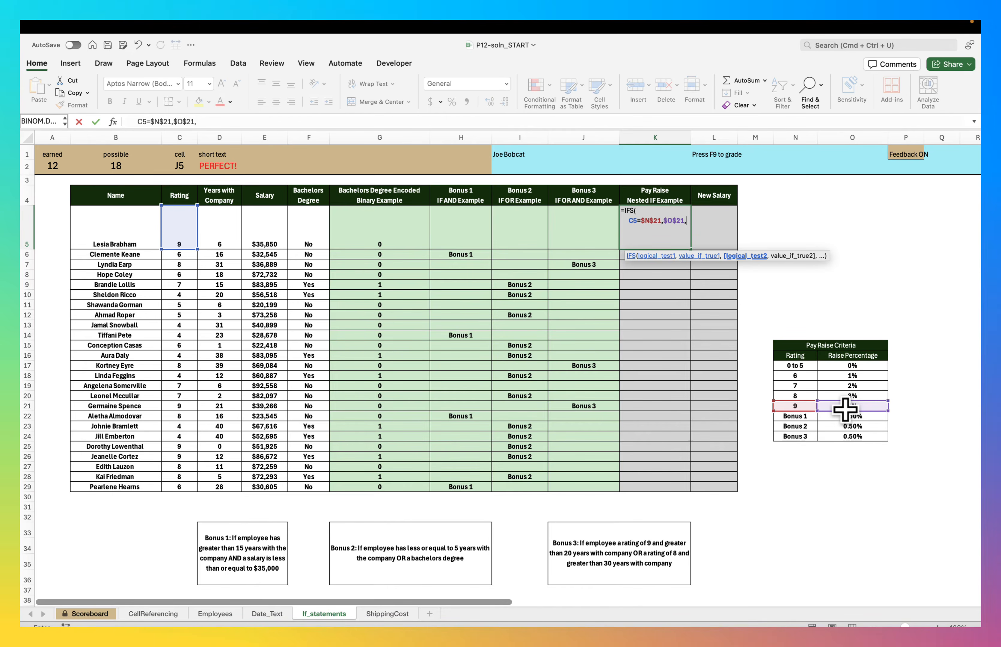
key(alt+Return)
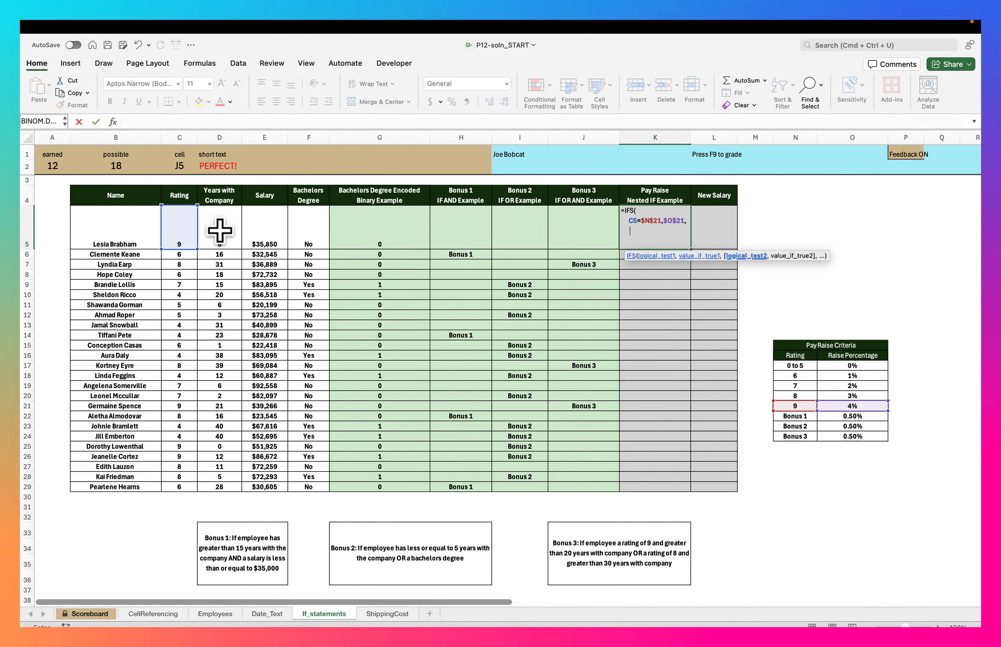
Step: Add the second IFS pair C5=$N$20,$O$20 with absolute criteria references, followed by a comma and a new line
click(185, 227)
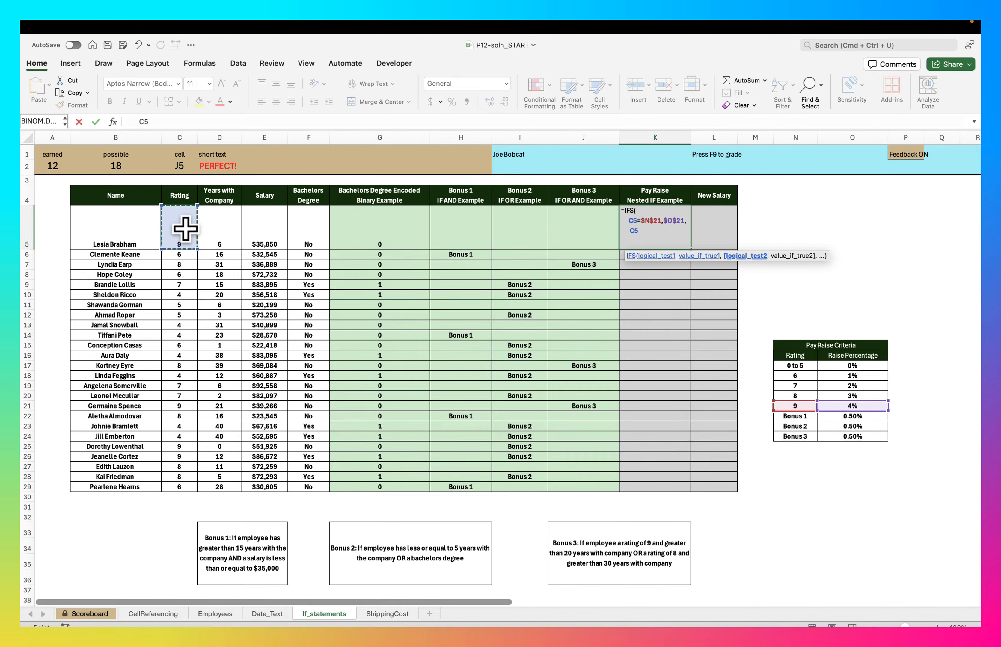
text(=)
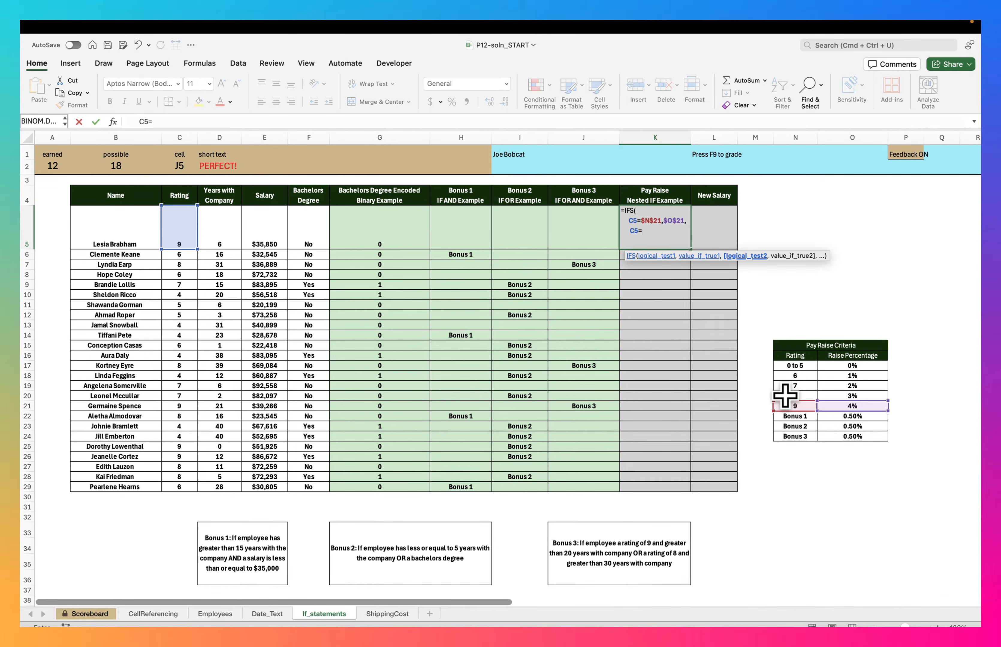
click(785, 395)
key(F4)
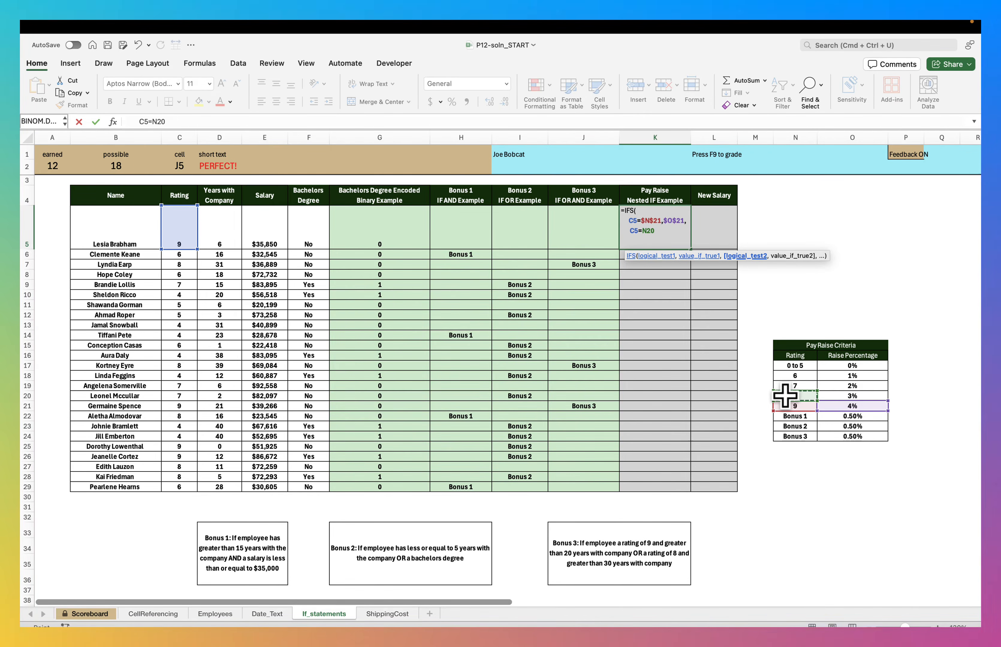
text(,$O$20)
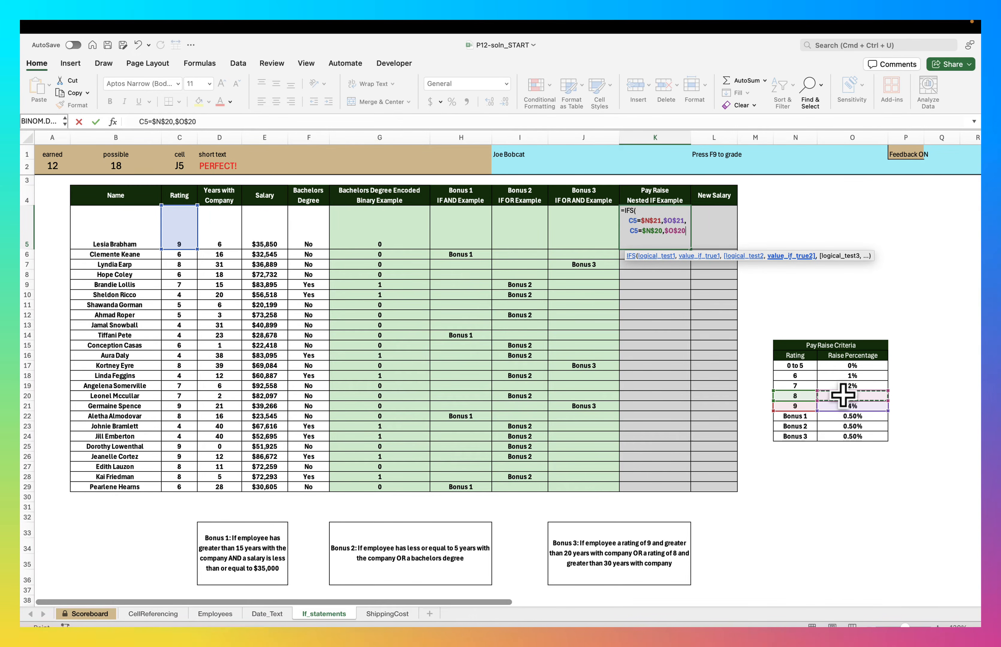
text(,)
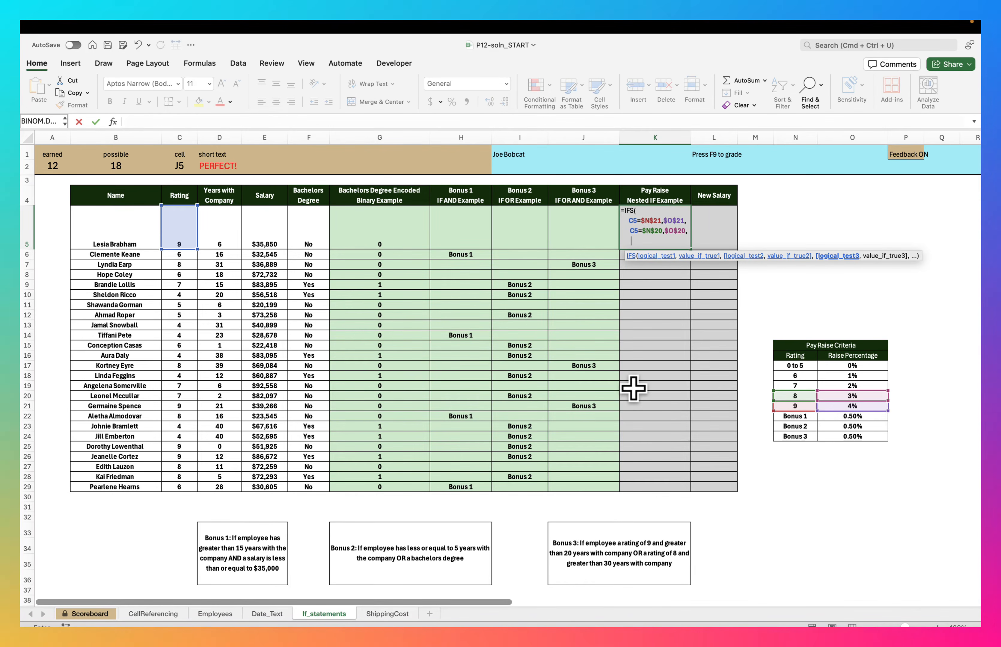
Step: Add the third IFS pair C5=$N$19,$O$19 with absolute criteria references, followed by a comma and a new line
click(185, 229)
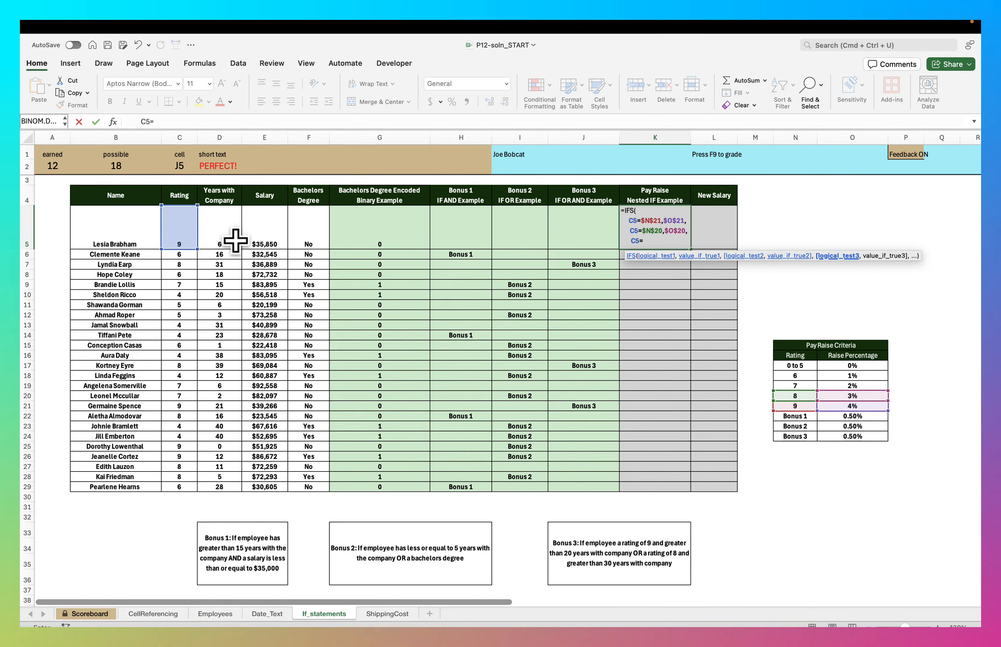
click(790, 386)
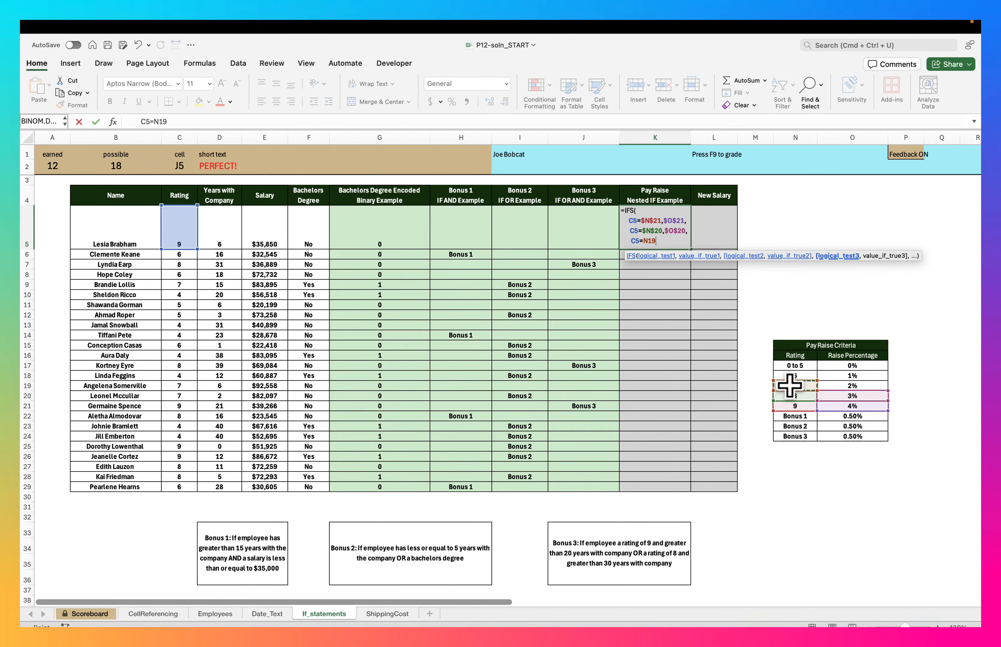
key(F4)
text(,)
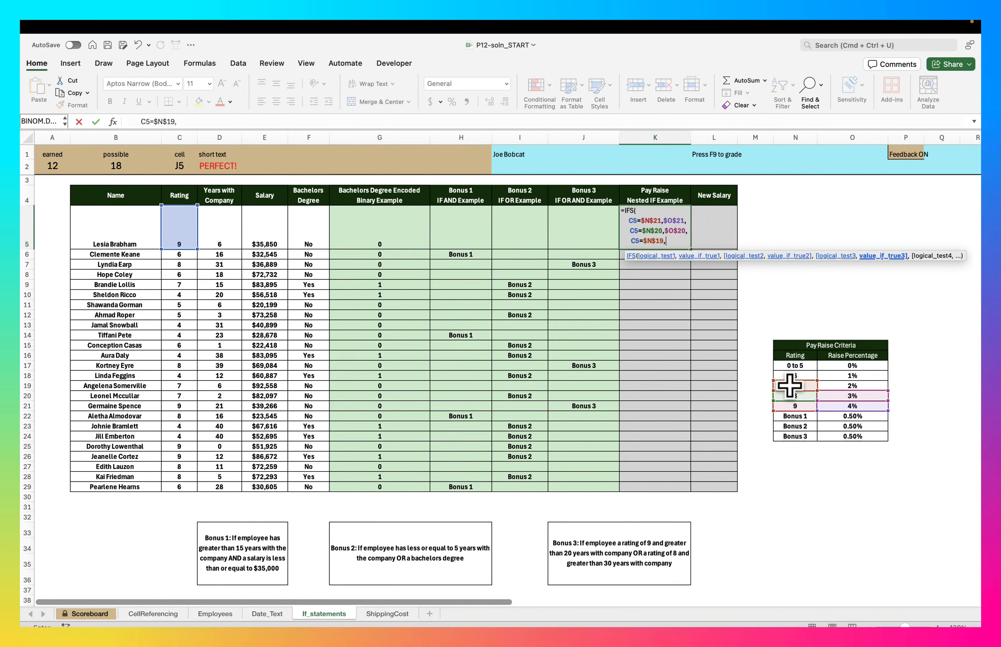
click(850, 385)
key(F4)
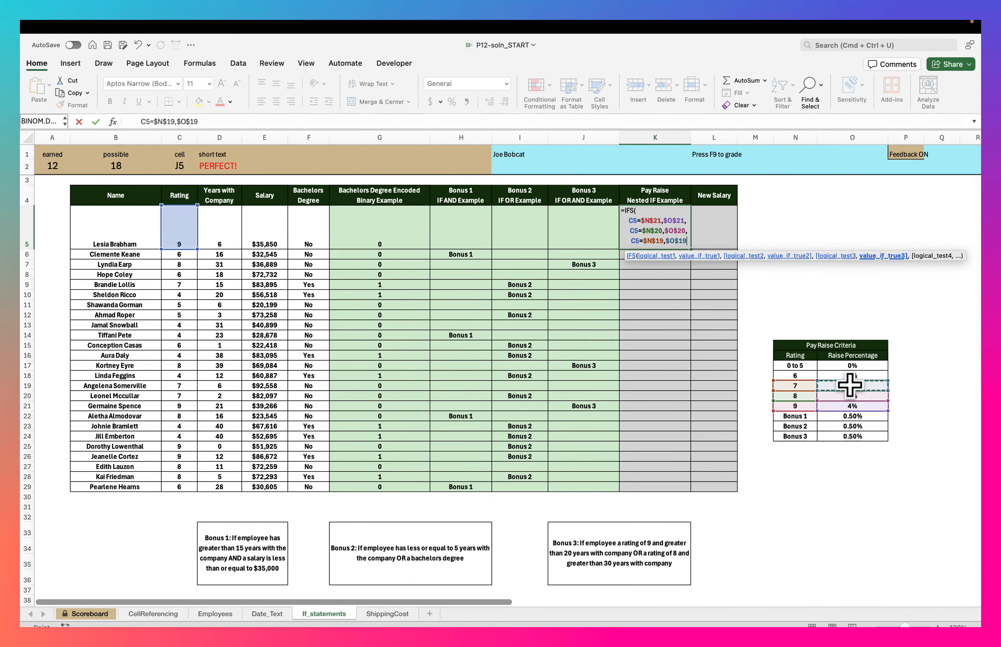
text(,)
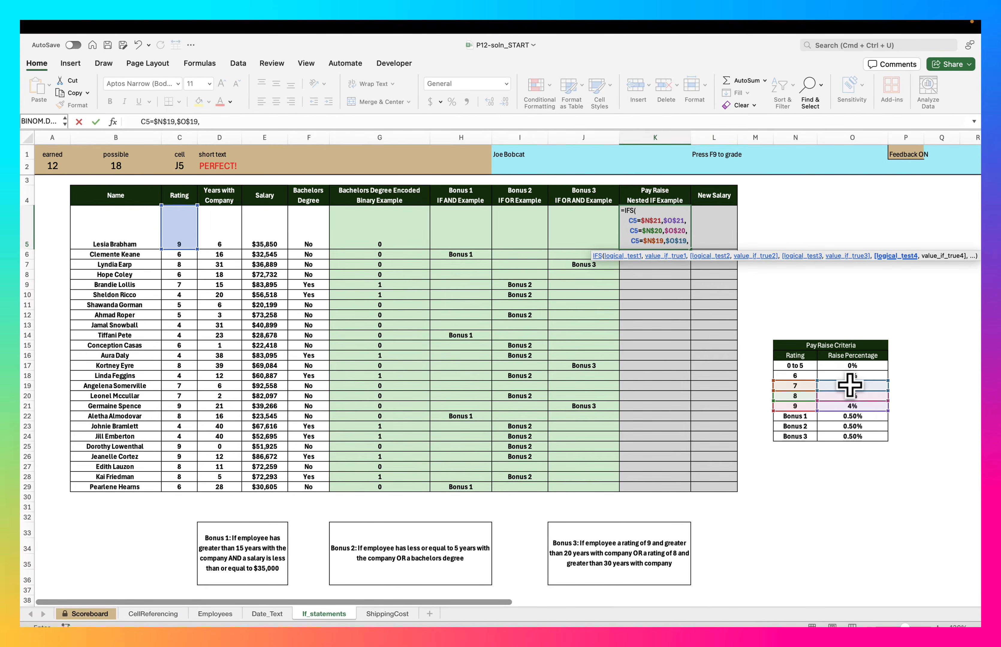
key(alt+Return)
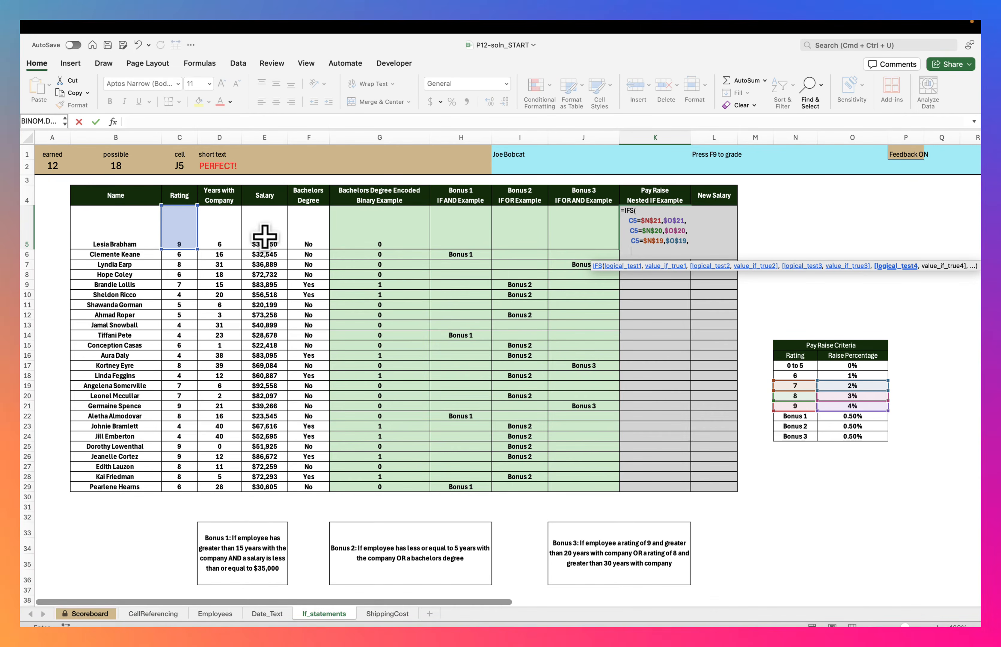
Step: Add the fourth IFS pair C5=$N$18,$O$18 with absolute criteria references, followed by a comma and a new line
click(179, 227)
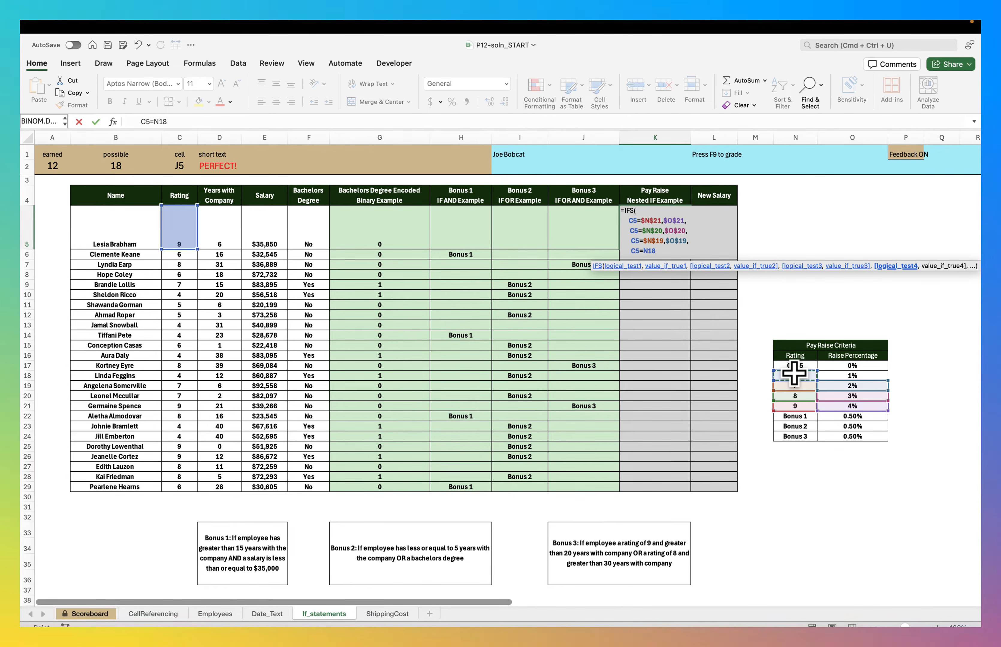
key(F4)
text(,)
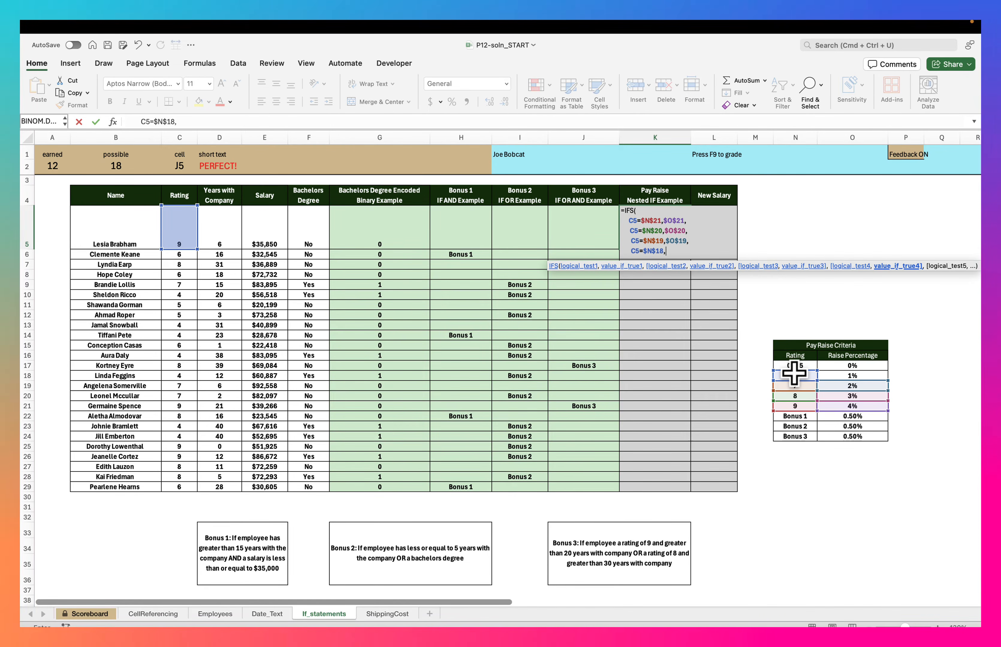
click(848, 374)
text(,)
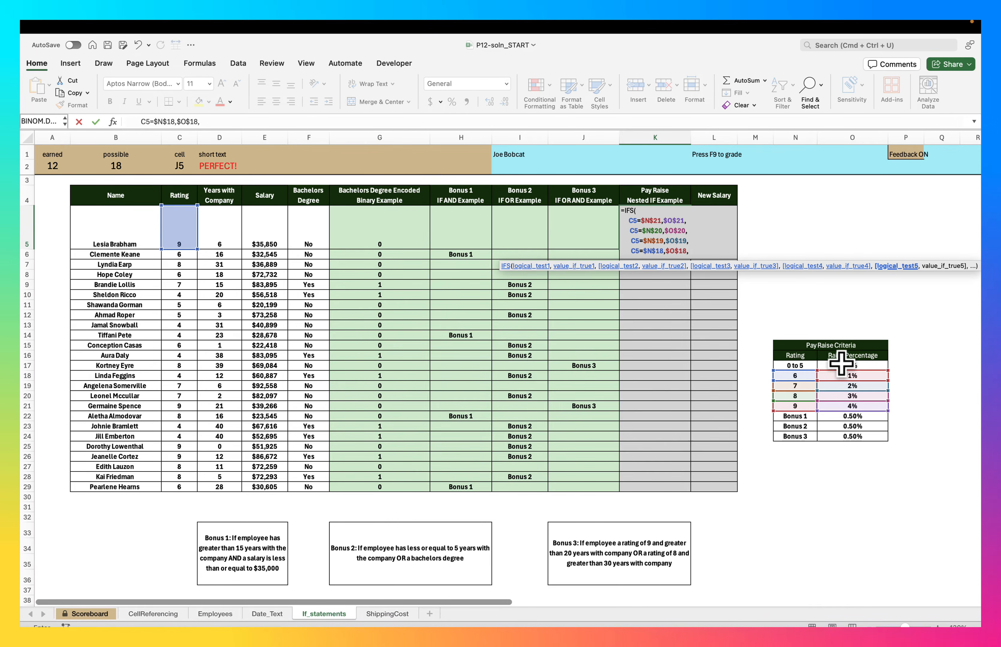
key(alt+Return)
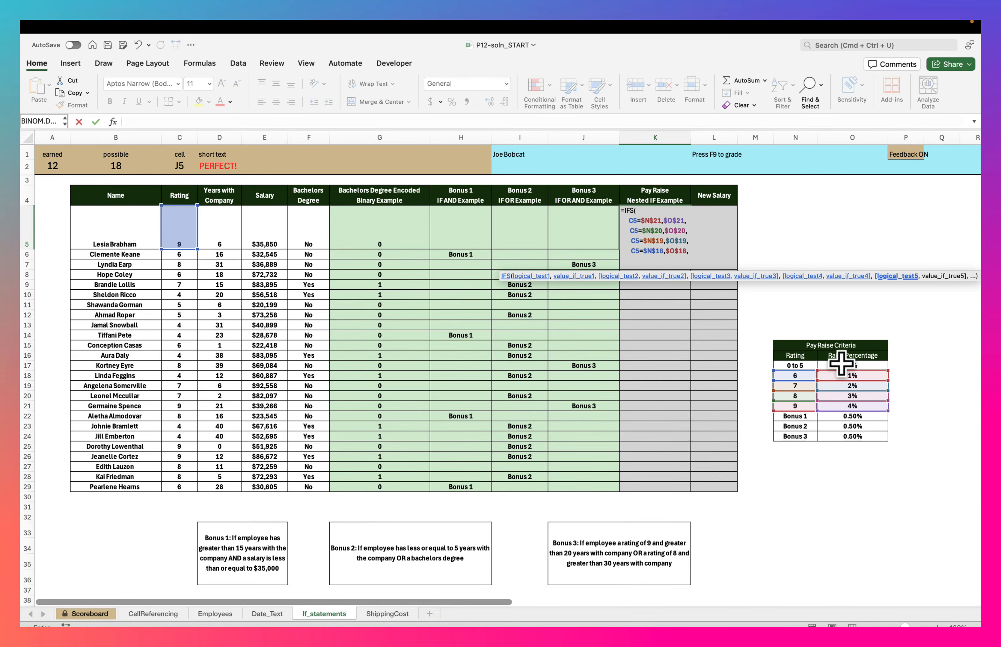
Step: Add the catch-all pair TRUE,$O$17 for ratings 0 to 5 and close the first IFS on its own line
text(TRUE)
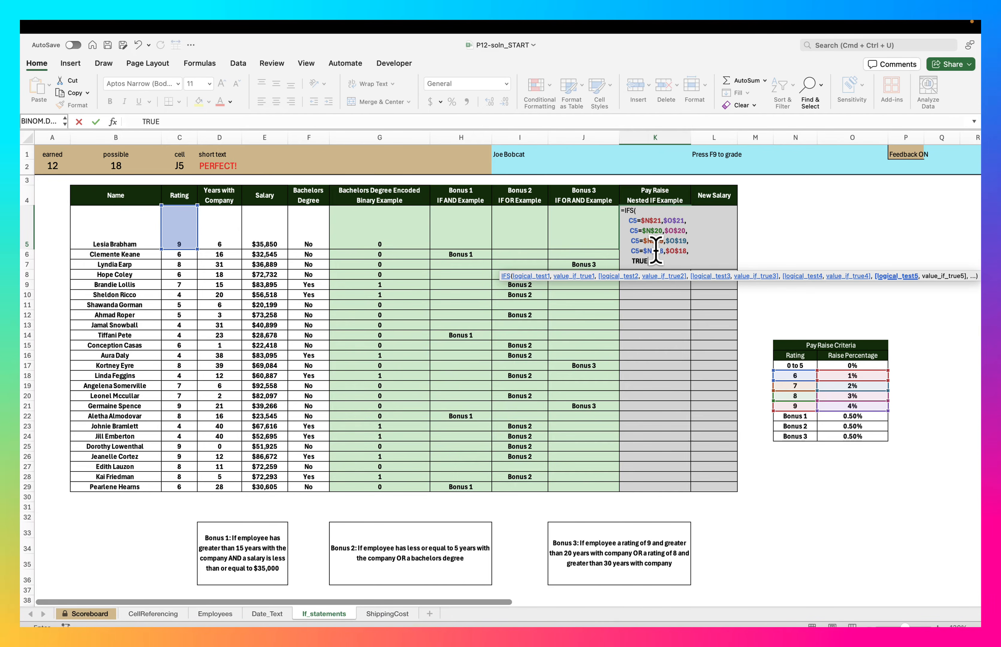
text(,)
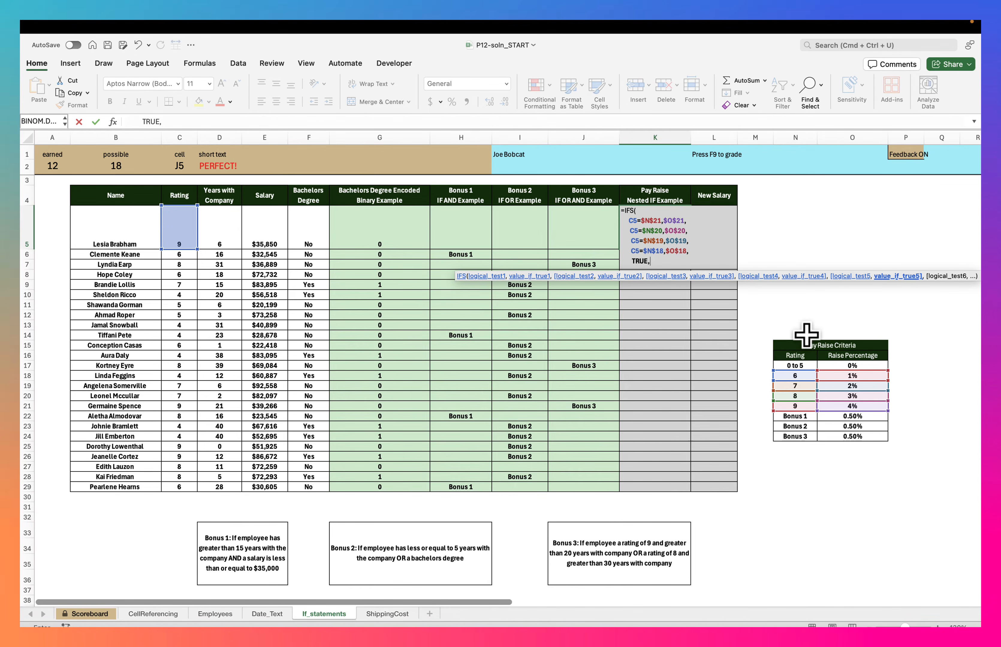
click(840, 365)
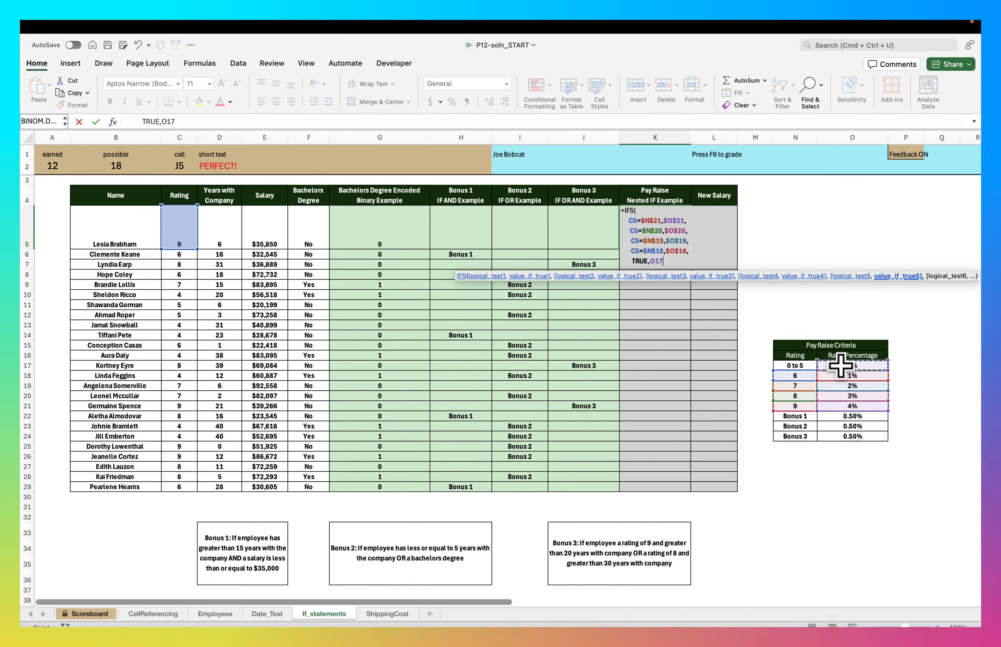
key(F4)
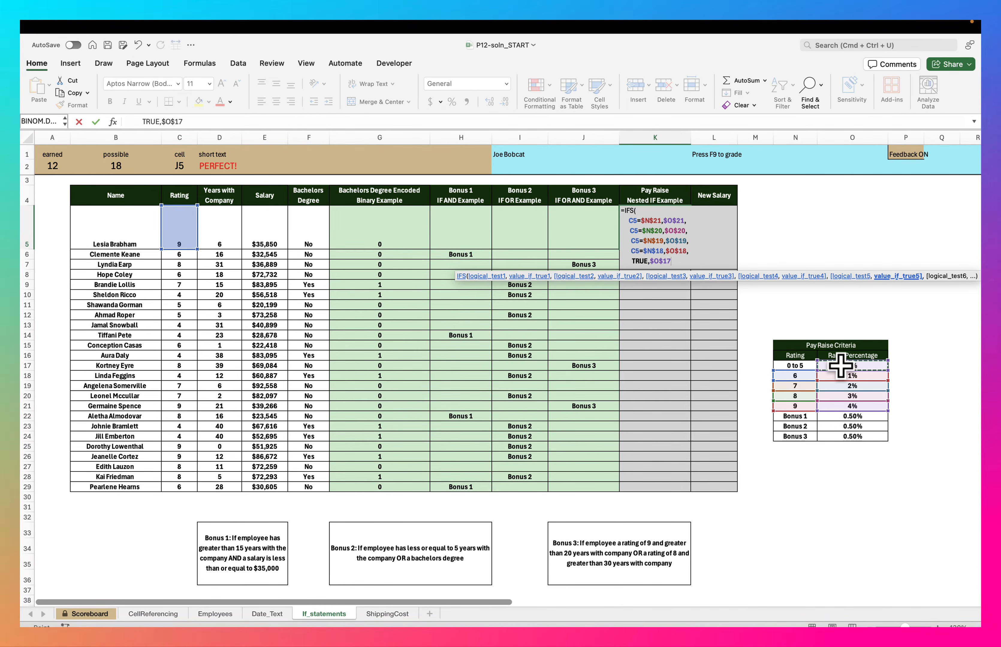
key(alt+Return)
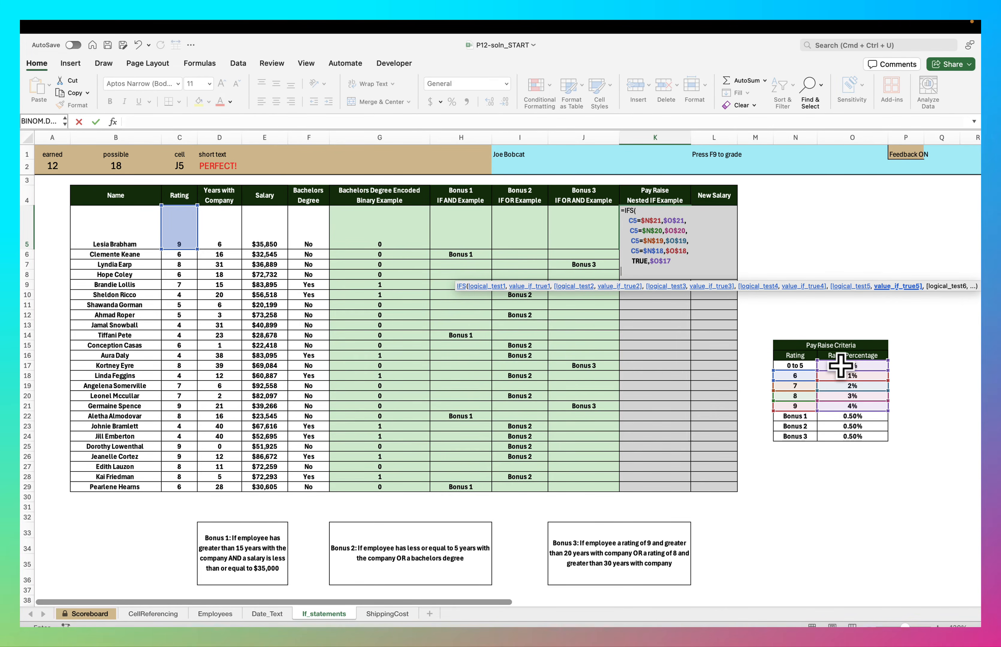
text())
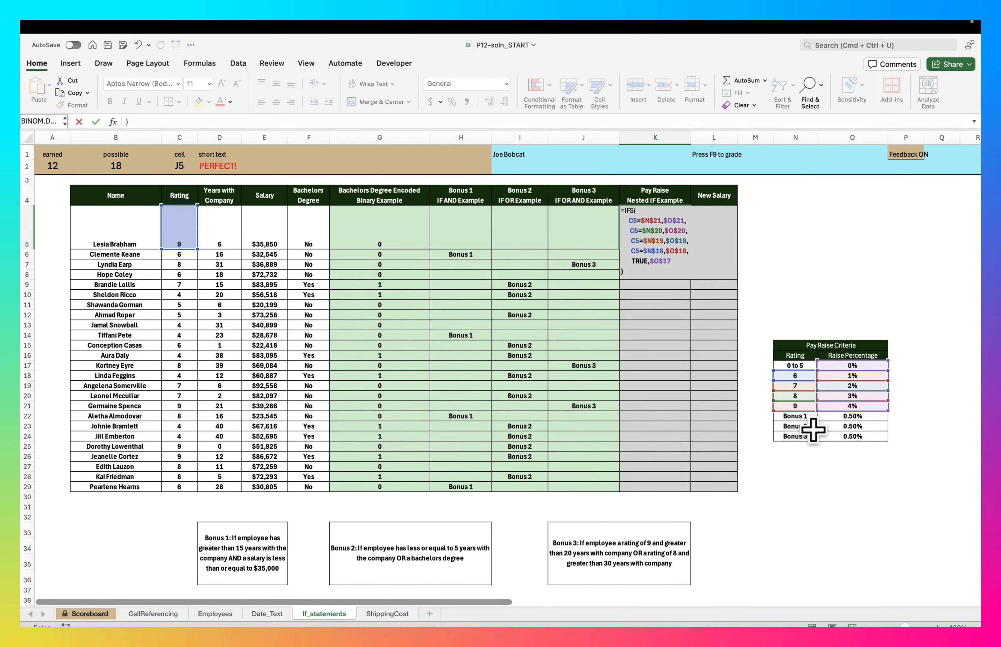
Step: Append a second function to the K5 formula with +IFS( on a new line and break to the line below
key(alt+Return)
text(+IFS)
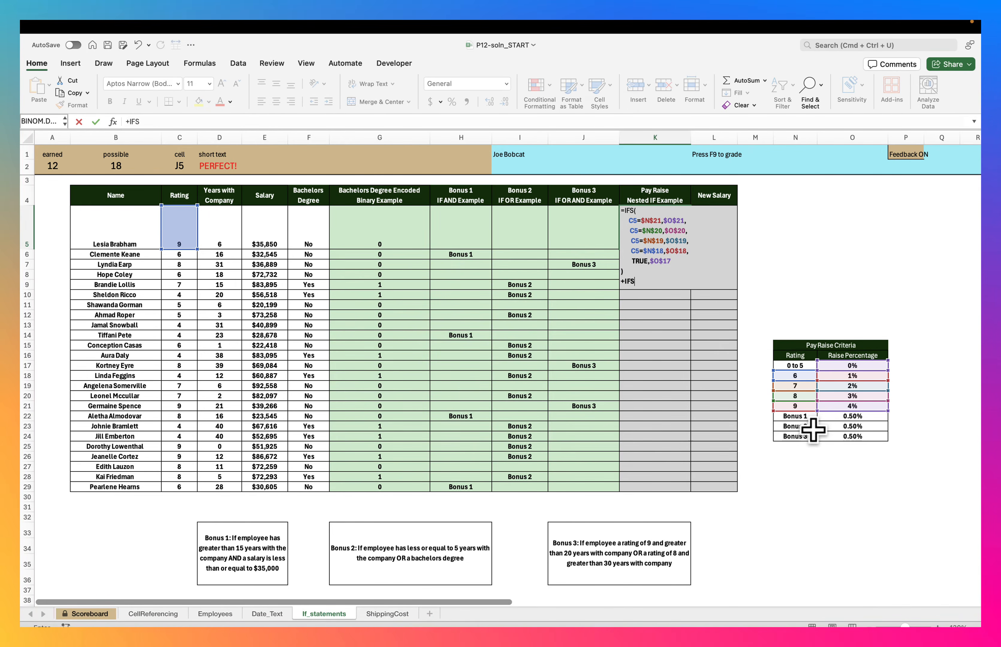
text(()
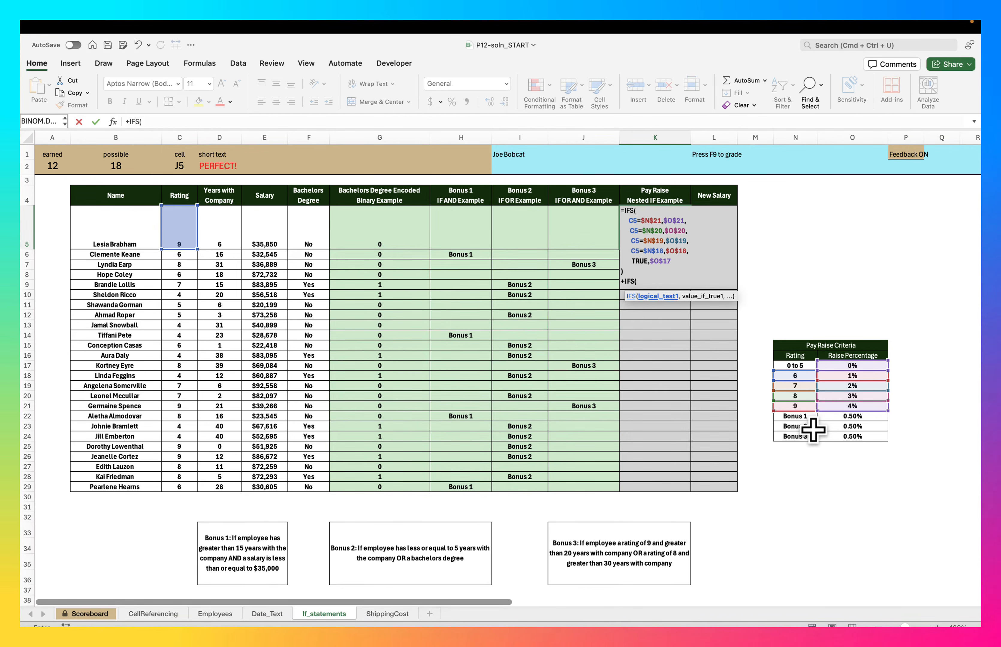
key(alt+Return)
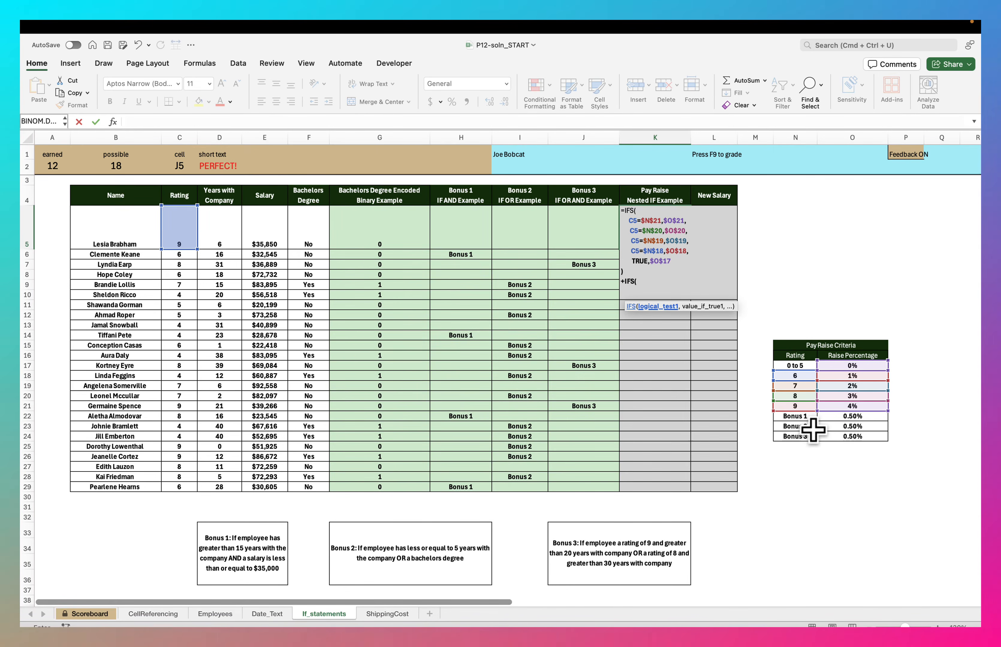
Step: Enter H5=$N$22,$O$22 as the Bonus 1 pair of the second IFS, followed by a comma and a new line
click(458, 233)
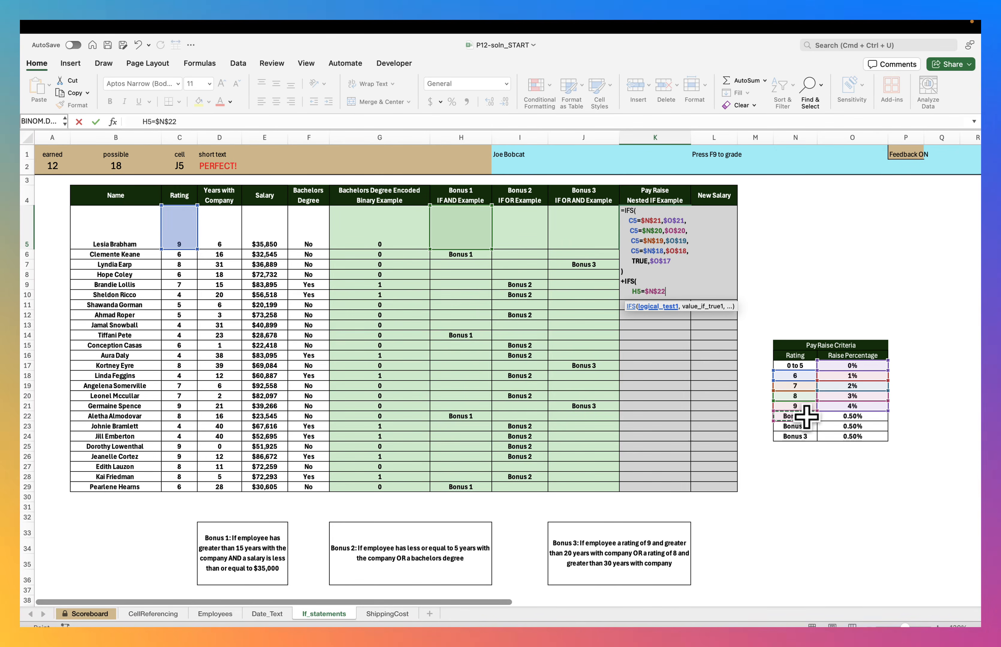
key(F4)
text(,)
click(843, 414)
key(F4)
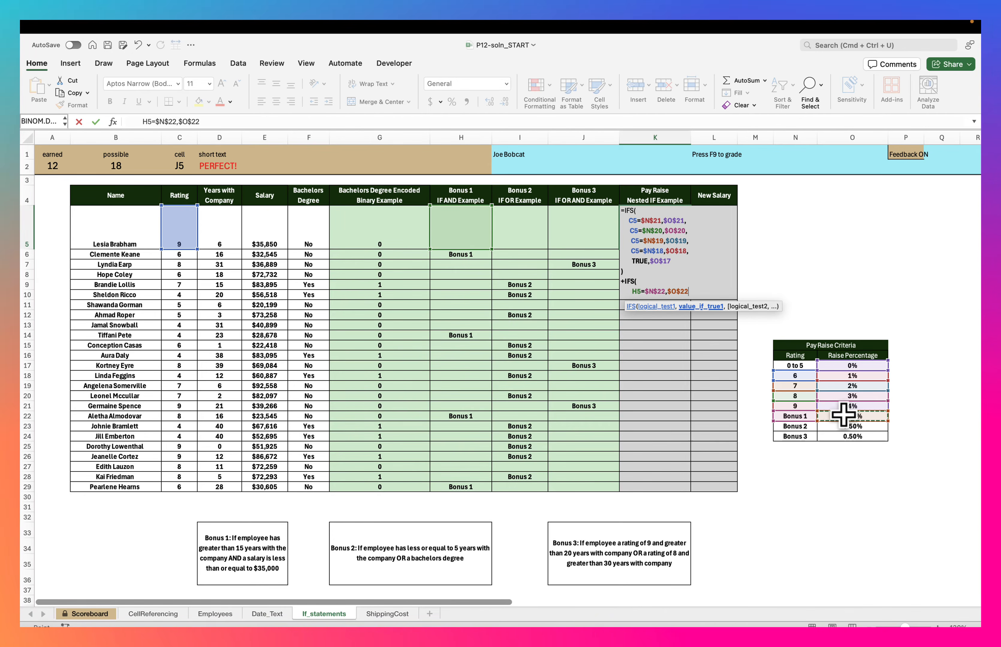
text(,)
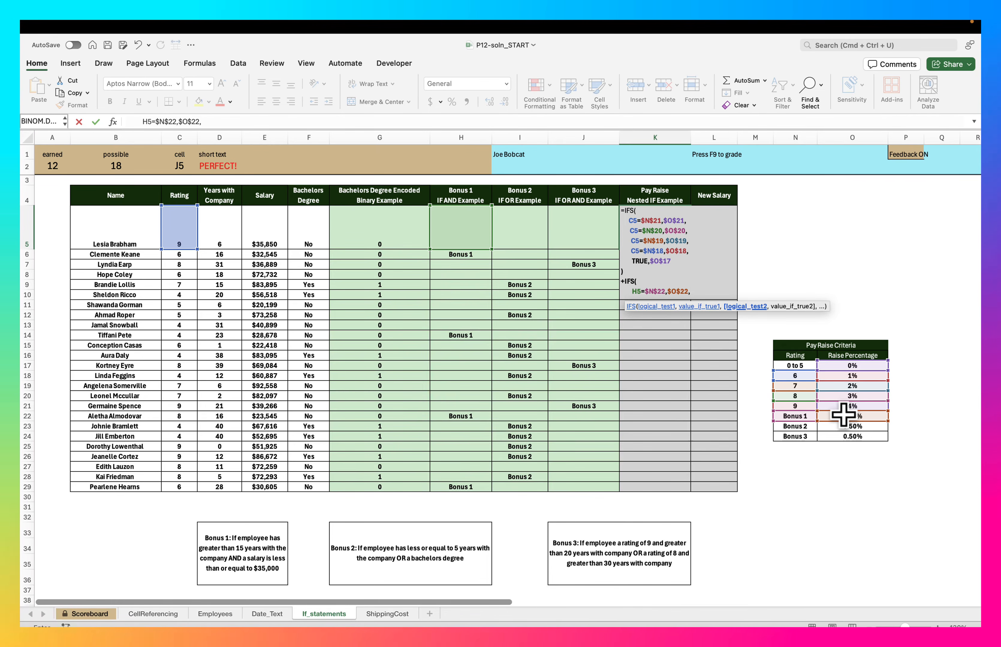
key(alt+Return)
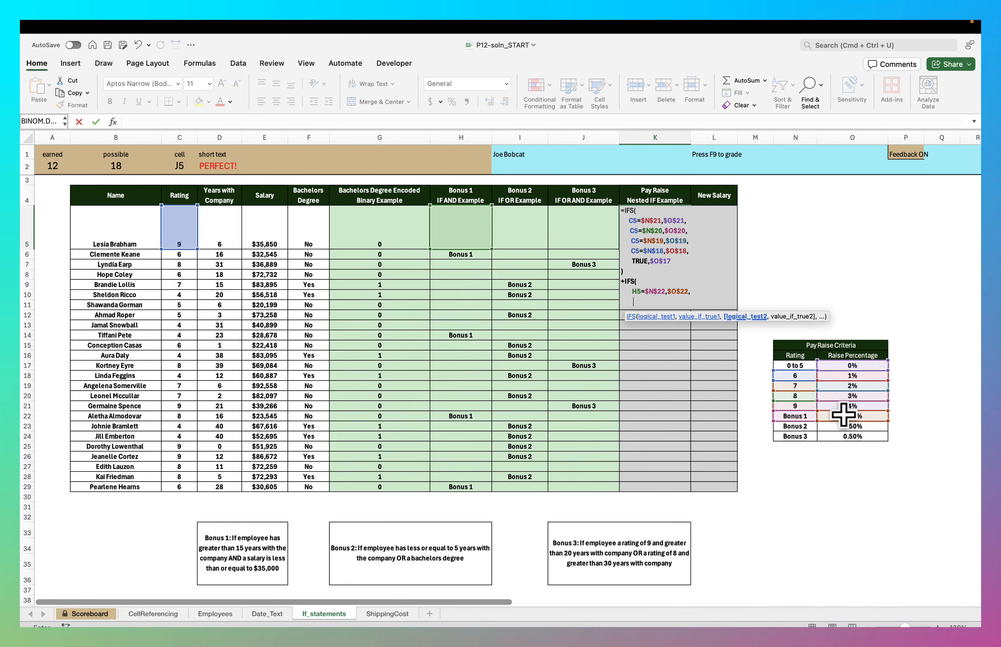
Step: Enter I5=$N$23,$O$23 as the Bonus 2 pair of the second IFS, with absolute criteria references and a trailing comma
click(526, 228)
text(=)
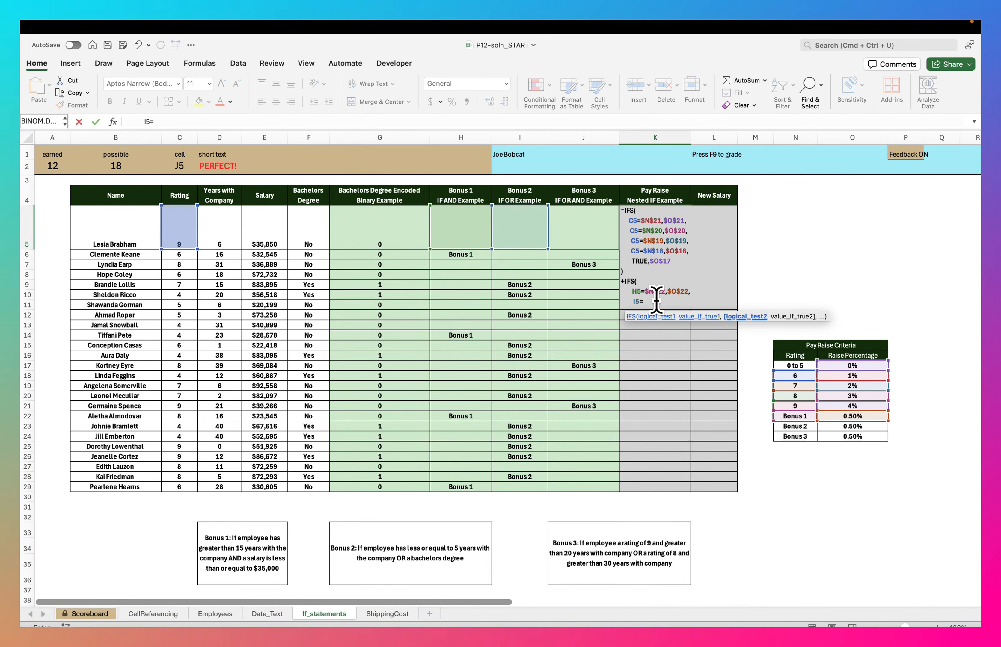
click(789, 426)
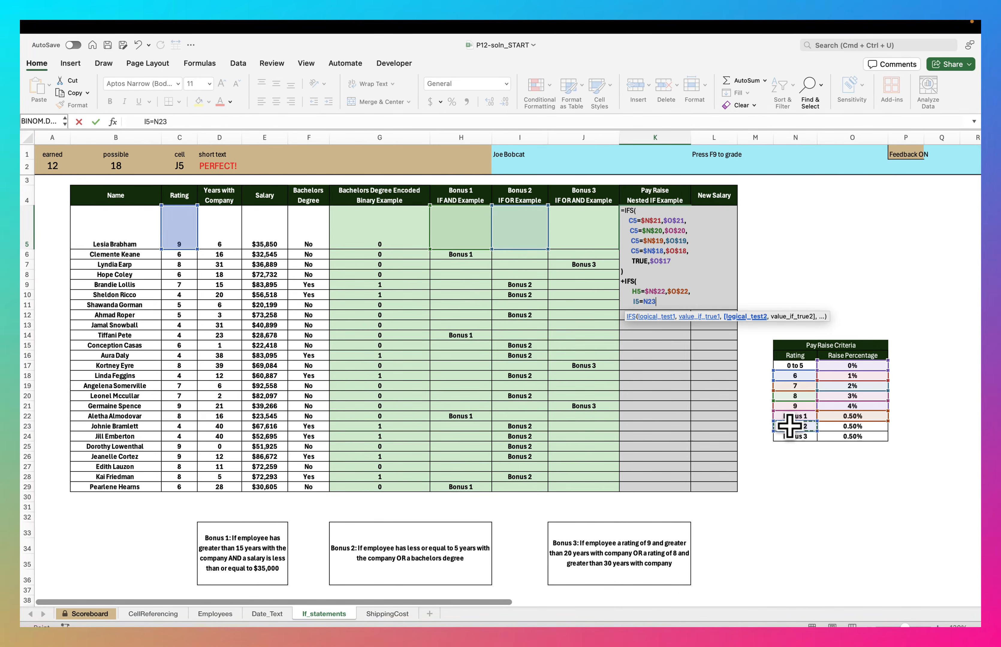
key(F4)
text(,$O$23)
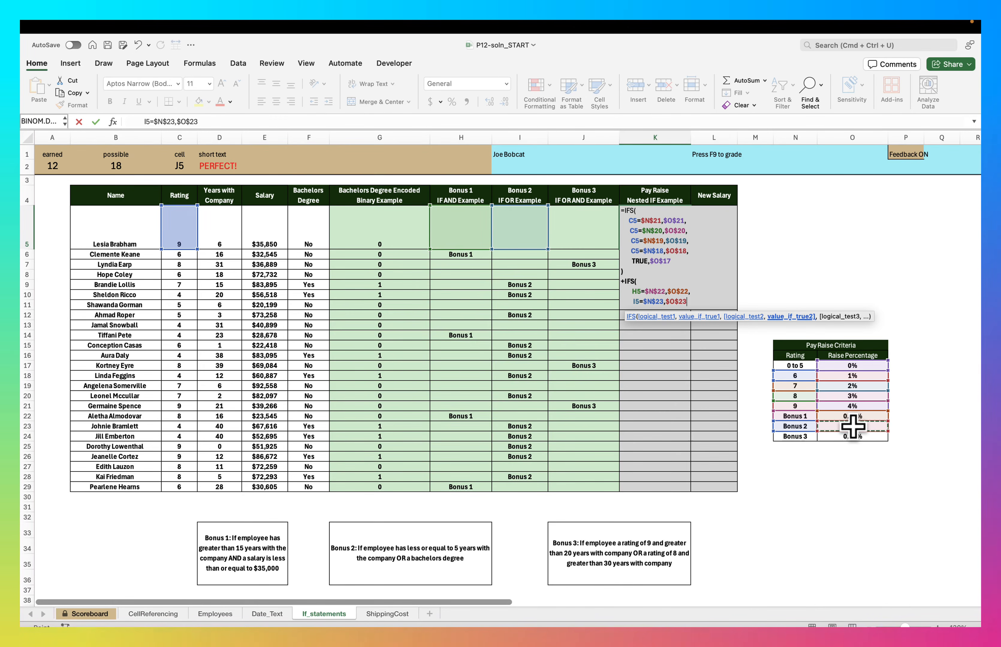
text(,)
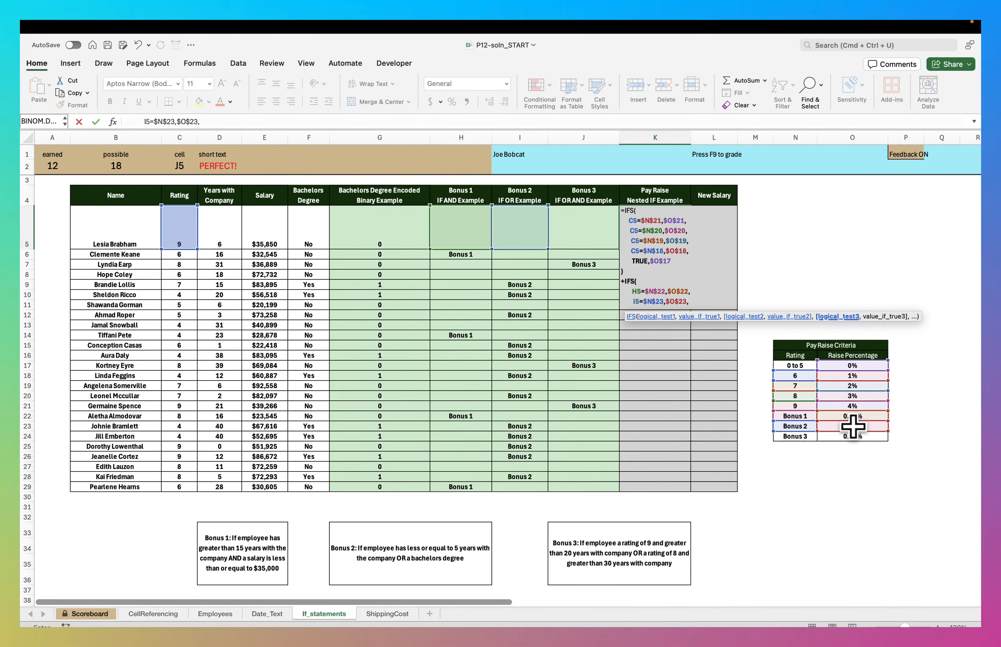
Step: On a new line, enter J5=$N$24,$O$24 as the Bonus 3 pair of the second IFS, followed by a comma
key(alt+Return)
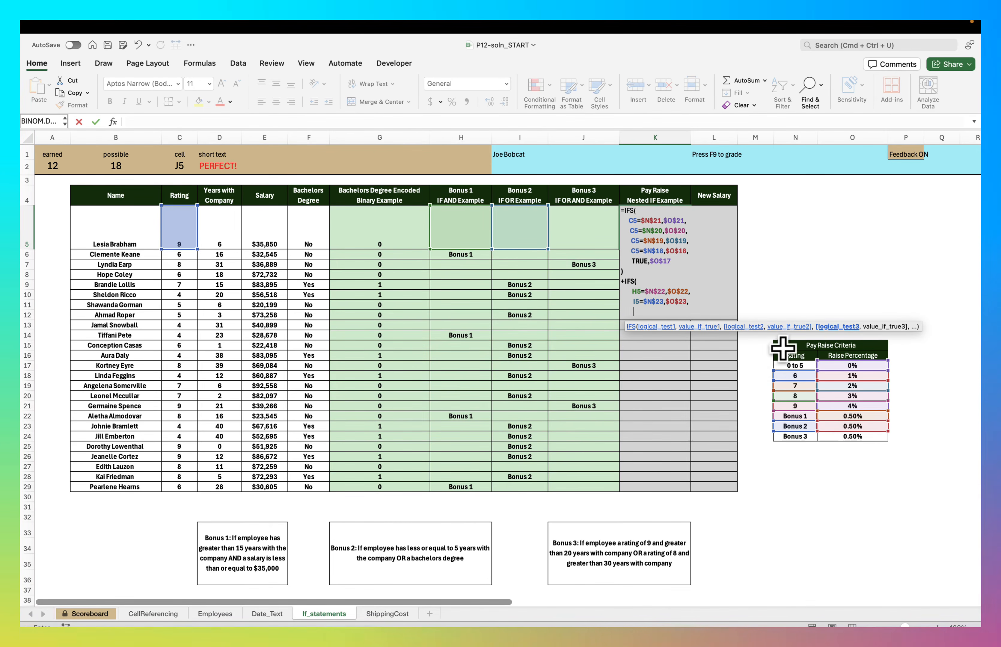
click(582, 222)
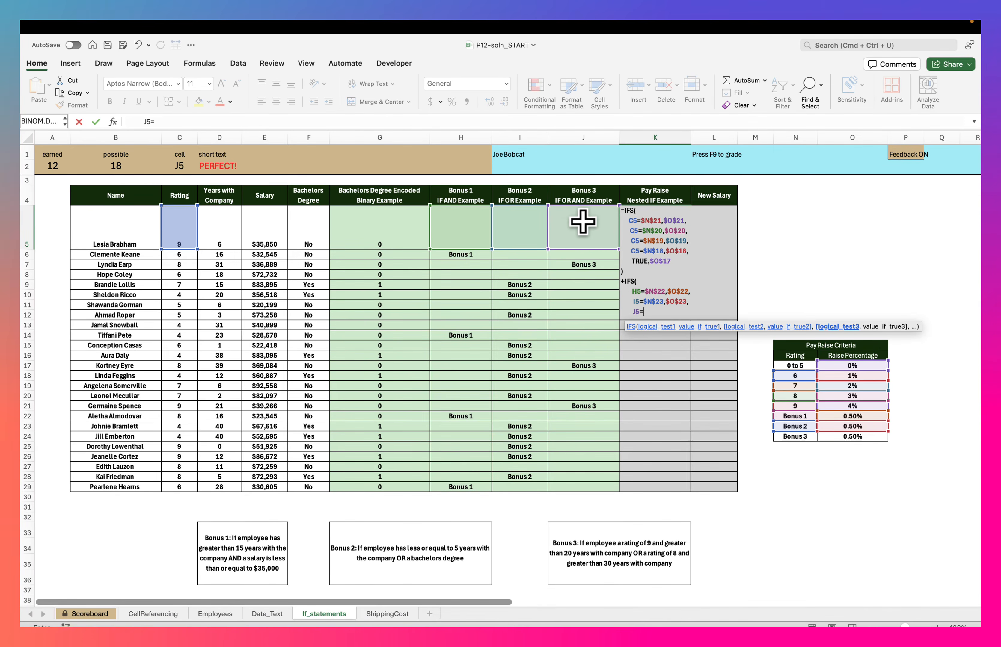
click(809, 437)
key(F4)
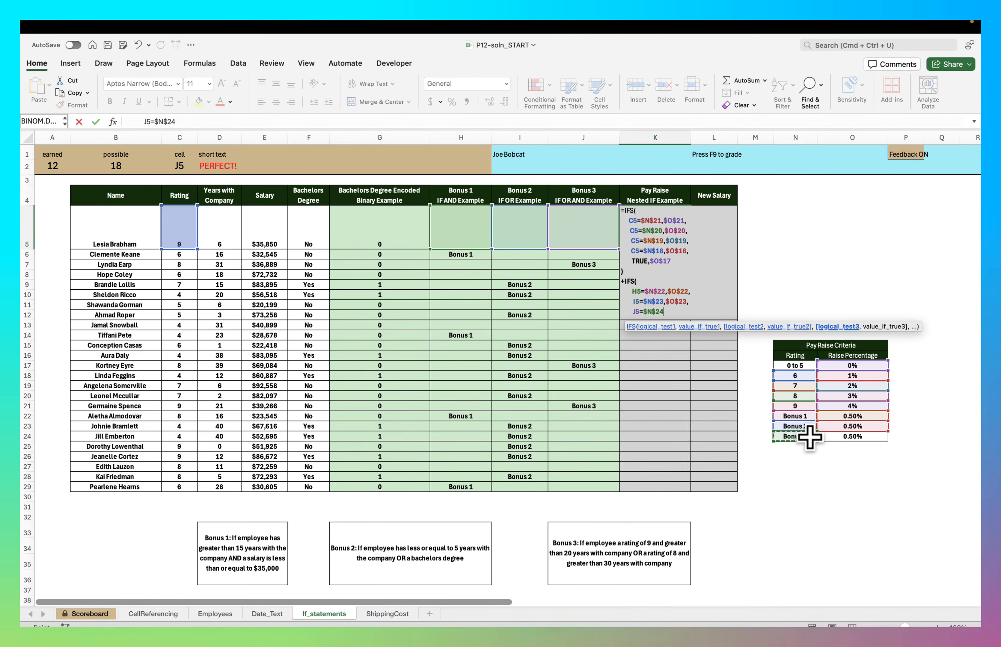
text(,)
click(846, 438)
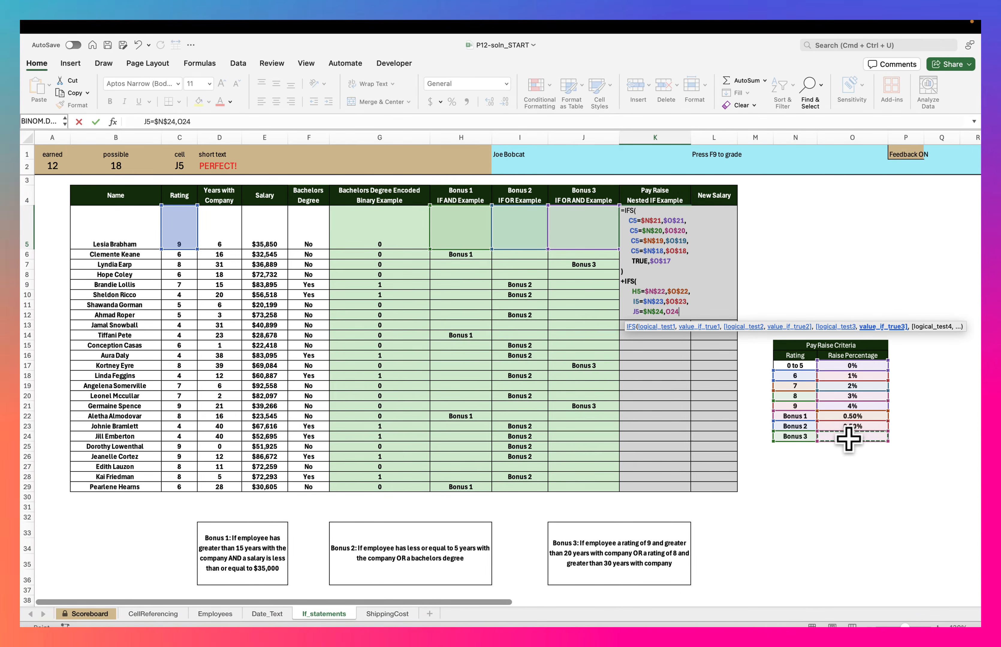
key(F4)
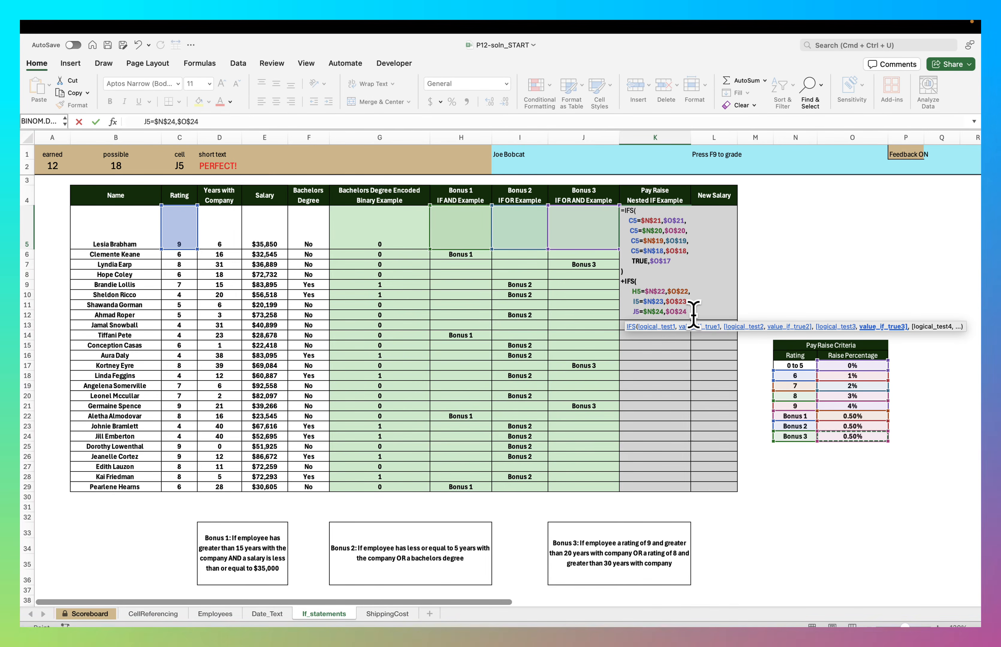
text(,)
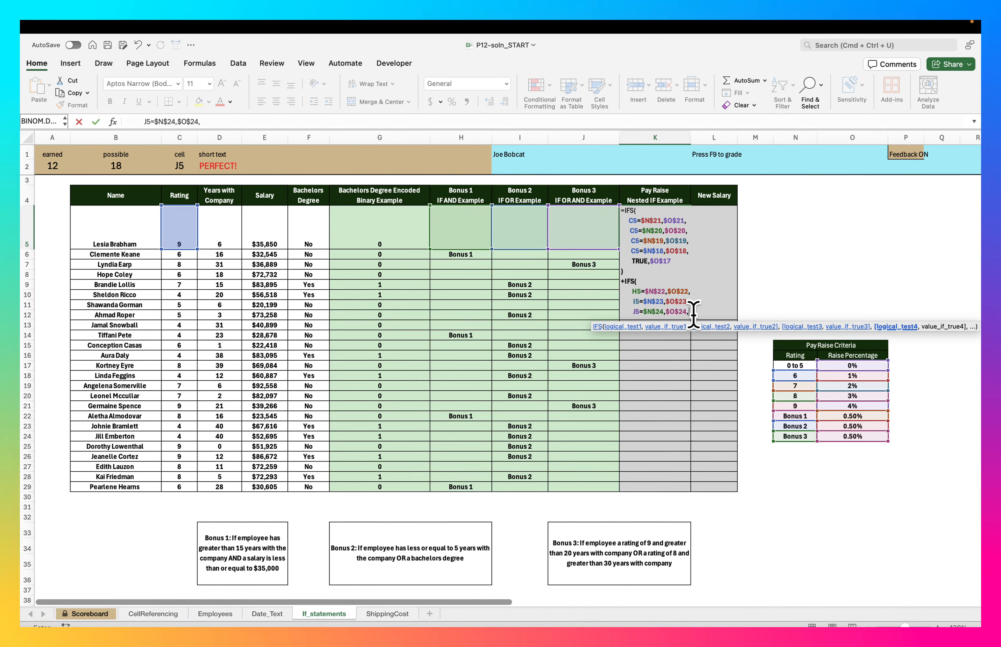
Step: Add the catch-all pair TRUE,0 on a new line, close the second IFS on its own line, and commit the K5 formula
key(alt+Return)
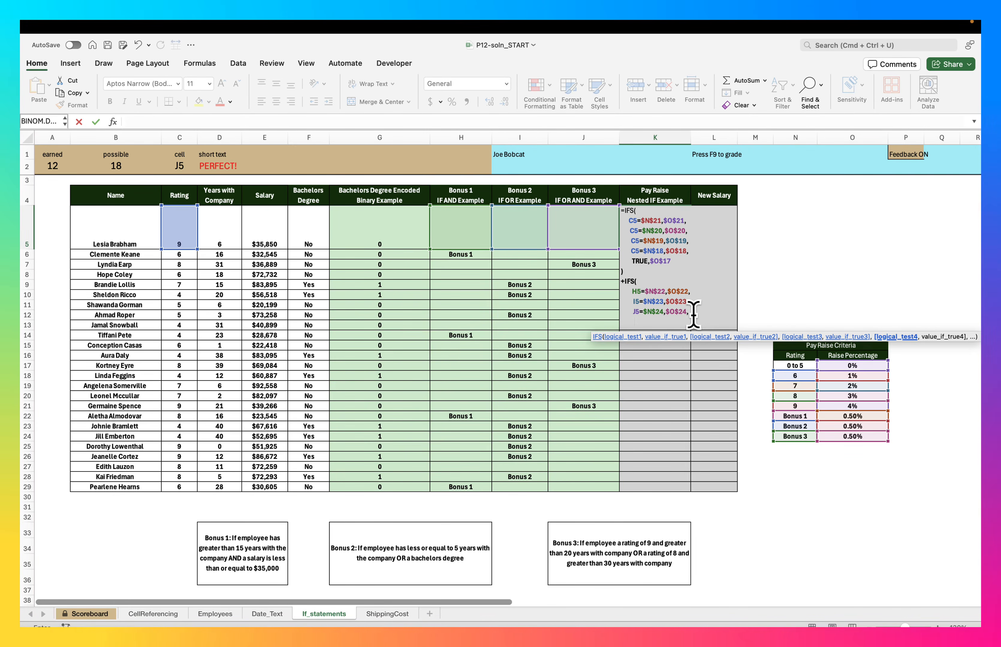
text(TRUE)
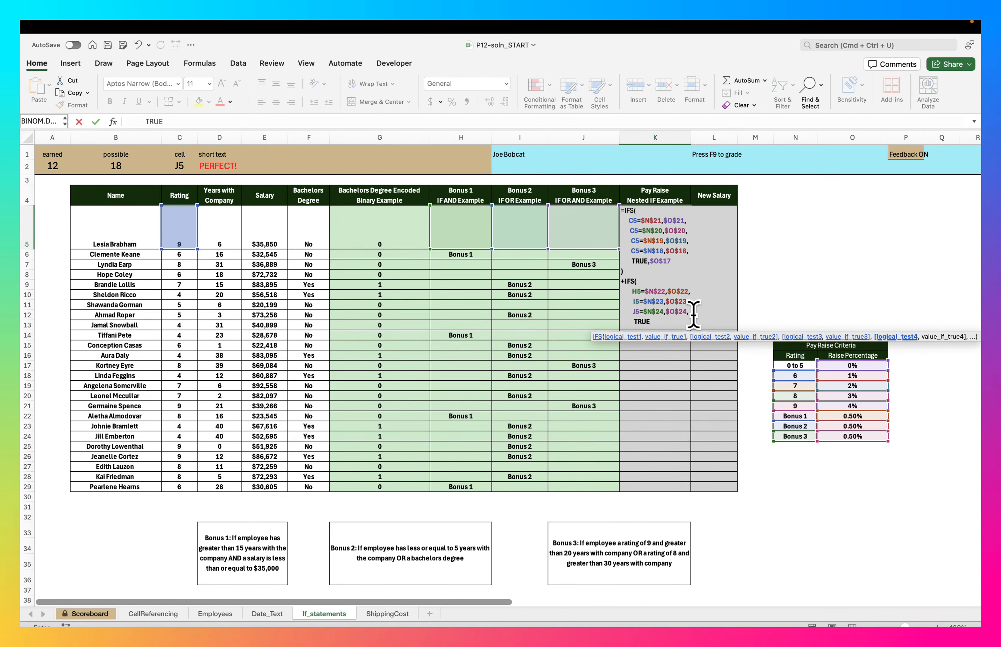
text(,0)
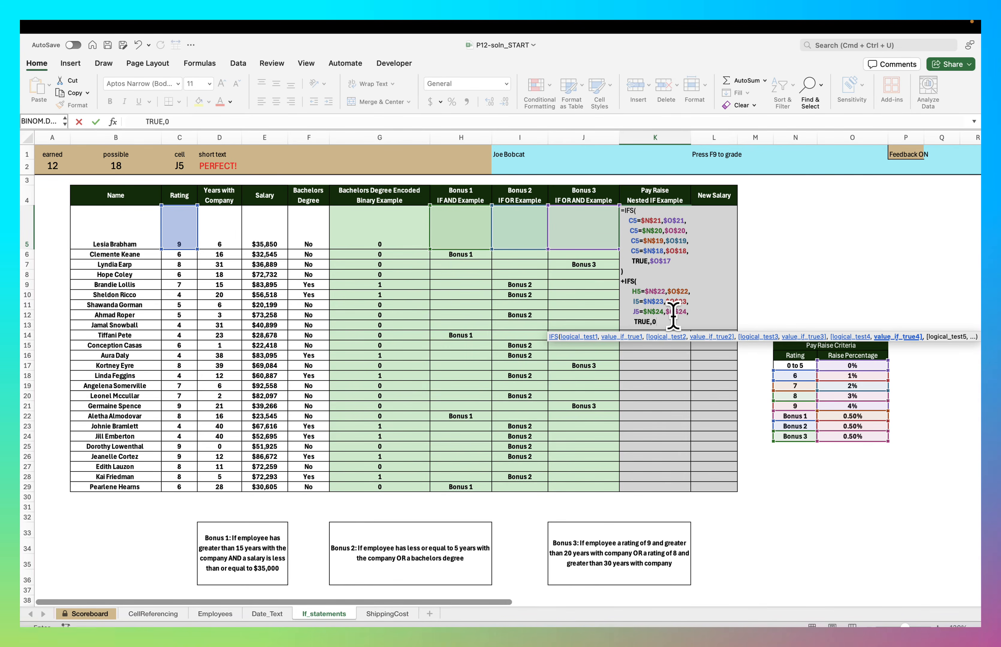
key(alt+Return)
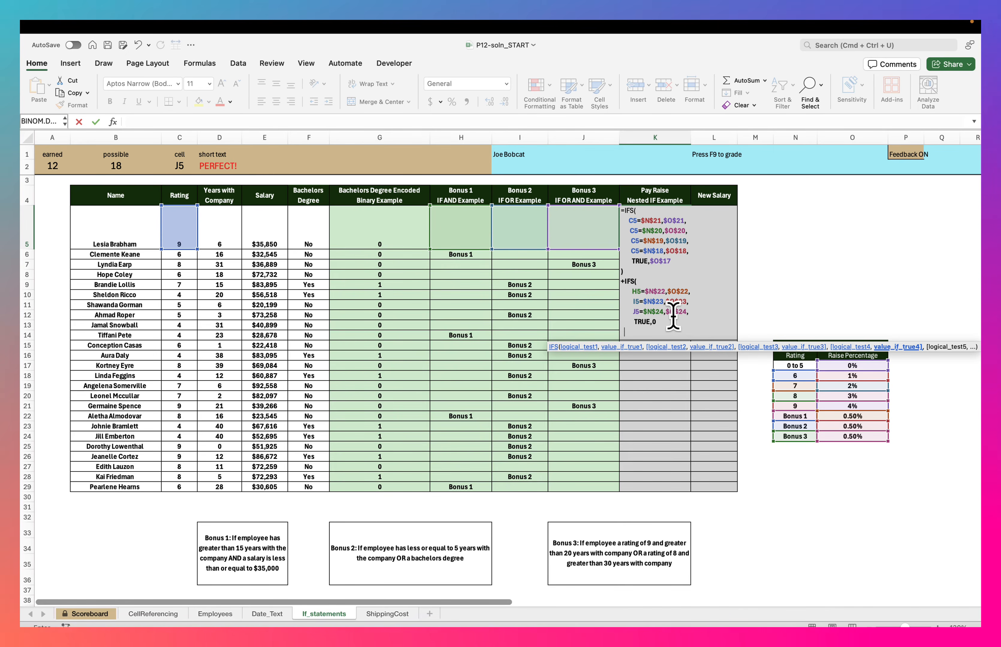
text())
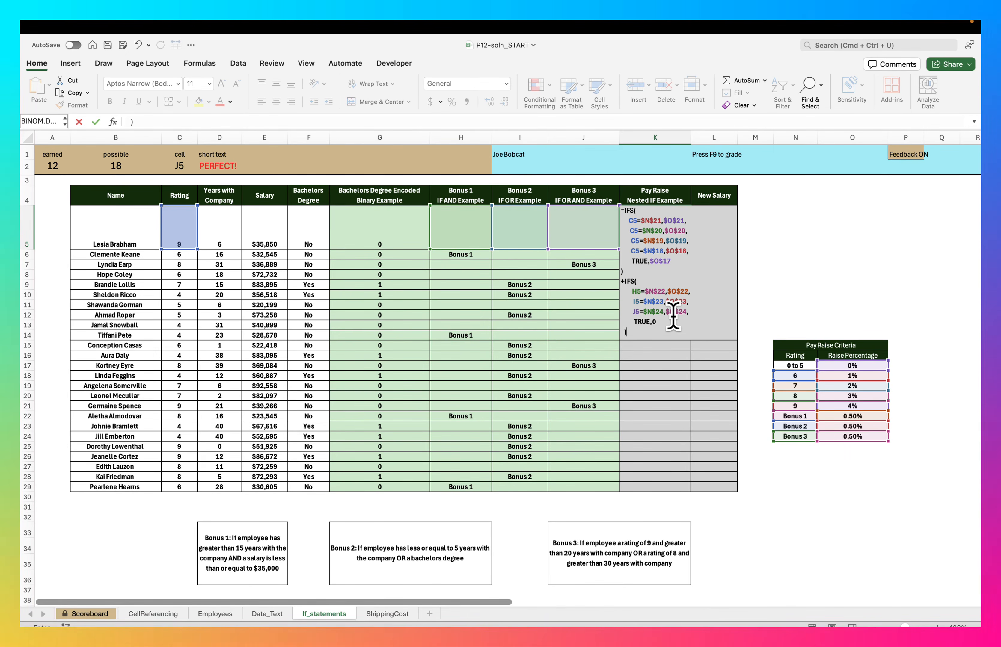
key(BackSpace)
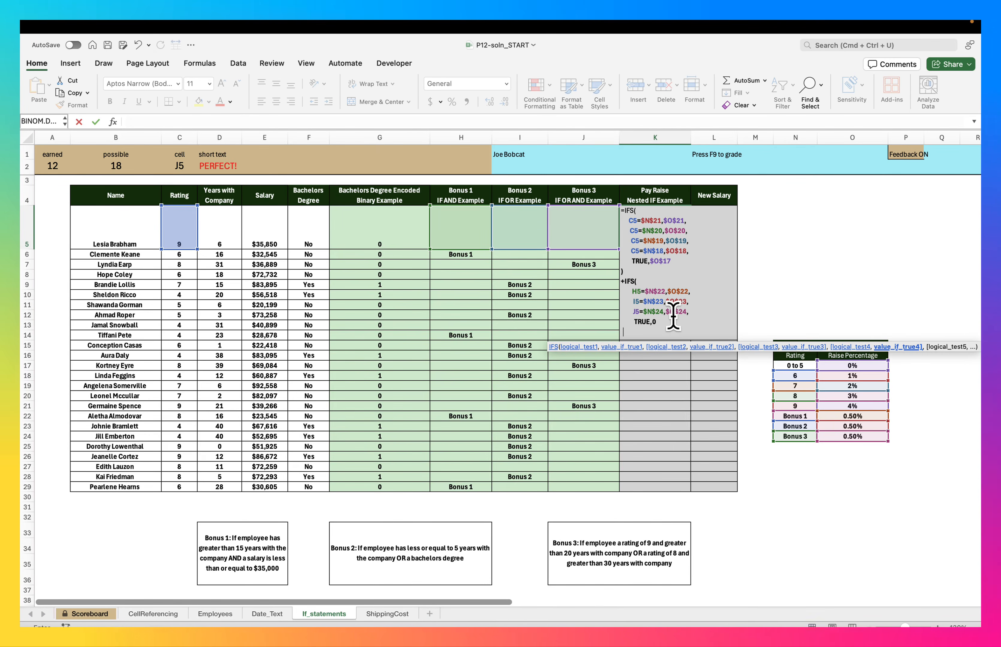
text())
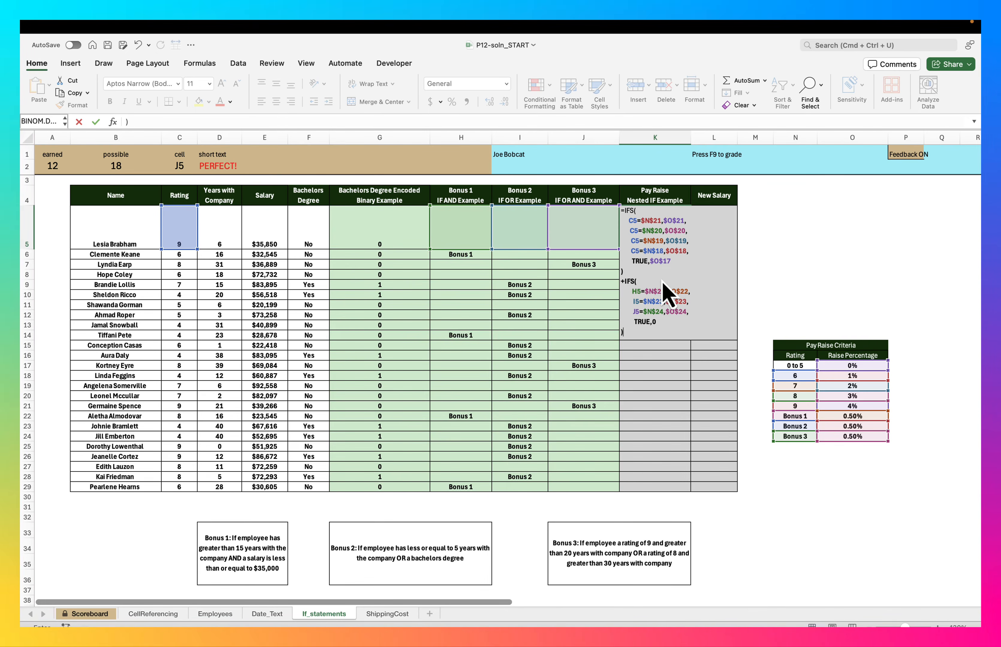
key(Return)
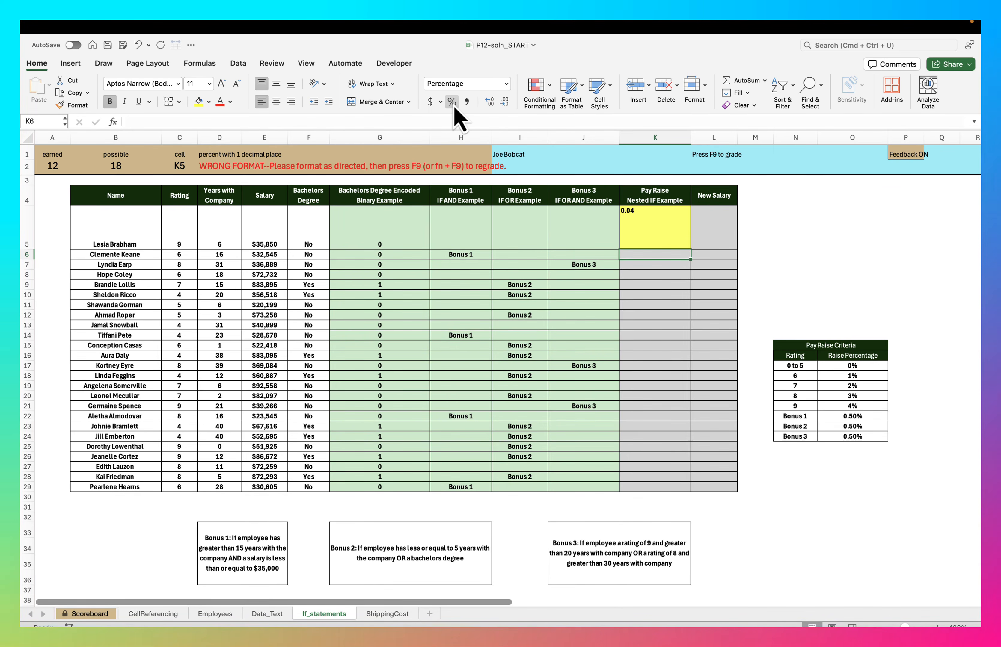
Step: Format the Pay Raise result in K5 as a percentage with one decimal place and regrade the sheet
click(654, 242)
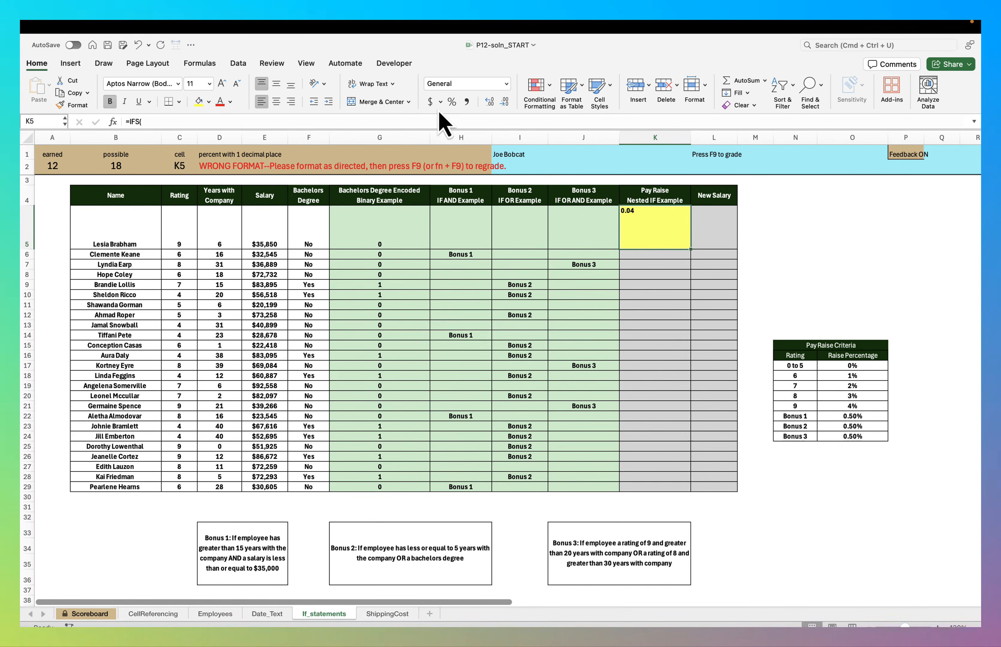
click(451, 101)
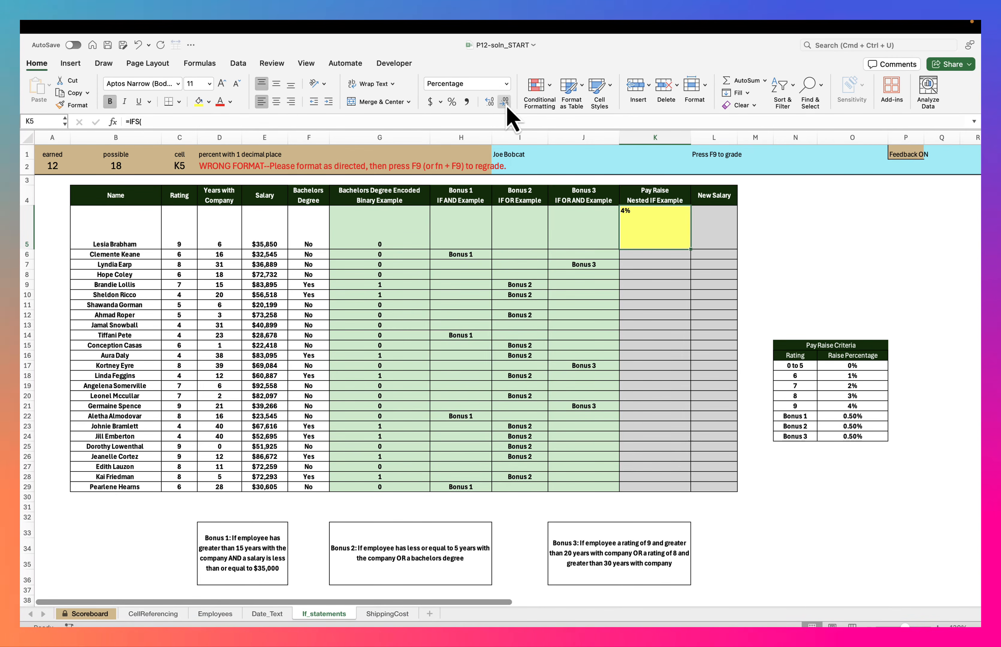
click(489, 102)
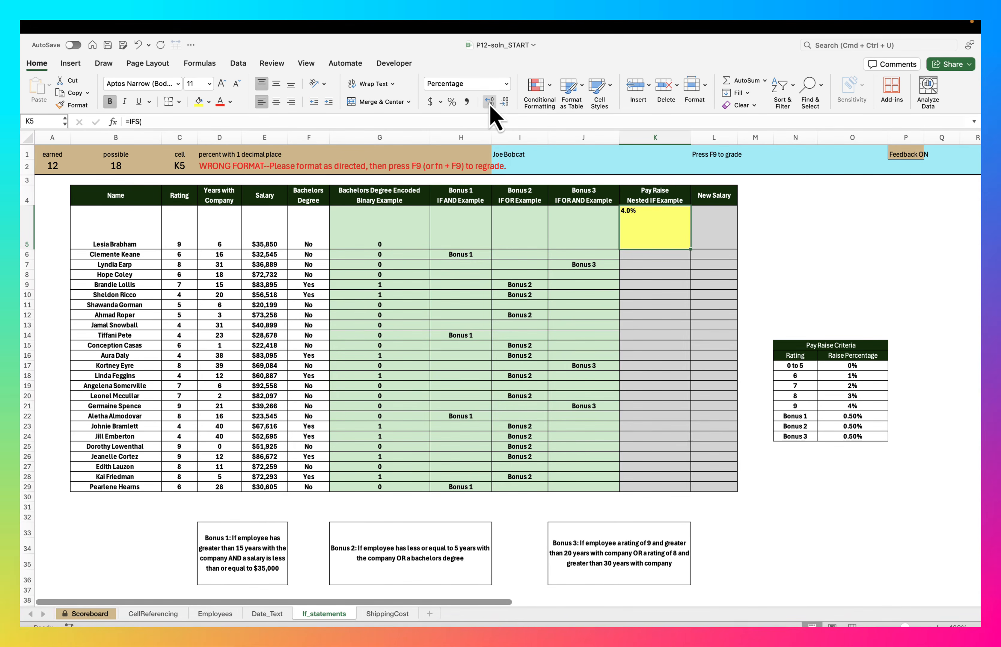
key(F9)
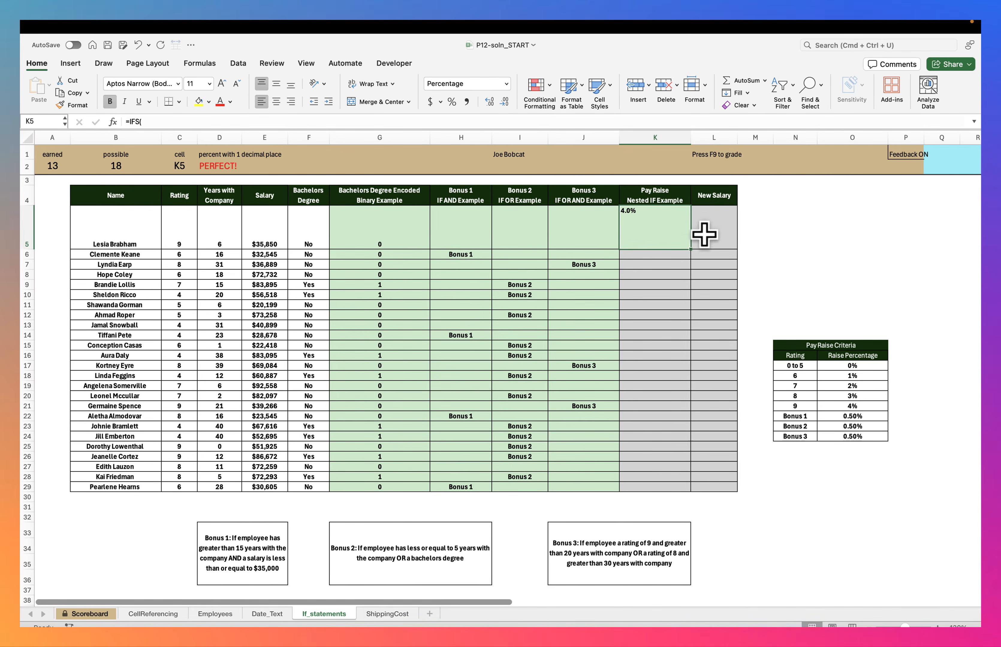
Step: Fill the Pay Raise formula from K5 down to K29 and center the values, reviewing the K5 formula without changing it
double_click(690, 250)
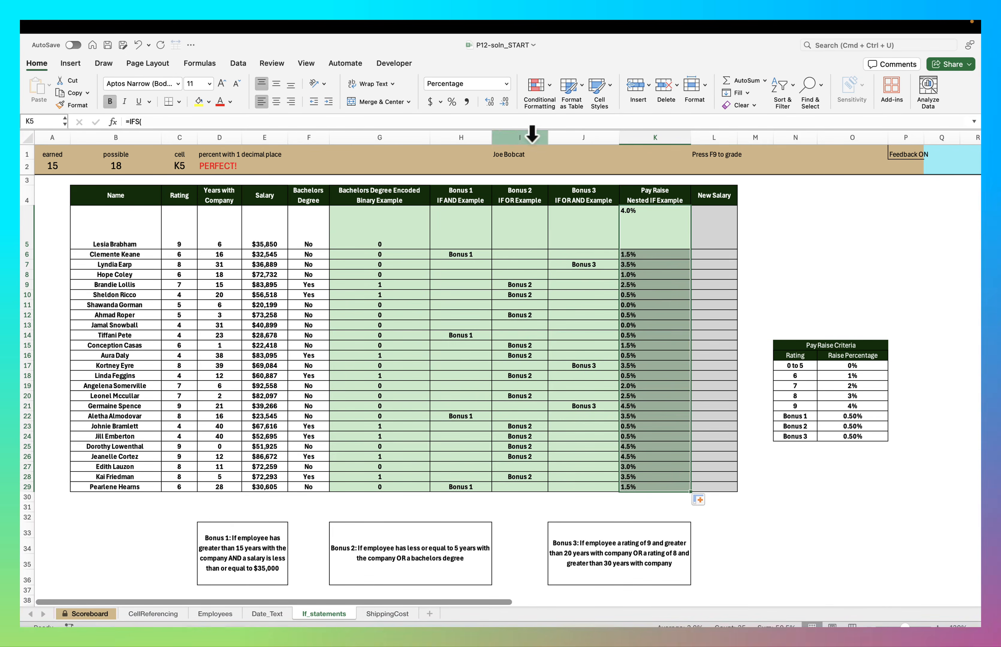
click(276, 101)
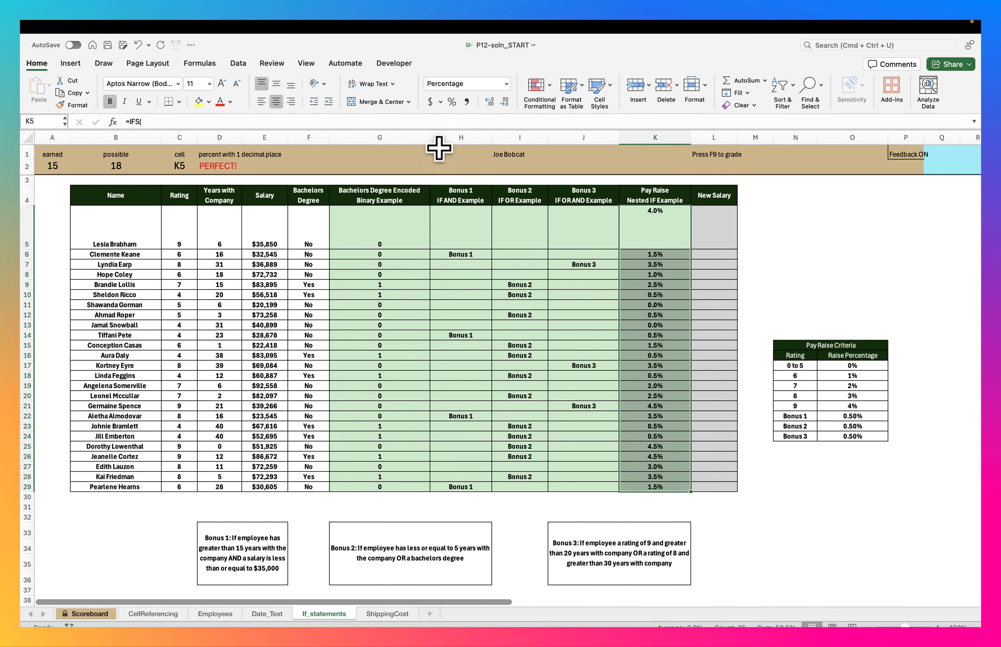
double_click(663, 228)
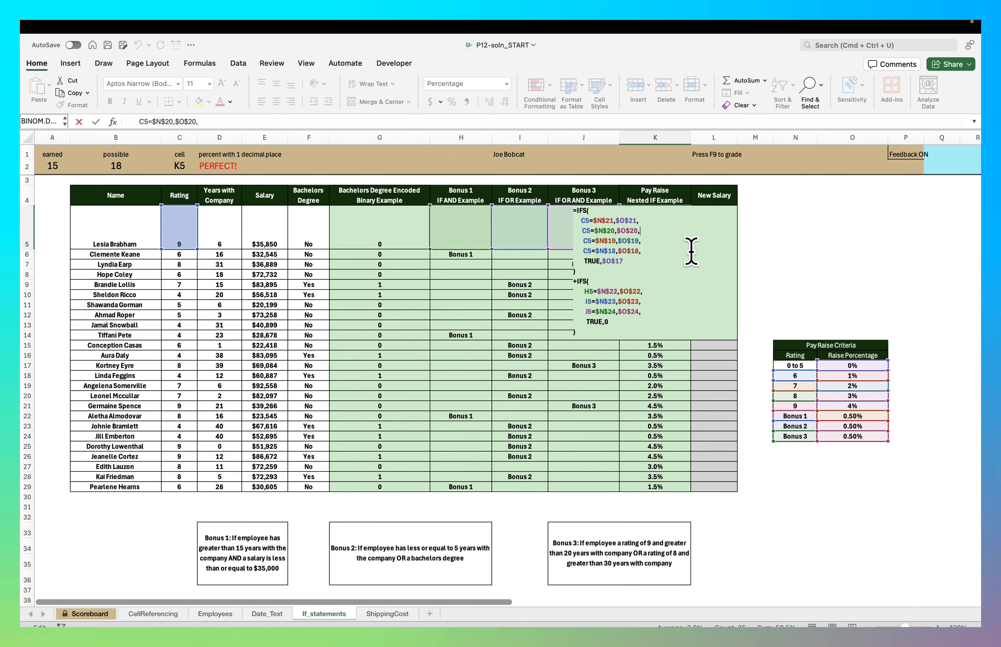
key(ctrl+Return)
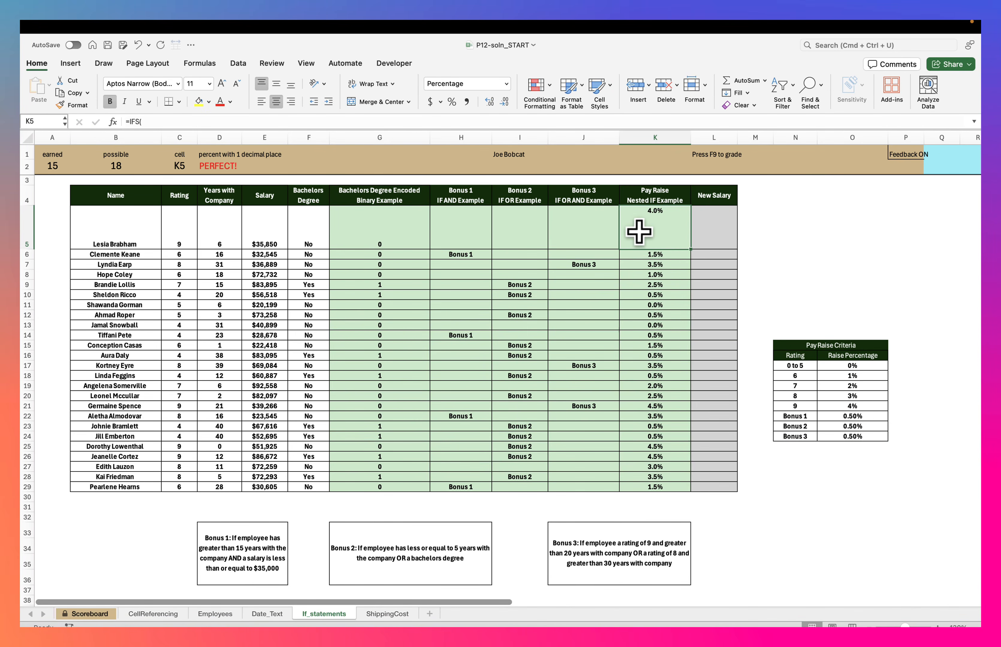
Step: Calculate the first employee's new salary in L5 with the formula =E5+E5*K5
click(722, 234)
text(=)
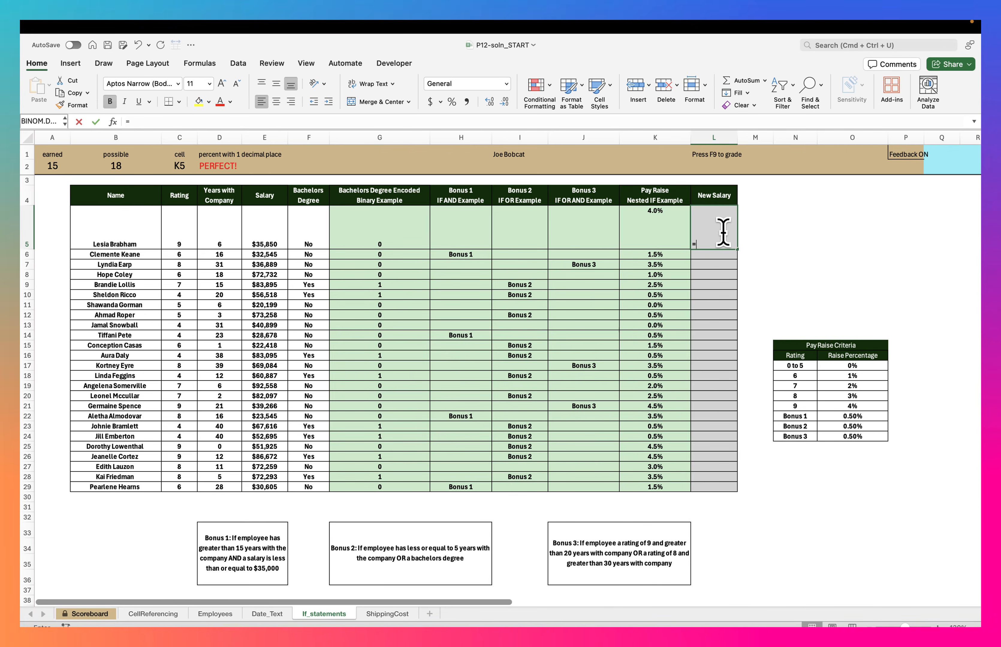
click(267, 235)
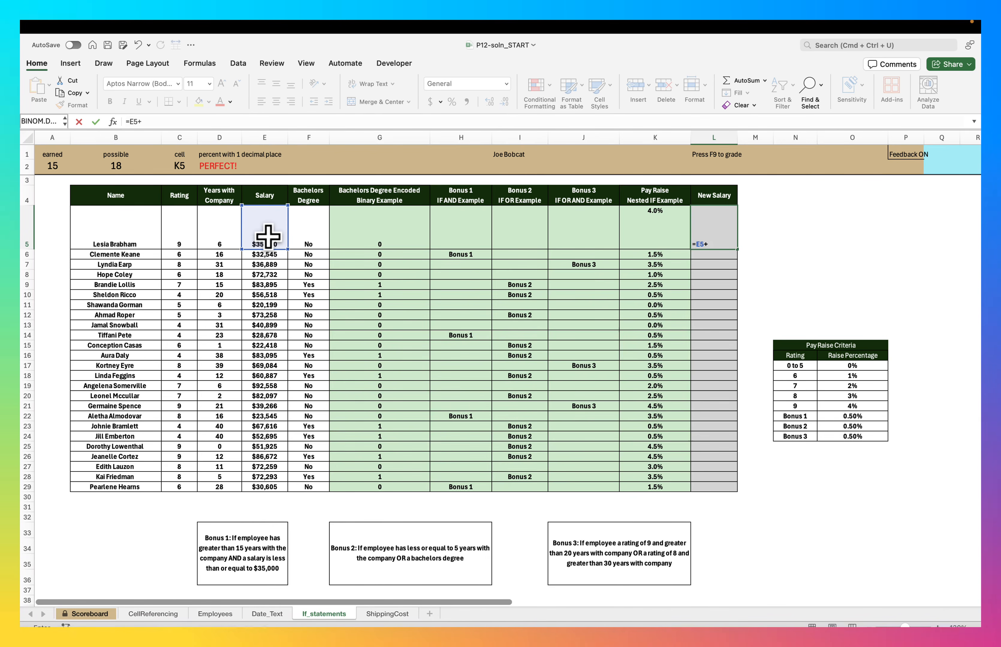
text(+)
click(267, 235)
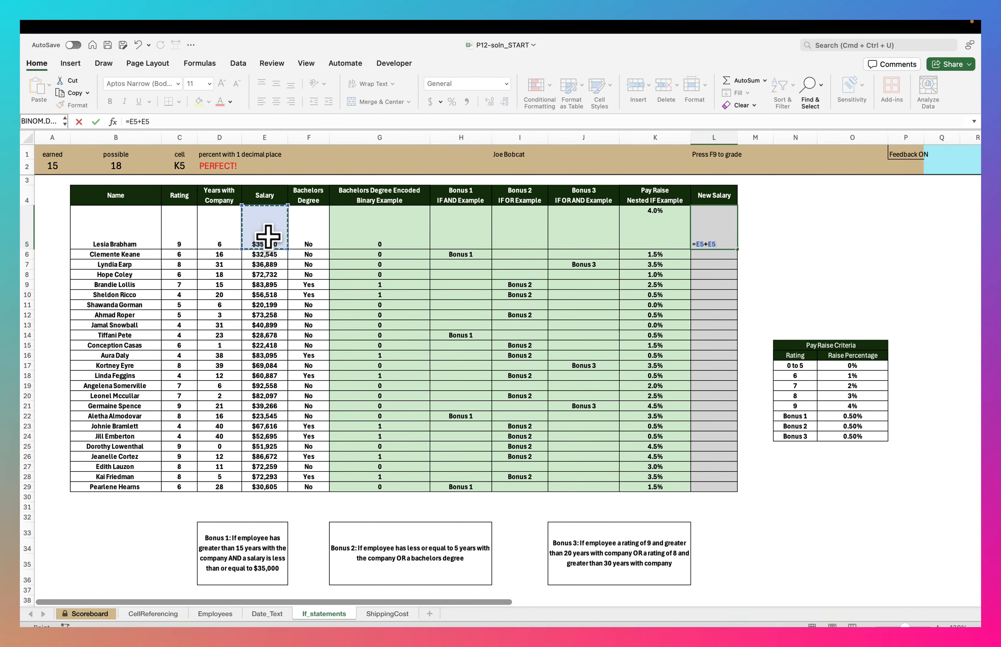
text(*)
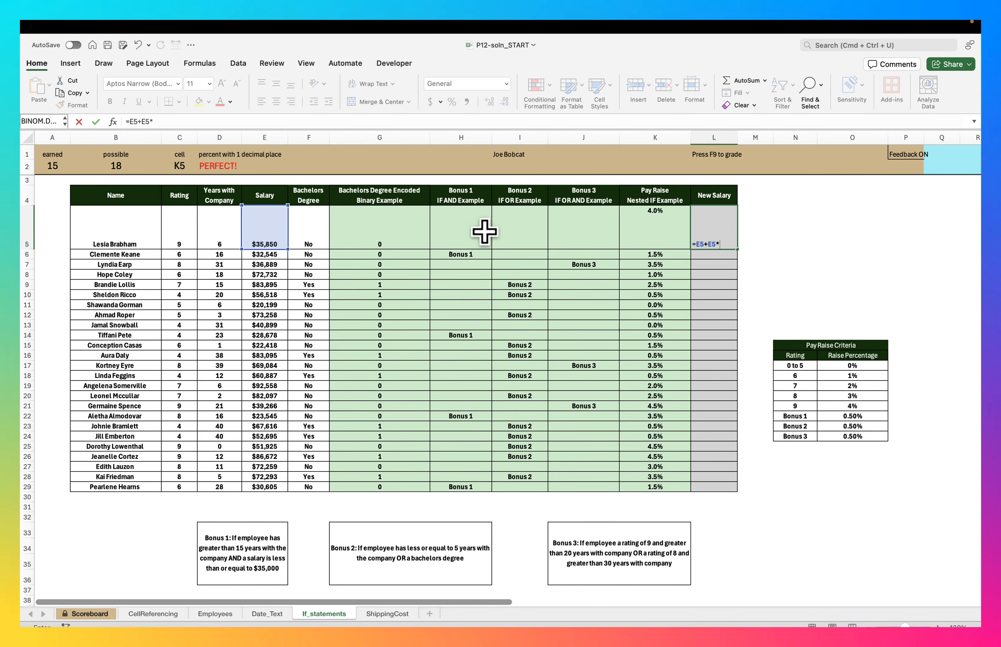
click(648, 232)
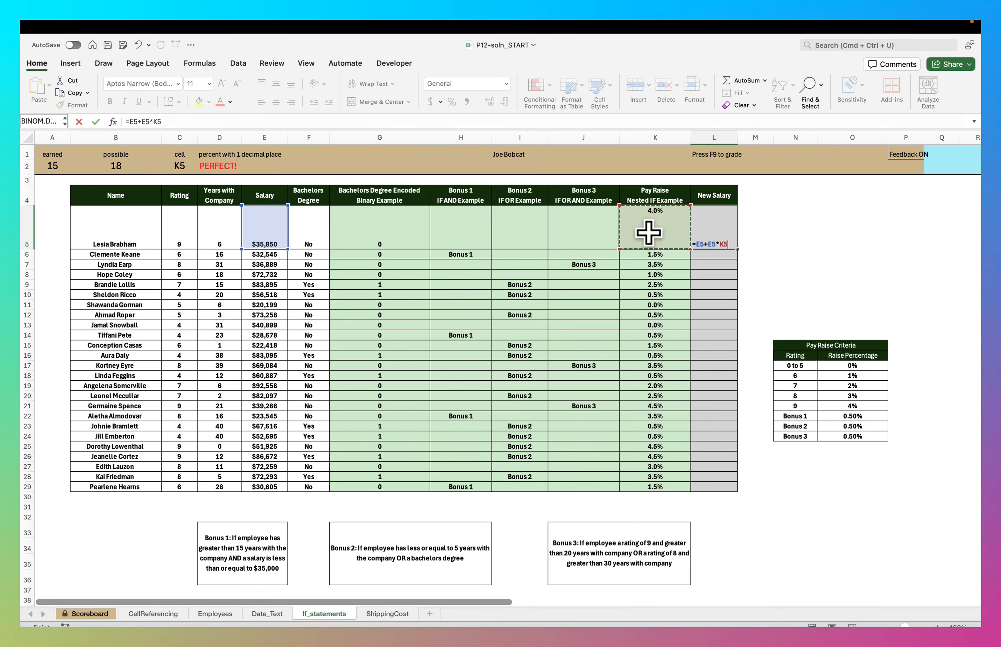
key(Return)
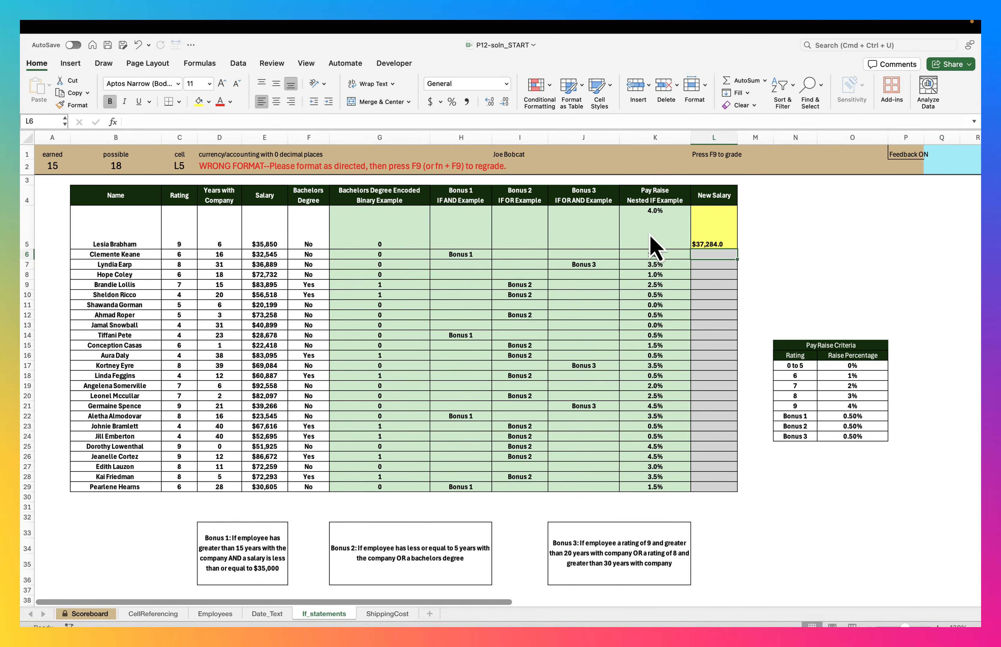
Step: Regrade L5 as currency with zero decimal places, and fill the New Salary formula down to L29 with centered values
click(716, 233)
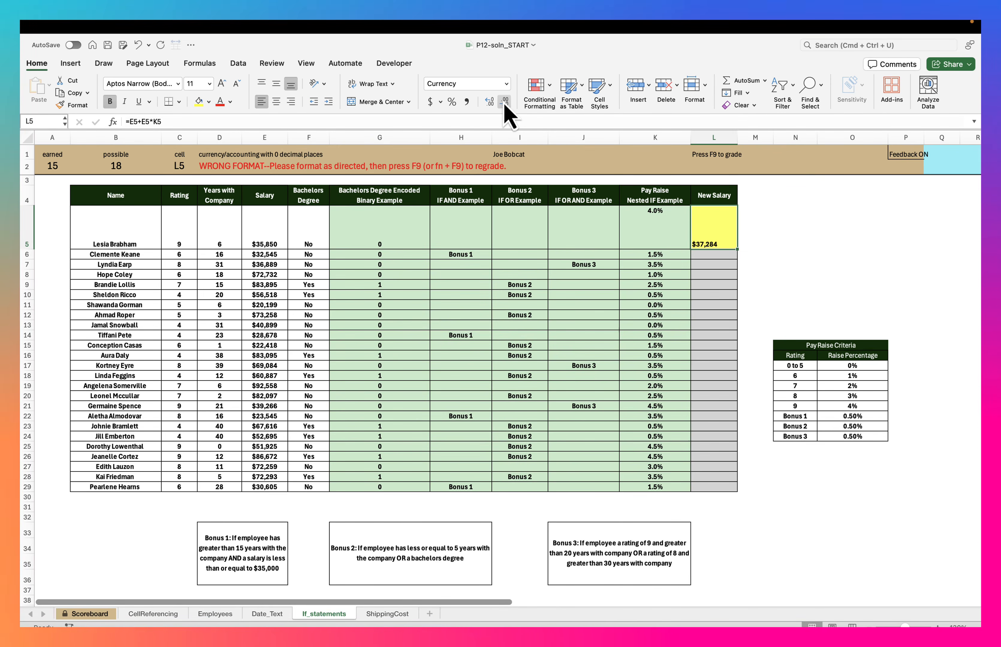
key(F9)
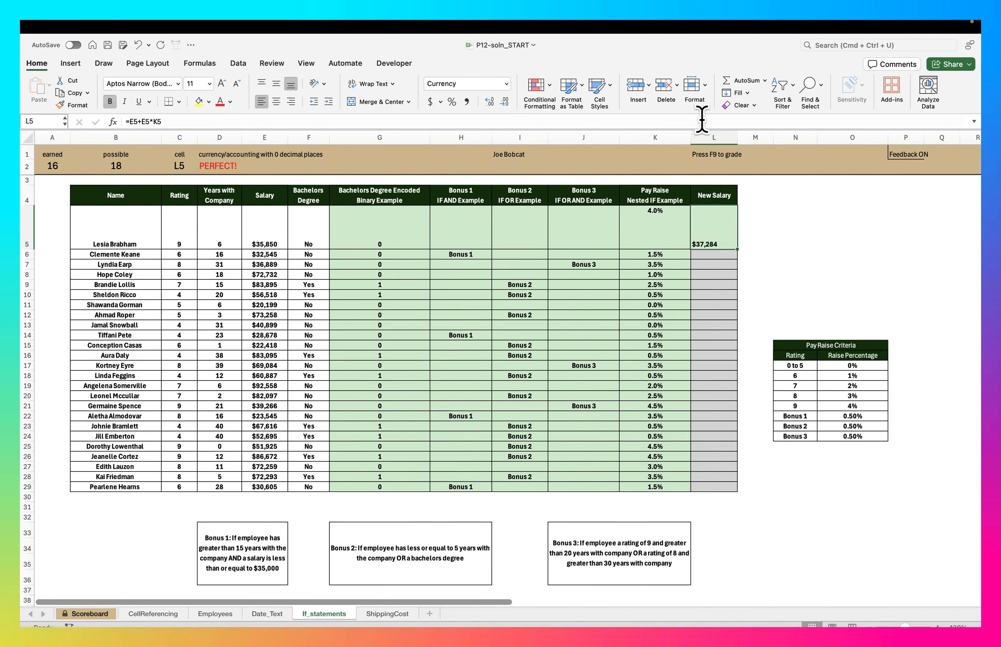
double_click(736, 248)
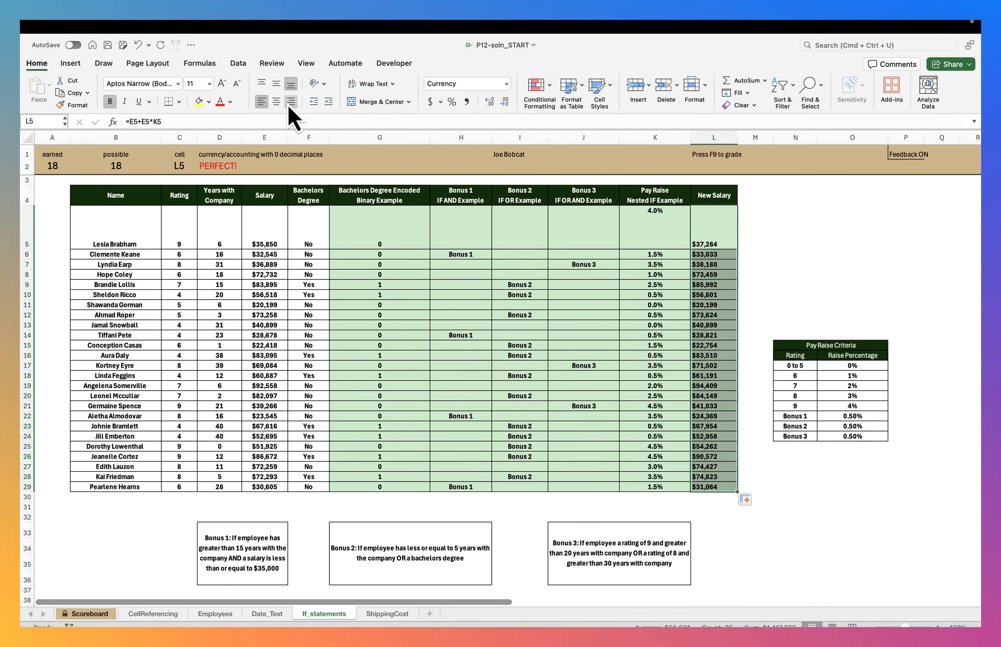
click(276, 101)
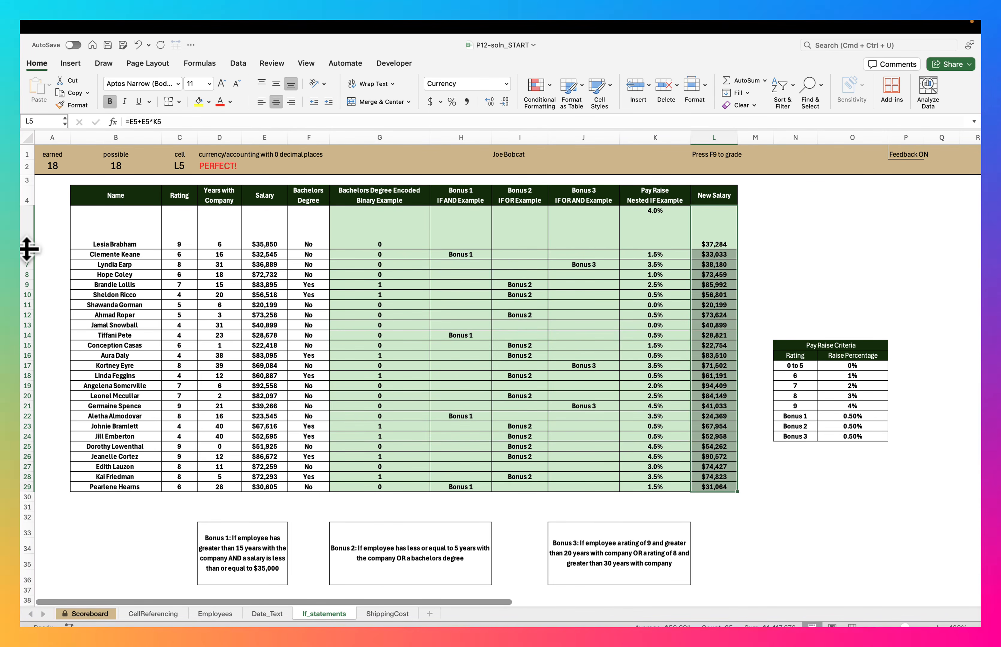
Step: Shrink row 5 to about the height of the other employee rows and switch to the ShippingCost sheet
drag(27, 250, 26, 219)
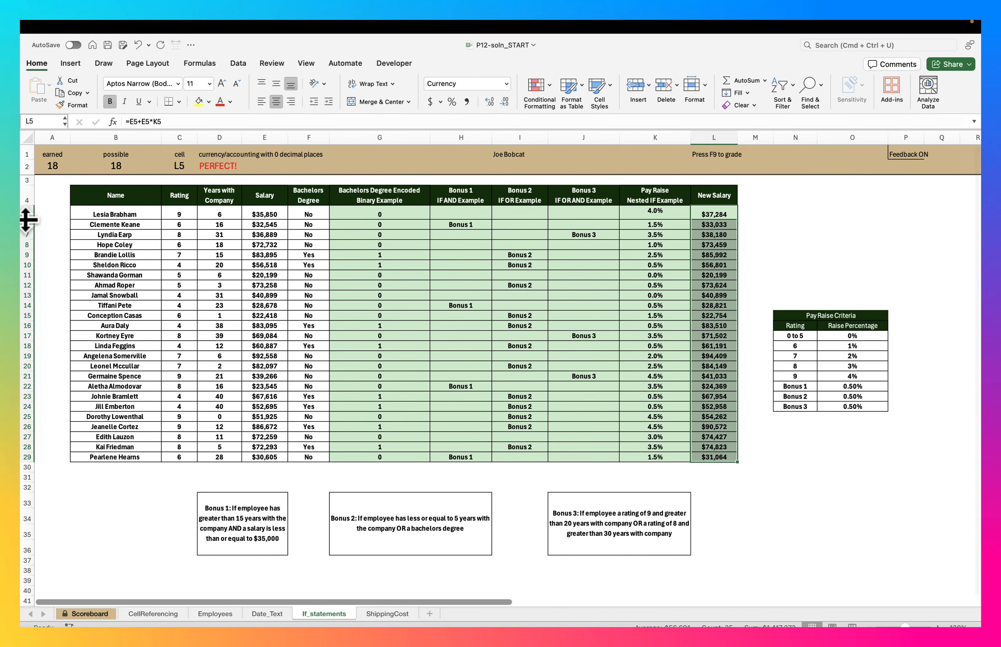
click(786, 522)
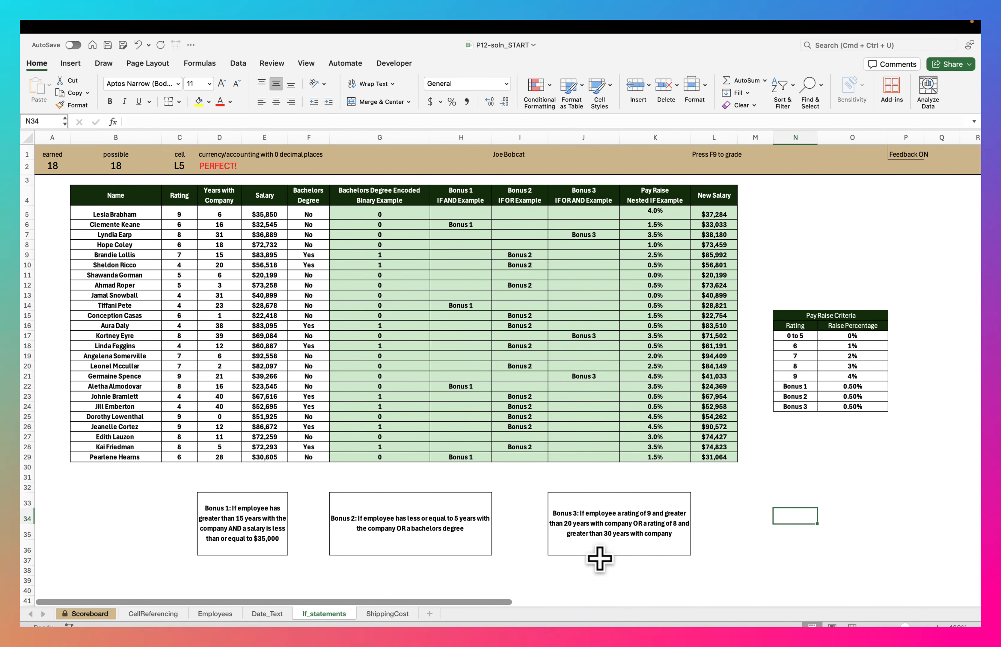
click(396, 616)
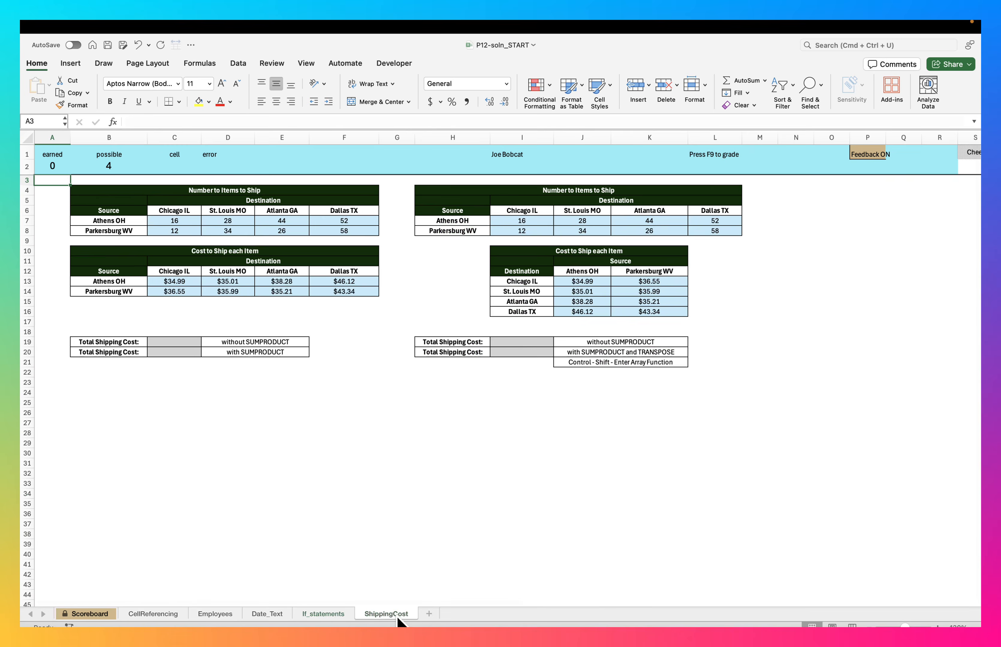
Step: Start the C19 formula without SUMPRODUCT by summing the Athens OH items times costs: =C7*C13+D7*D13+E7*E13+F7*F13
click(172, 341)
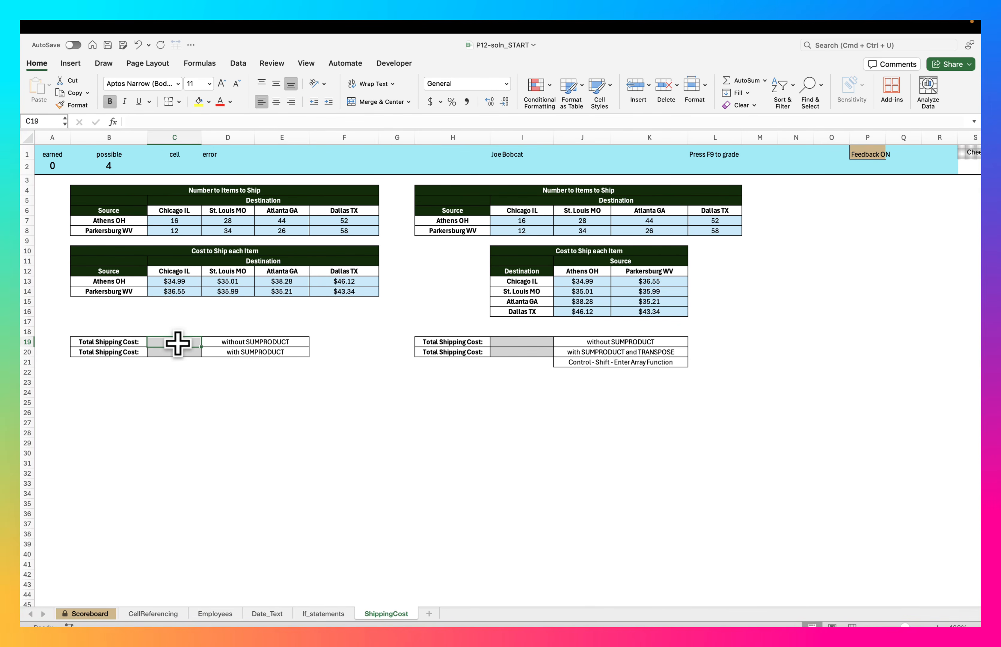
text(=C7)
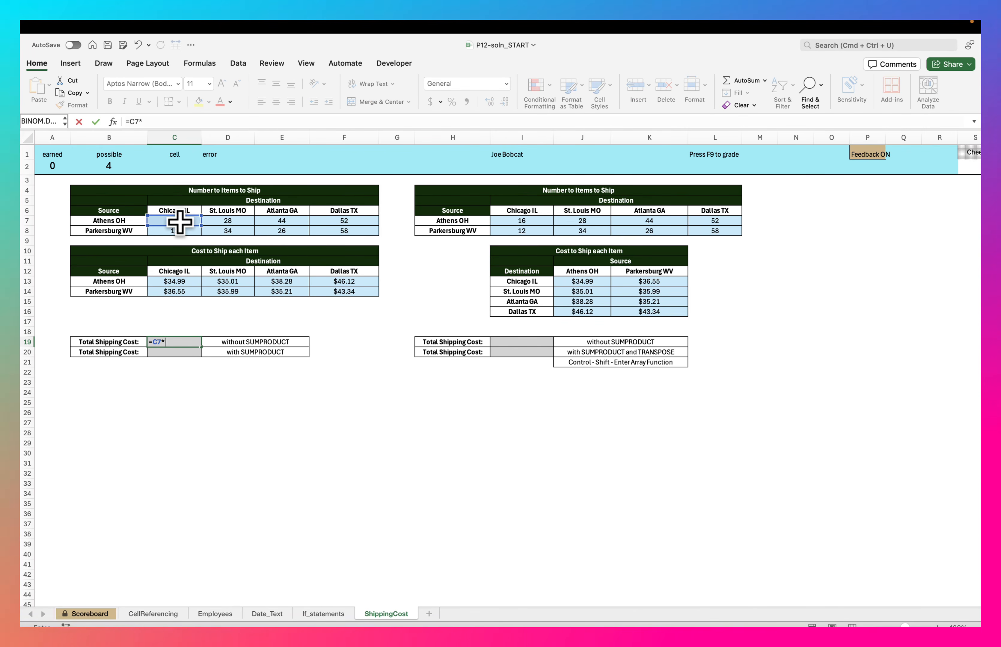
text(*)
click(184, 280)
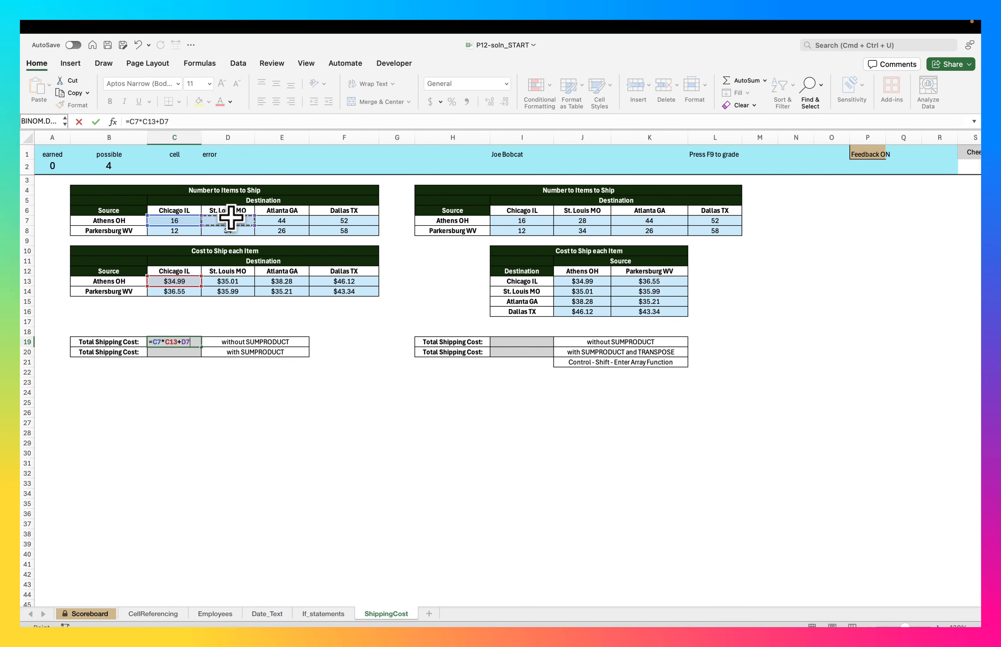
text(*)
click(234, 282)
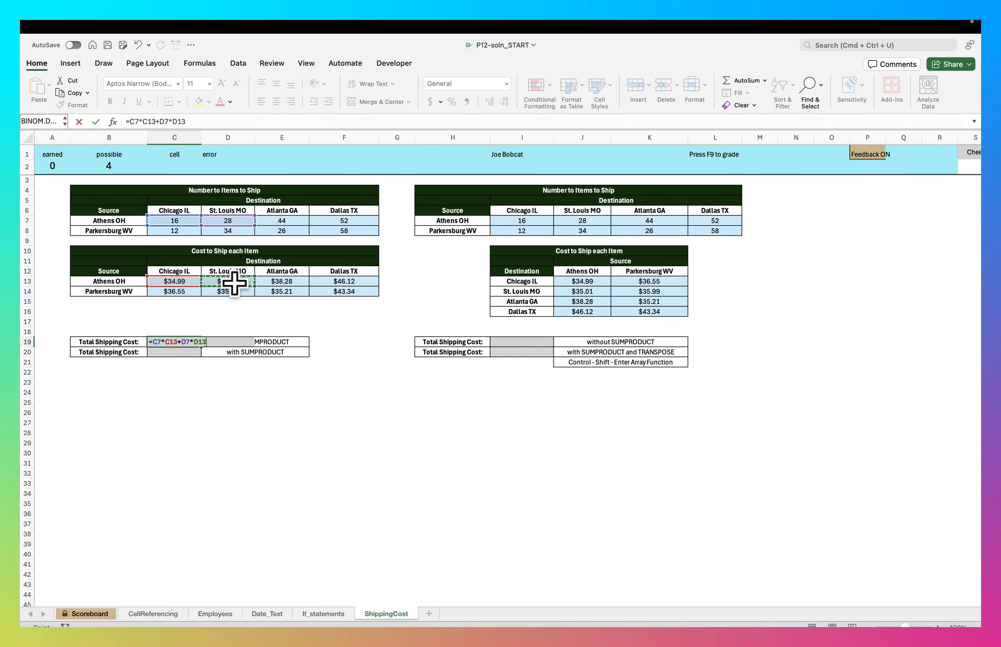
text(+)
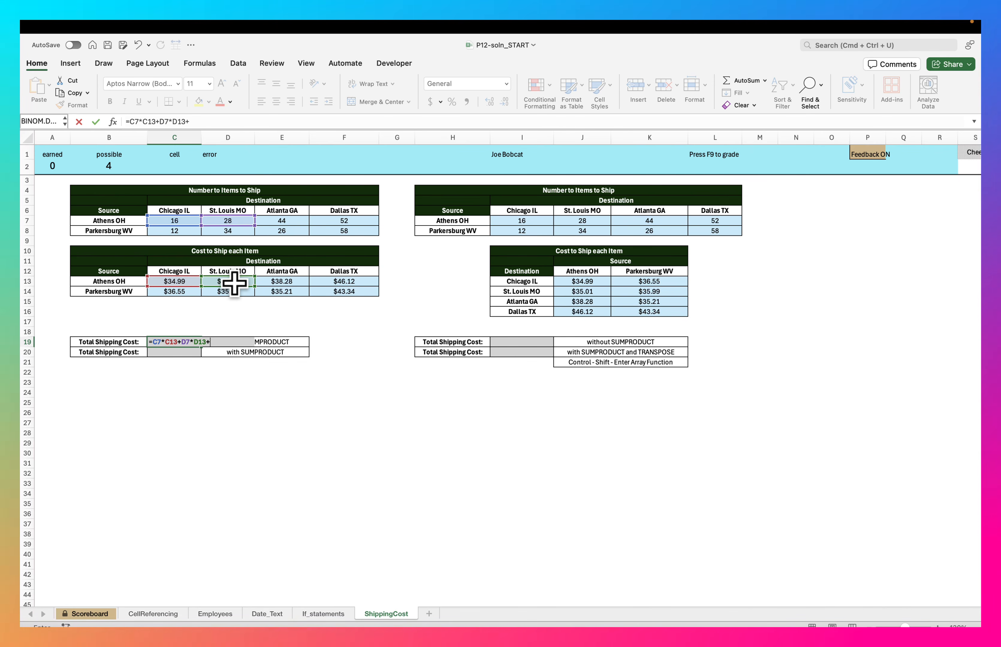
click(282, 218)
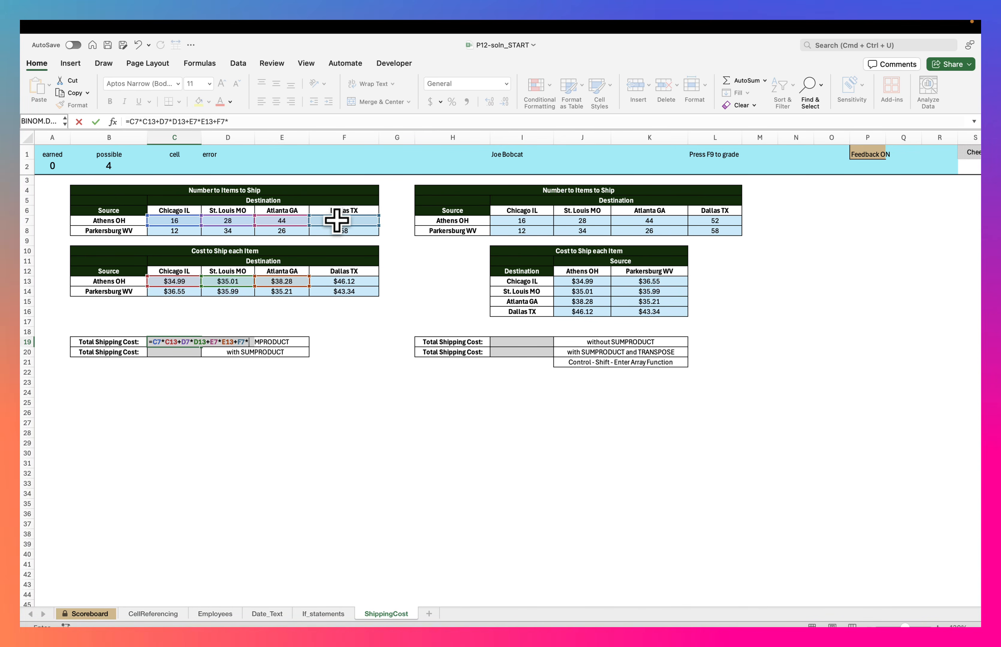
text(*)
click(348, 278)
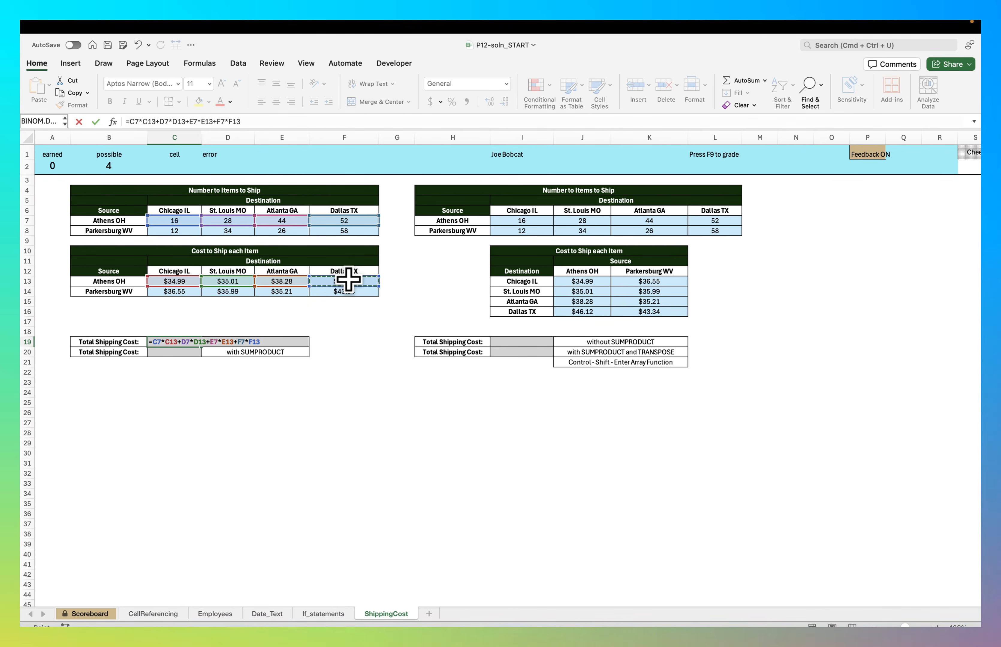
Step: Complete the C19 formula by adding the Parkersburg WV products: +C8*C14+D8*D14+E8*E14+F8*F14
text(+)
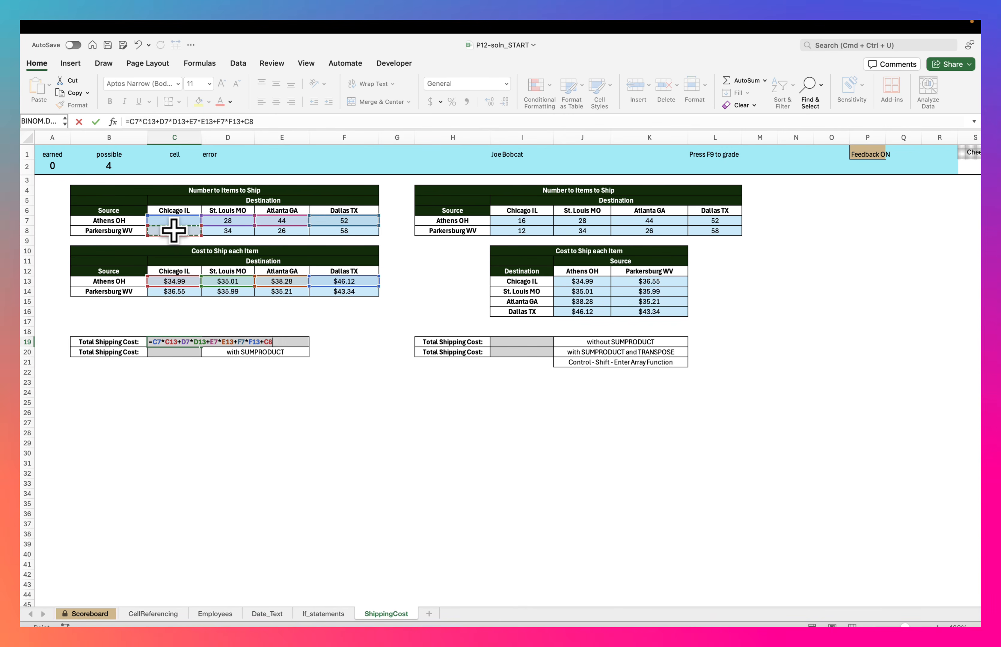
text(*)
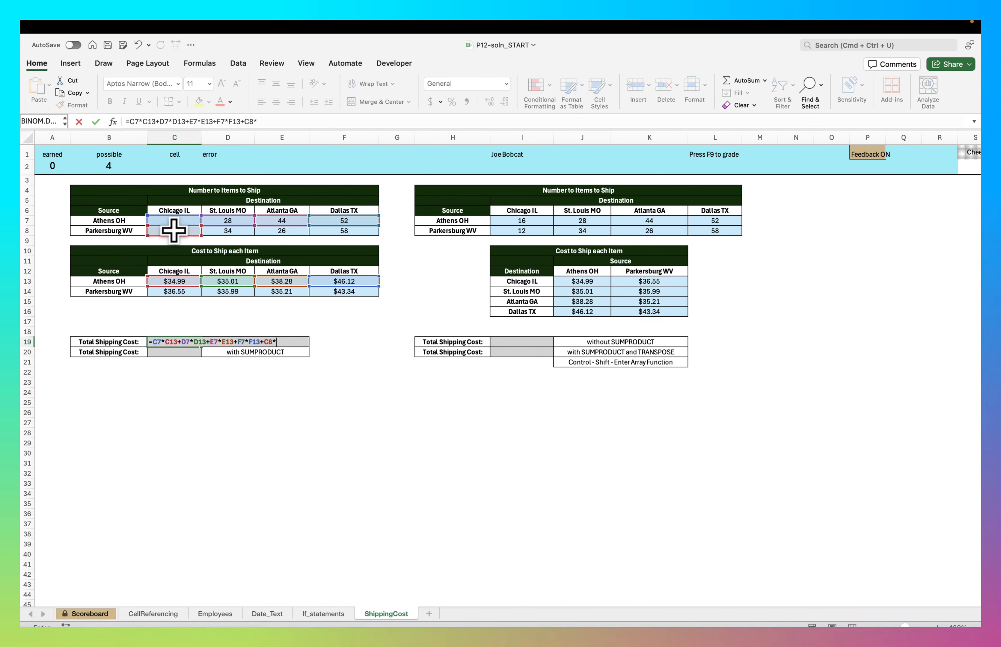
click(180, 290)
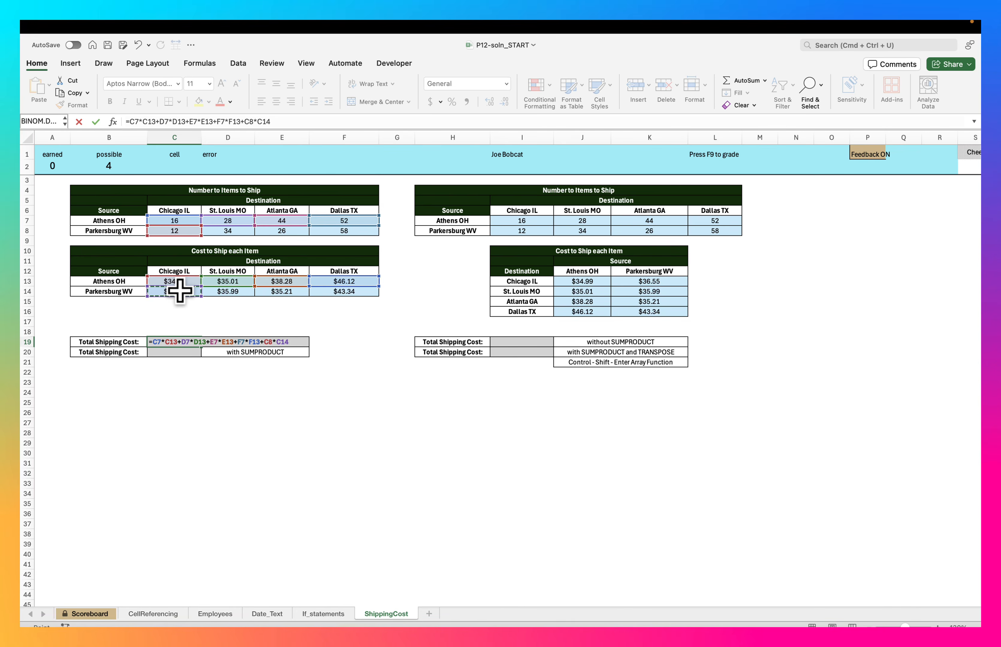
text(+D7)
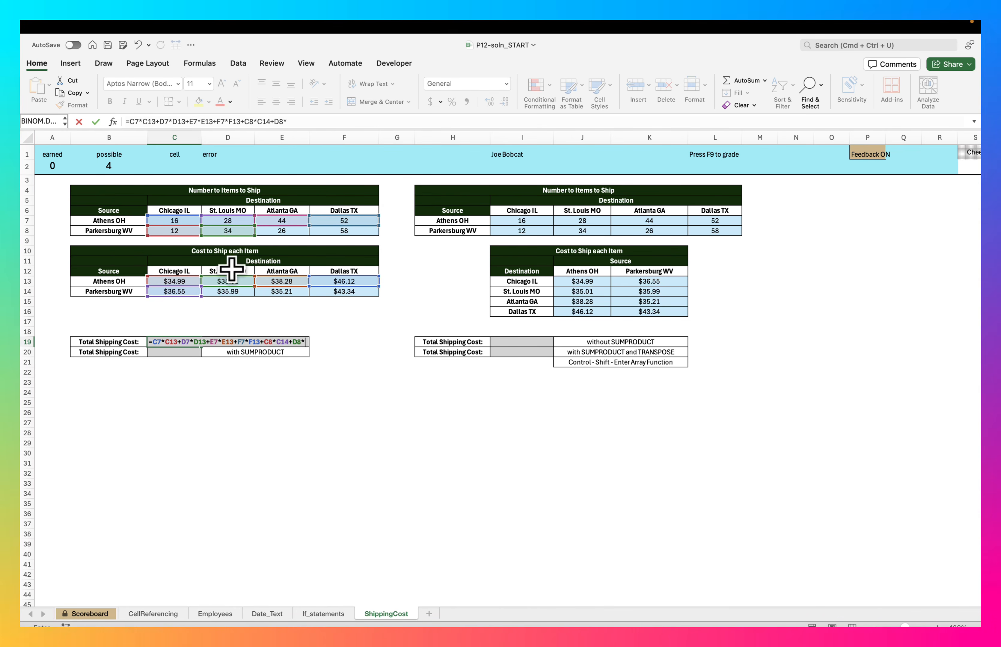
text(*)
click(231, 290)
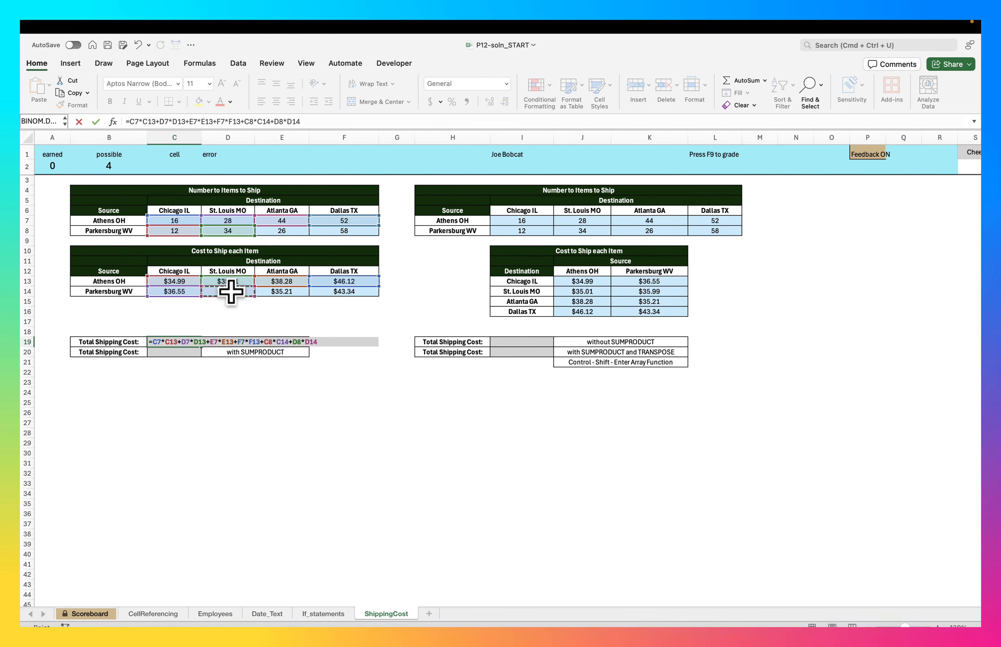
text(+)
click(284, 229)
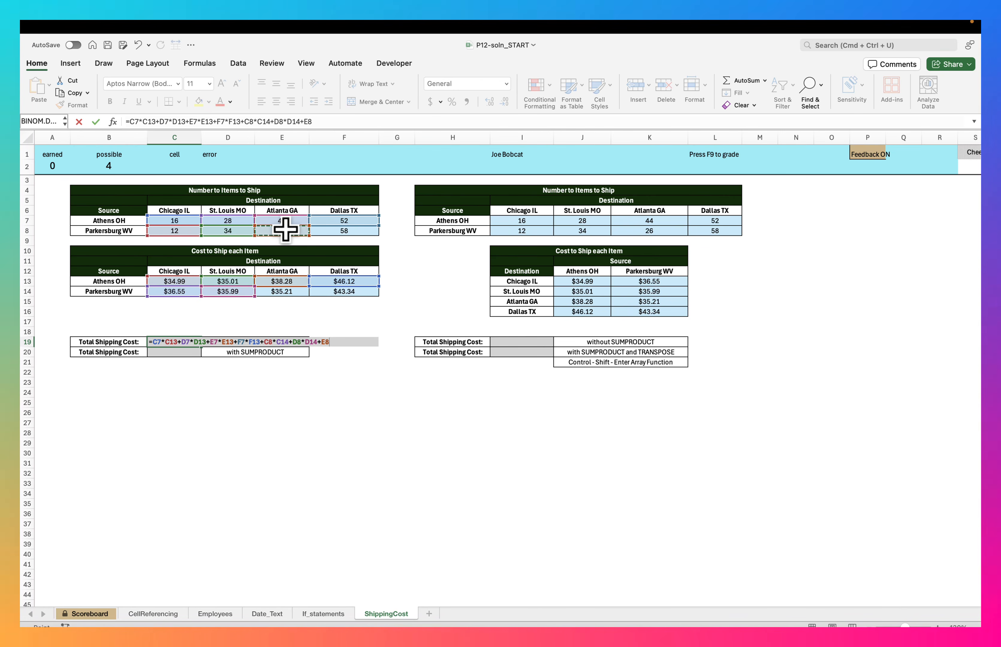
text(*)
click(292, 290)
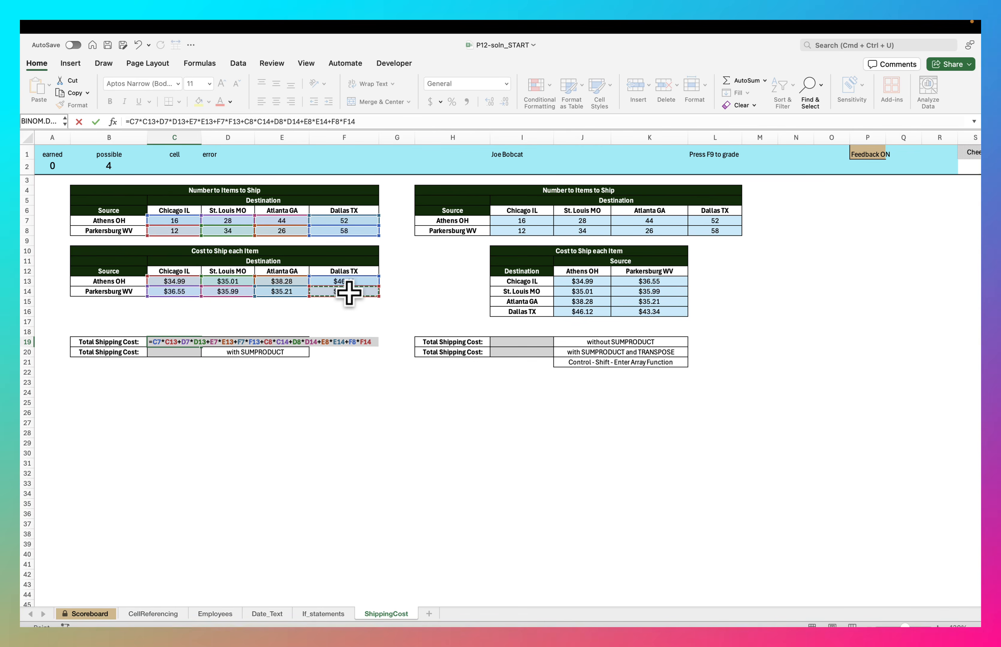
key(Return)
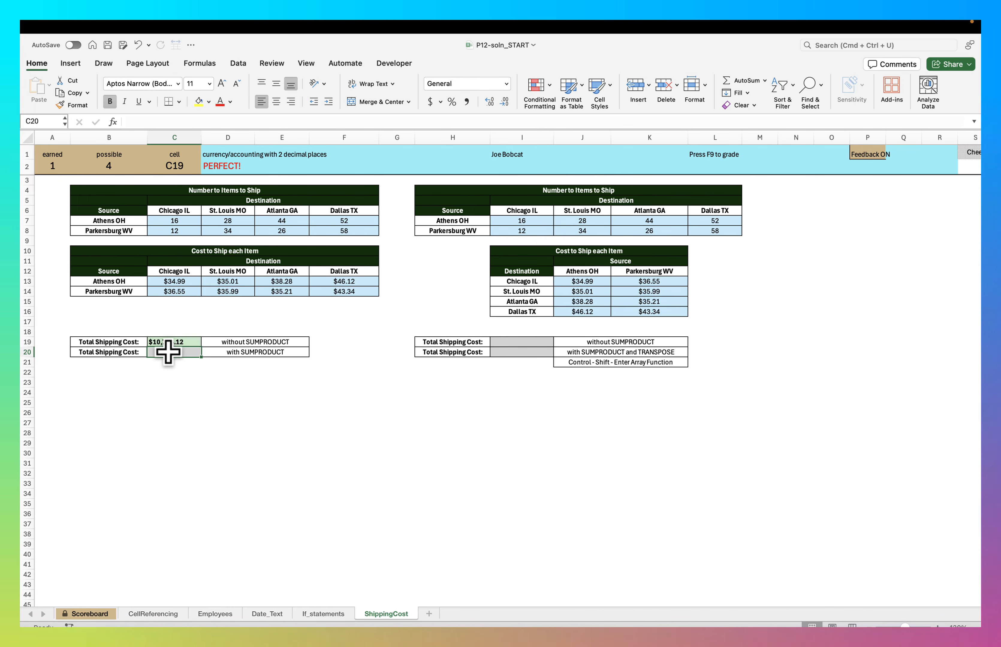
Step: Calculate the total shipping cost in C20 with =SUMPRODUCT(C7:F8,C13:F14)
text(=sum)
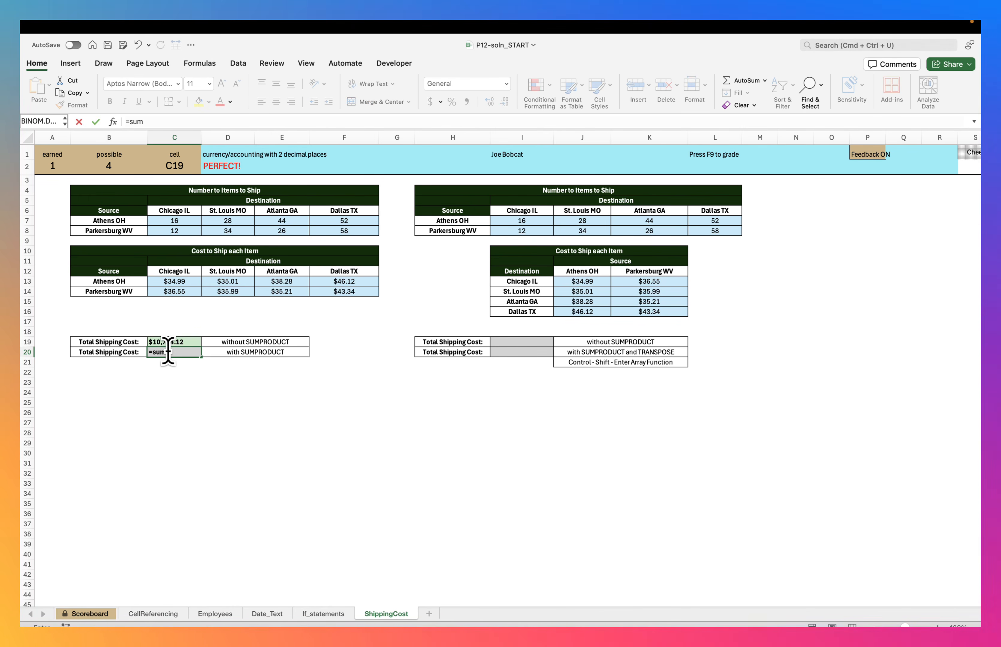
text(product()
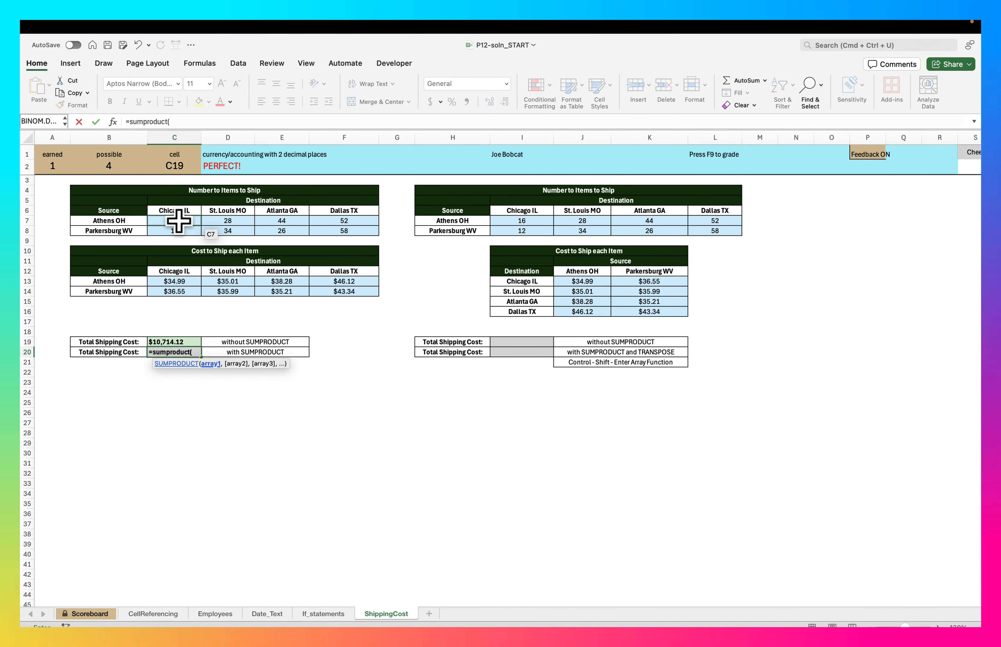
drag(179, 221, 337, 230)
text(,)
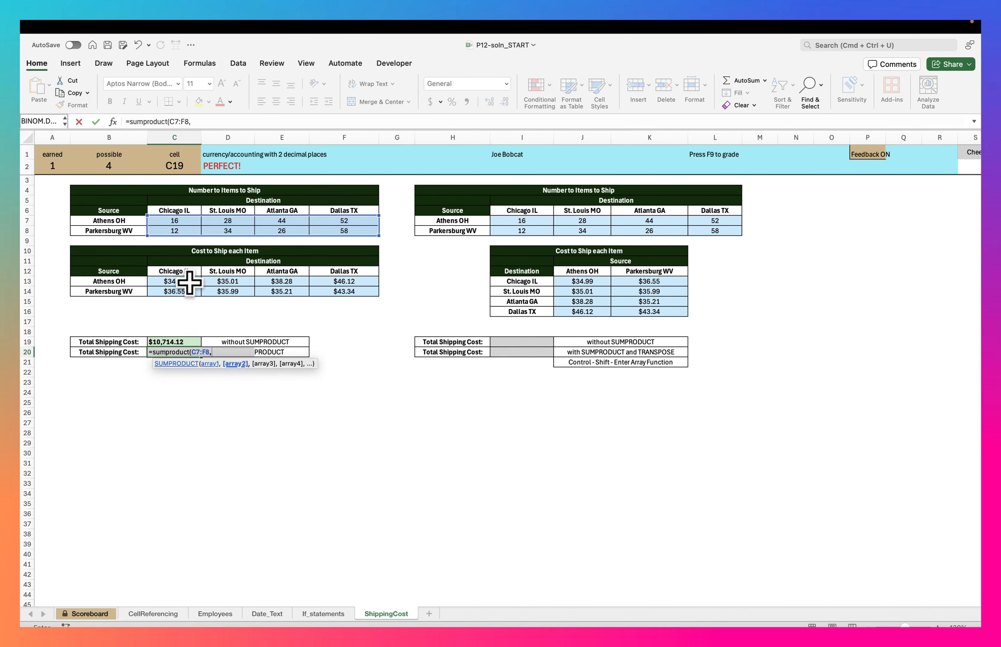
drag(183, 282, 339, 296)
text())
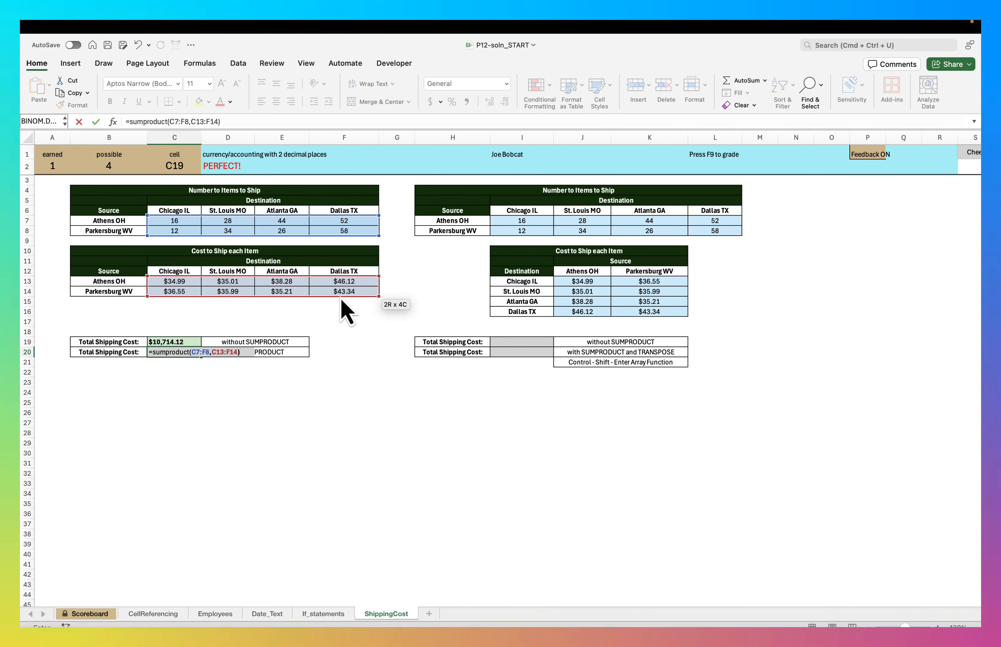
key(Return)
Step: Format C20 as Currency with two decimal places and regrade the sheet
click(193, 352)
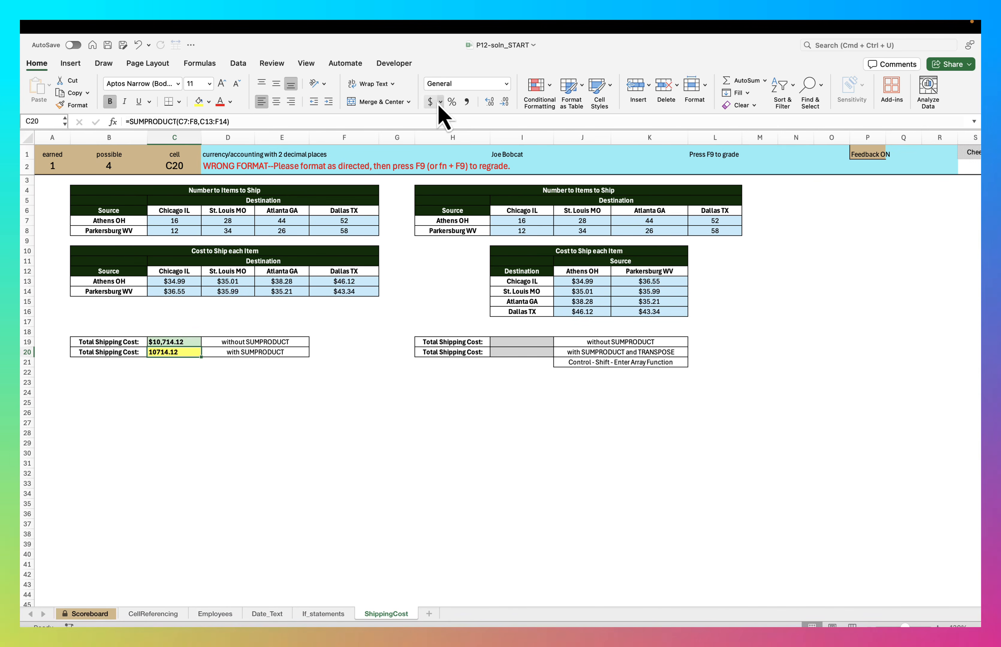
click(507, 84)
click(494, 148)
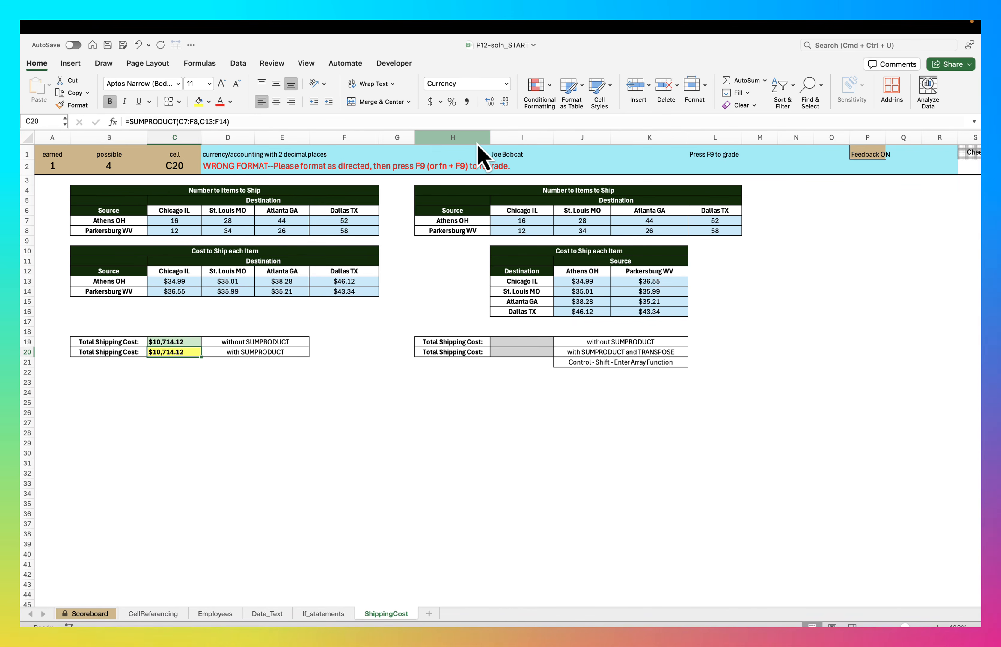
key(F9)
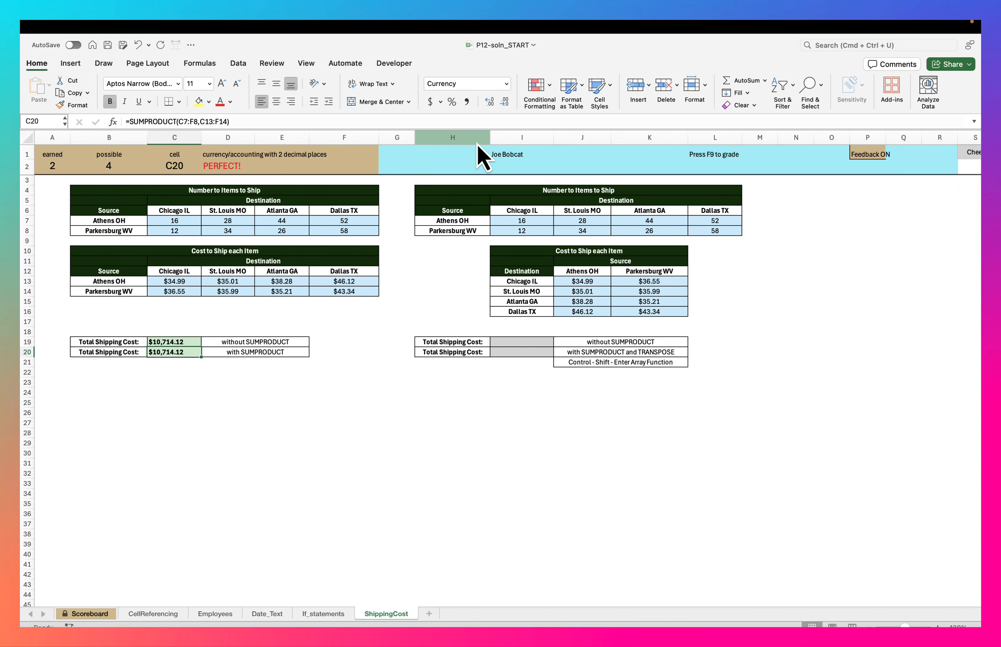
Step: Start the I19 formula without SUMPRODUCT using the Athens OH items and costs: =I7*J13+J7*J14+K7*J15+L7*J16
click(520, 340)
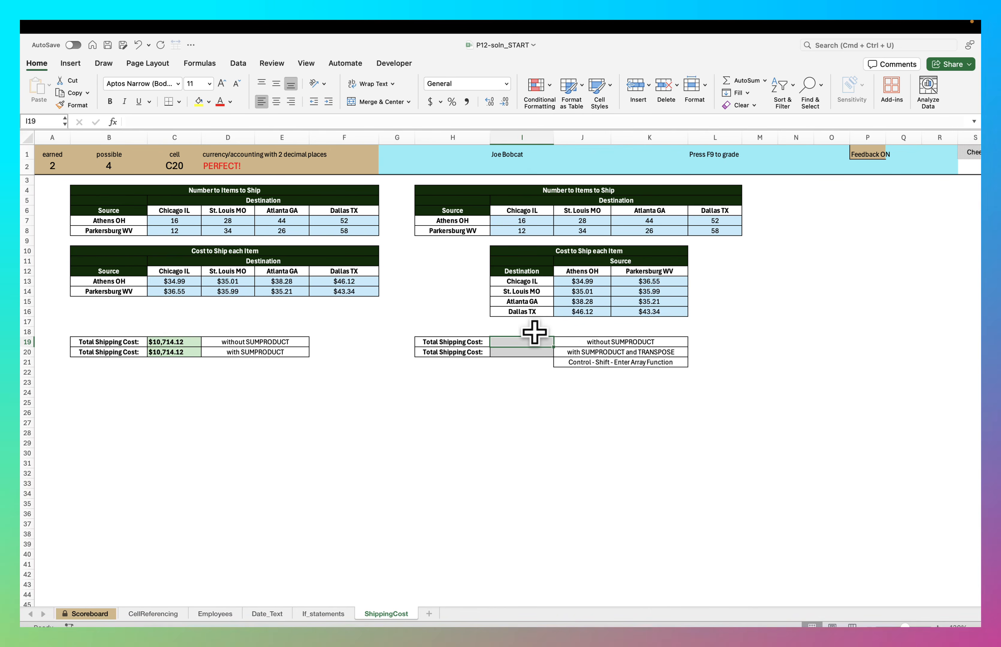
text(=)
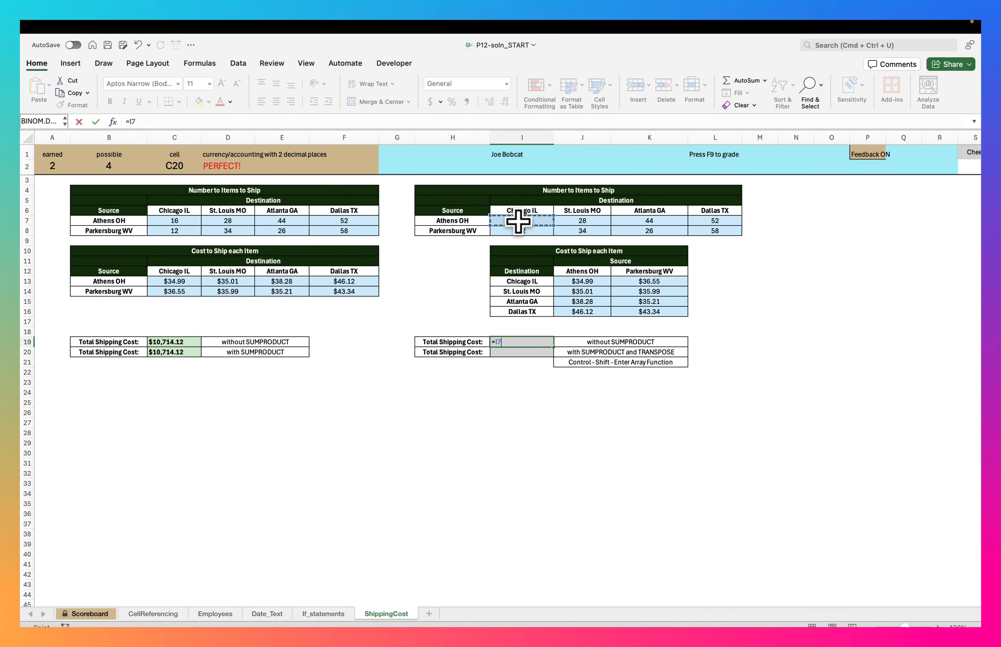
click(580, 282)
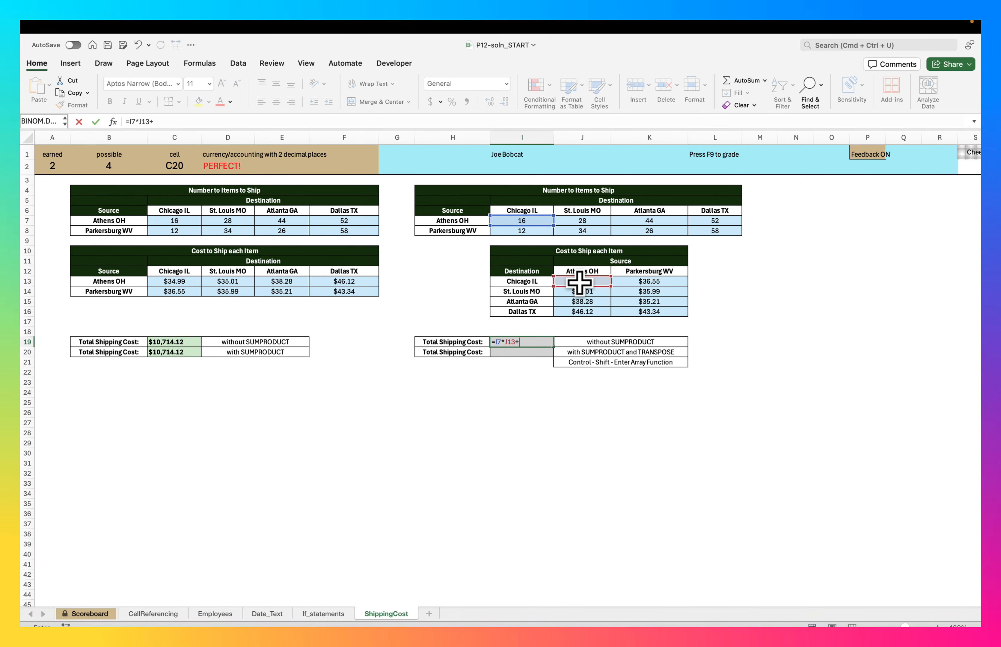
click(579, 222)
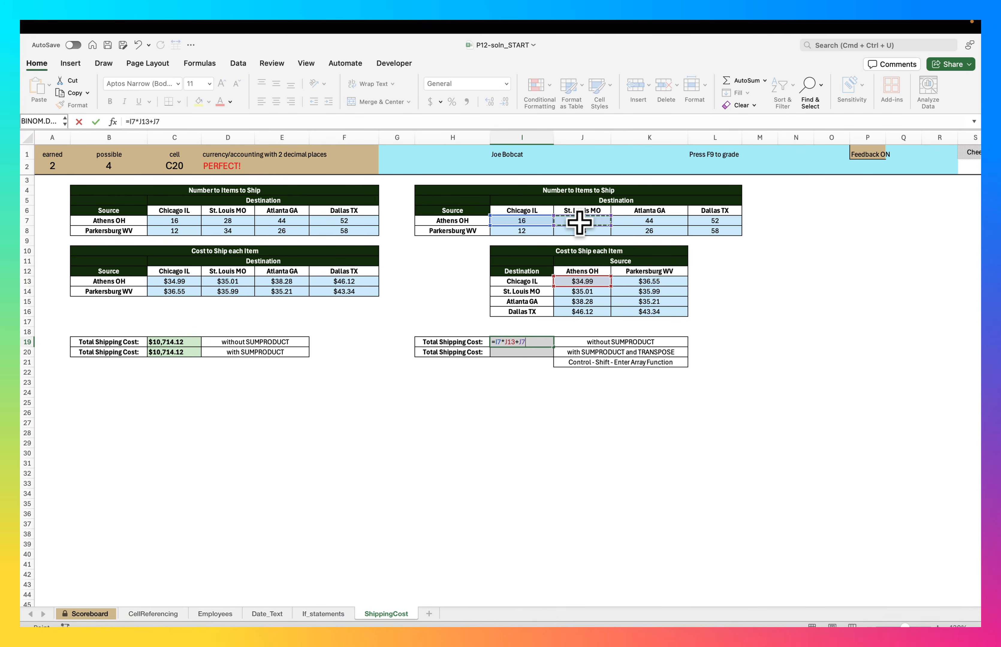
text(*)
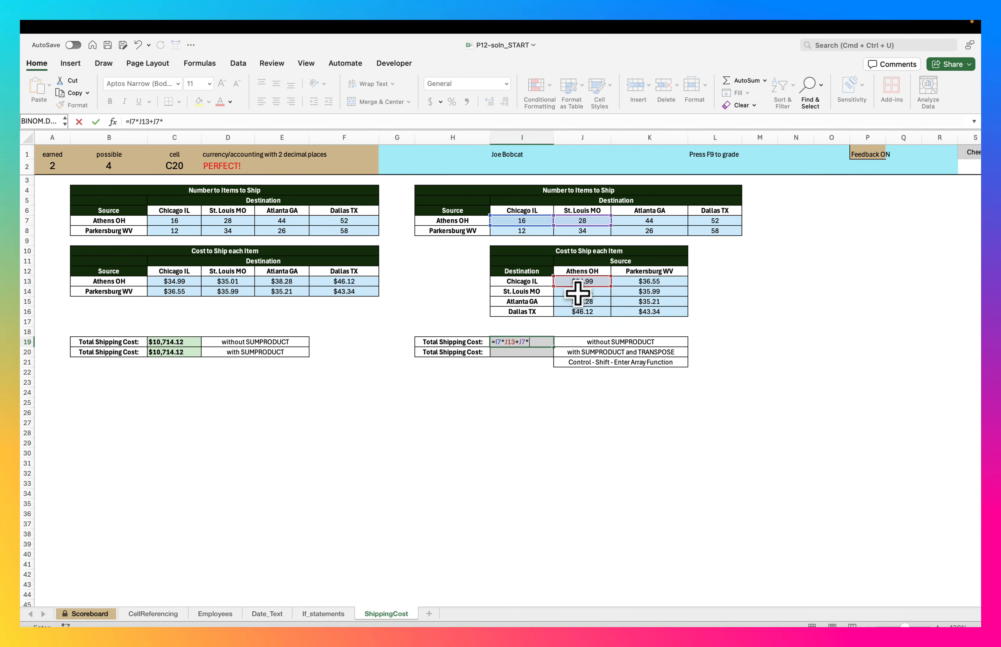
text(+)
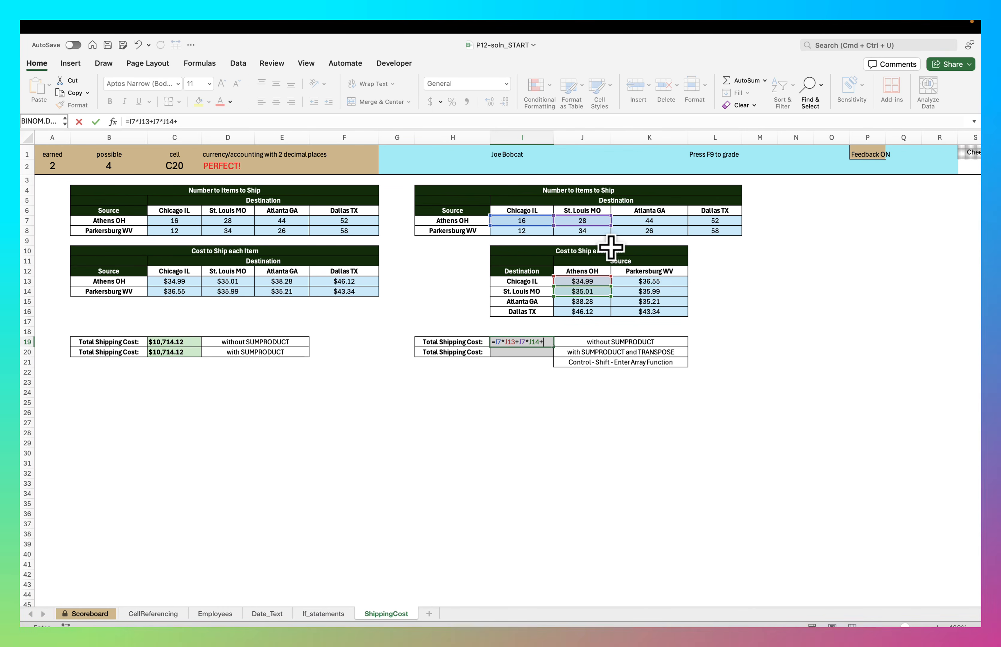
click(635, 221)
text(*)
click(597, 301)
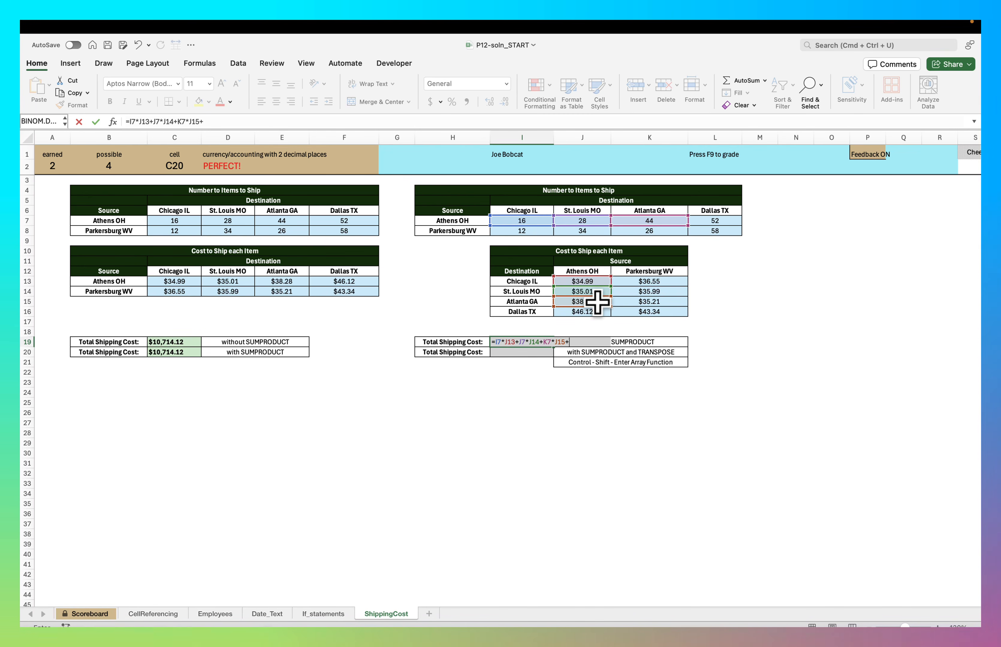
click(720, 222)
text(*)
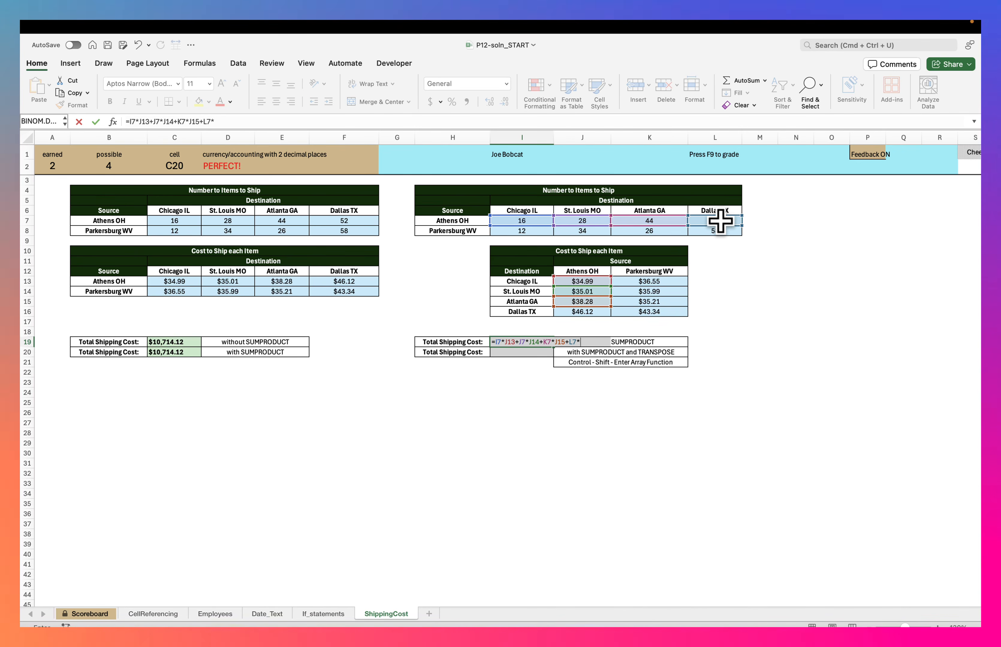
click(584, 313)
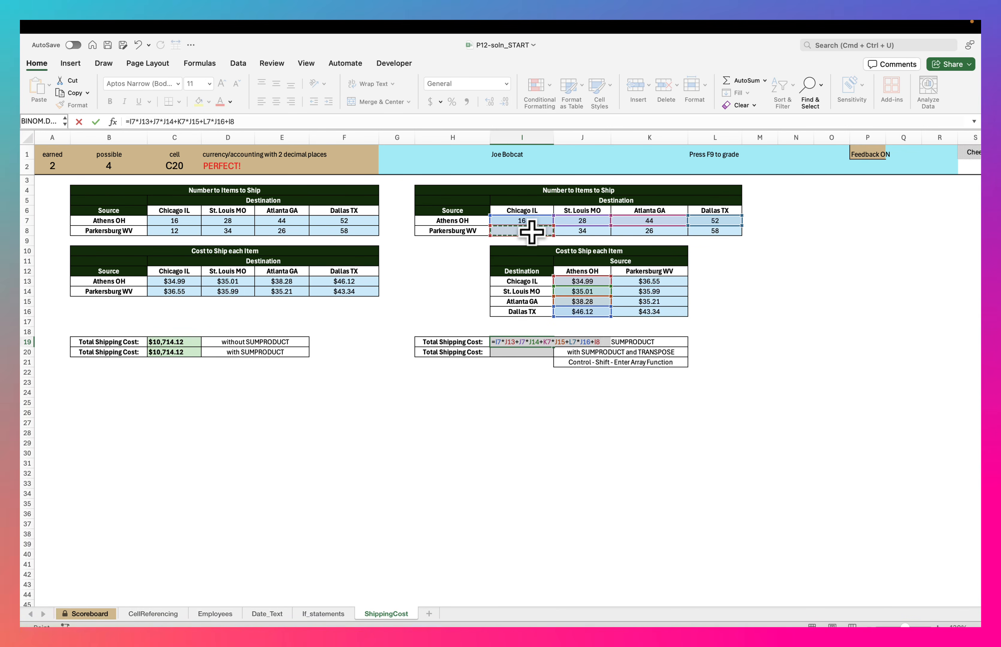
Step: Complete the I19 formula by adding the Parkersburg WV products, +I8*K13+J8*K14+K8*K15+L8*K16, and regrade the sheet
click(632, 281)
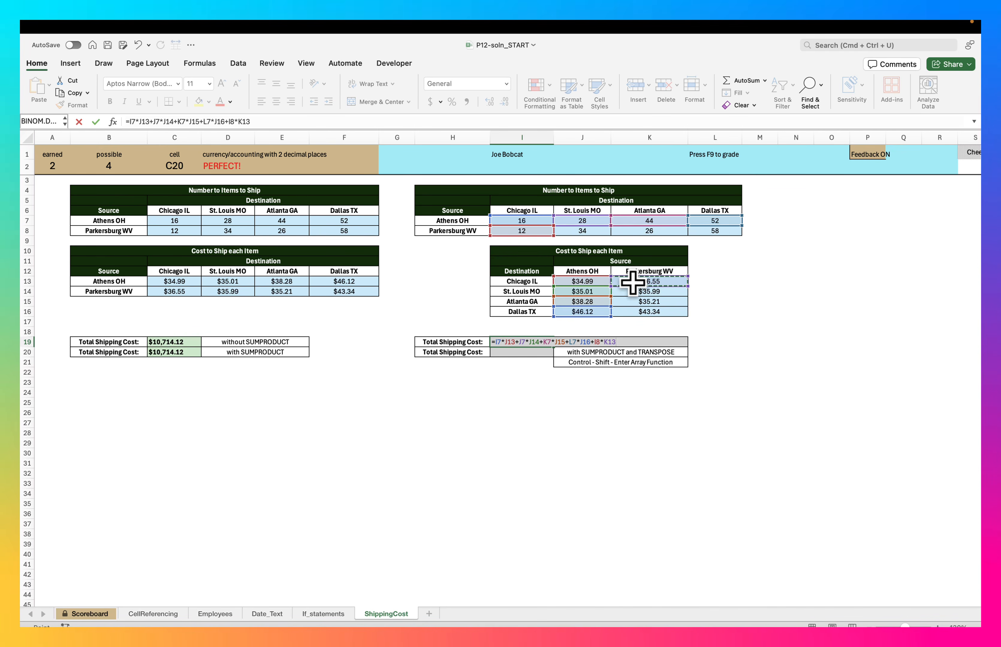
text(+)
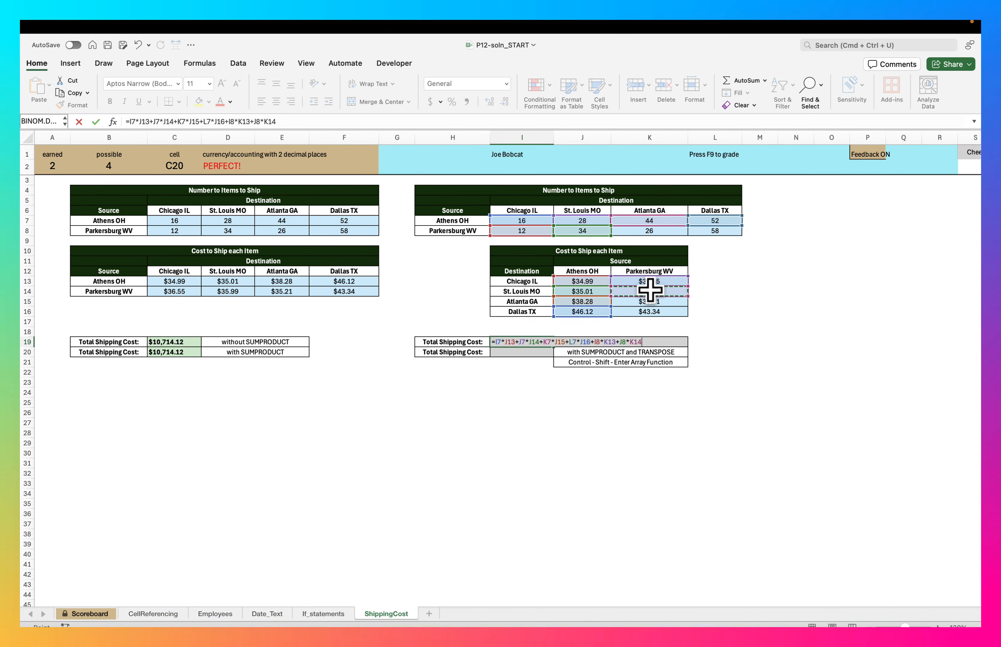
text(+)
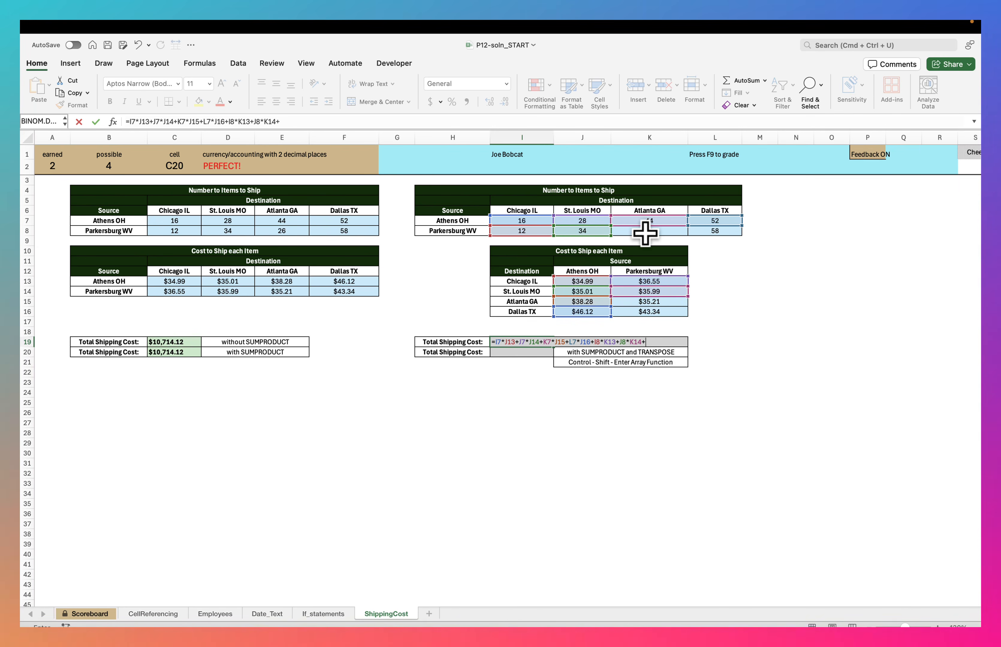
click(644, 232)
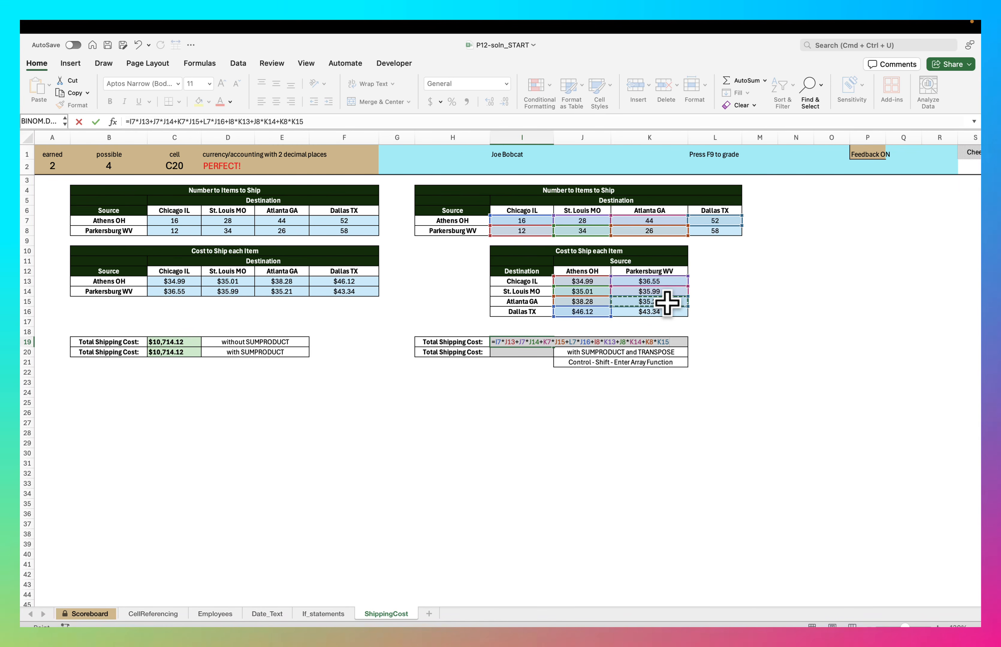
text(+)
click(713, 230)
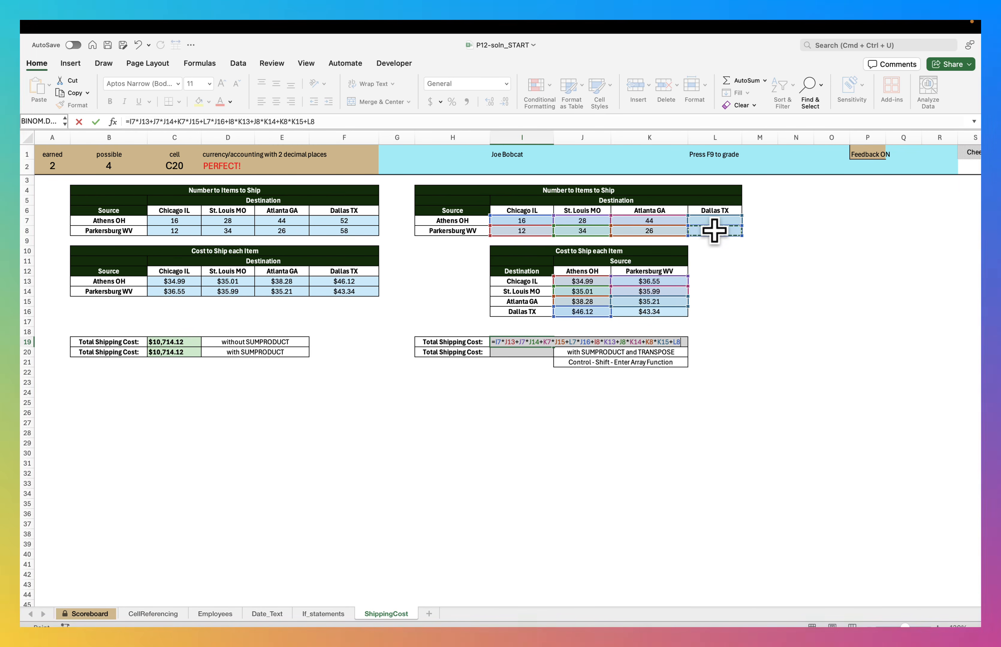
text(*)
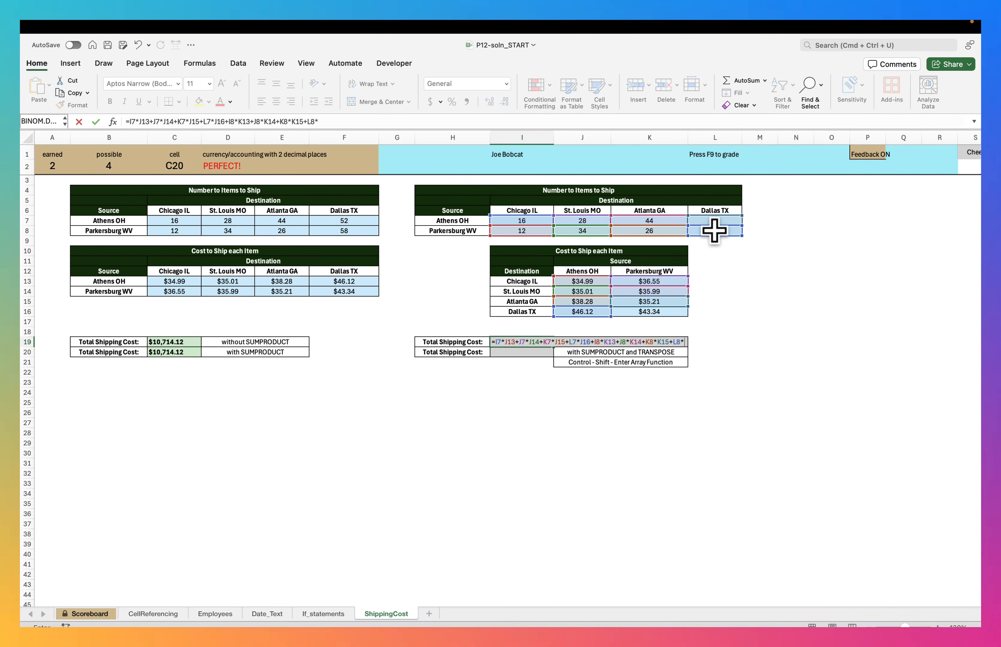
click(672, 312)
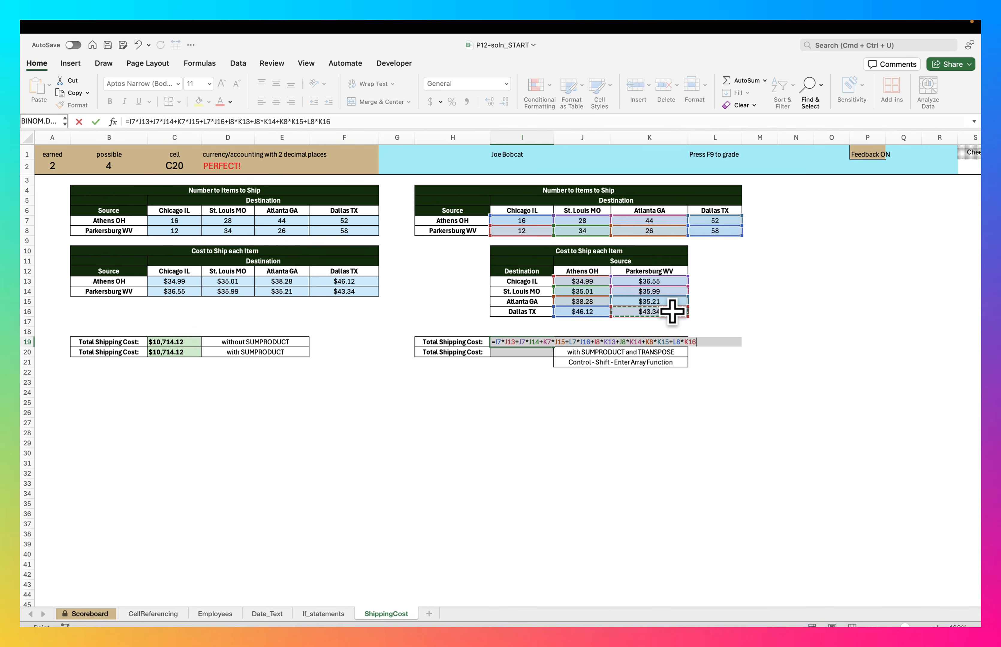
key(Return)
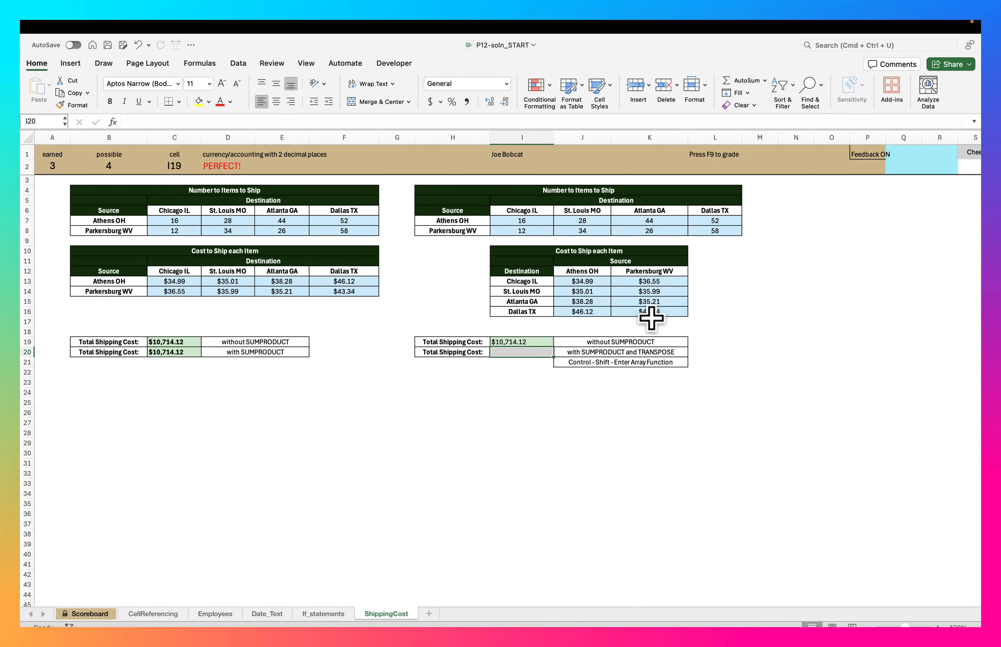
key(F9)
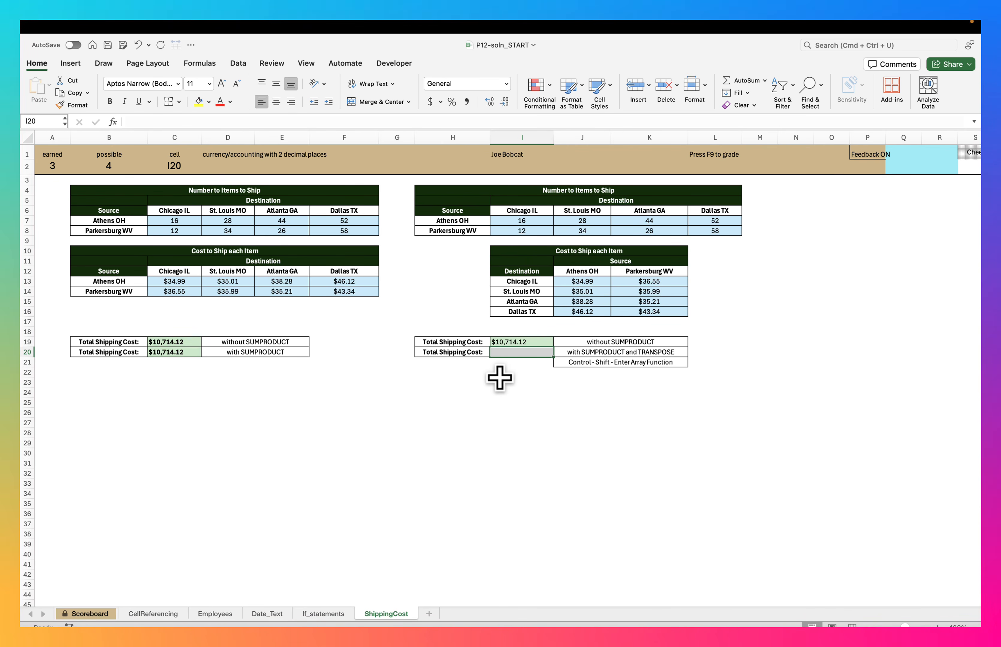
Step: Calculate the total shipping cost in I20 as an array formula: =SUMPRODUCT(I7:L8,TRANSPOSE(J13:K16))
text(sumproduct()
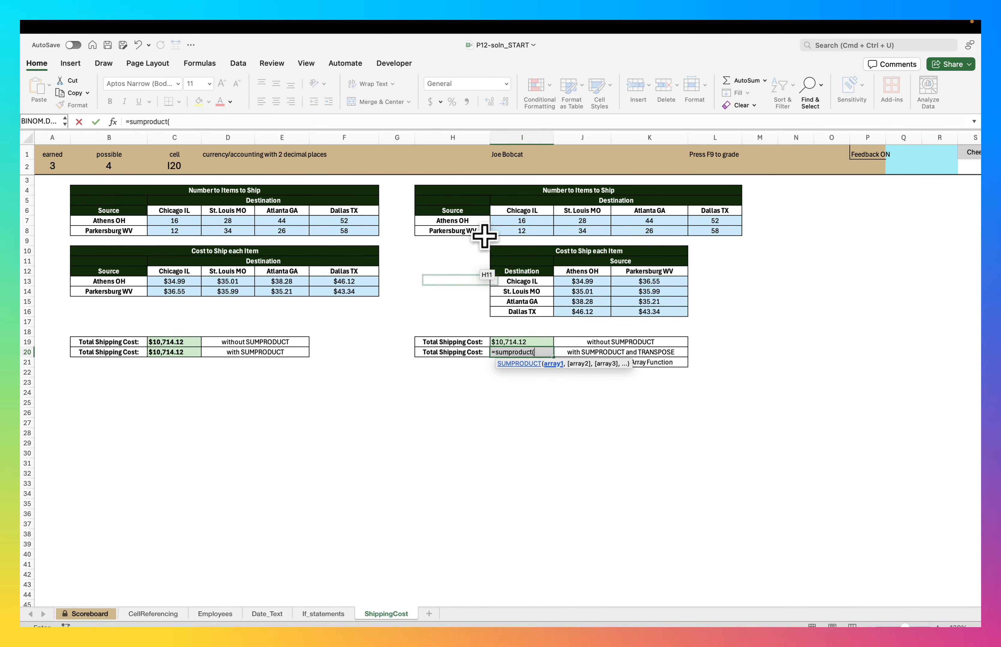
drag(509, 218, 699, 230)
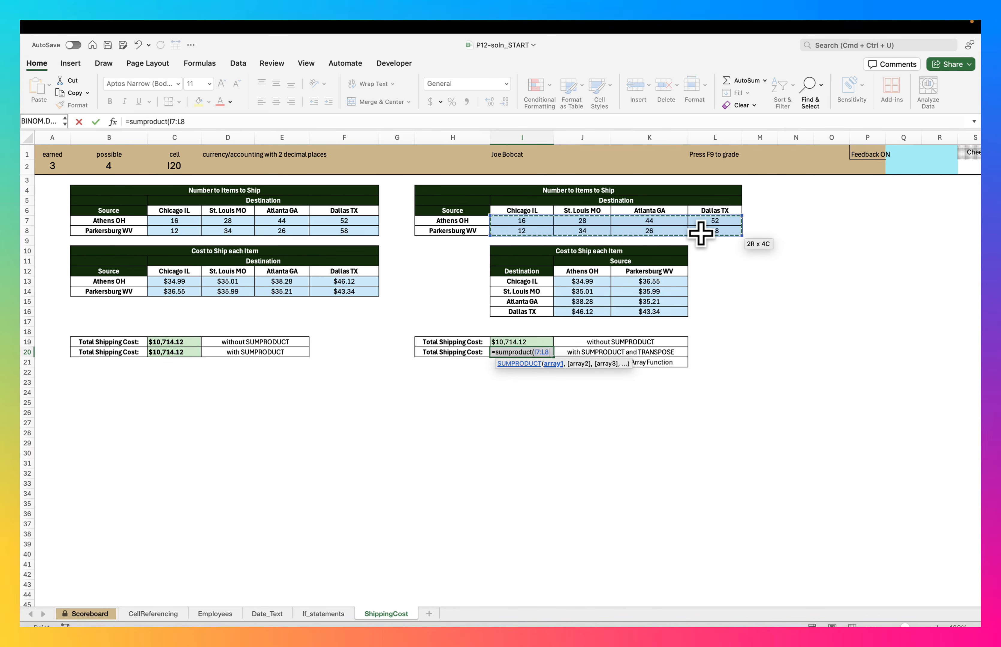
text(,)
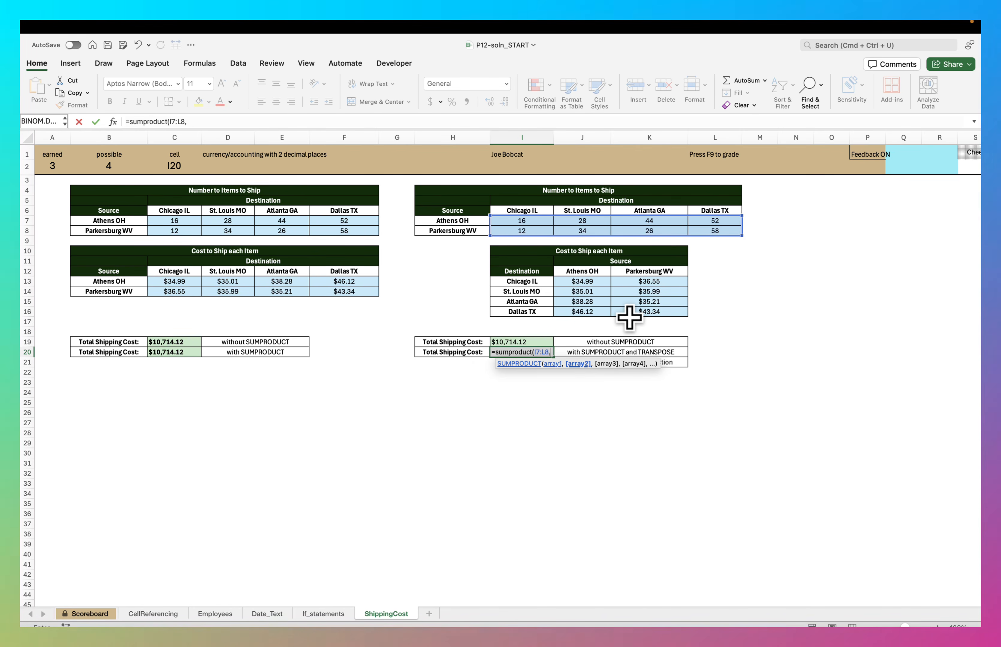
text(tran)
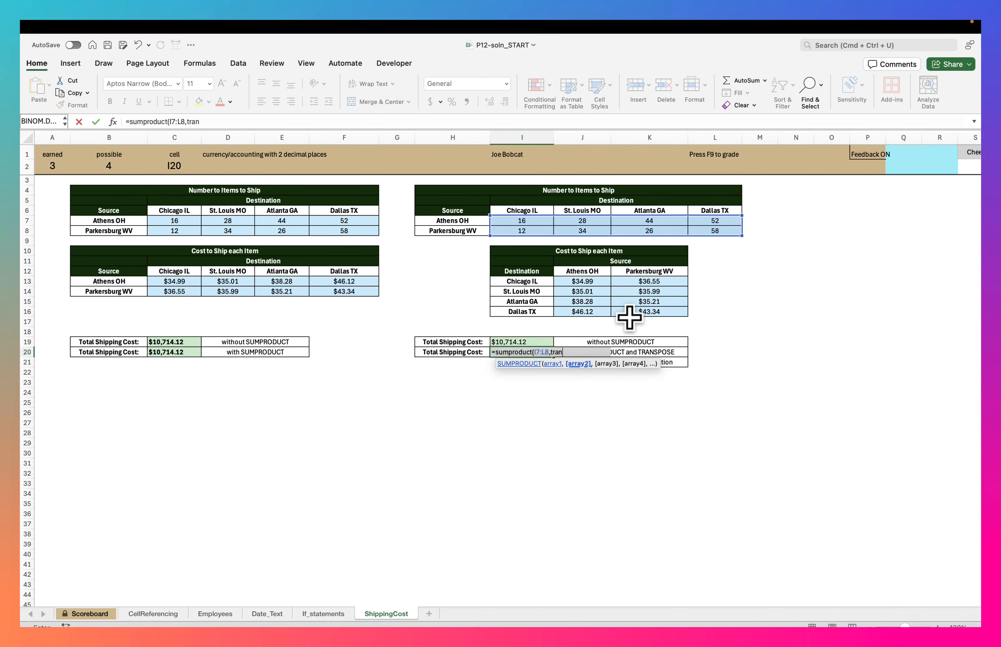
text(spose()
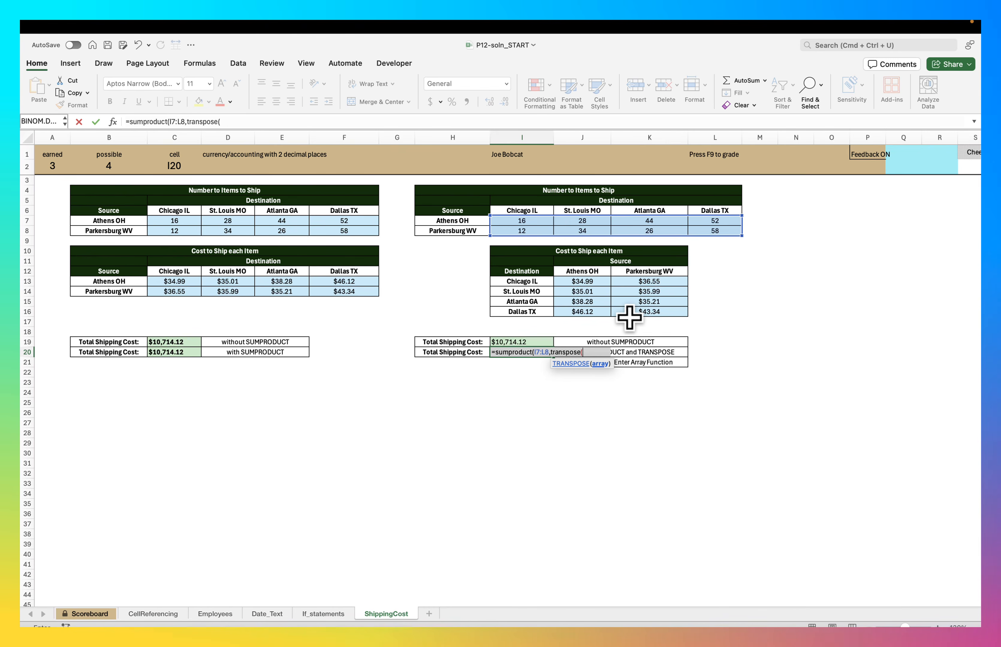
drag(587, 282, 642, 318)
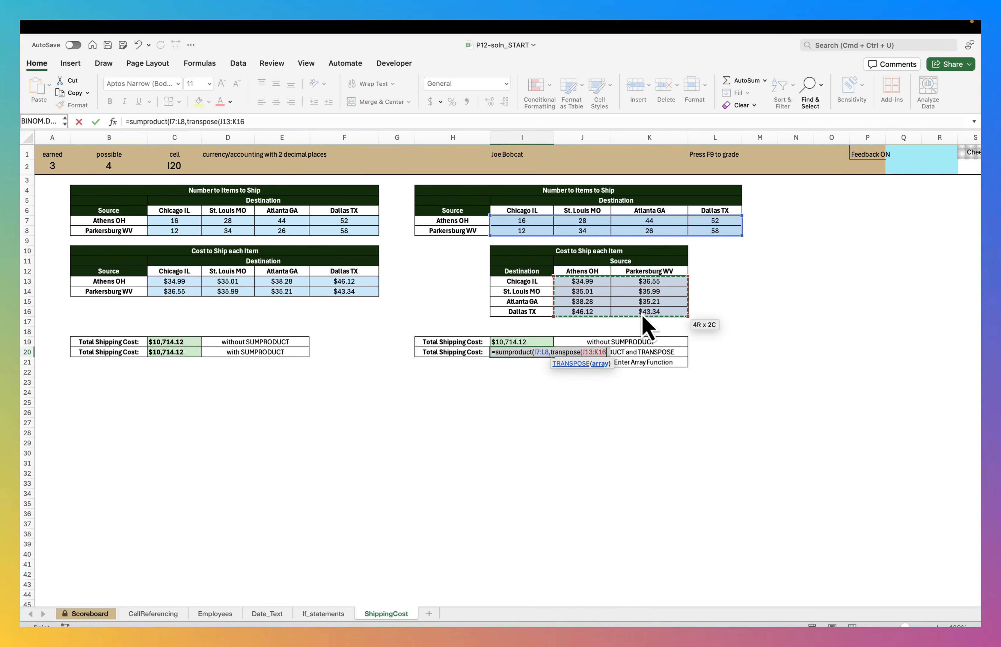
text())
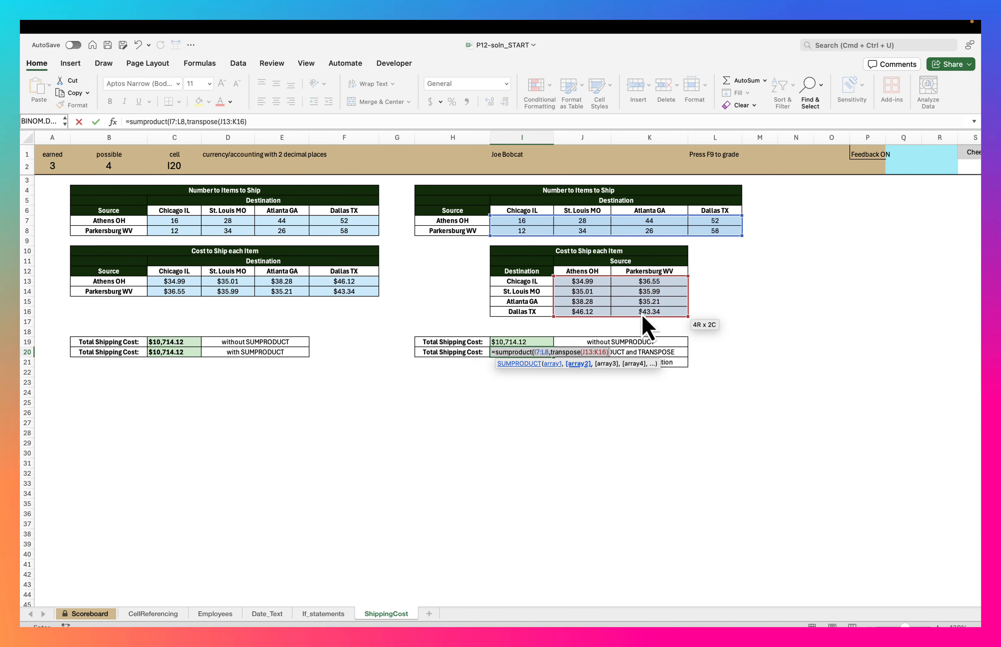
text())
key(ctrl+shift+Return)
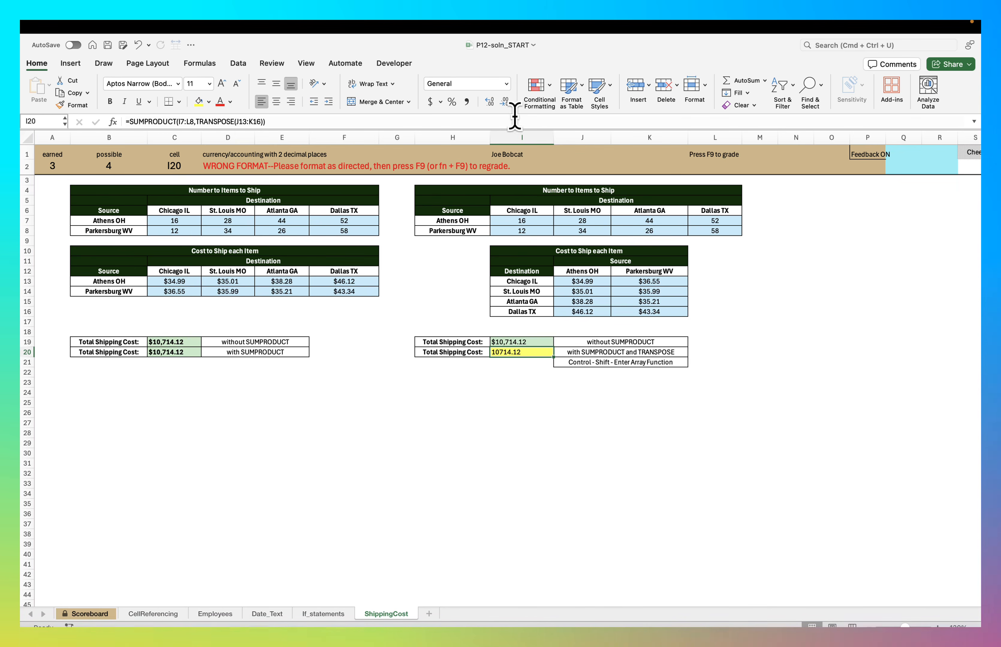
Step: Format I20 as Currency with two decimal places and regrade the sheet
click(506, 84)
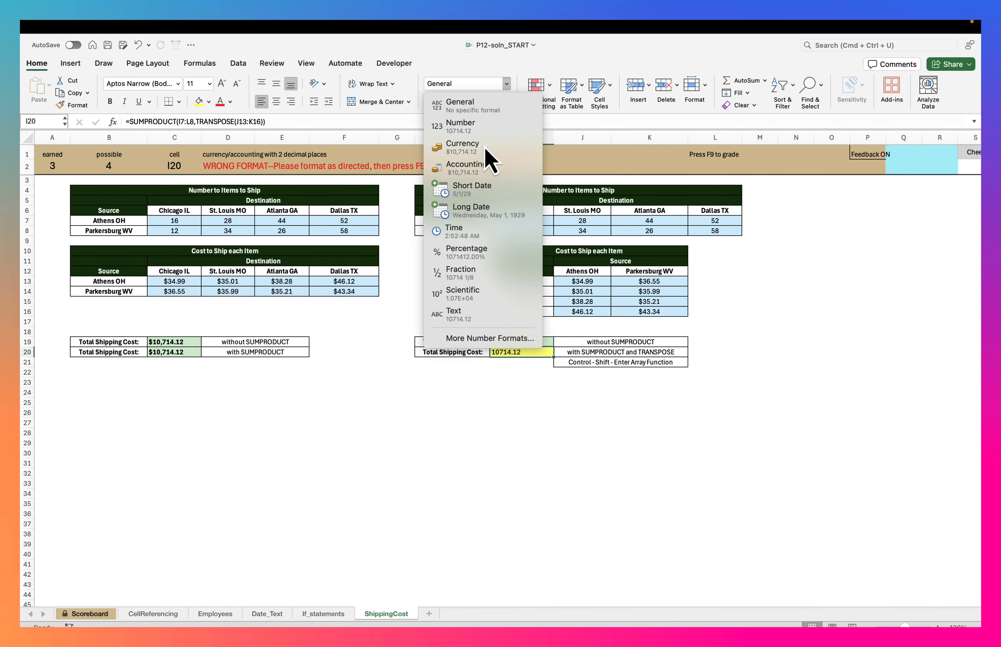
click(486, 148)
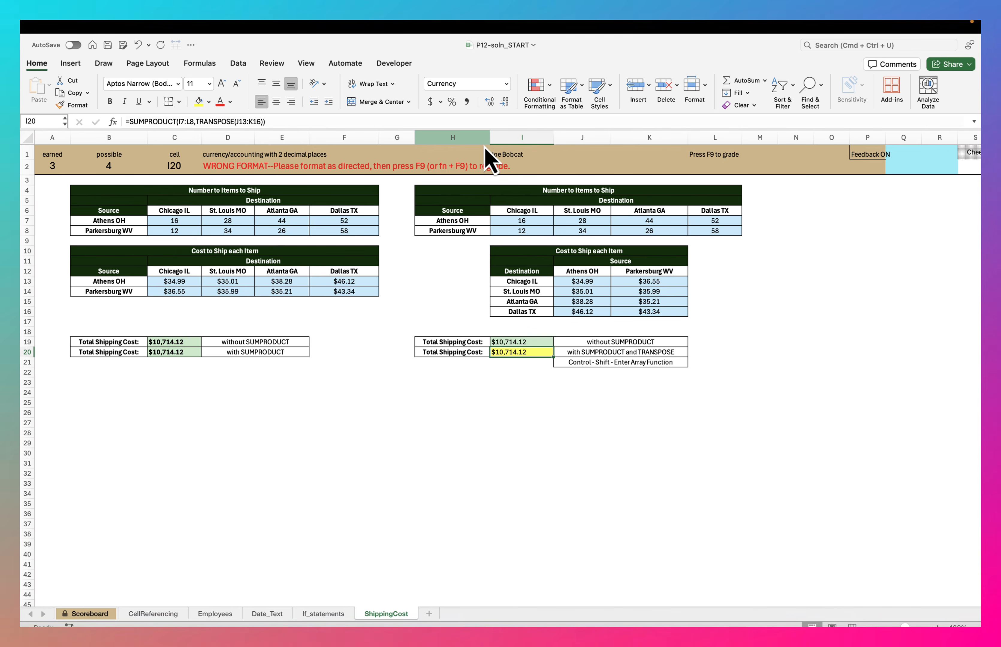
key(F9)
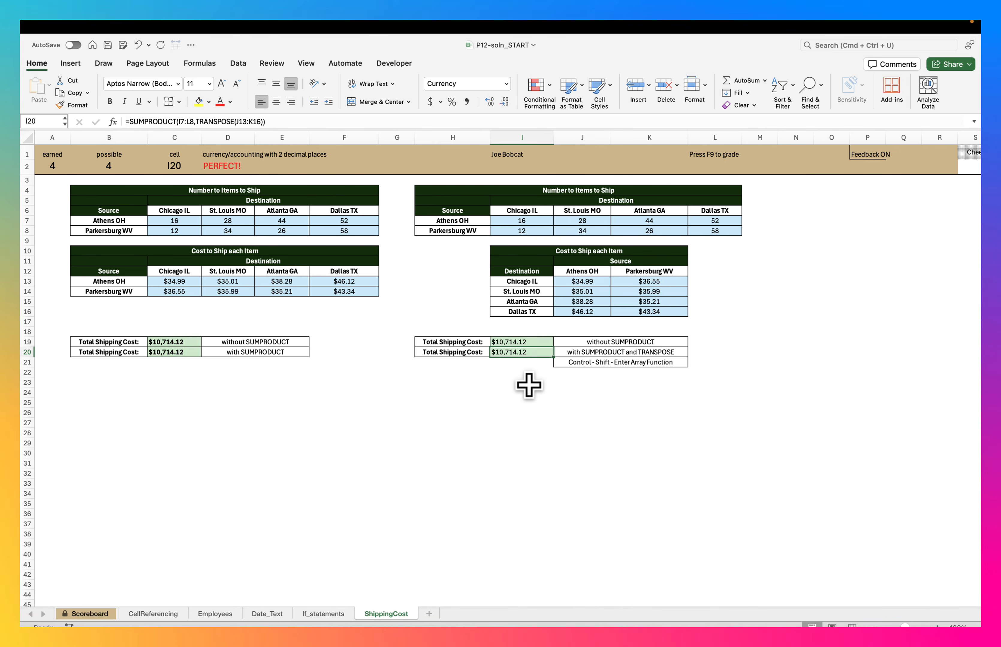
mouse_move(733, 25)
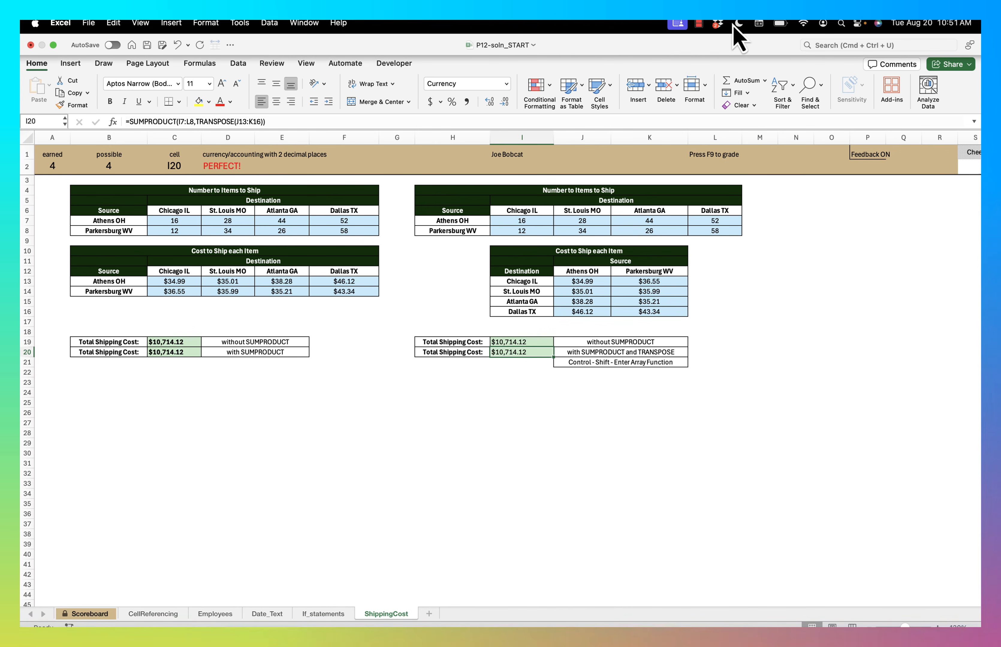